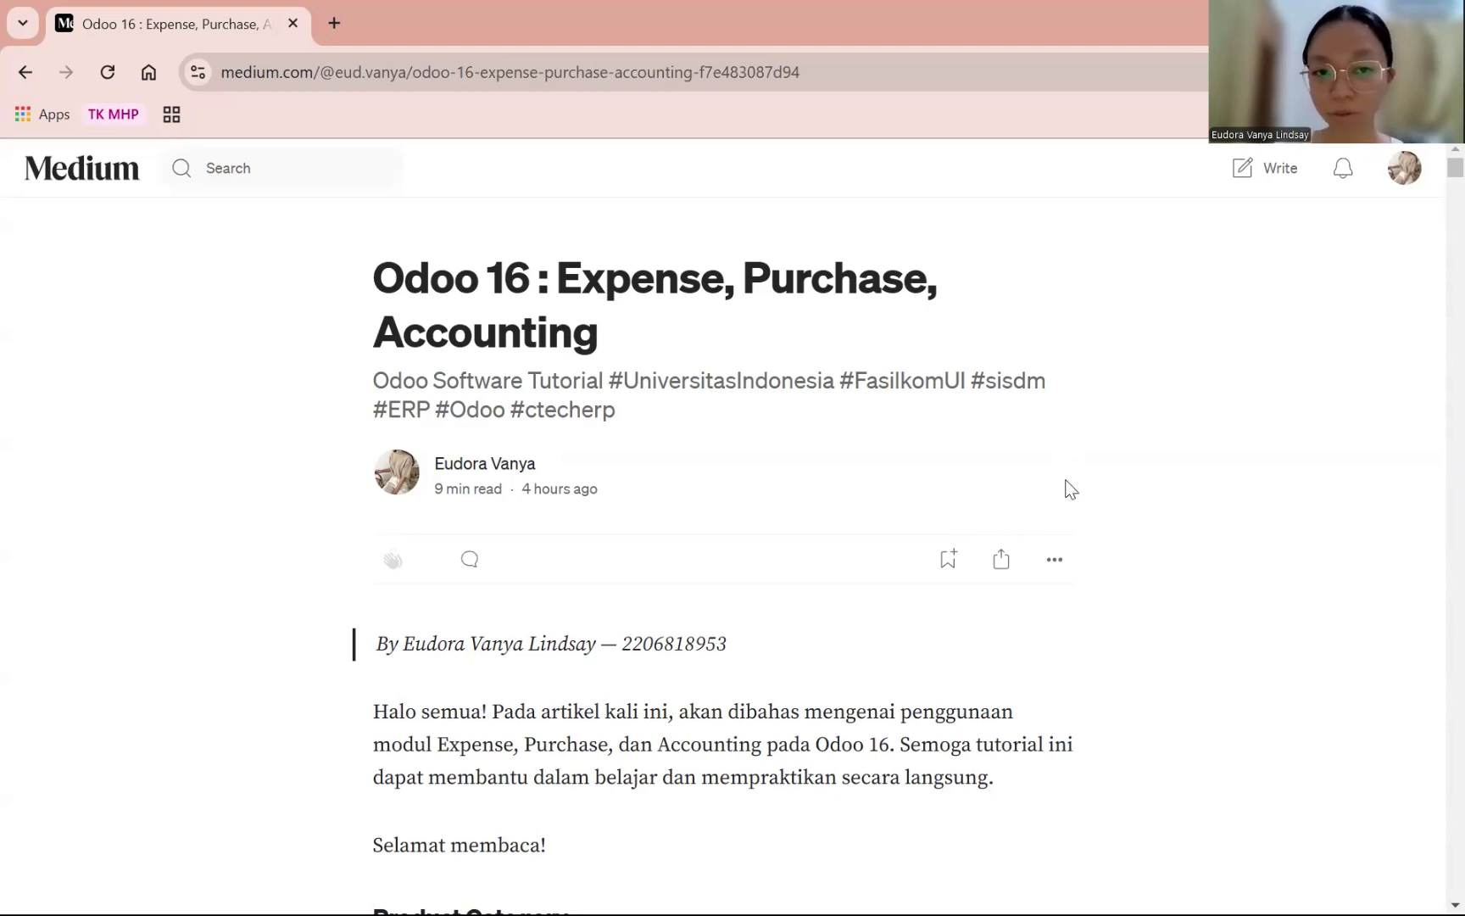
- Open the article's link apps.odoo.com/apps/modules/16.0/base_accounting_kit from item 2 of Product Category in a new browser tab
{"action": "scroll", "coordinate": [915, 496], "scroll_direction": "down", "scroll_amount": 7}
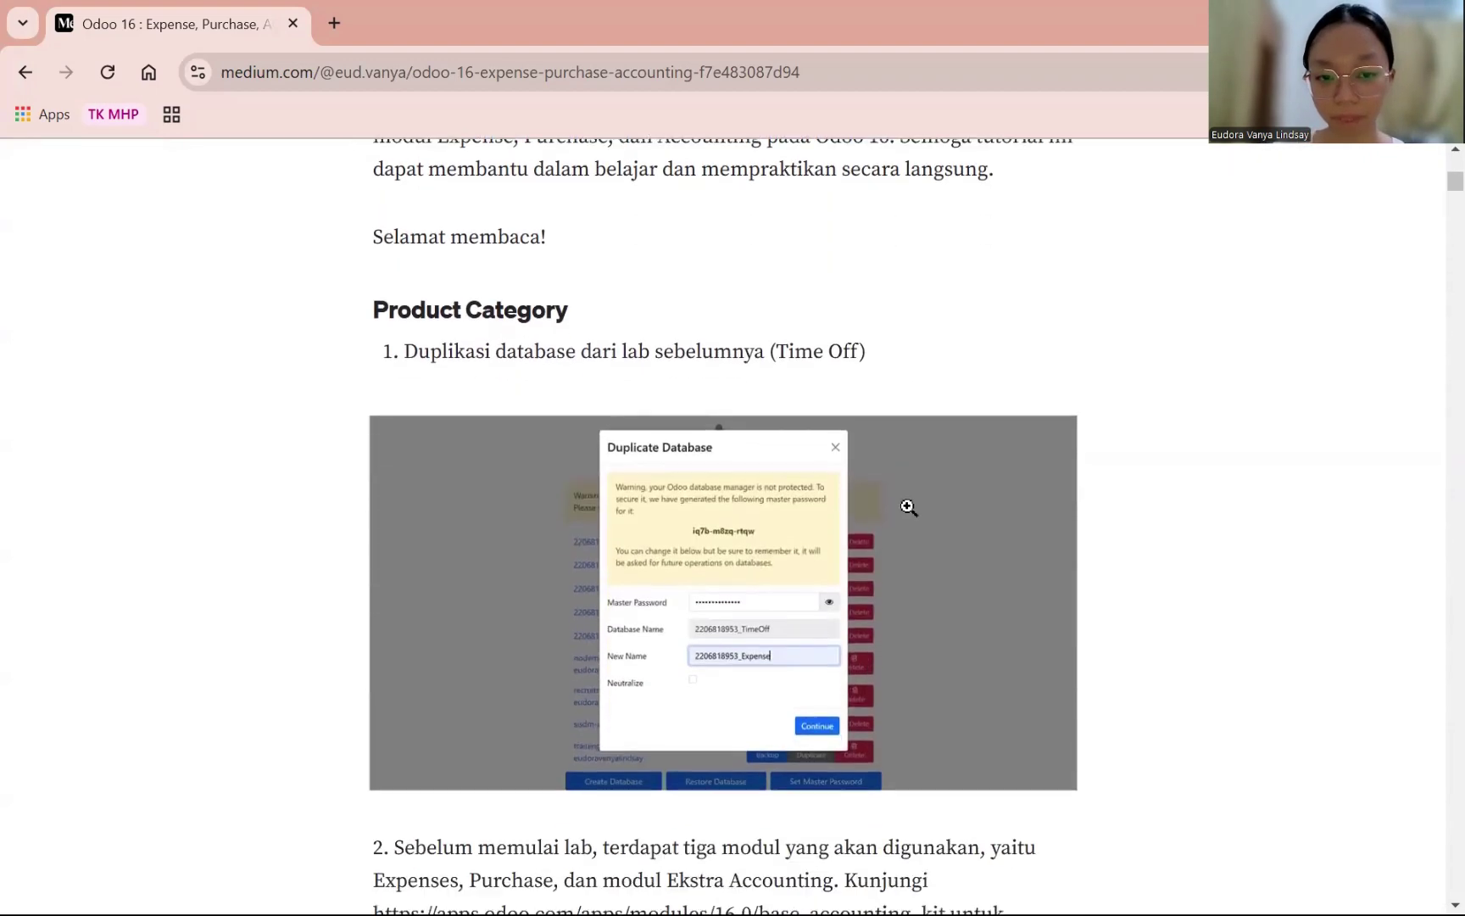
{"action": "scroll", "coordinate": [936, 490], "scroll_direction": "down", "scroll_amount": 1}
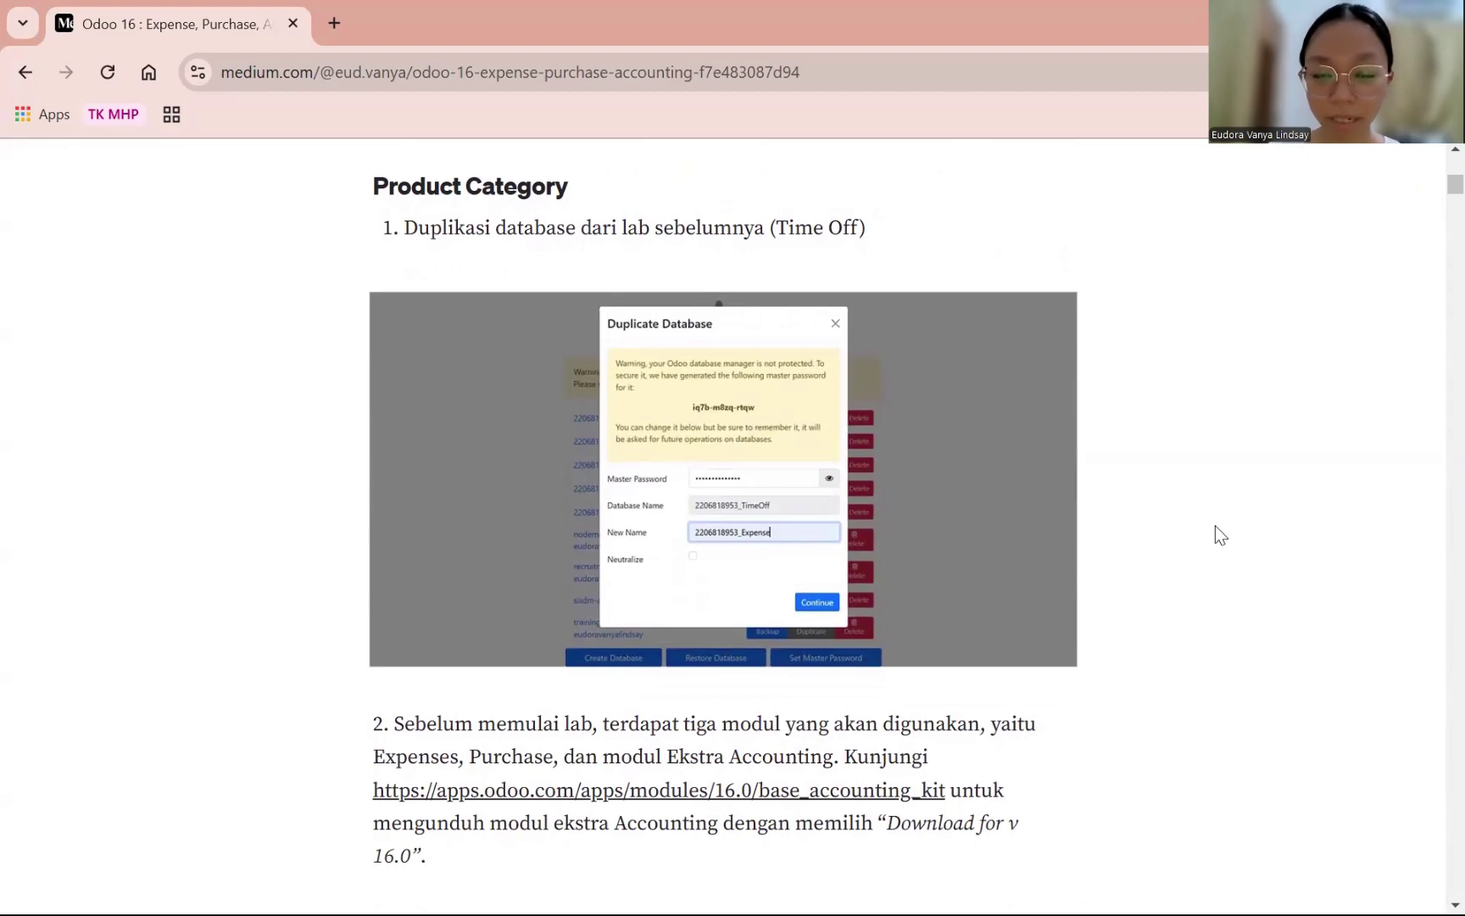
{"action": "scroll", "coordinate": [962, 530], "scroll_direction": "down", "scroll_amount": 3}
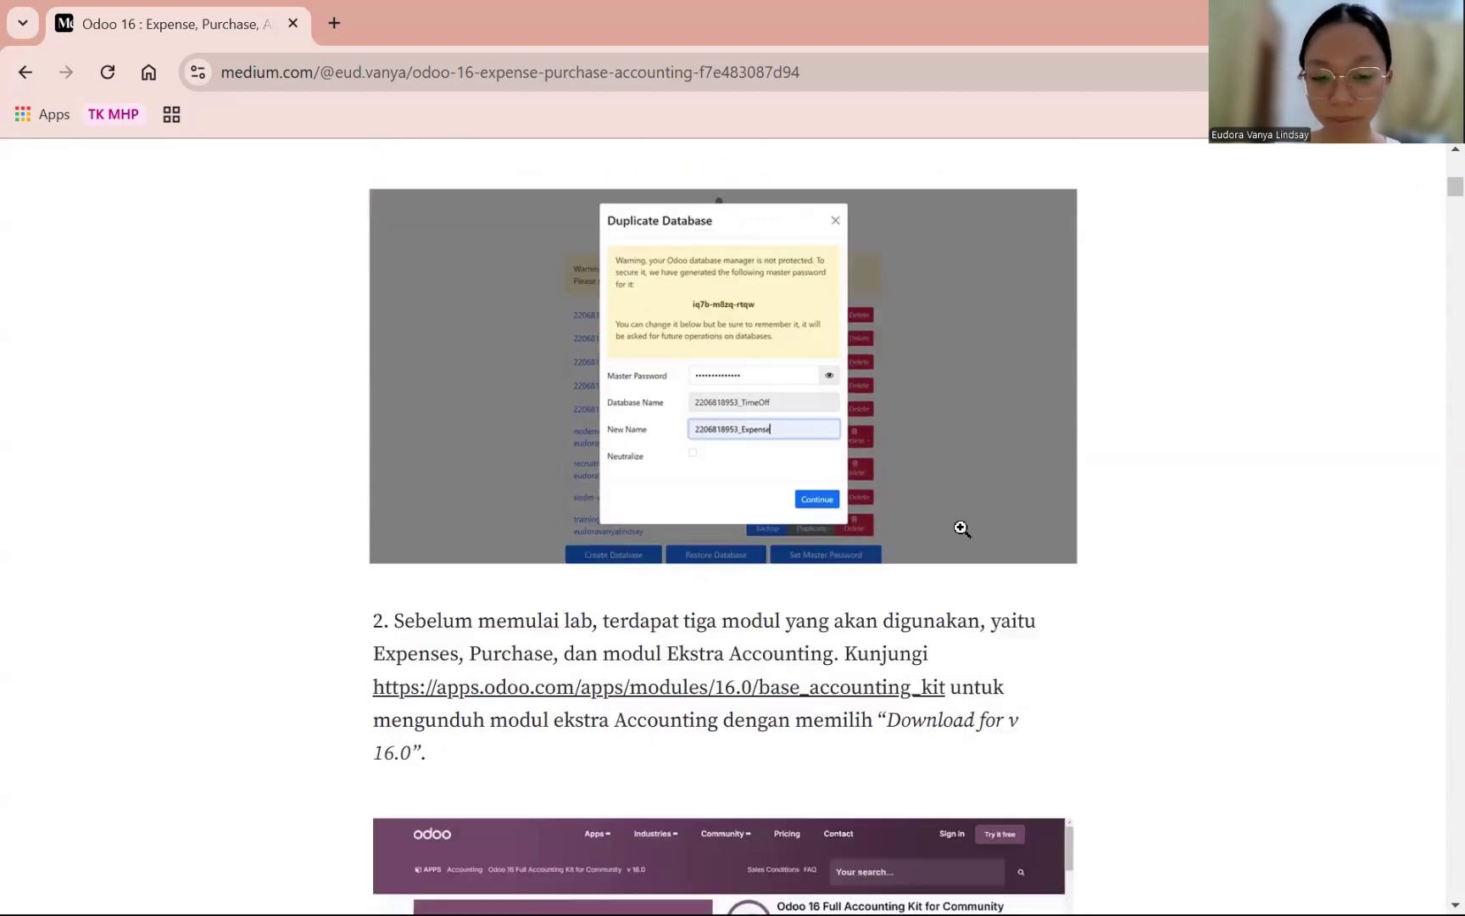
{"action": "scroll", "coordinate": [1023, 448], "scroll_direction": "down", "scroll_amount": 2}
{"action": "scroll", "coordinate": [1038, 441], "scroll_direction": "down", "scroll_amount": 1}
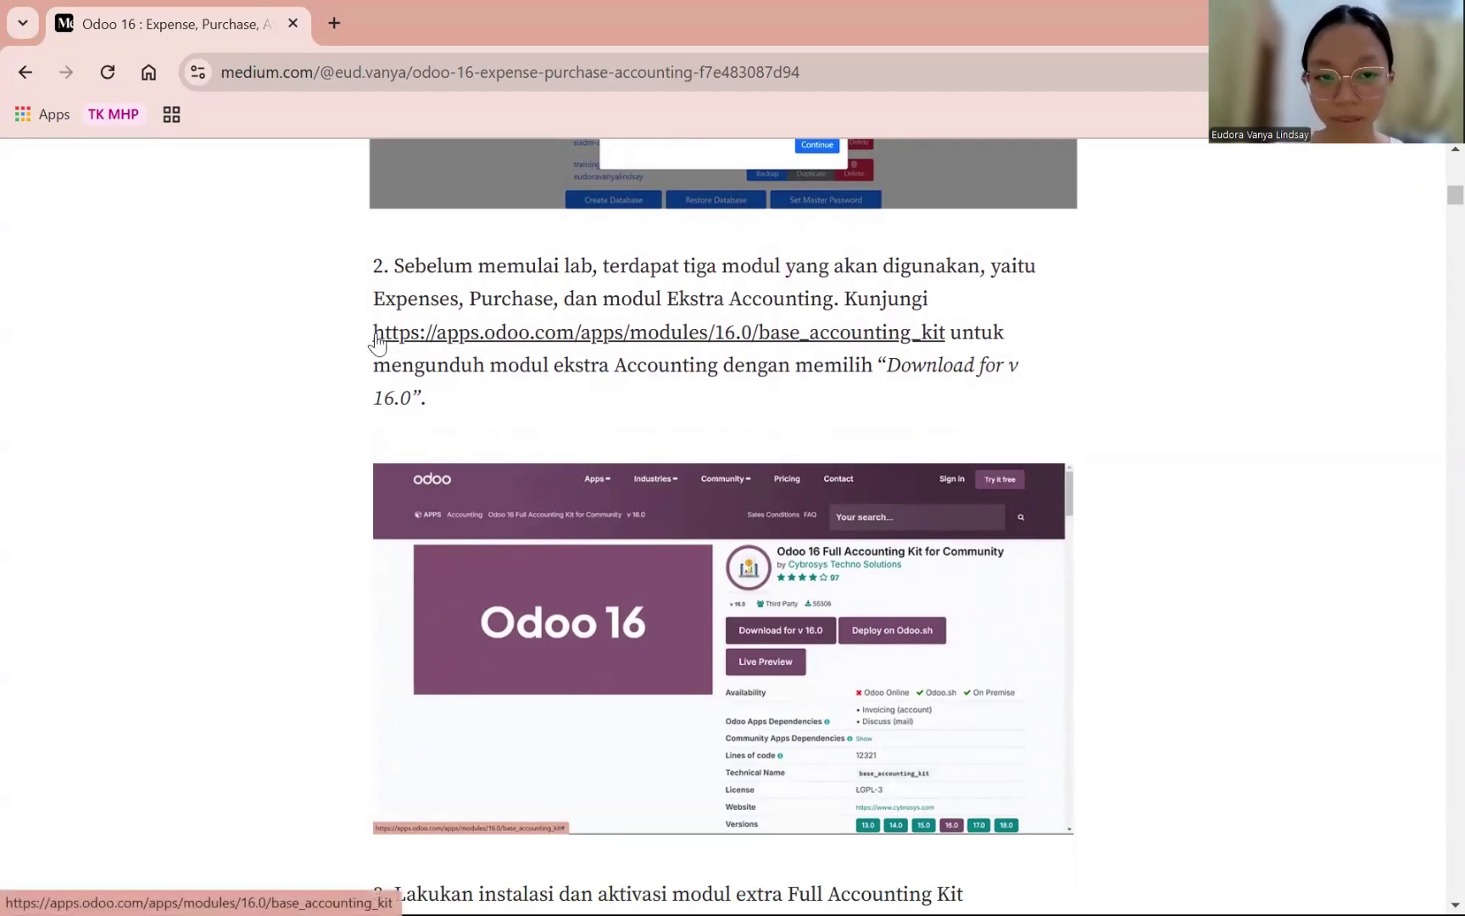
{"action": "left_click_drag", "start_coordinate": [375, 333], "coordinate": [949, 332]}
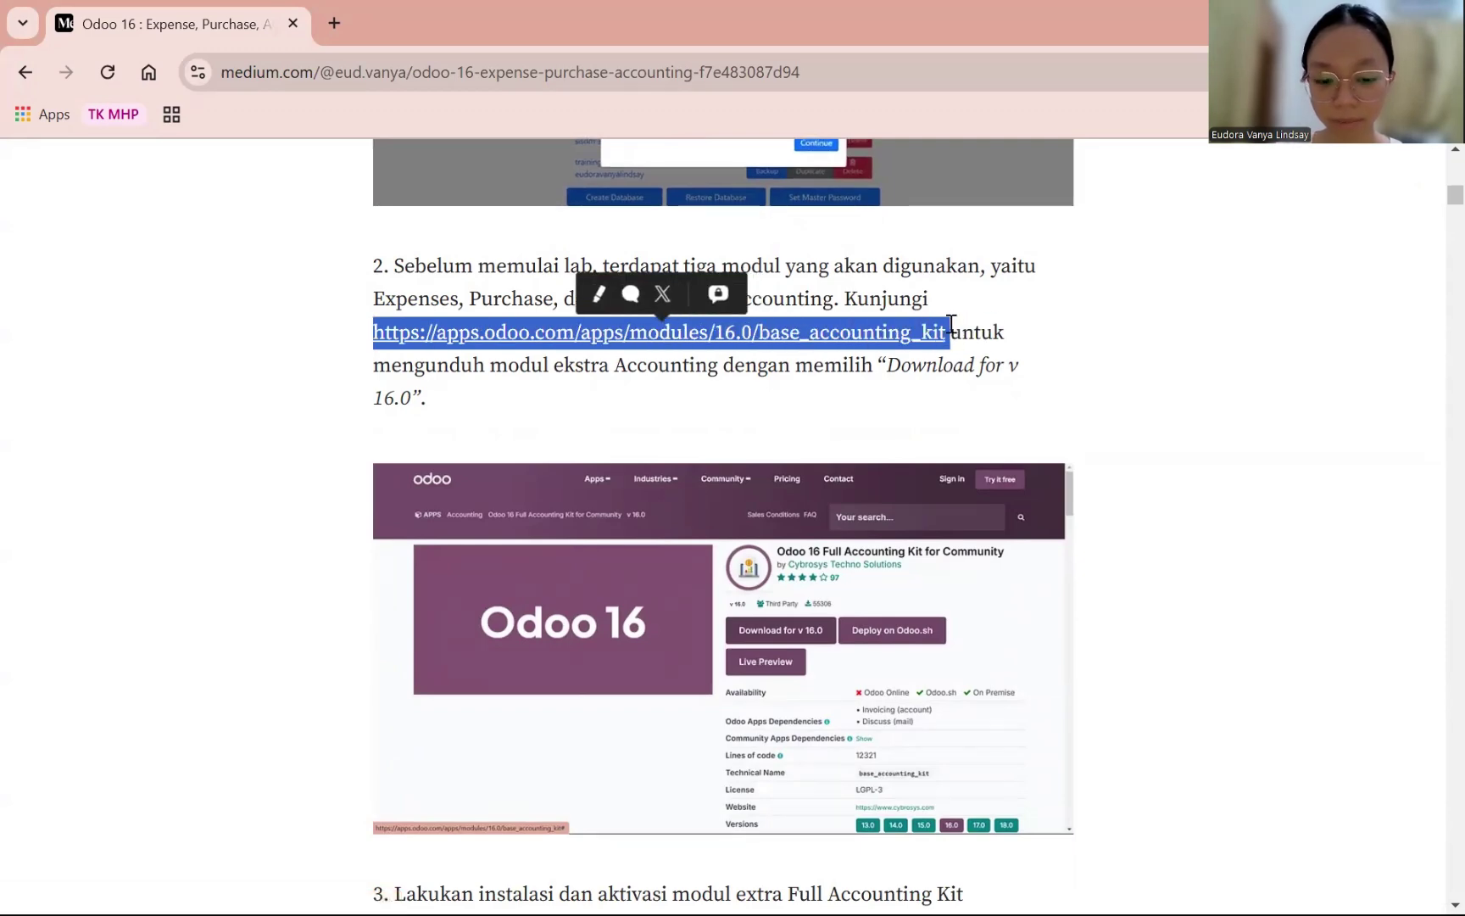
{"action": "key", "text": "ctrl+c"}
{"action": "key", "text": "ctrl+t"}
{"action": "key", "text": "ctrl+v"}
{"action": "key", "text": "Return"}
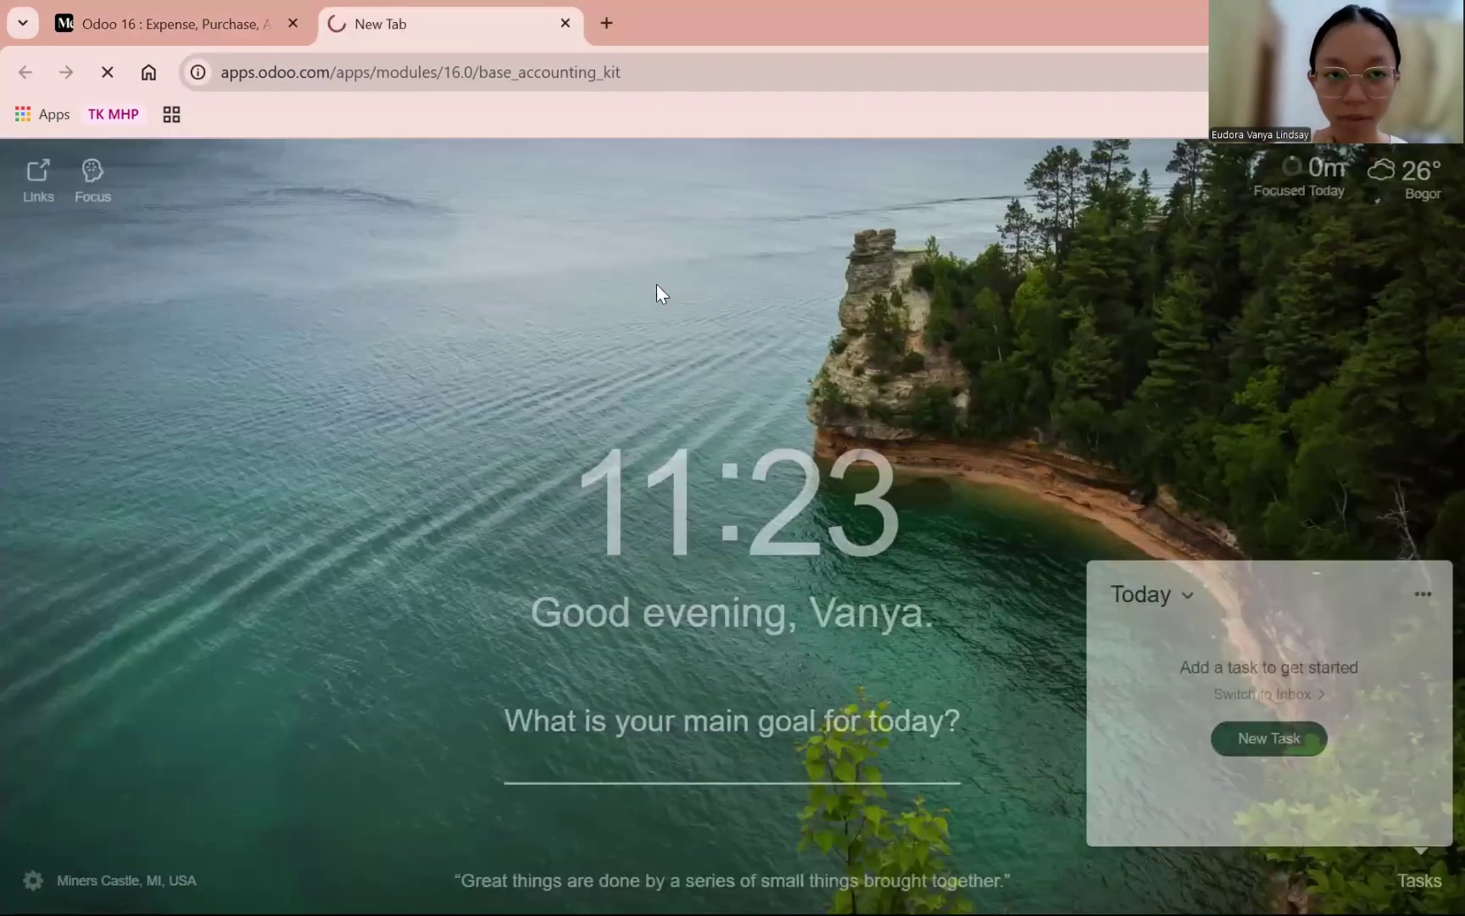
- Return to the Medium article and read how to download the Full Accounting Kit and extract it into the Odoo addons folder
{"action": "left_click", "coordinate": [241, 4]}
{"action": "left_click", "coordinate": [647, 363]}
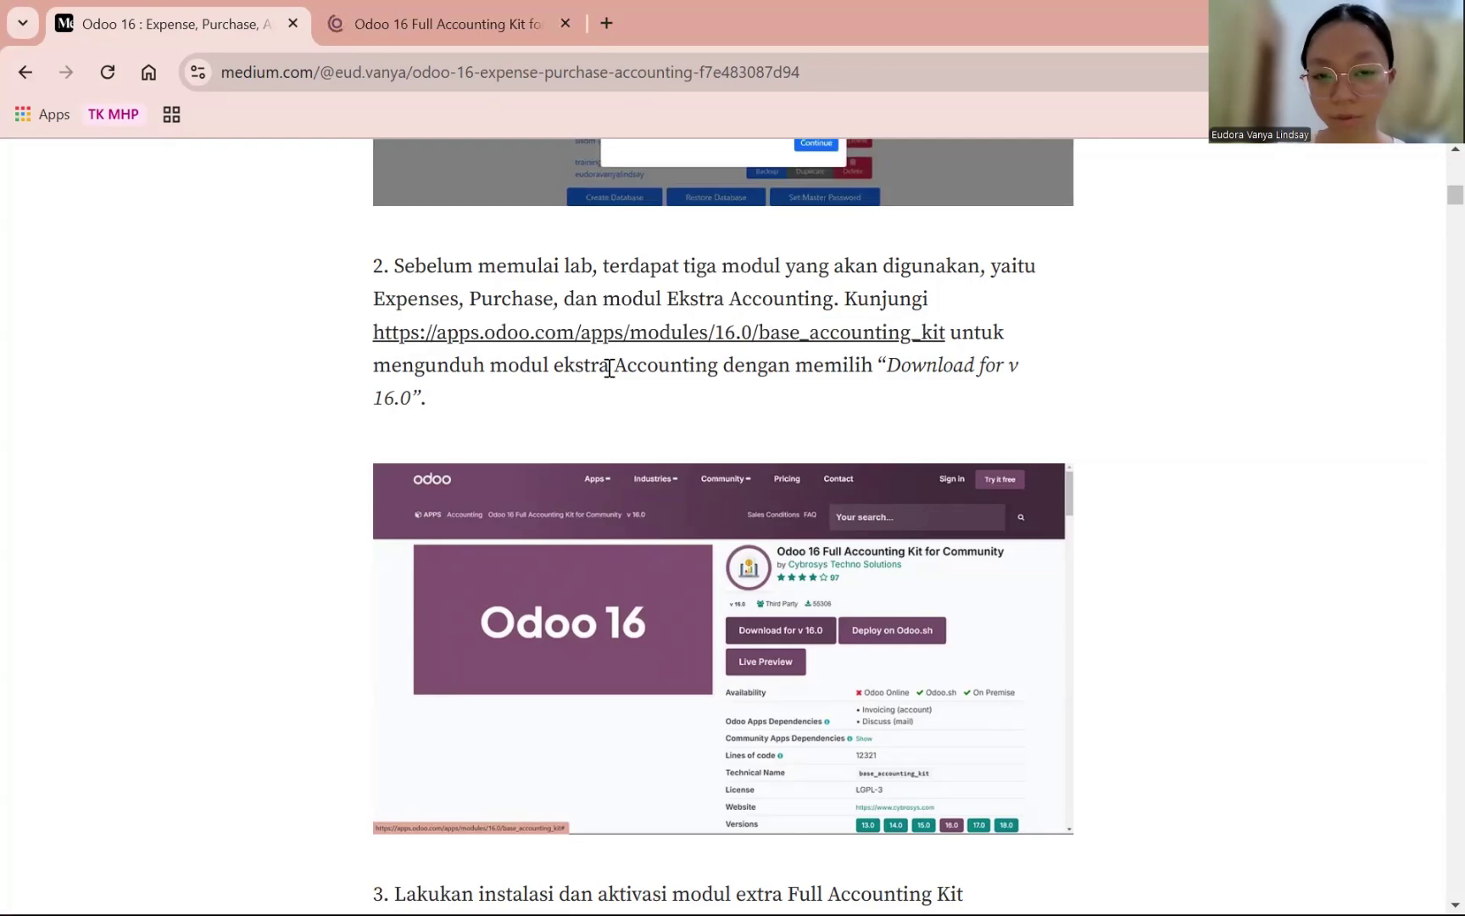
{"action": "scroll", "coordinate": [609, 368], "scroll_direction": "down", "scroll_amount": 3}
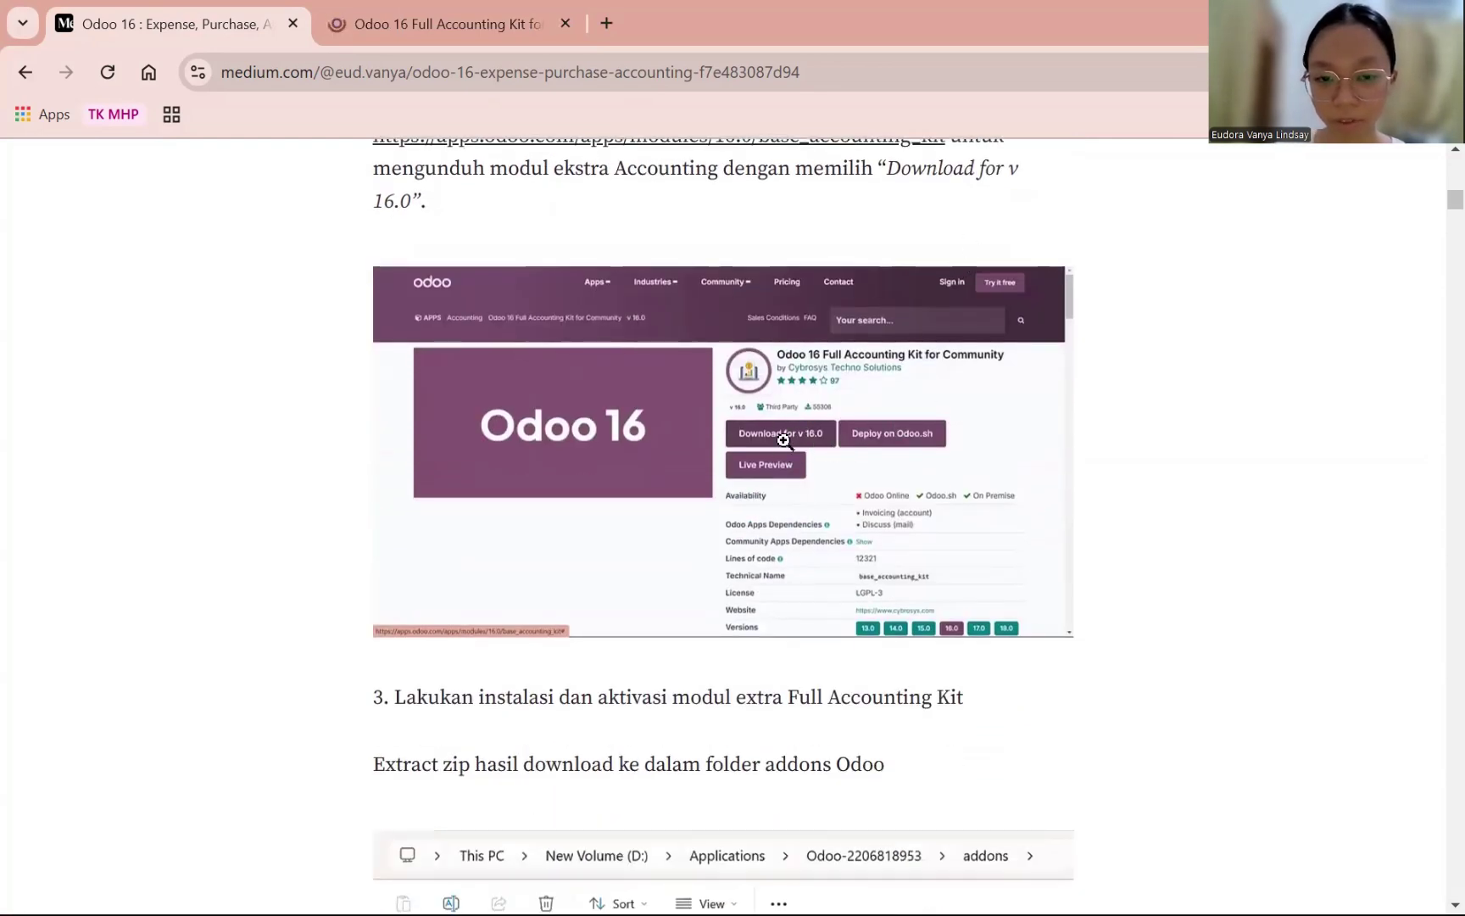
{"action": "scroll", "coordinate": [611, 488], "scroll_direction": "down", "scroll_amount": 1}
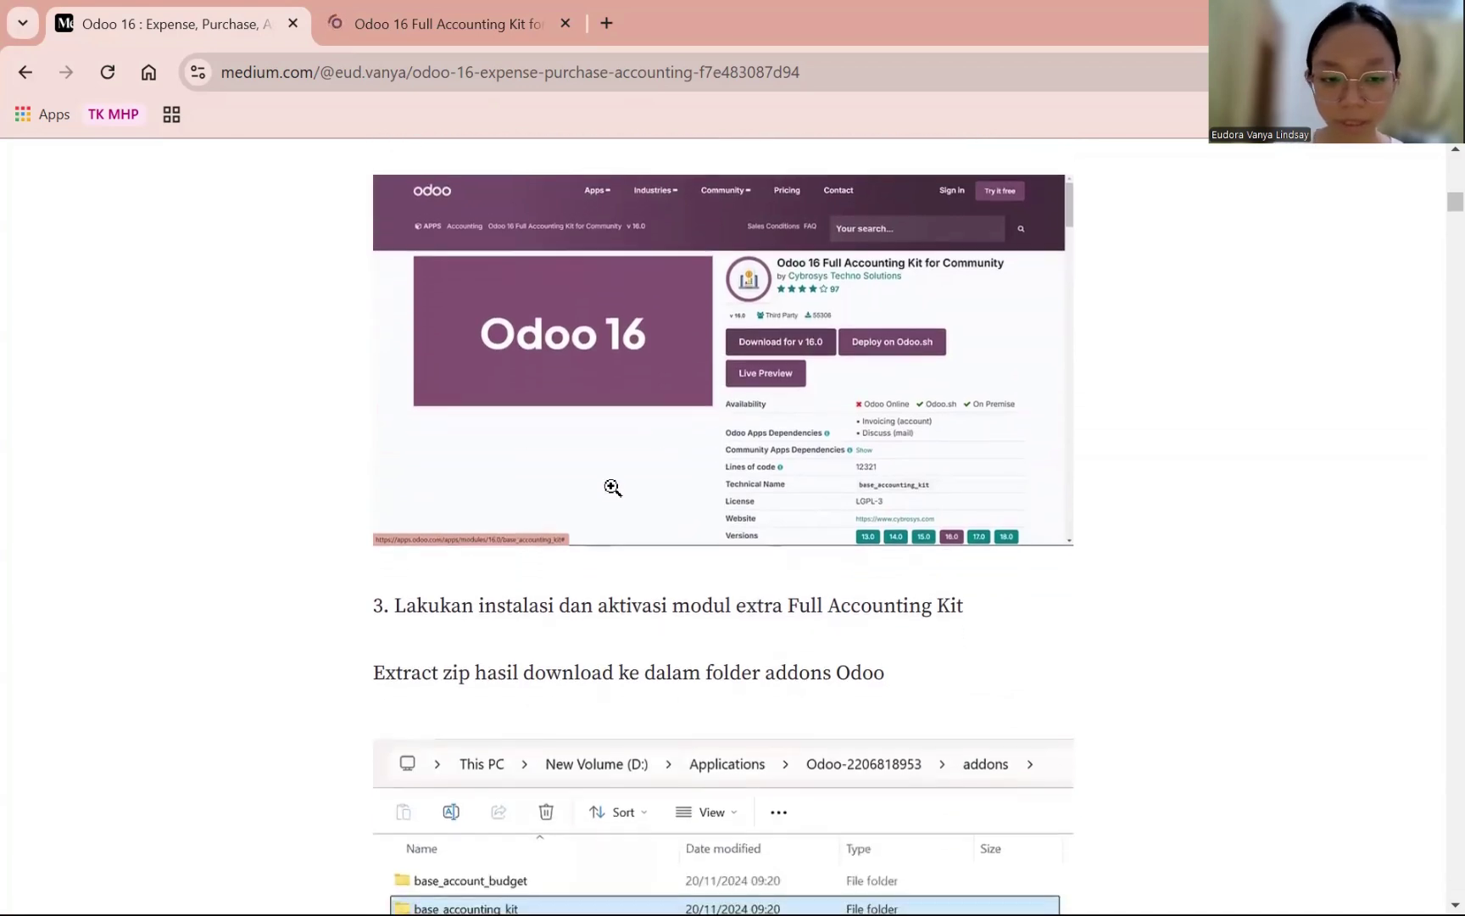
{"action": "scroll", "coordinate": [577, 572], "scroll_direction": "up", "scroll_amount": 1}
{"action": "scroll", "coordinate": [654, 547], "scroll_direction": "down", "scroll_amount": 1}
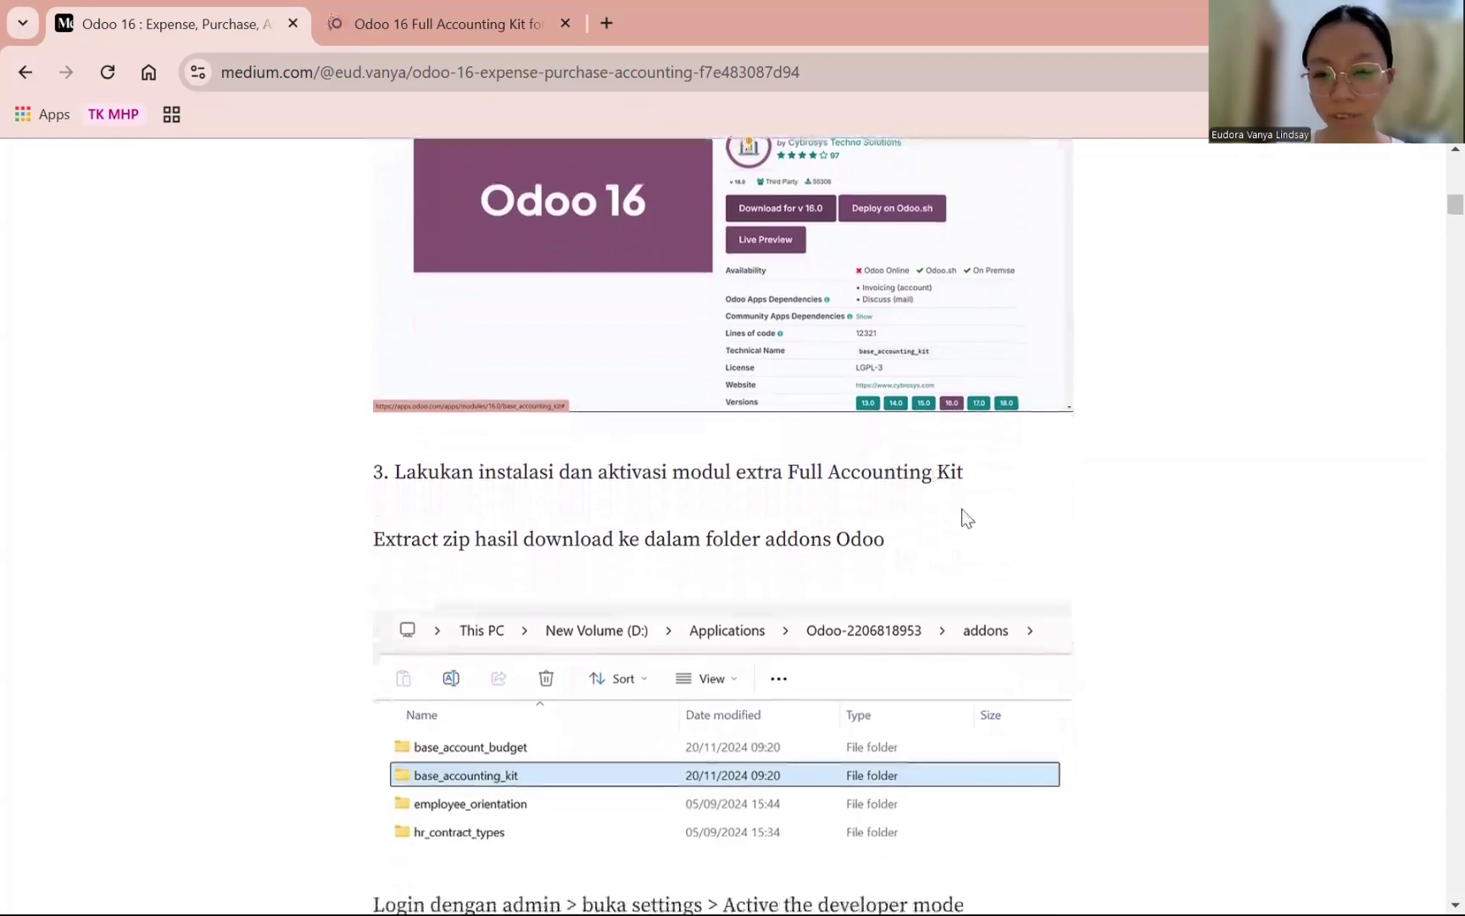
{"action": "scroll", "coordinate": [924, 509], "scroll_direction": "down", "scroll_amount": 1}
{"action": "scroll", "coordinate": [841, 481], "scroll_direction": "down", "scroll_amount": 2}
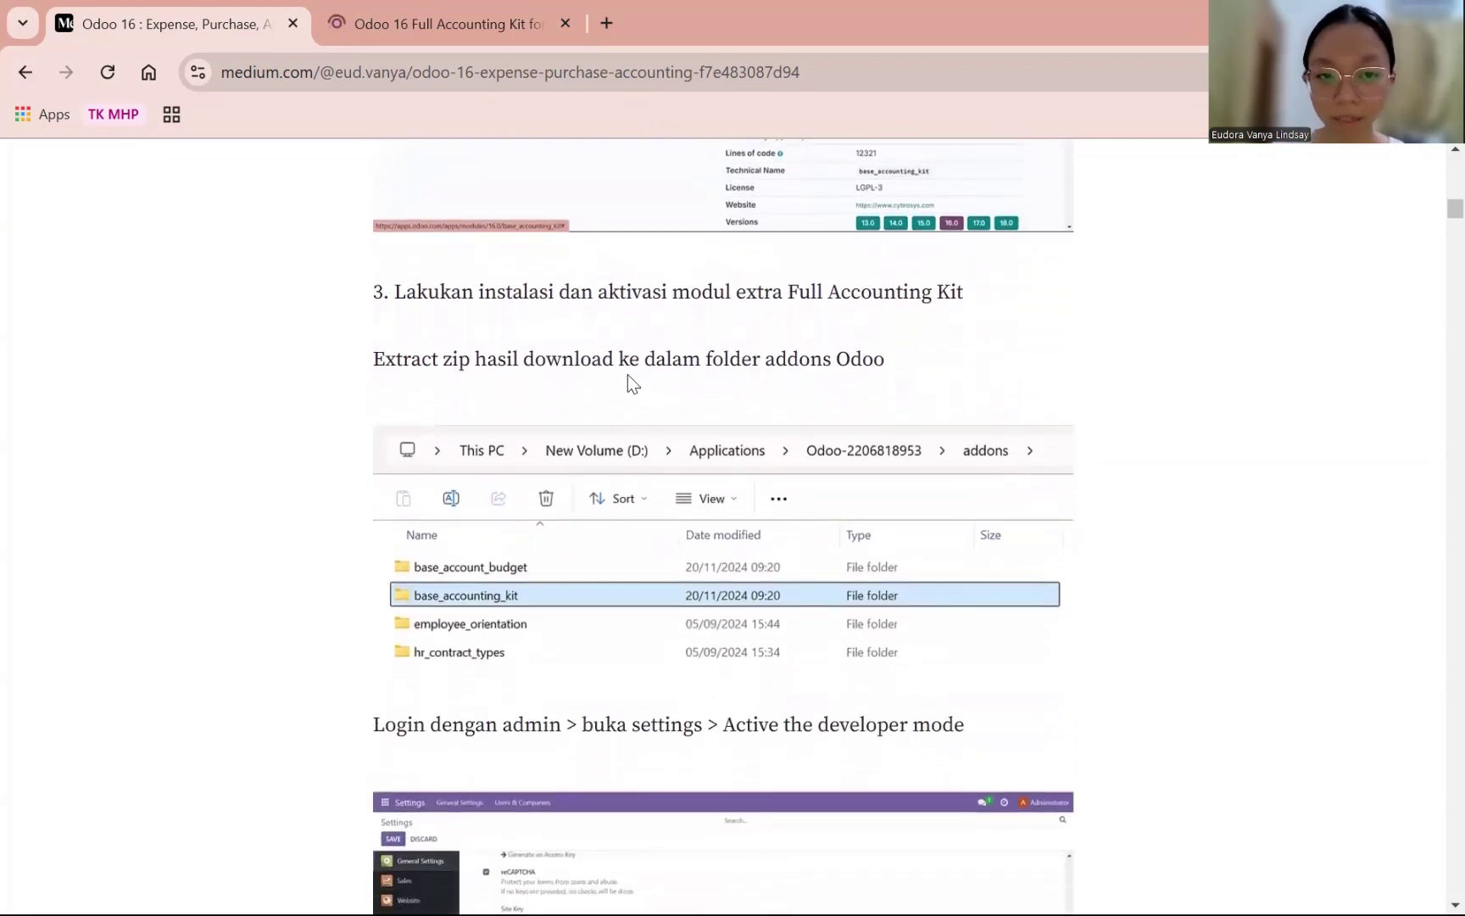
{"action": "scroll", "coordinate": [542, 375], "scroll_direction": "down", "scroll_amount": 1}
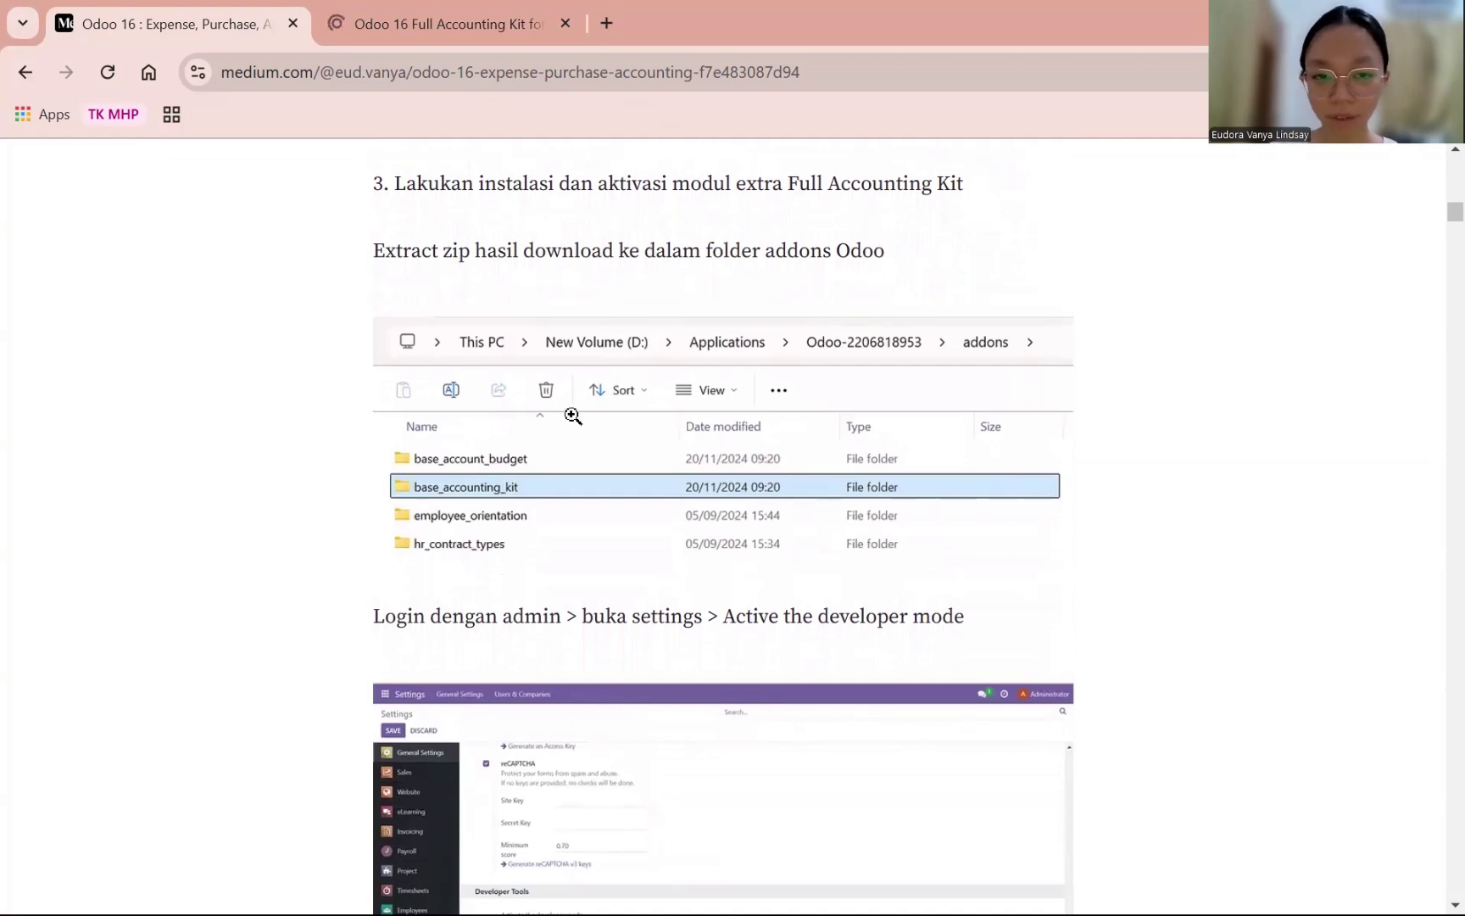
{"action": "scroll", "coordinate": [462, 495], "scroll_direction": "down", "scroll_amount": 2}
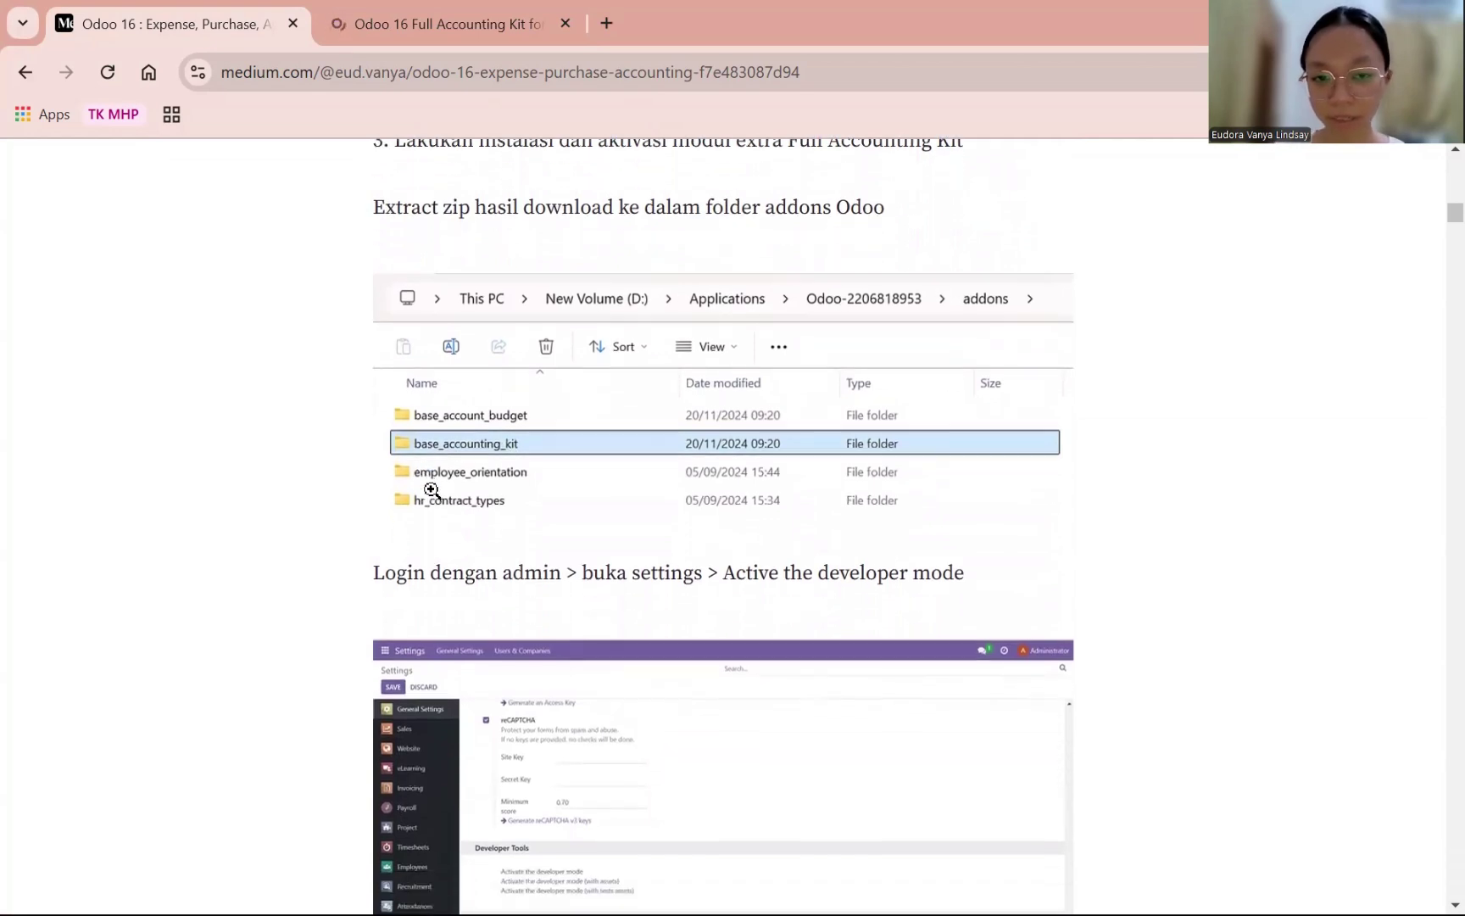
- Read the instructions for activating developer mode and updating the apps list, examining the enlarged Settings screenshot
{"action": "scroll", "coordinate": [421, 465], "scroll_direction": "down", "scroll_amount": 2}
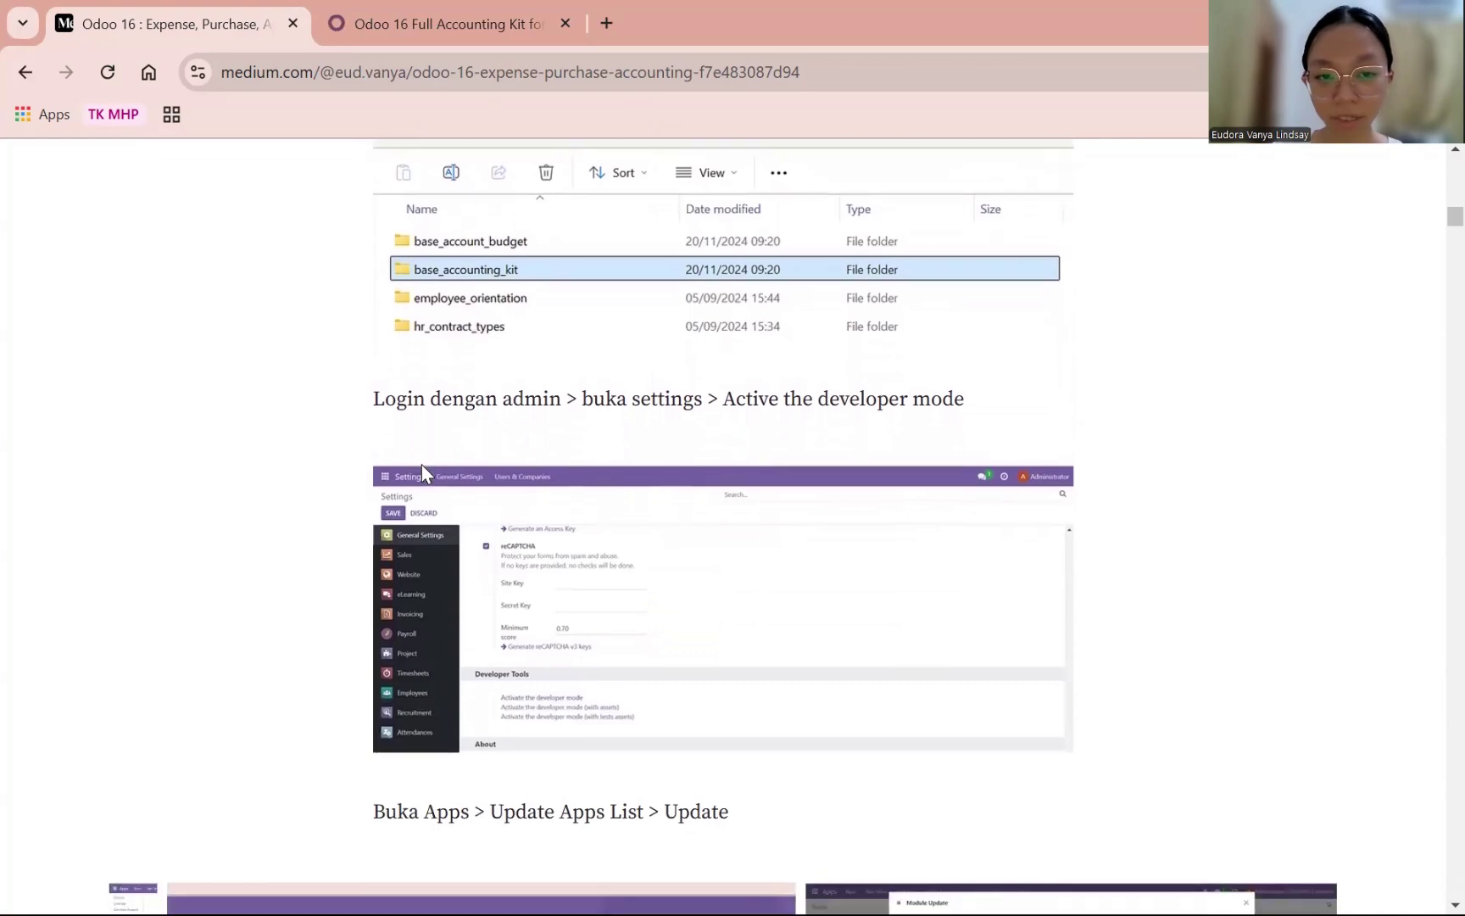
{"action": "scroll", "coordinate": [559, 378], "scroll_direction": "down", "scroll_amount": 1}
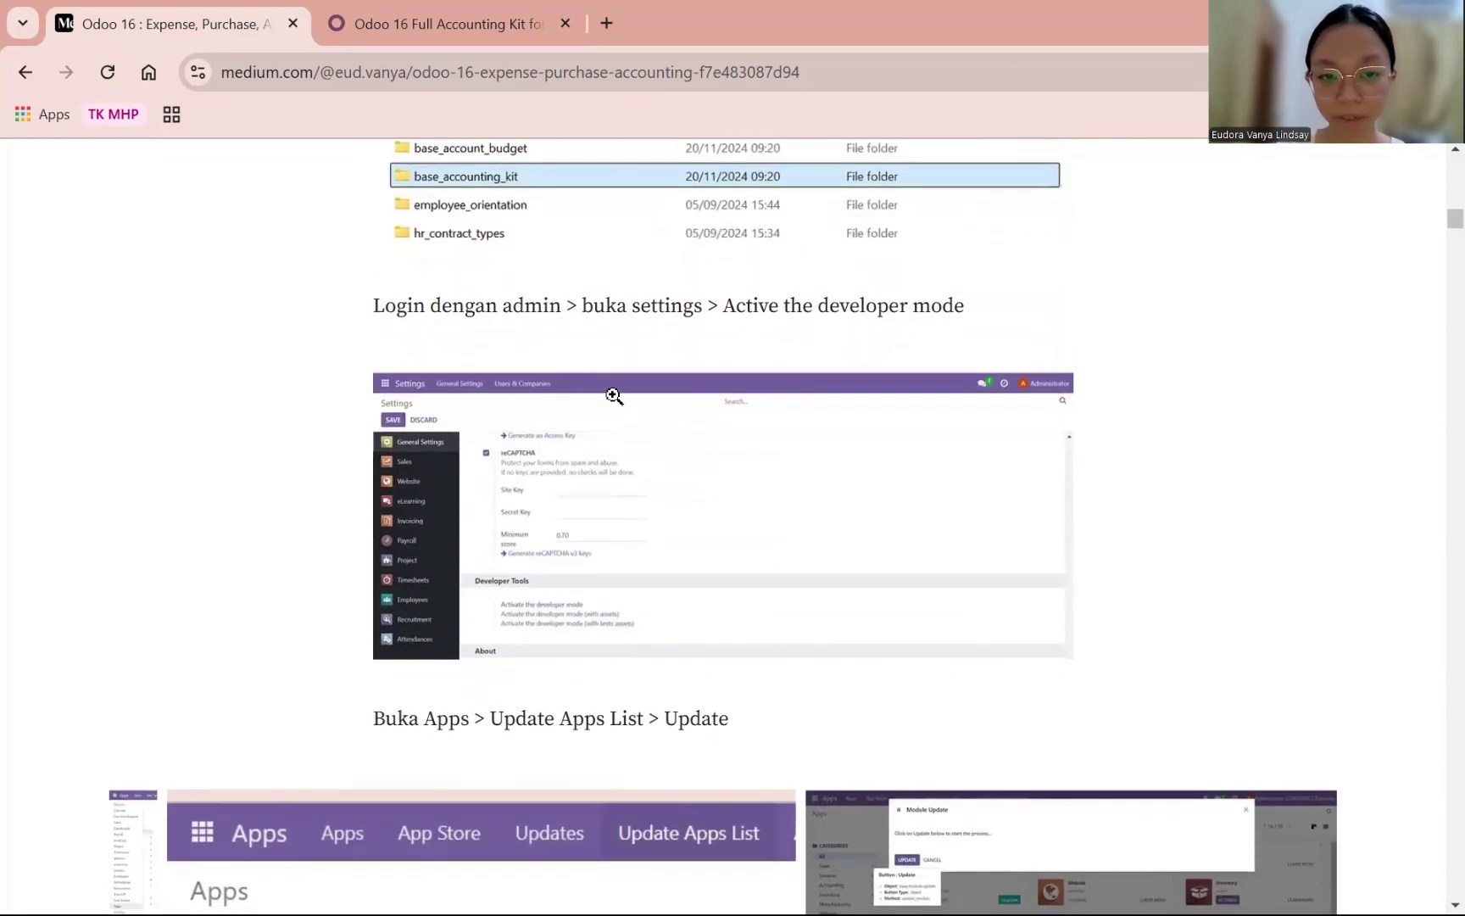
{"action": "scroll", "coordinate": [640, 404], "scroll_direction": "down", "scroll_amount": 1}
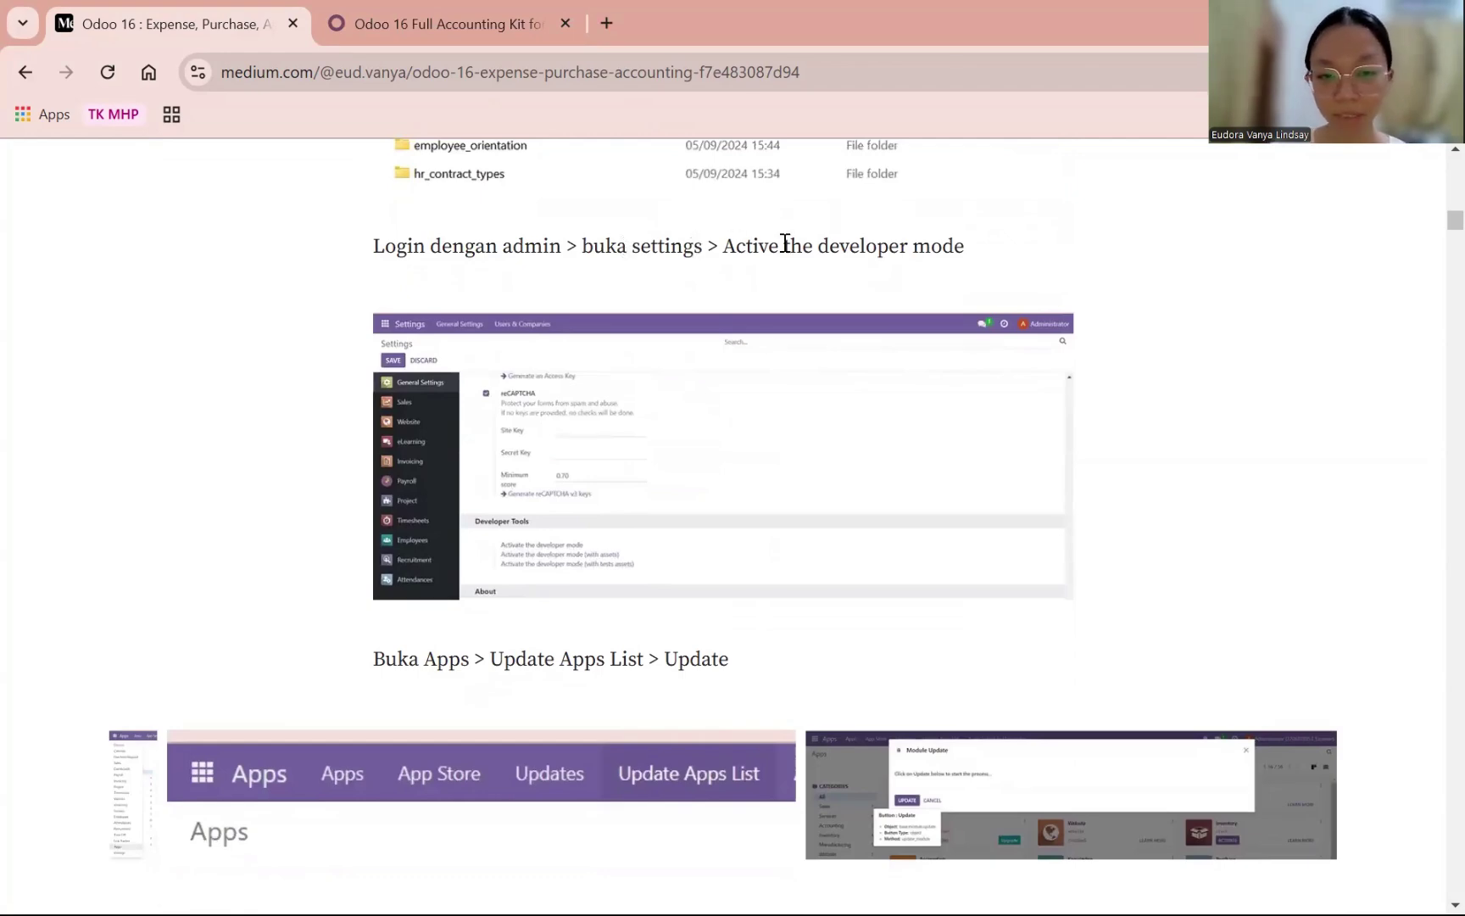
{"action": "scroll", "coordinate": [644, 461], "scroll_direction": "down", "scroll_amount": 1}
{"action": "left_click", "coordinate": [513, 551]}
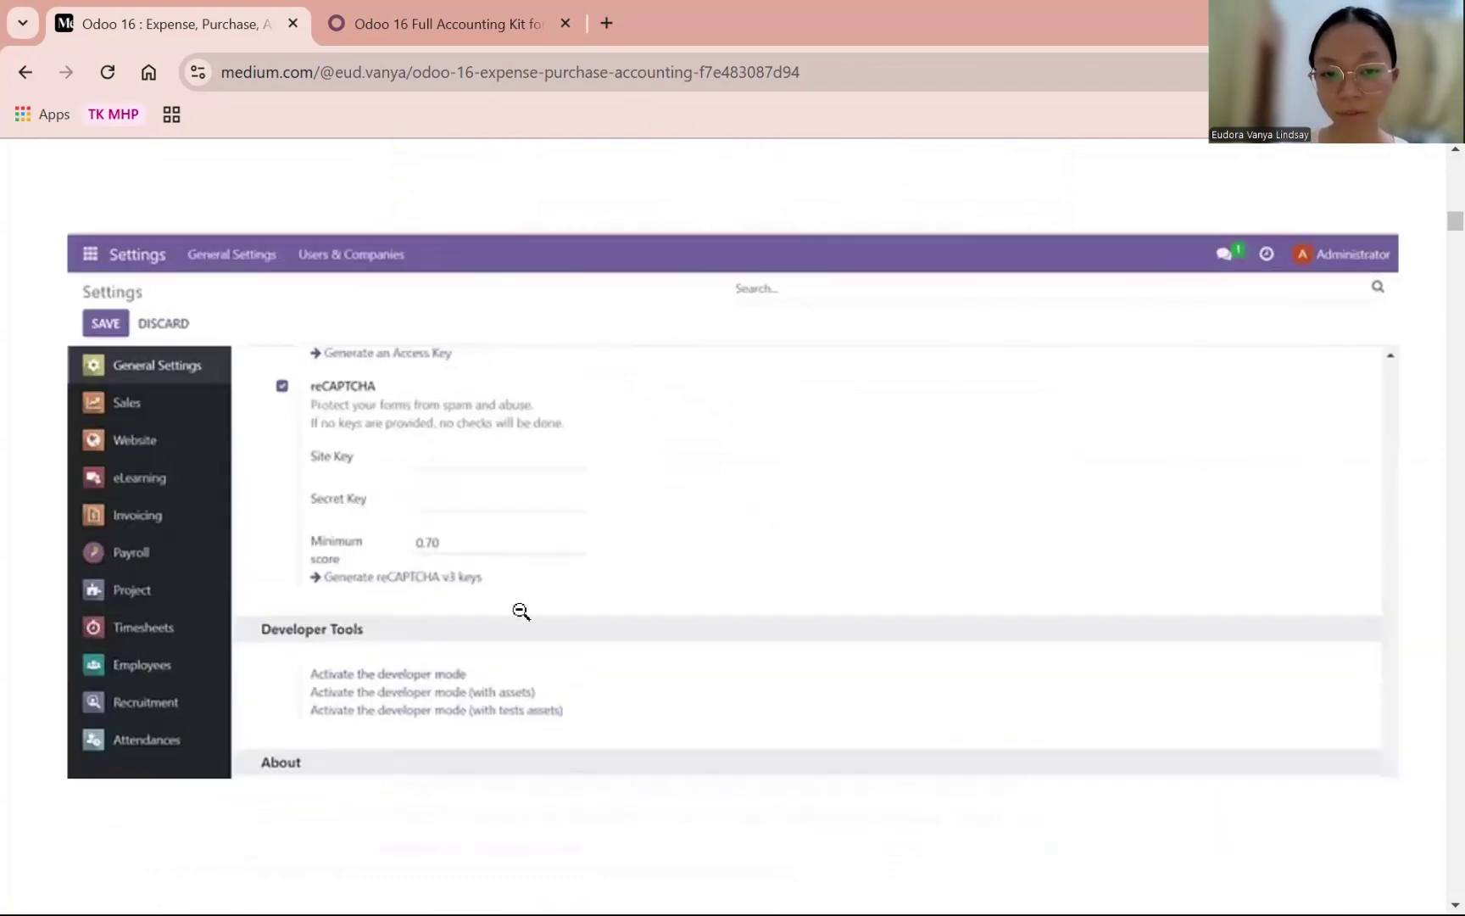
{"action": "scroll", "coordinate": [595, 513], "scroll_direction": "down", "scroll_amount": 3}
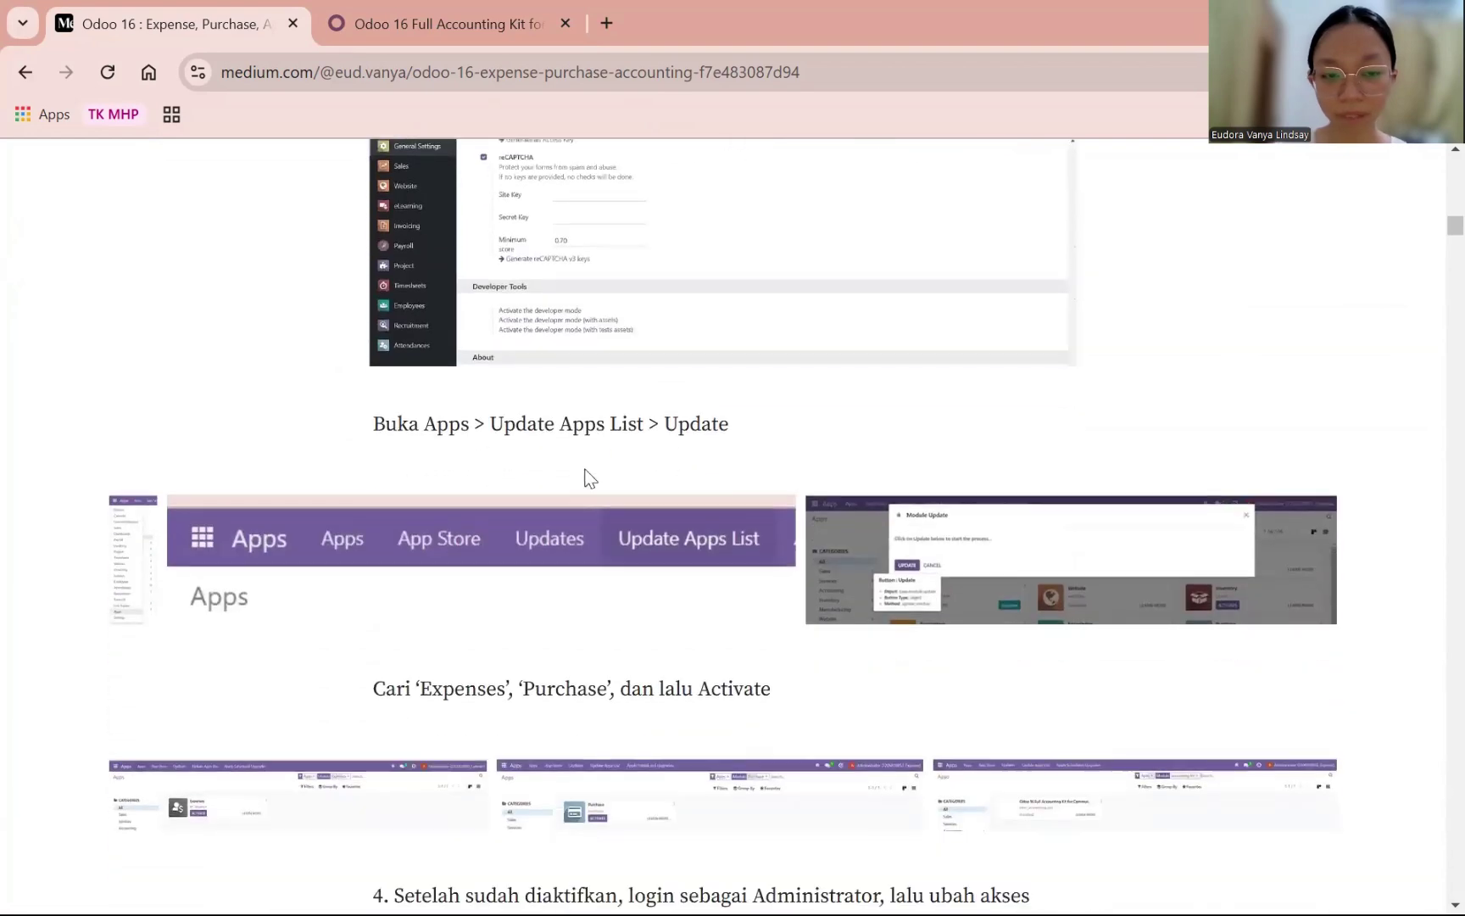
{"action": "scroll", "coordinate": [591, 470], "scroll_direction": "down", "scroll_amount": 2}
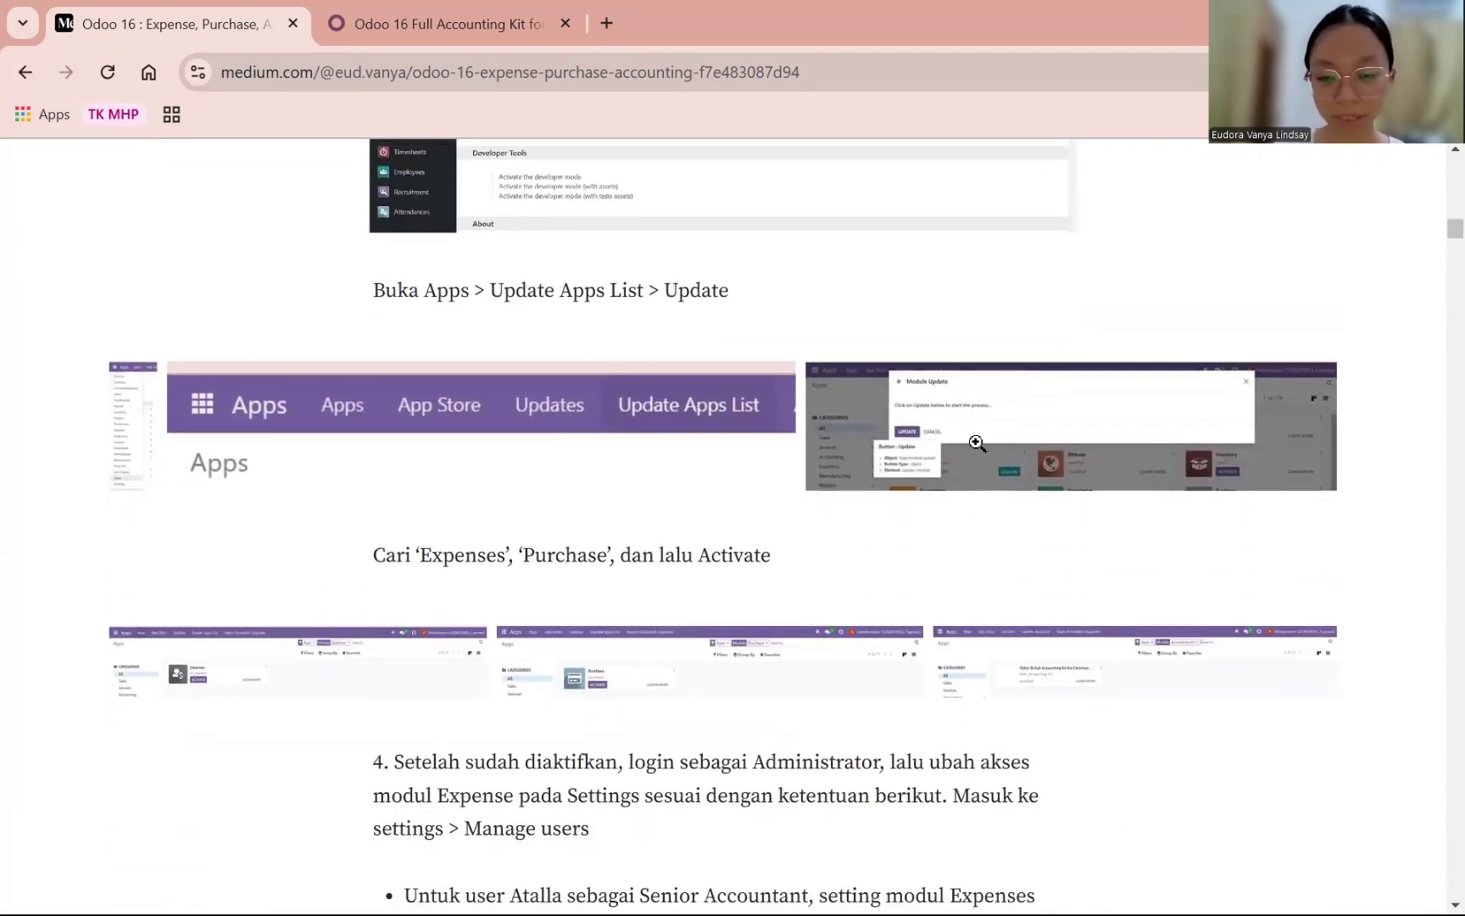
{"action": "scroll", "coordinate": [763, 390], "scroll_direction": "down", "scroll_amount": 2}
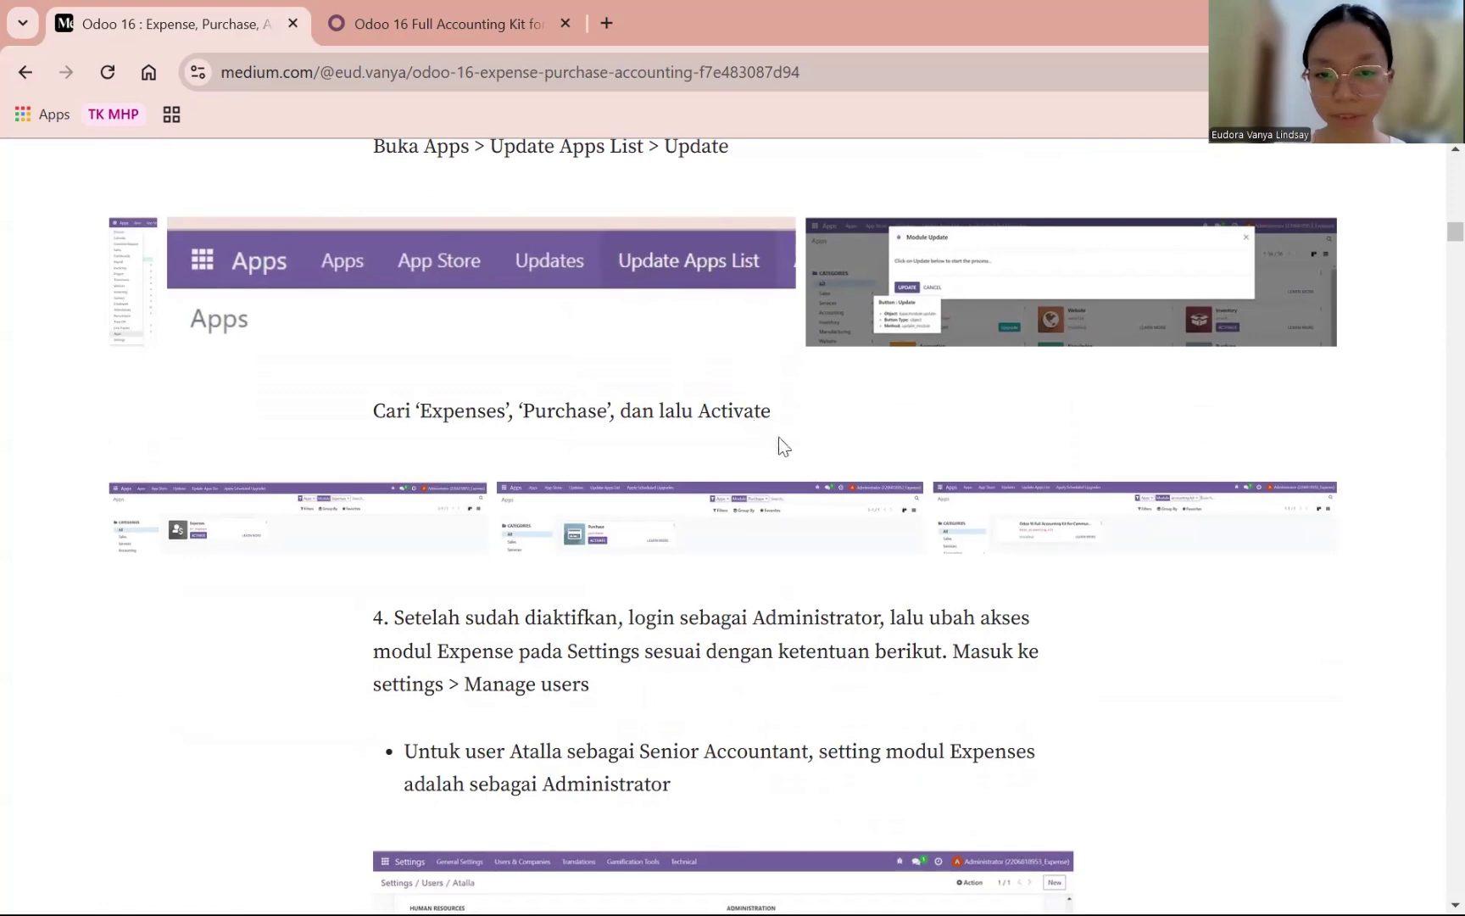
{"action": "scroll", "coordinate": [778, 441], "scroll_direction": "down", "scroll_amount": 1}
{"action": "scroll", "coordinate": [593, 423], "scroll_direction": "down", "scroll_amount": 1}
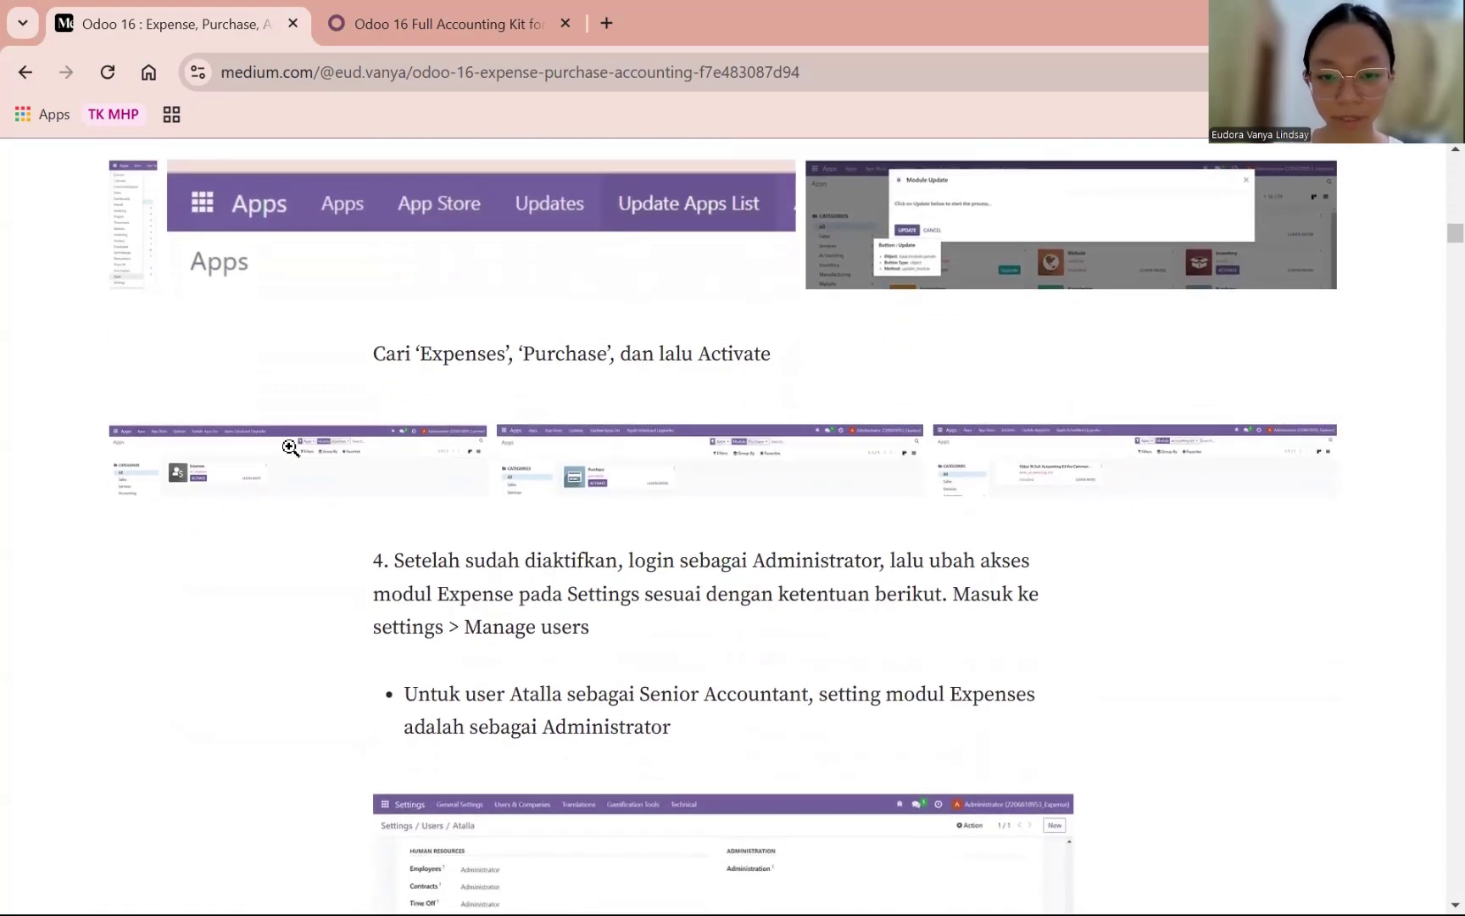
- Examine the enlarged screenshots of the Expenses, Purchase and accounting kit modules in the Apps list one after another
{"action": "left_click", "coordinate": [243, 472]}
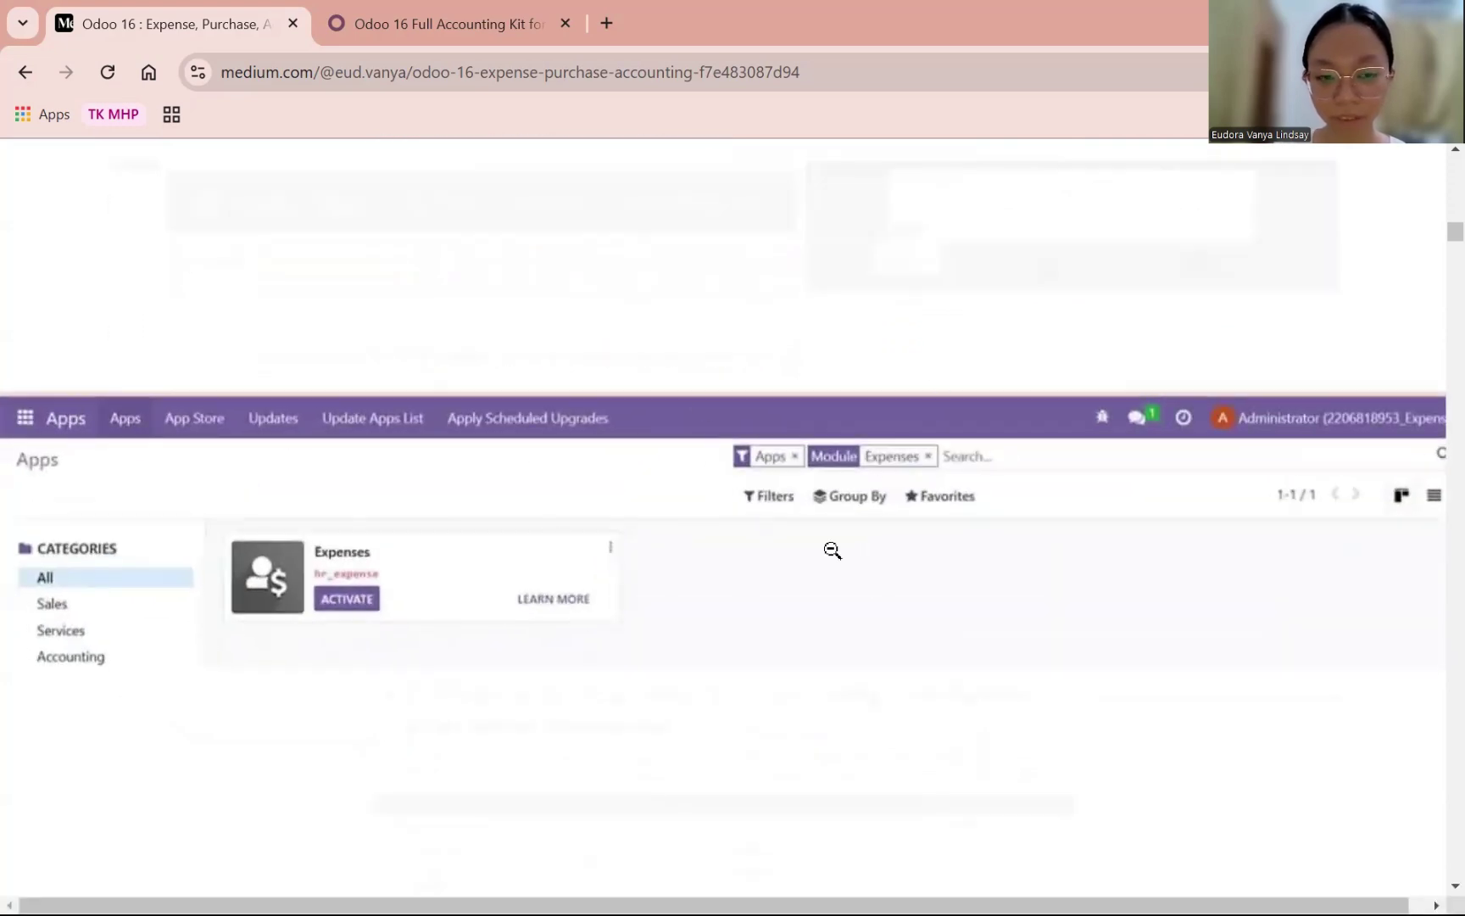
{"action": "left_click", "coordinate": [361, 608]}
{"action": "left_click", "coordinate": [772, 447]}
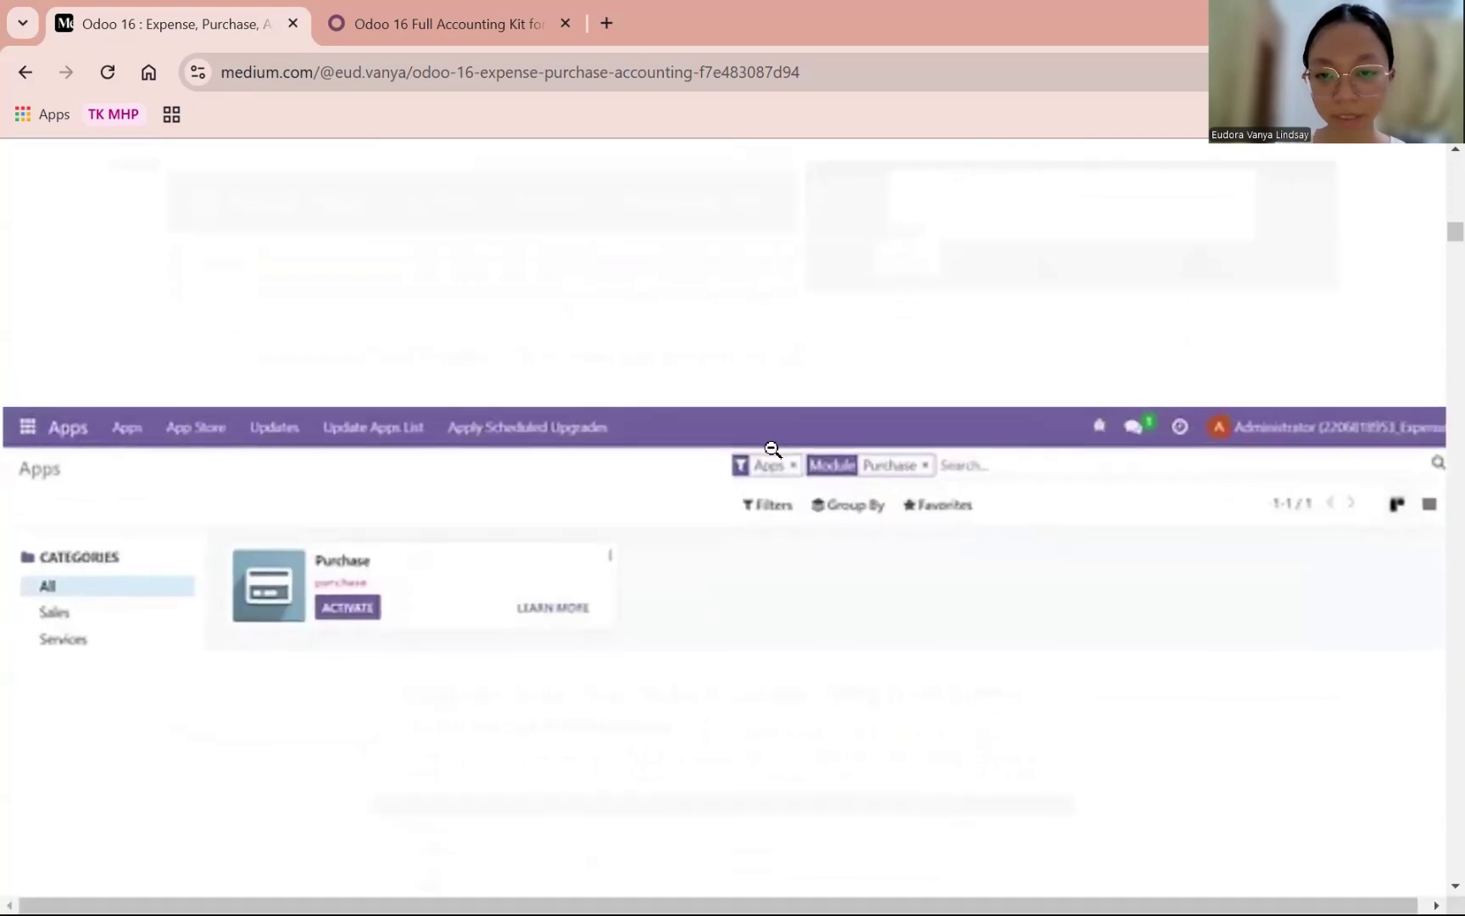
{"action": "left_click", "coordinate": [486, 366]}
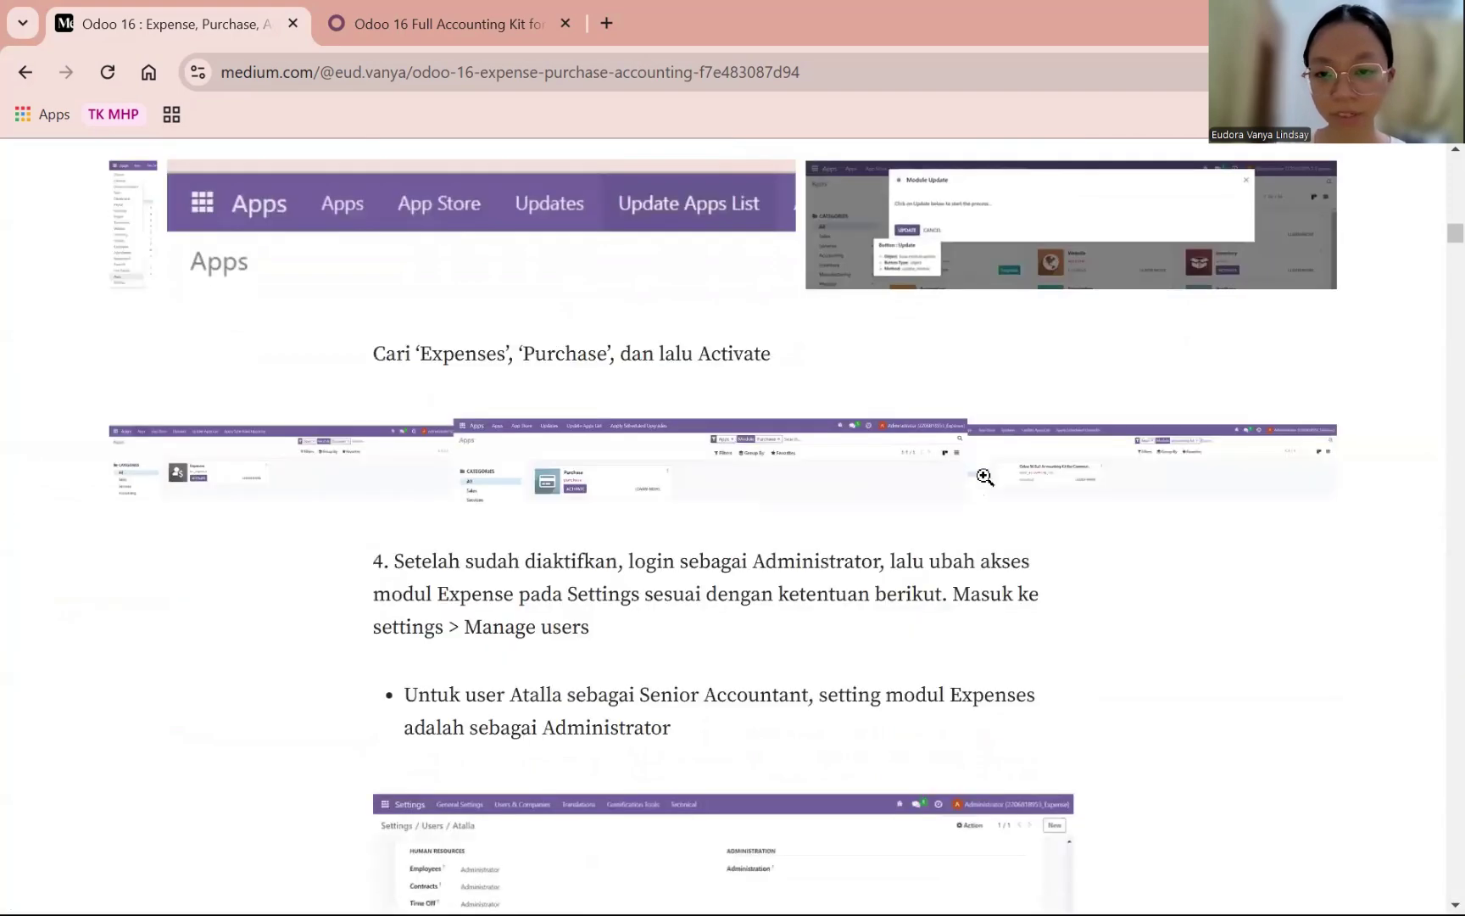
{"action": "left_click", "coordinate": [1070, 475]}
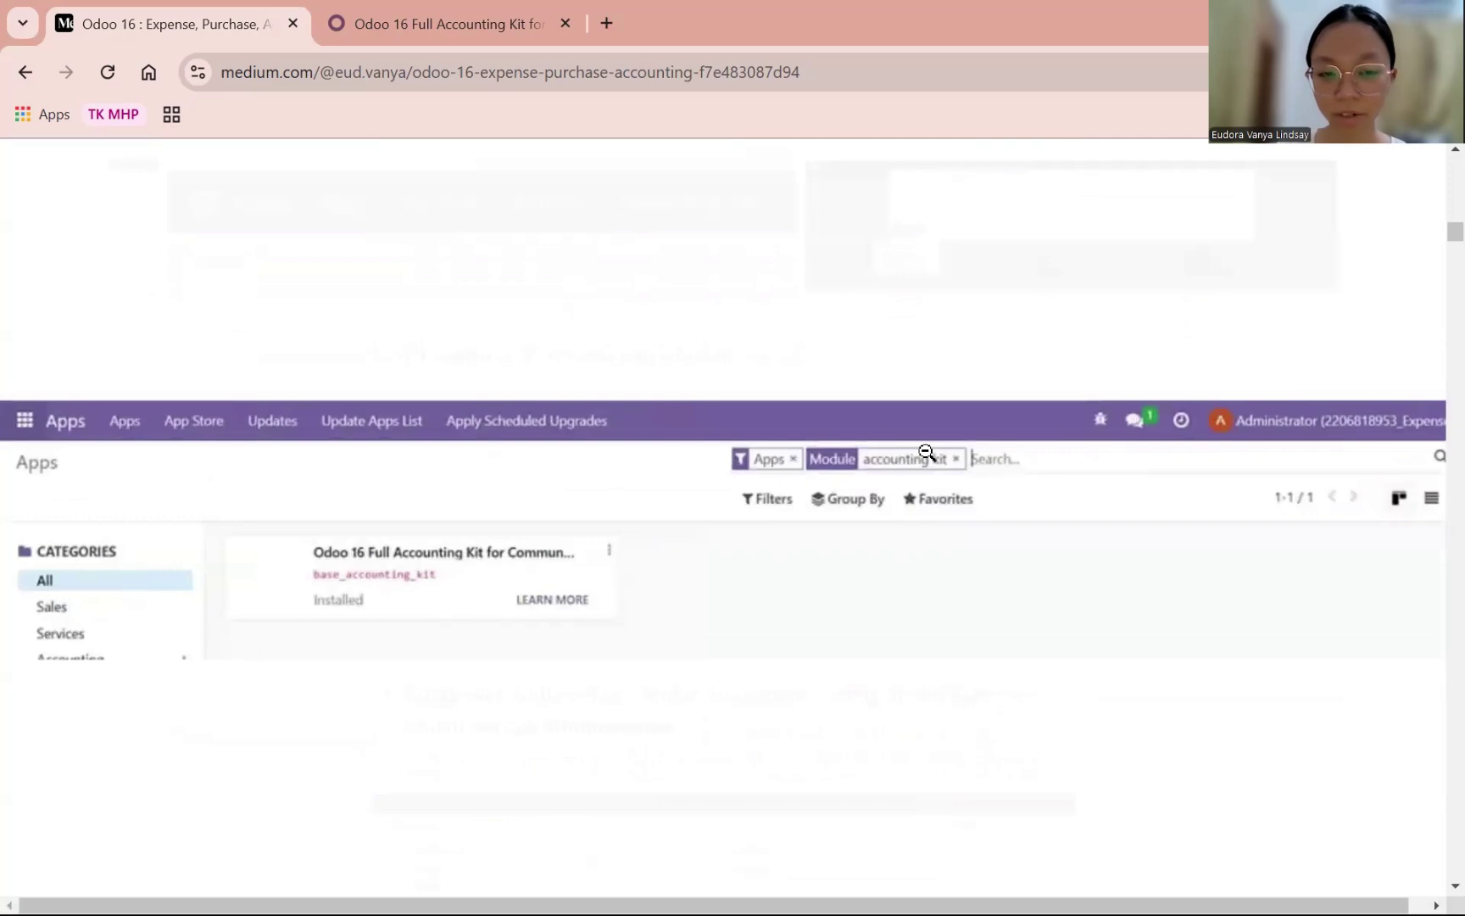
{"action": "left_click", "coordinate": [323, 565]}
- Read item 4 on user access and examine the enlarged Expenses access screenshot for the Senior Accountant user
{"action": "scroll", "coordinate": [496, 490], "scroll_direction": "down", "scroll_amount": 3}
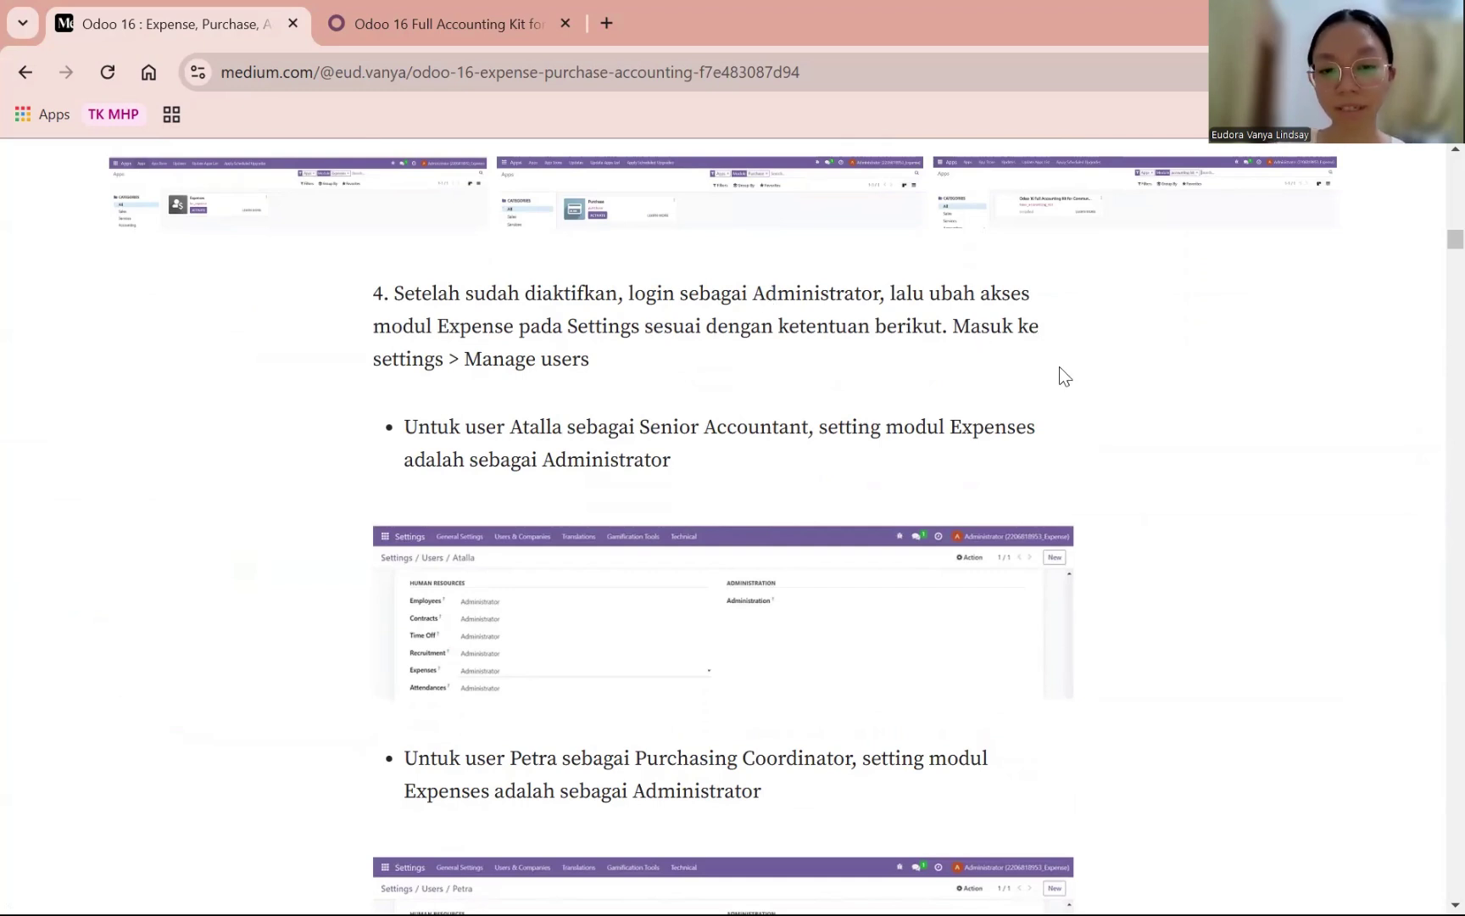
{"action": "scroll", "coordinate": [876, 321], "scroll_direction": "down", "scroll_amount": 1}
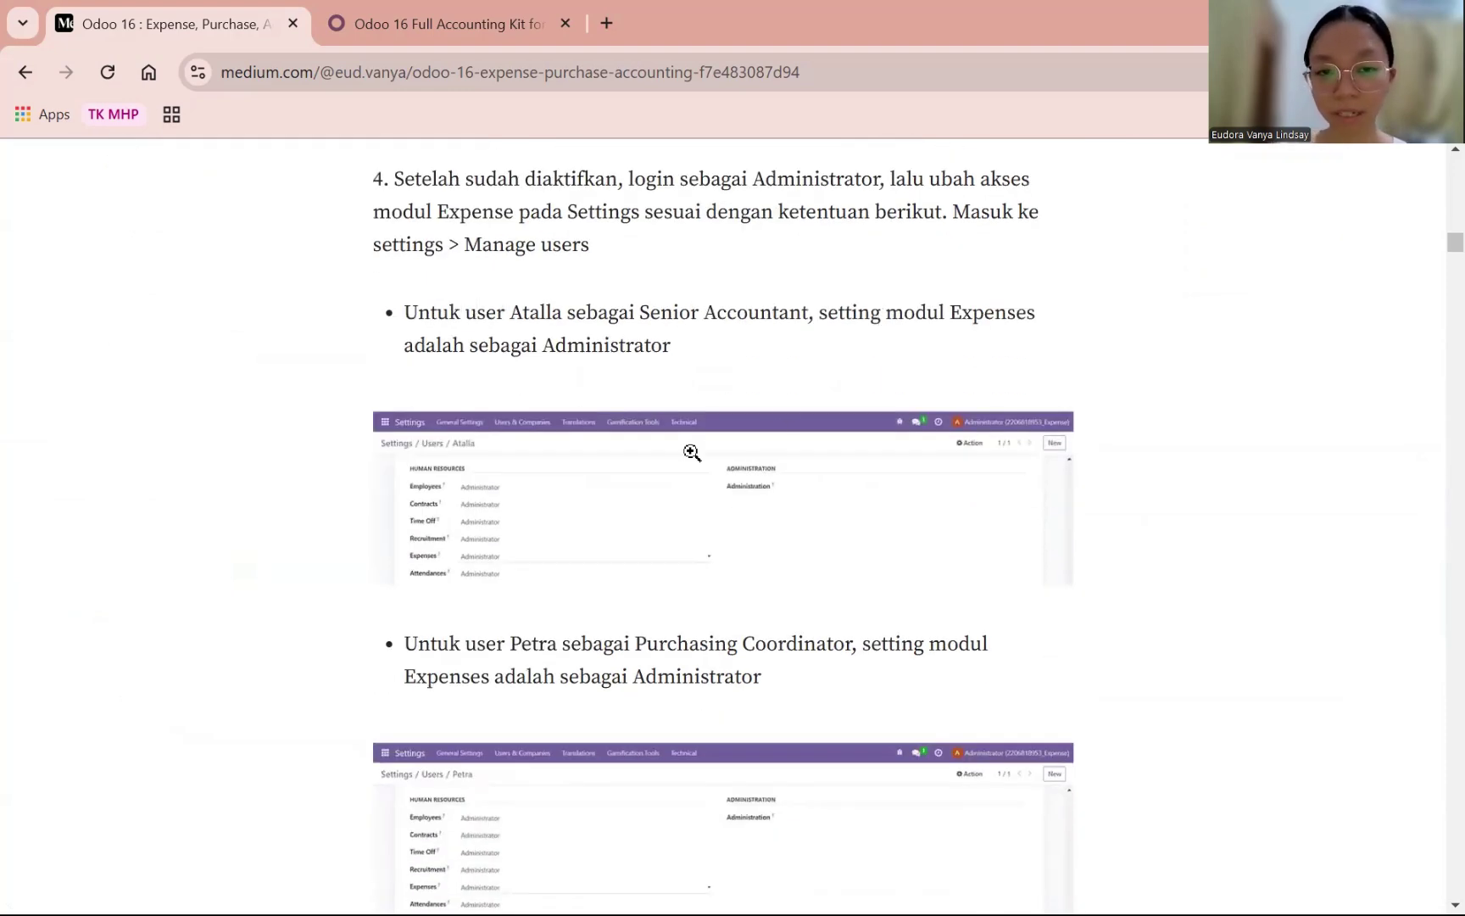
{"action": "left_click", "coordinate": [633, 472]}
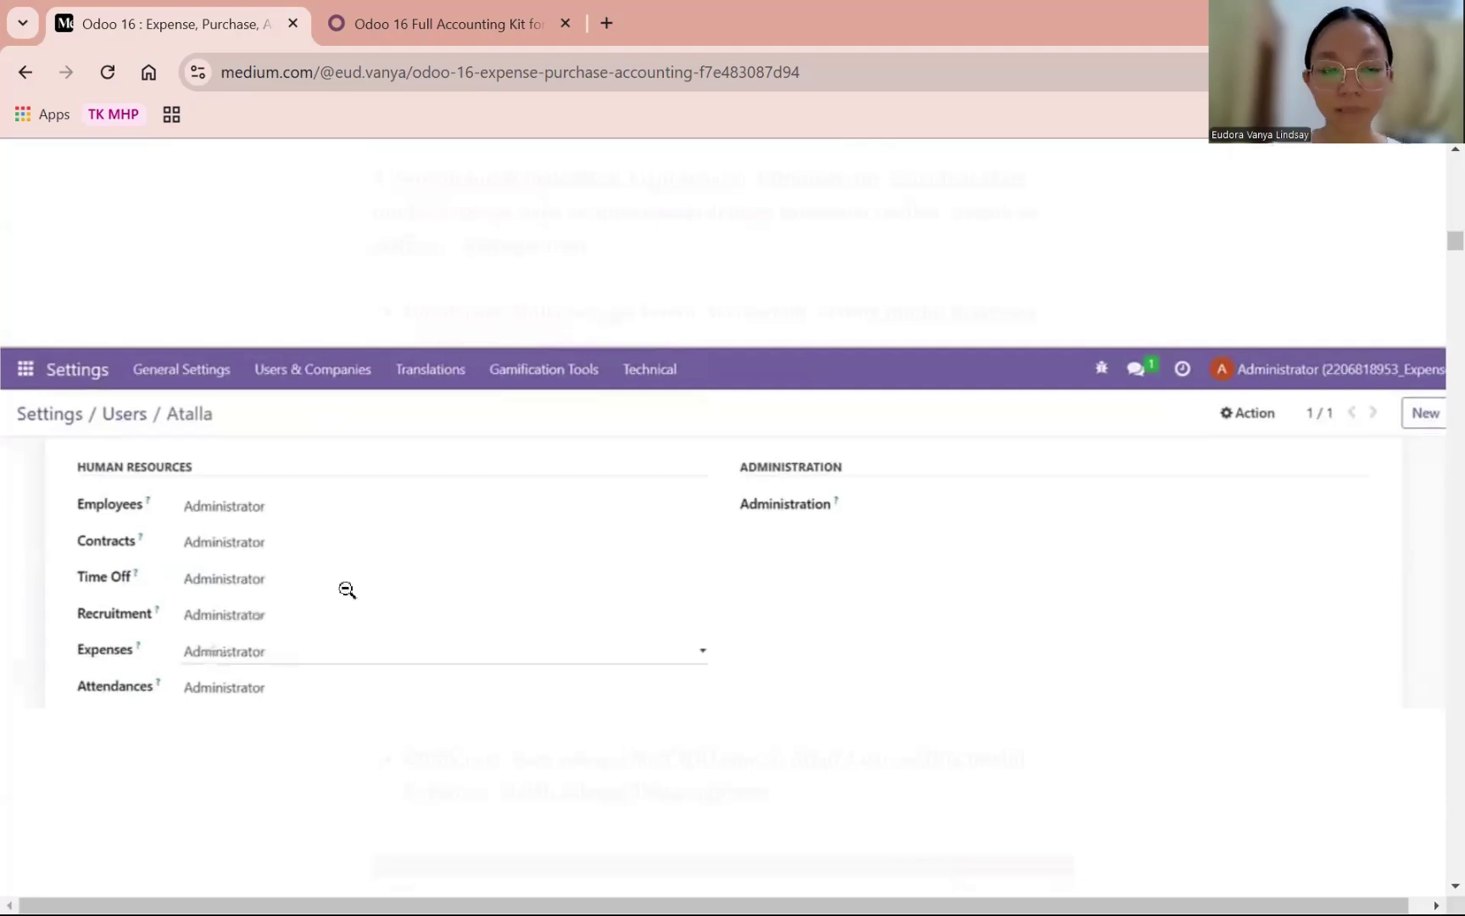
{"action": "left_click", "coordinate": [343, 592]}
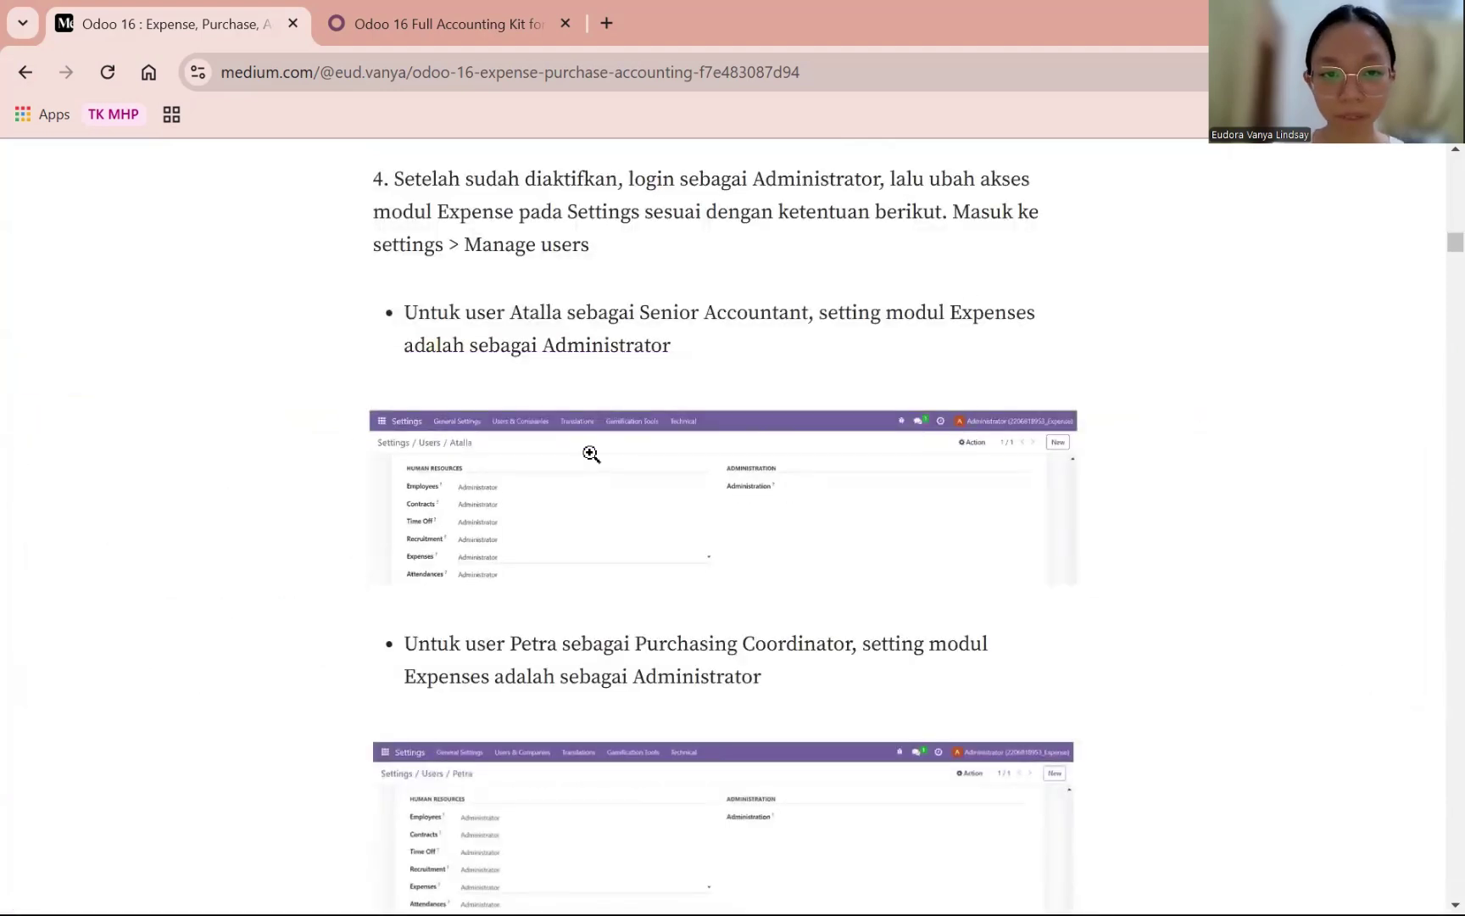
{"action": "left_click", "coordinate": [754, 444]}
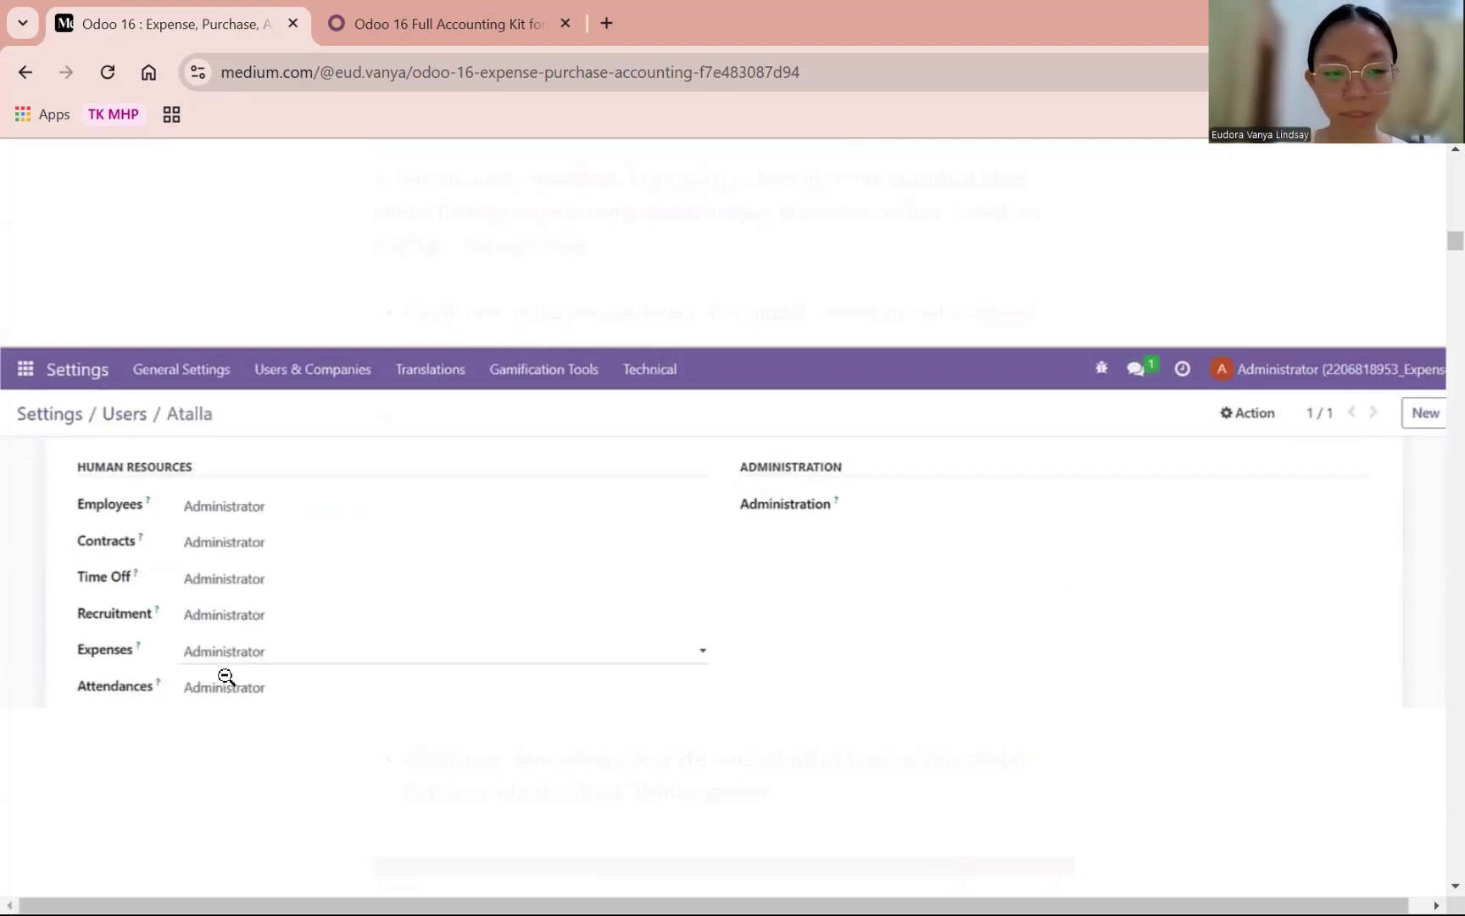
{"action": "left_click", "coordinate": [521, 563]}
- Examine the enlarged Expenses access screenshot for the Purchasing Coordinator user and go on to the Staff HR General Affair user's section
{"action": "scroll", "coordinate": [532, 555], "scroll_direction": "down", "scroll_amount": 3}
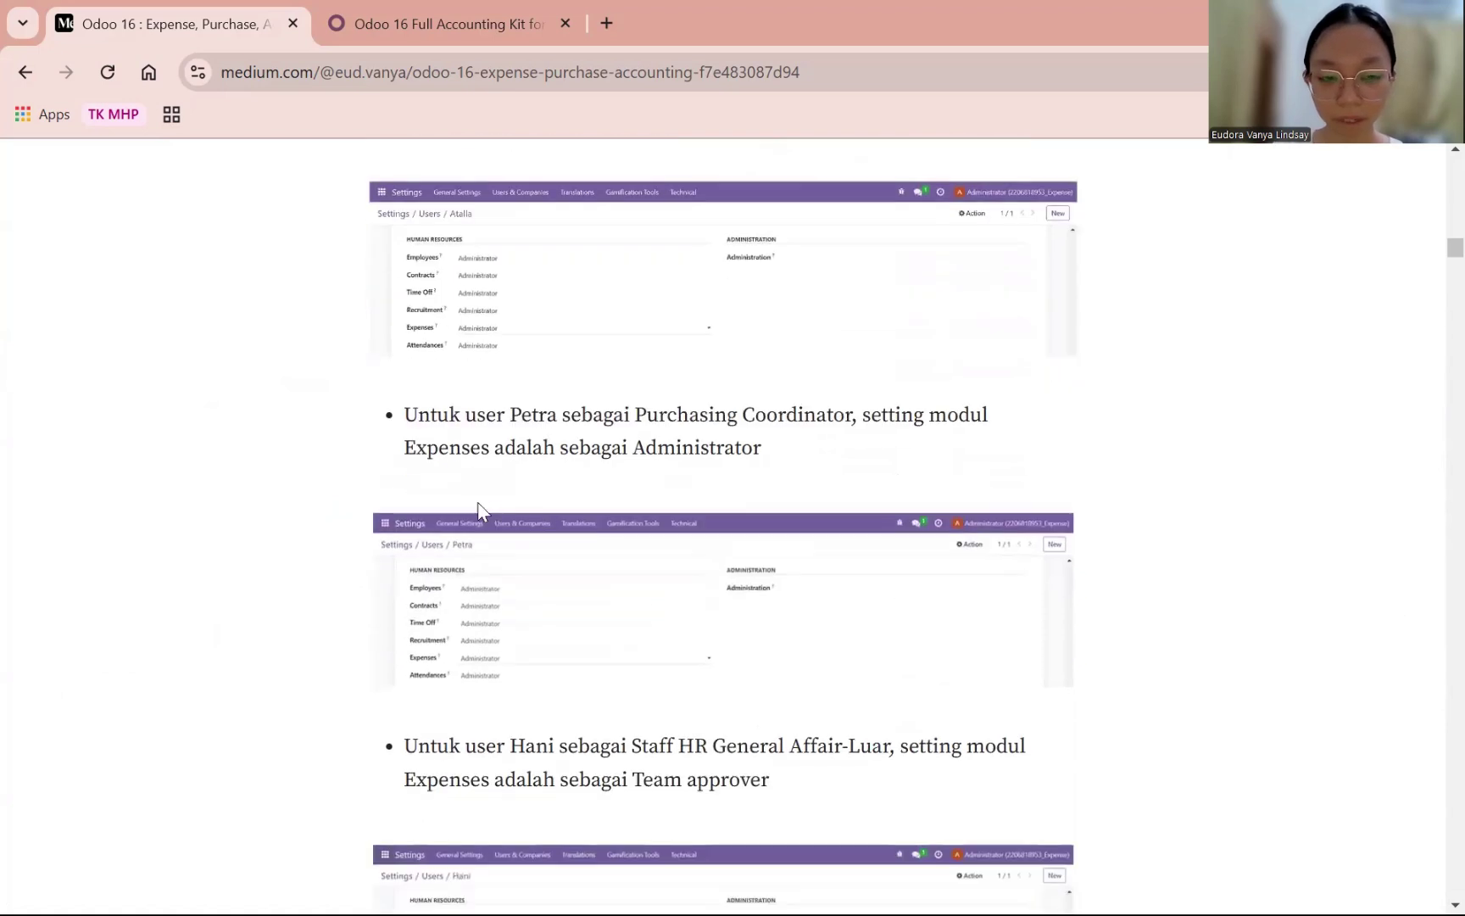
{"action": "scroll", "coordinate": [465, 512], "scroll_direction": "down", "scroll_amount": 1}
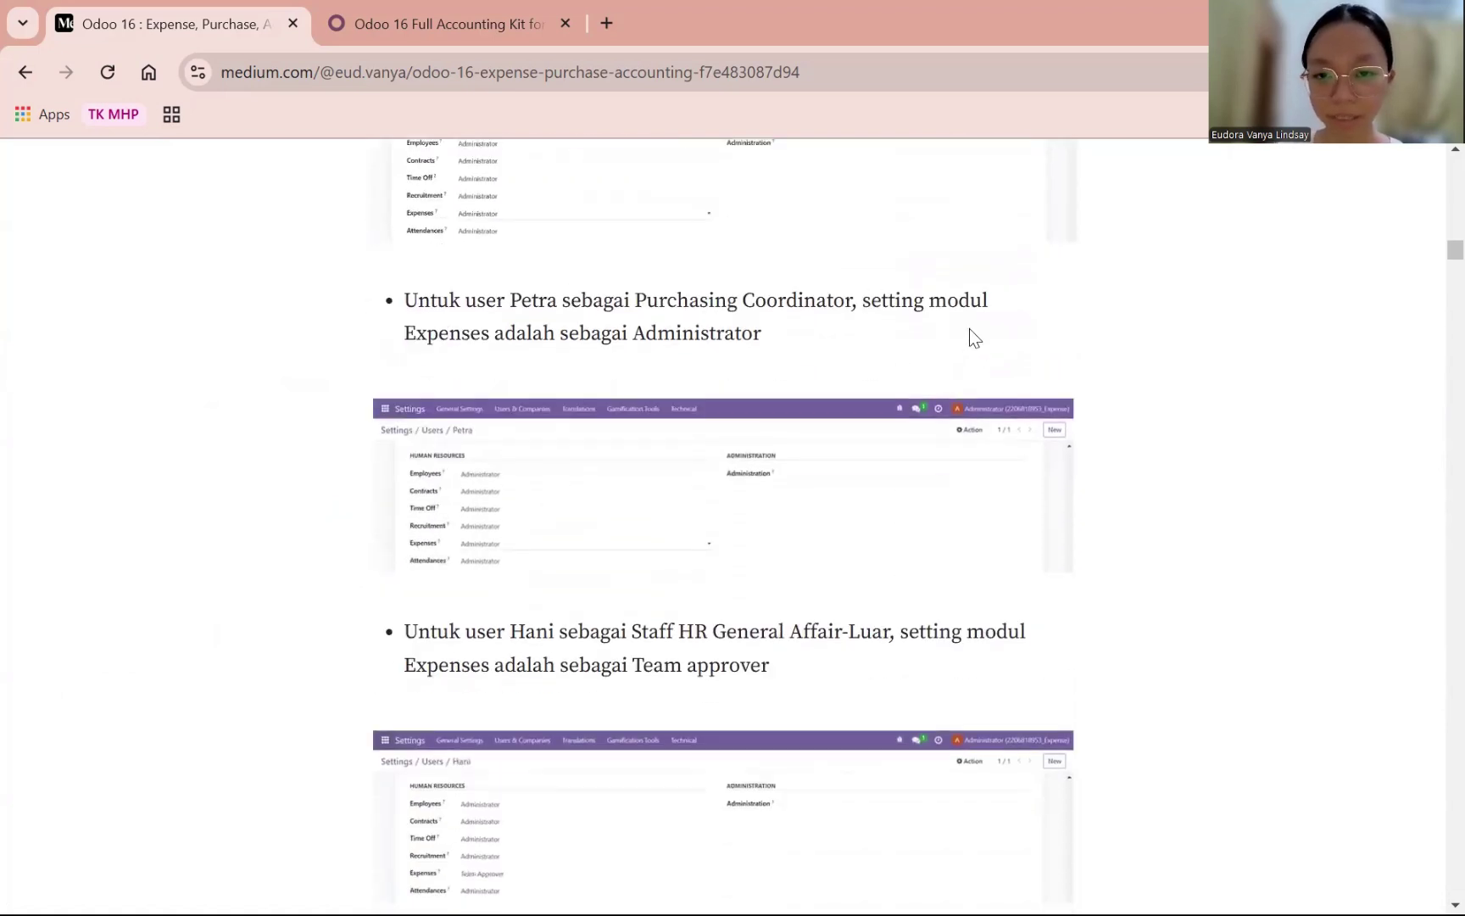
{"action": "left_click", "coordinate": [919, 455]}
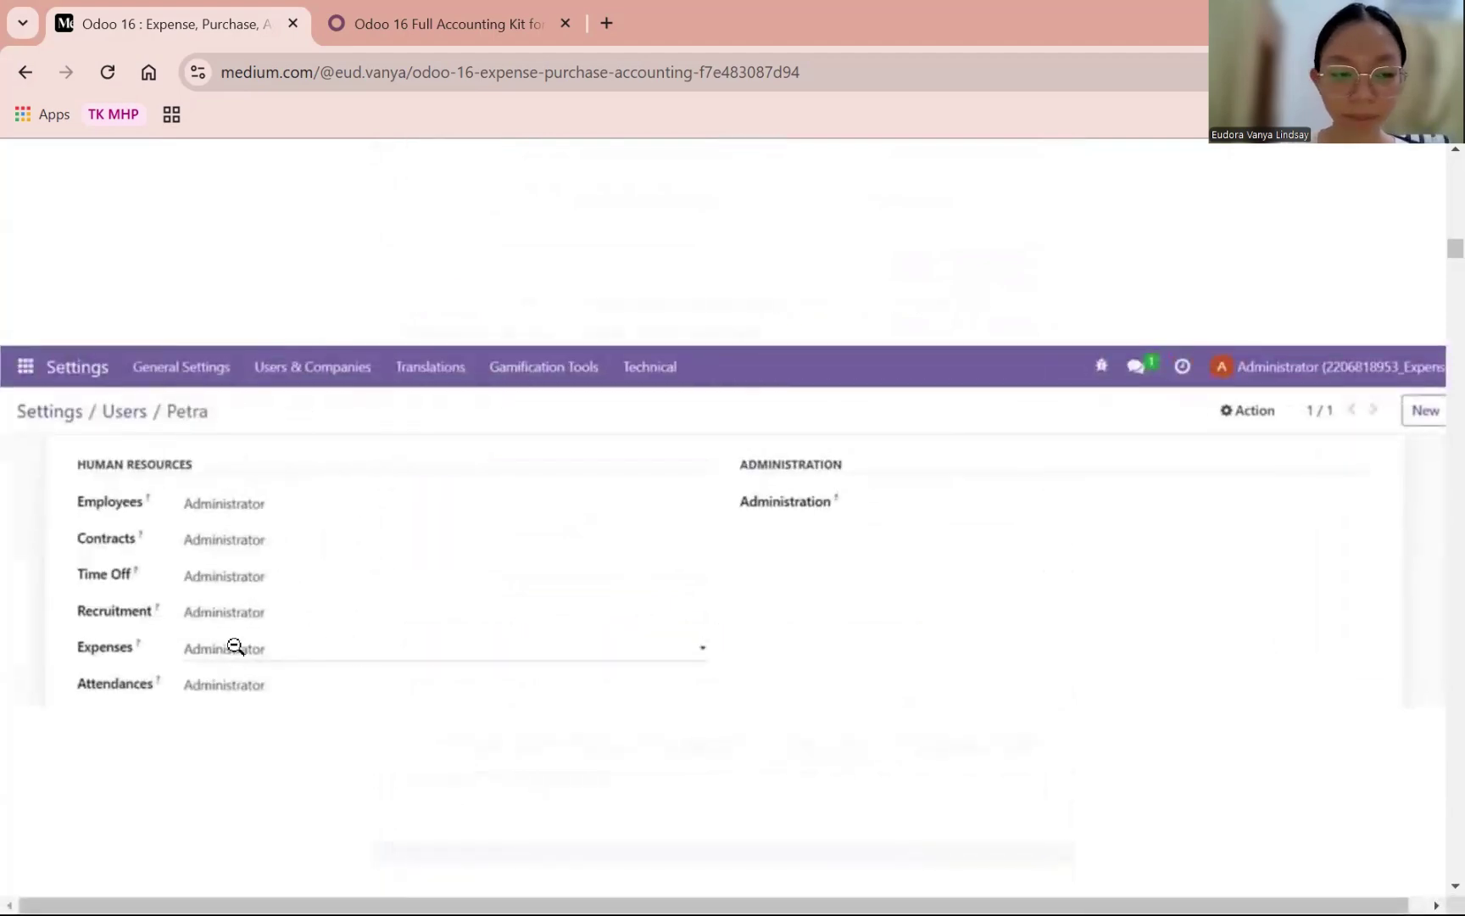
{"action": "left_click", "coordinate": [562, 605]}
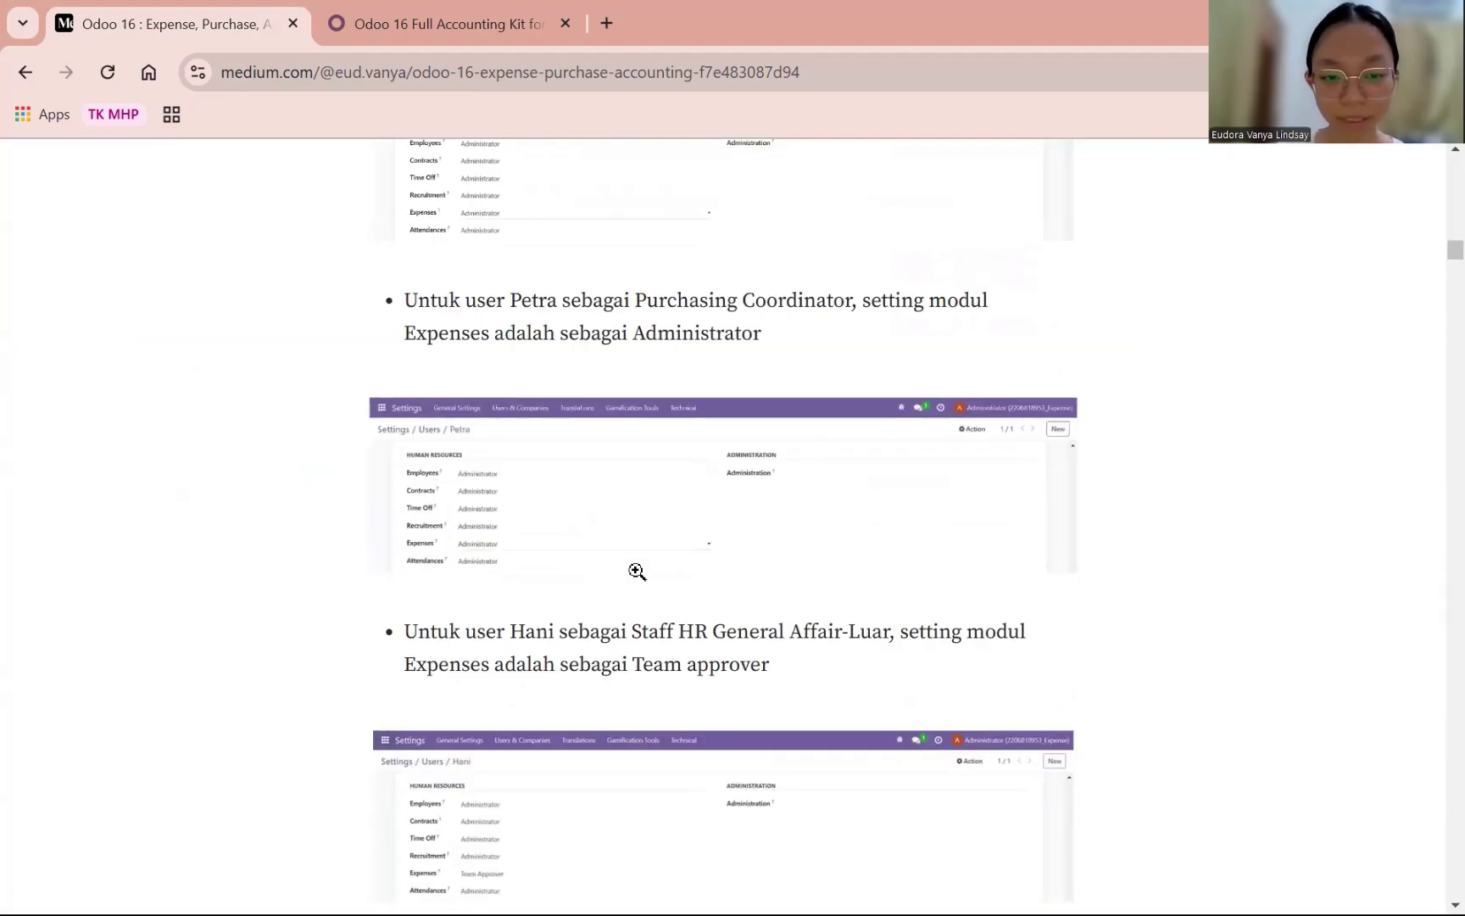
{"action": "scroll", "coordinate": [653, 572], "scroll_direction": "down", "scroll_amount": 3}
{"action": "scroll", "coordinate": [562, 409], "scroll_direction": "down", "scroll_amount": 2}
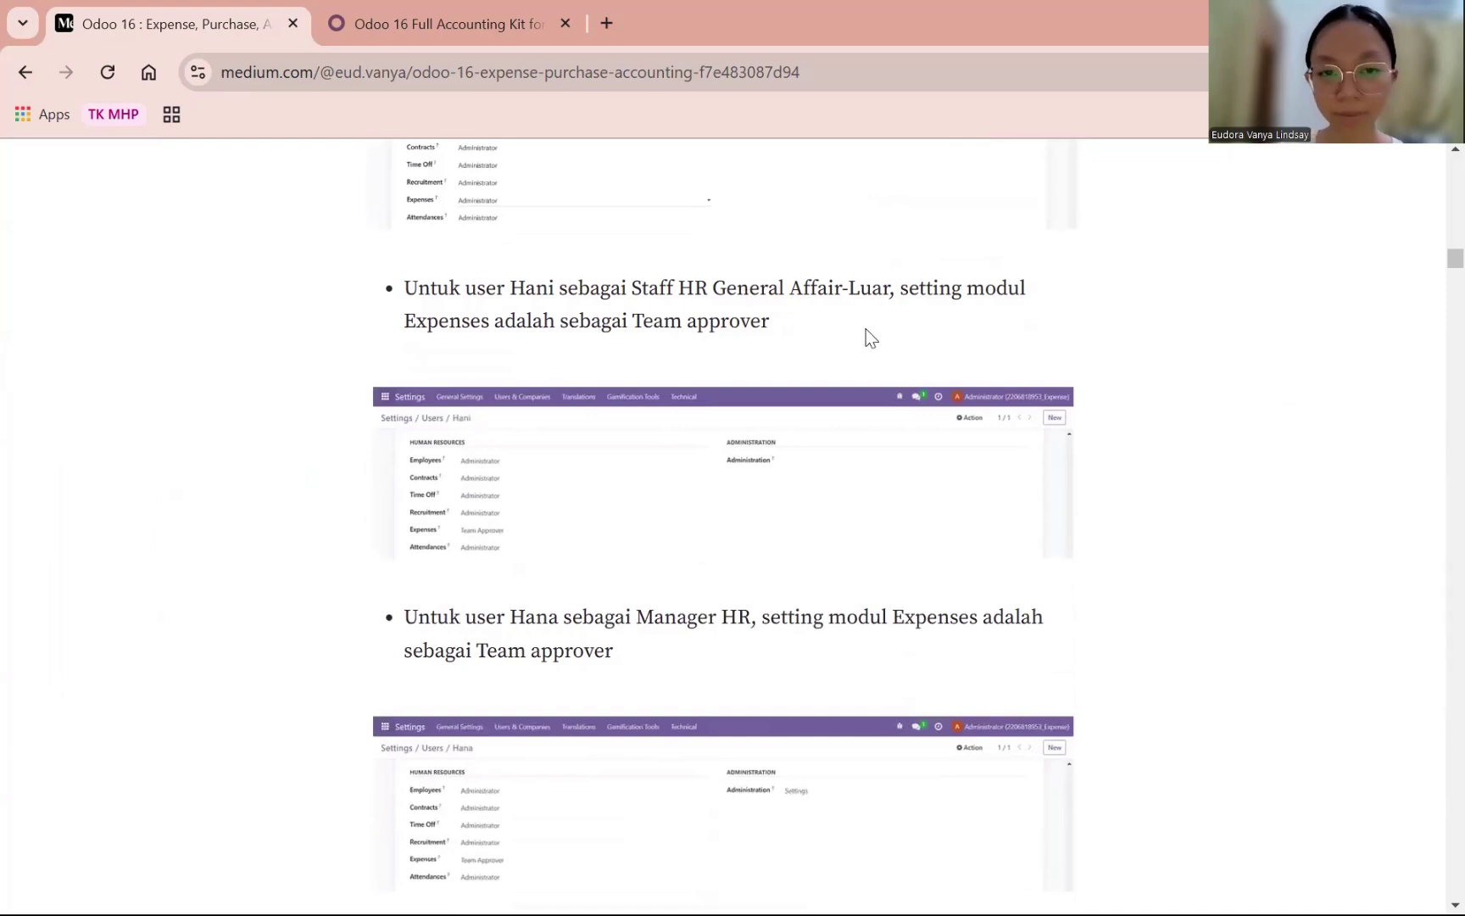
- Examine the enlarged Expenses access screenshots for the Staff HR General Affair user and the HR Manager user
{"action": "left_click", "coordinate": [648, 431]}
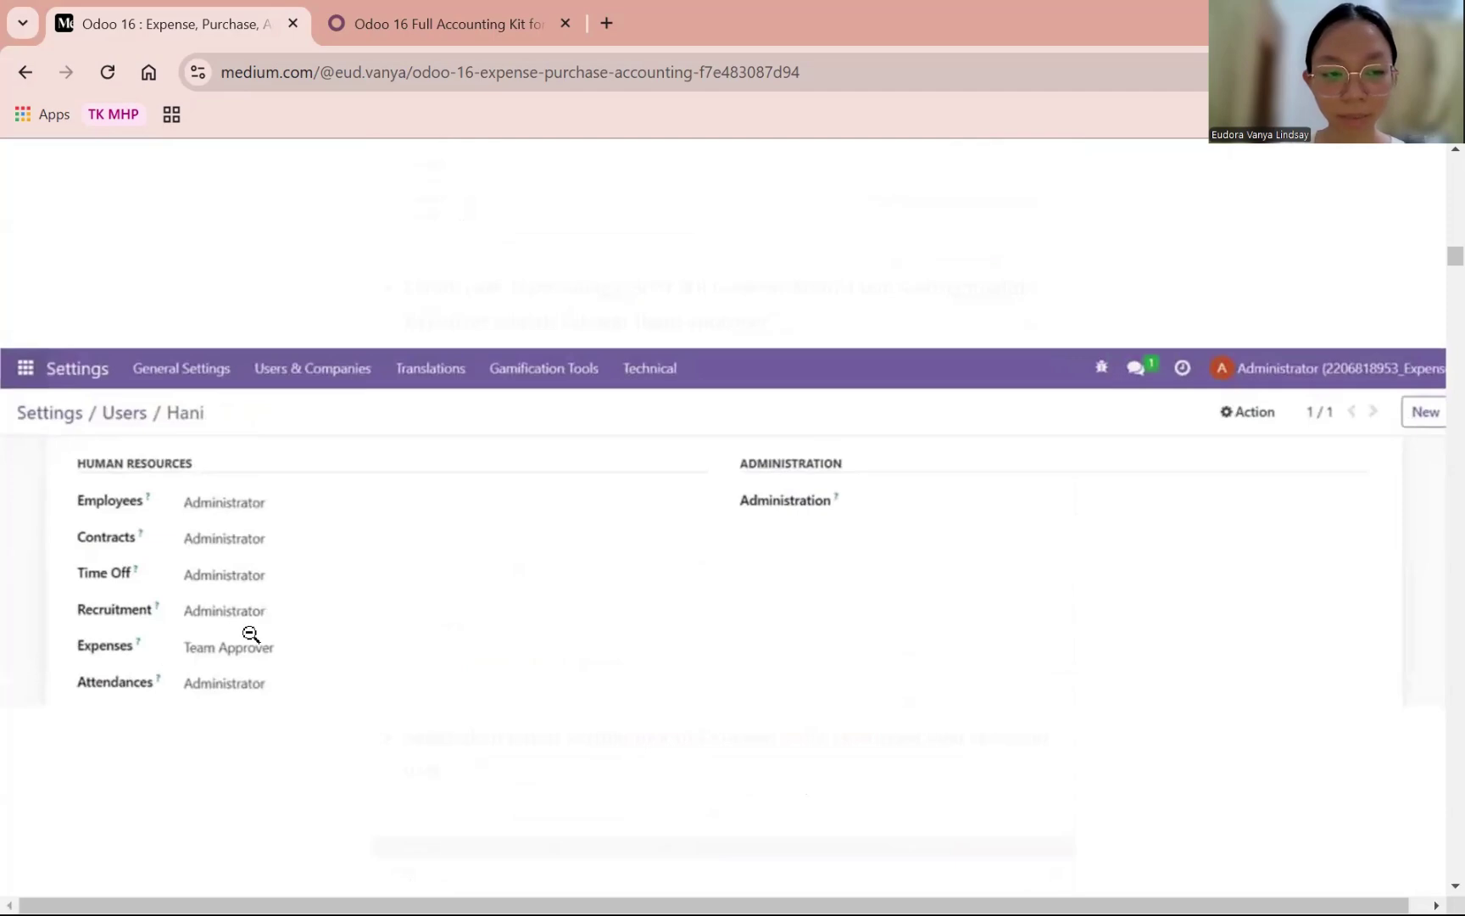
{"action": "left_click", "coordinate": [273, 647]}
{"action": "scroll", "coordinate": [664, 495], "scroll_direction": "down", "scroll_amount": 3}
{"action": "scroll", "coordinate": [656, 416], "scroll_direction": "down", "scroll_amount": 1}
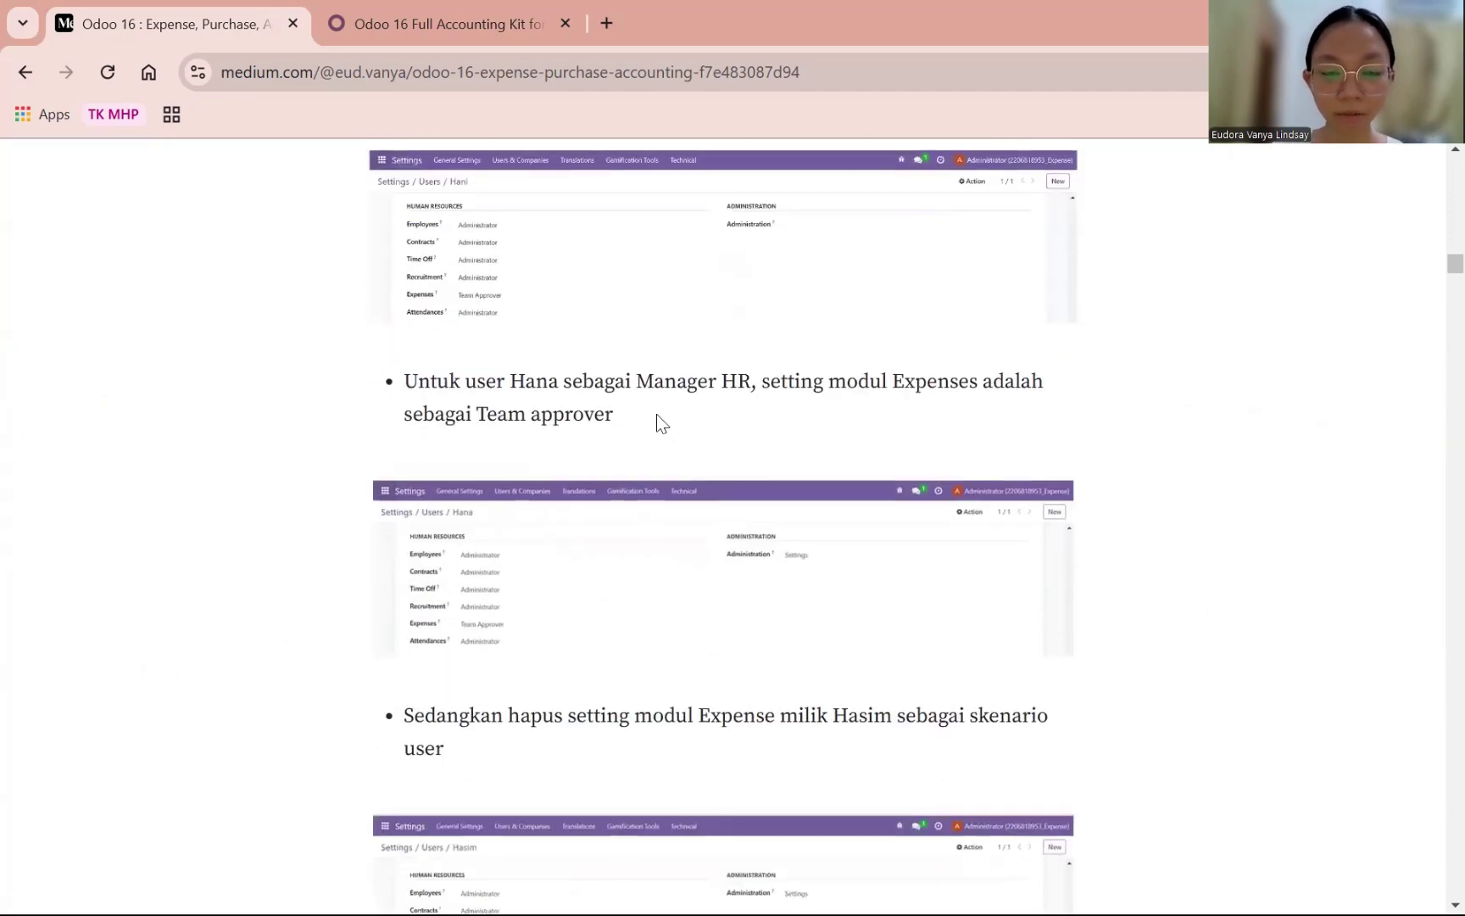
{"action": "left_click", "coordinate": [648, 419]}
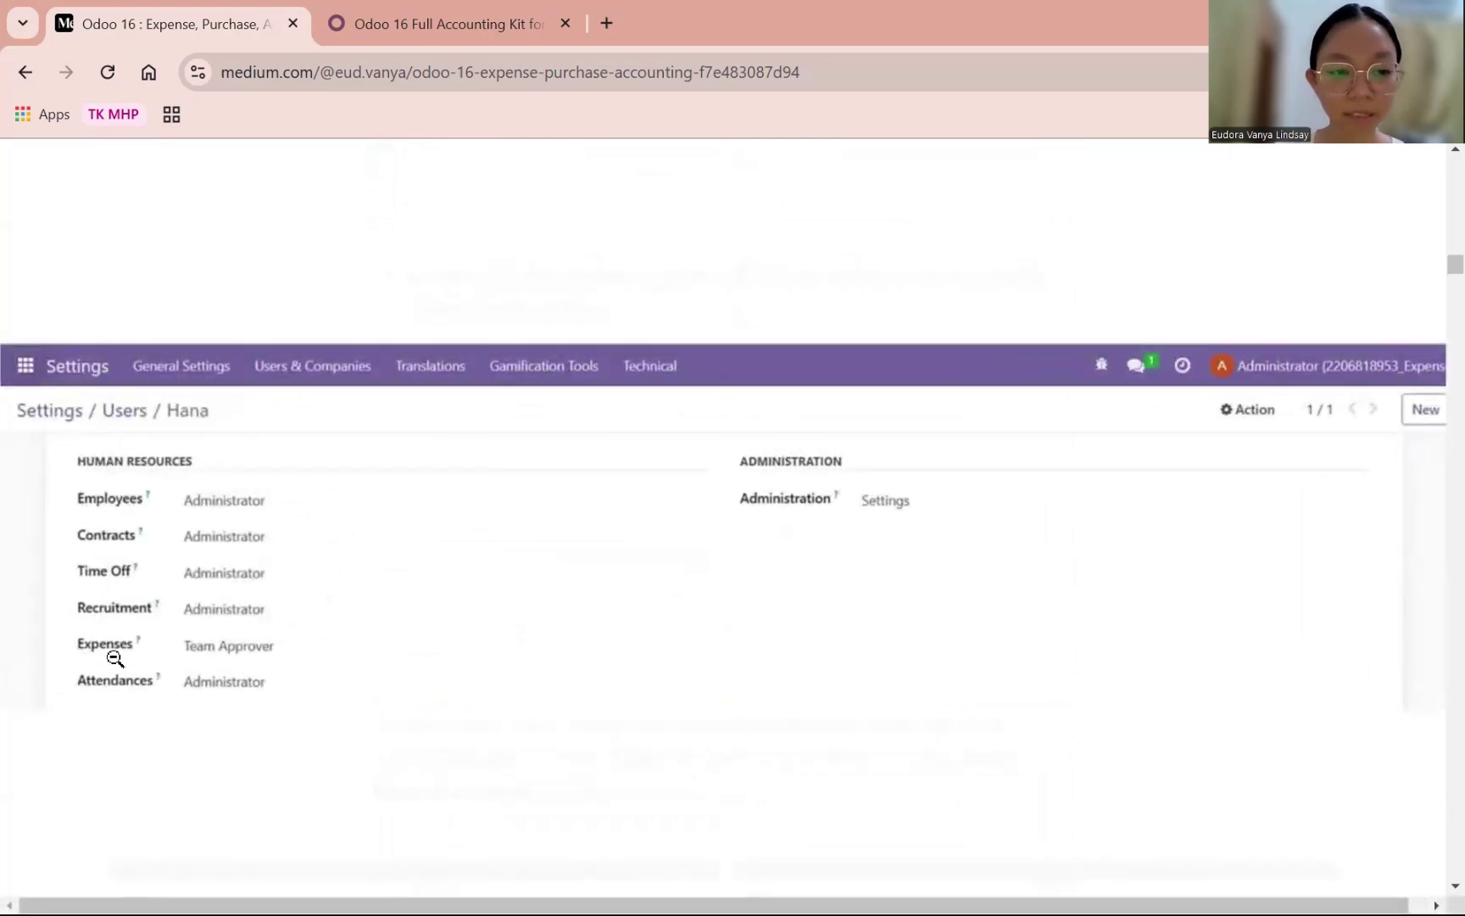
{"action": "left_click", "coordinate": [612, 581]}
- Read the instruction on removing a user's Expense module setting and examine its enlarged user settings screenshot
{"action": "scroll", "coordinate": [644, 527], "scroll_direction": "down", "scroll_amount": 2}
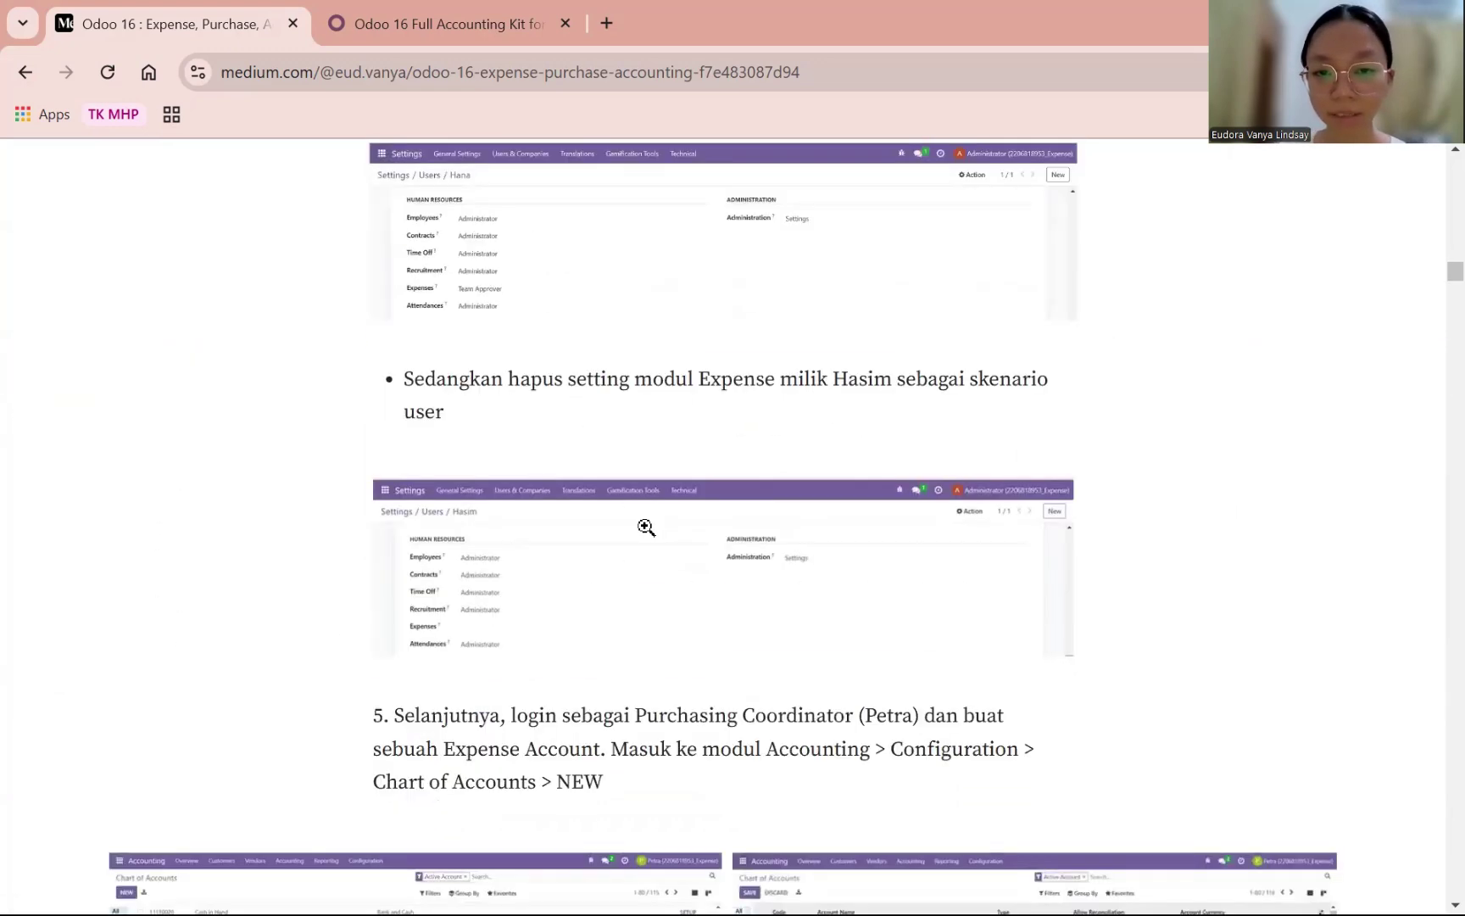
{"action": "scroll", "coordinate": [646, 526], "scroll_direction": "down", "scroll_amount": 1}
{"action": "scroll", "coordinate": [609, 278], "scroll_direction": "down", "scroll_amount": 1}
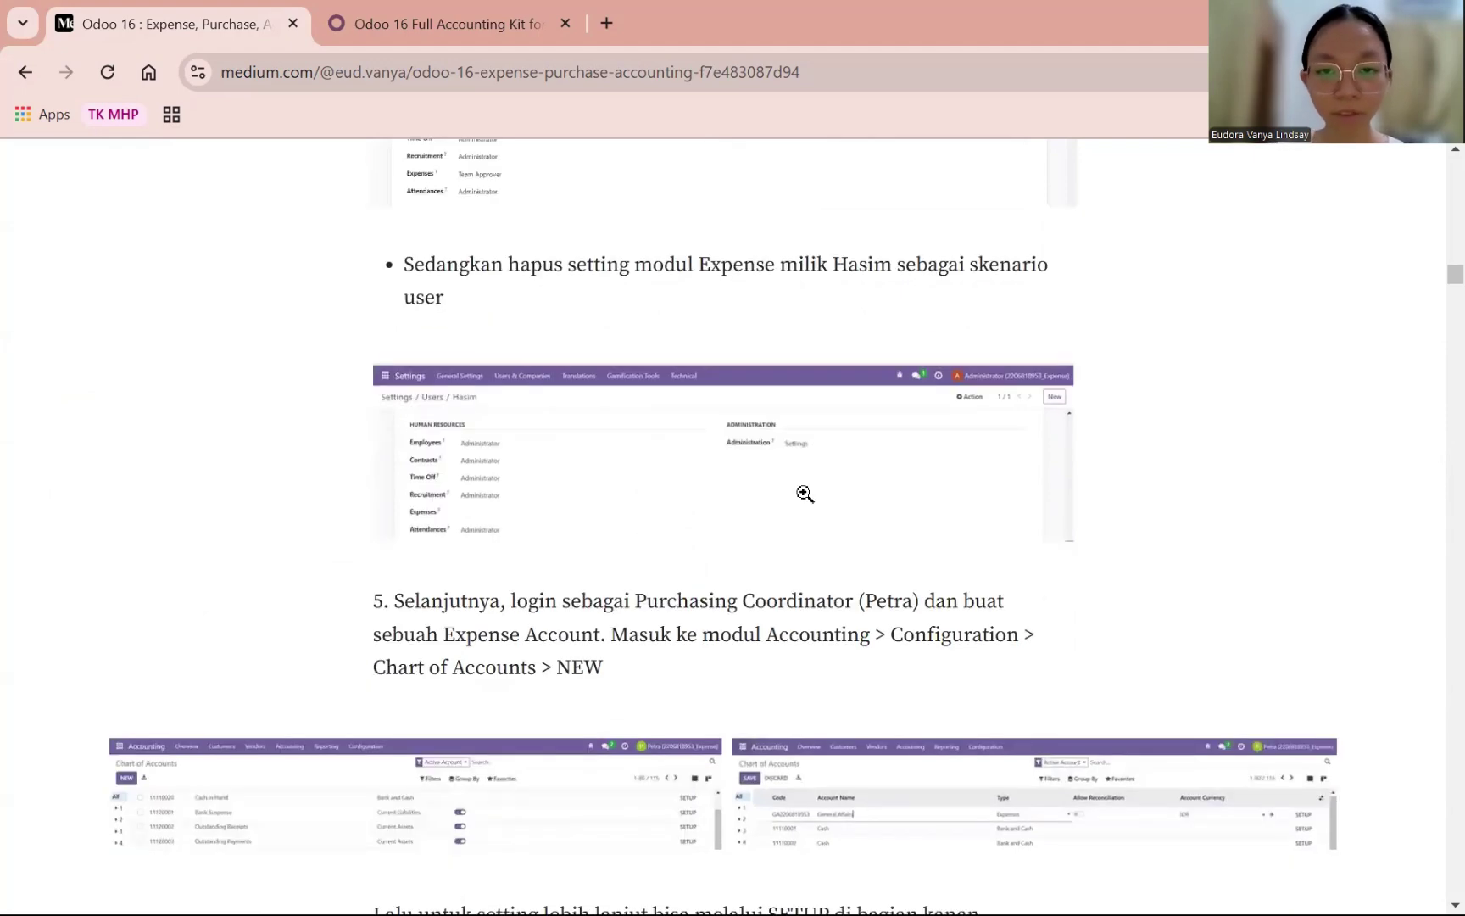
{"action": "left_click", "coordinate": [804, 493]}
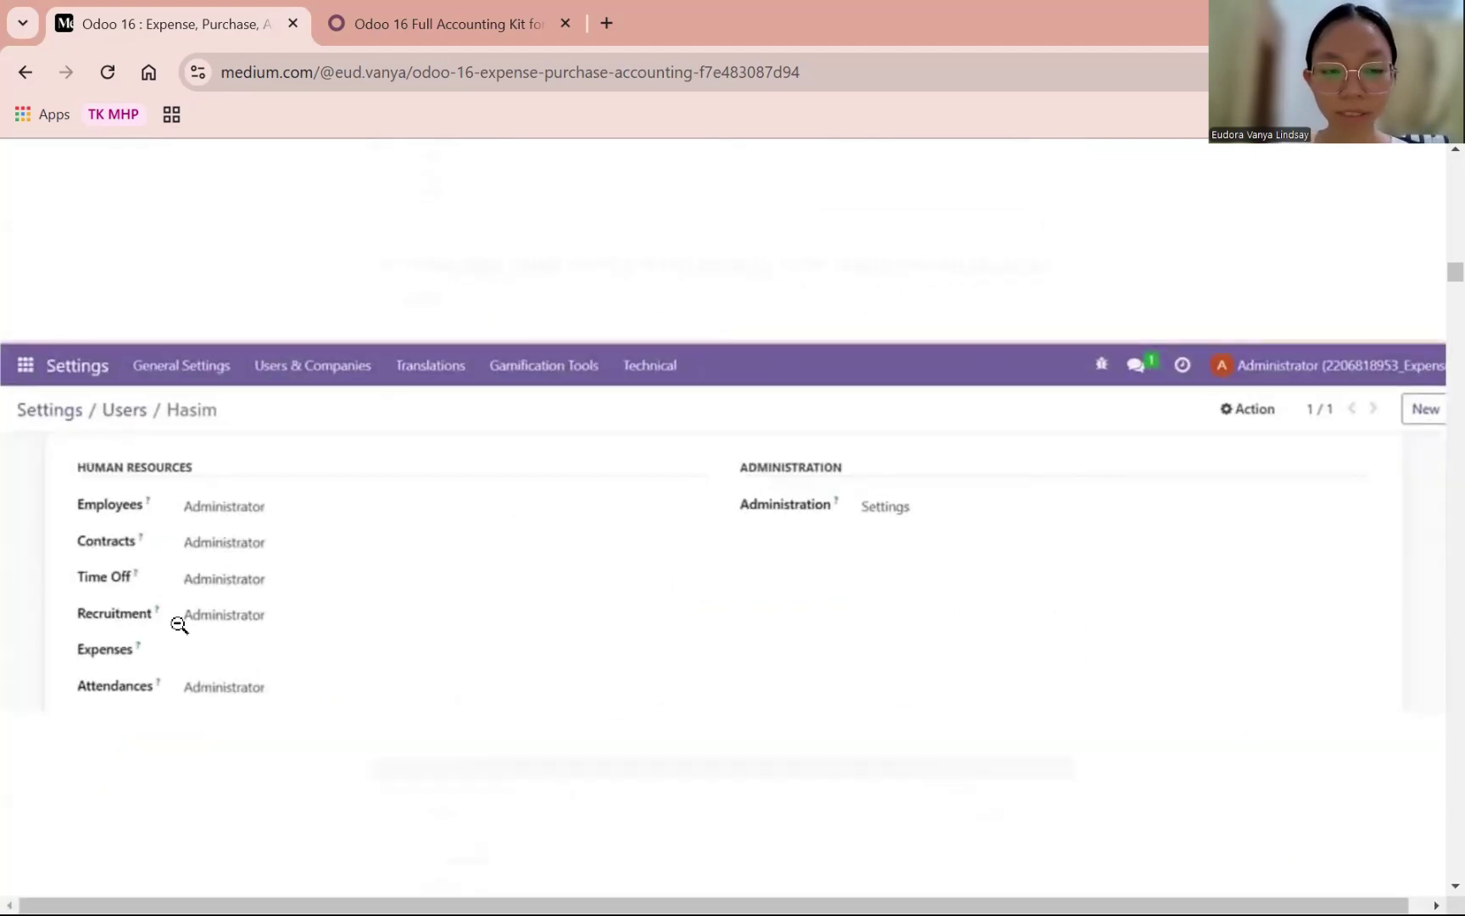
{"action": "left_click", "coordinate": [480, 607]}
- Read item 5 on creating an Expense Account as Purchasing Coordinator and examine the enlarged Chart of Accounts list screenshot
{"action": "scroll", "coordinate": [771, 489], "scroll_direction": "down", "scroll_amount": 5}
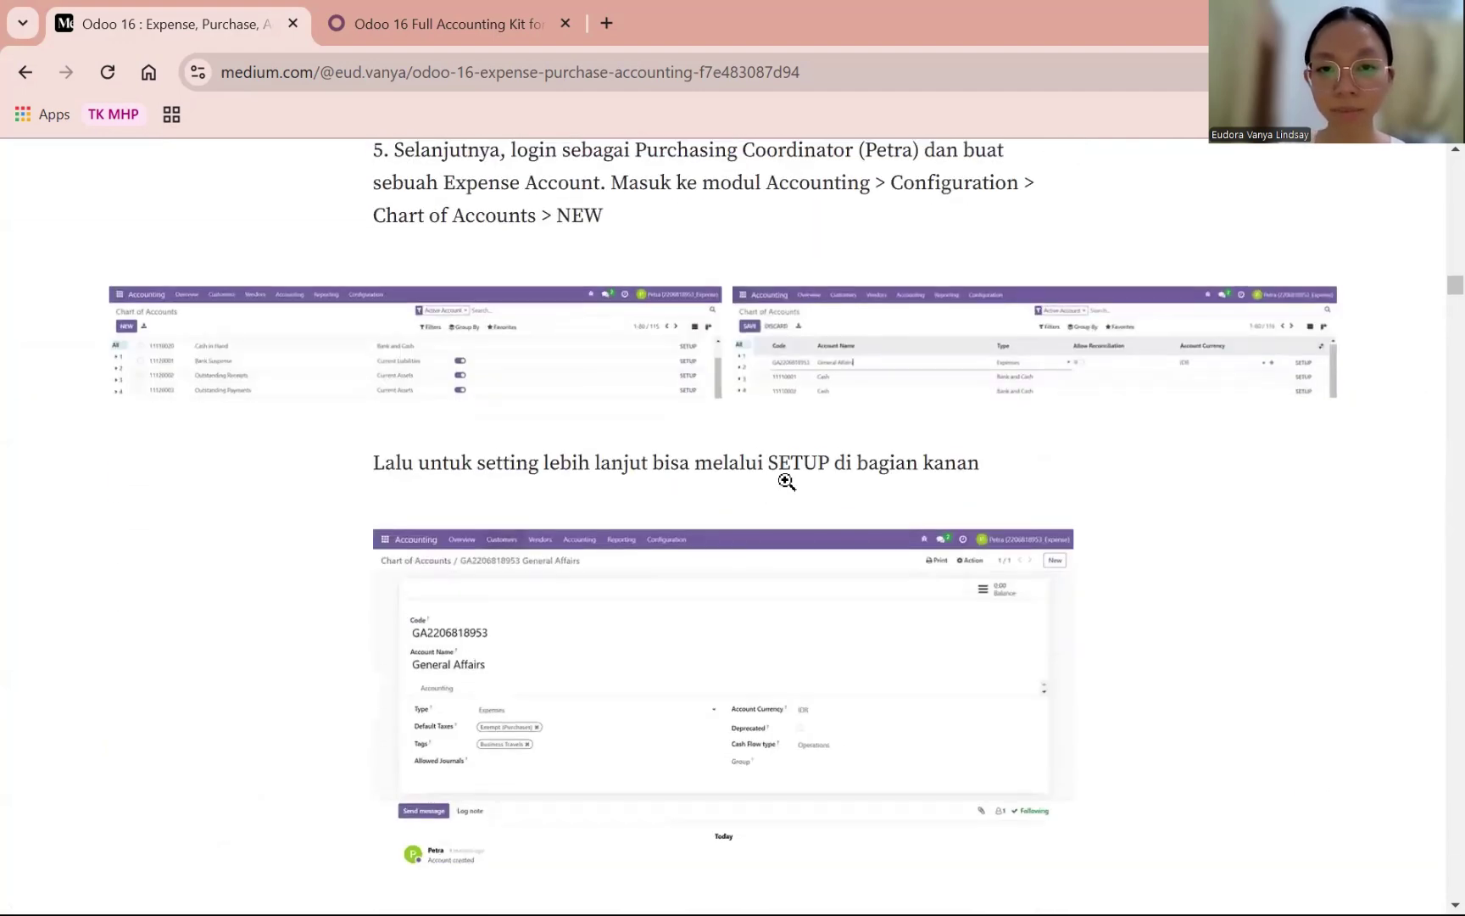
{"action": "scroll", "coordinate": [778, 482], "scroll_direction": "up", "scroll_amount": 1}
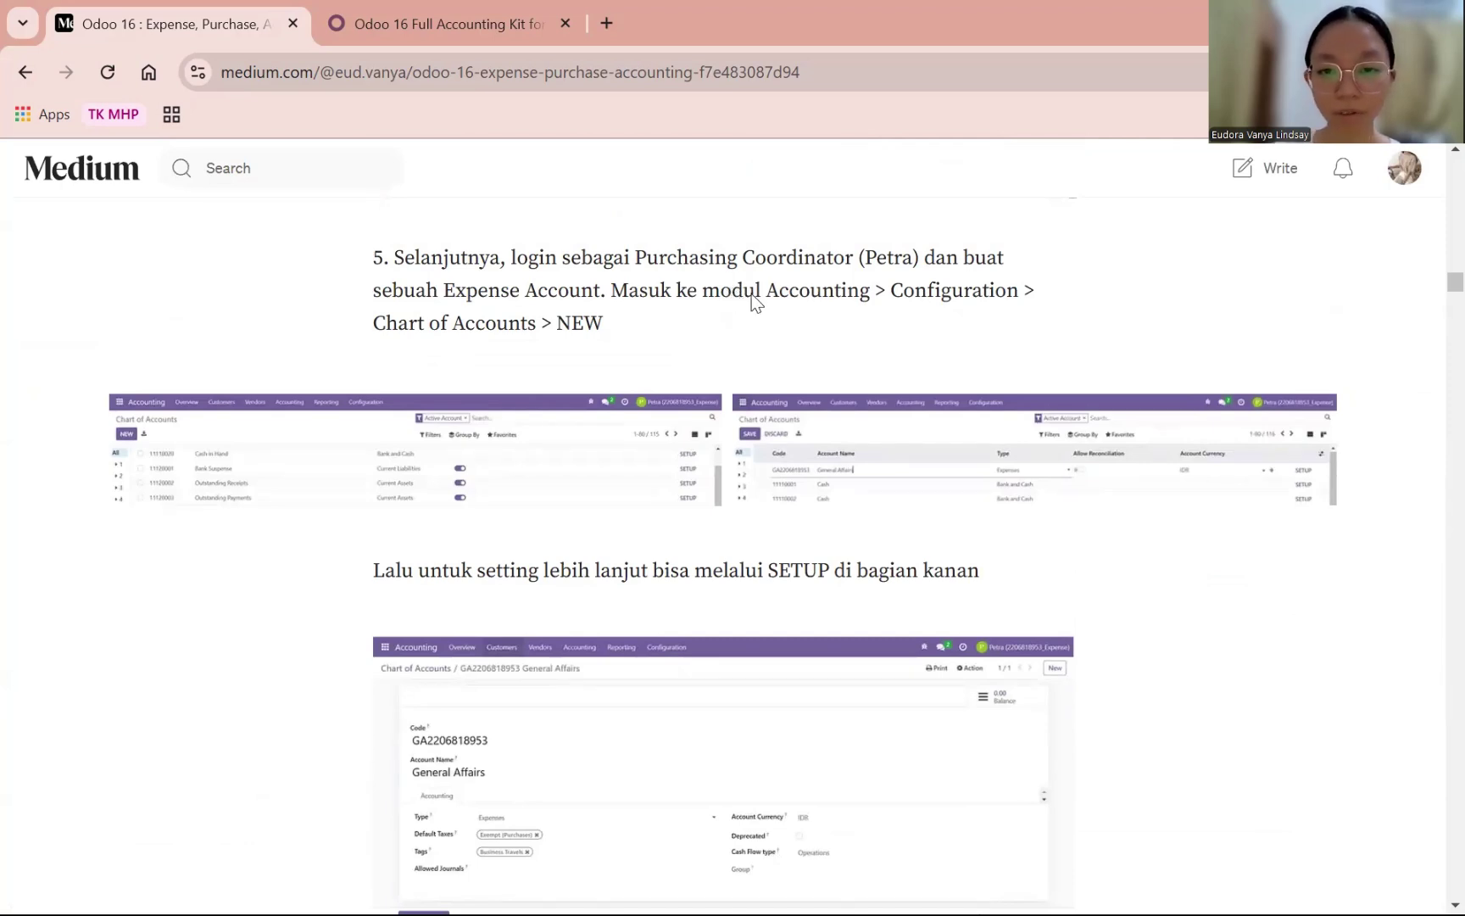
{"action": "double_click", "coordinate": [801, 295]}
{"action": "left_click", "coordinate": [656, 299]}
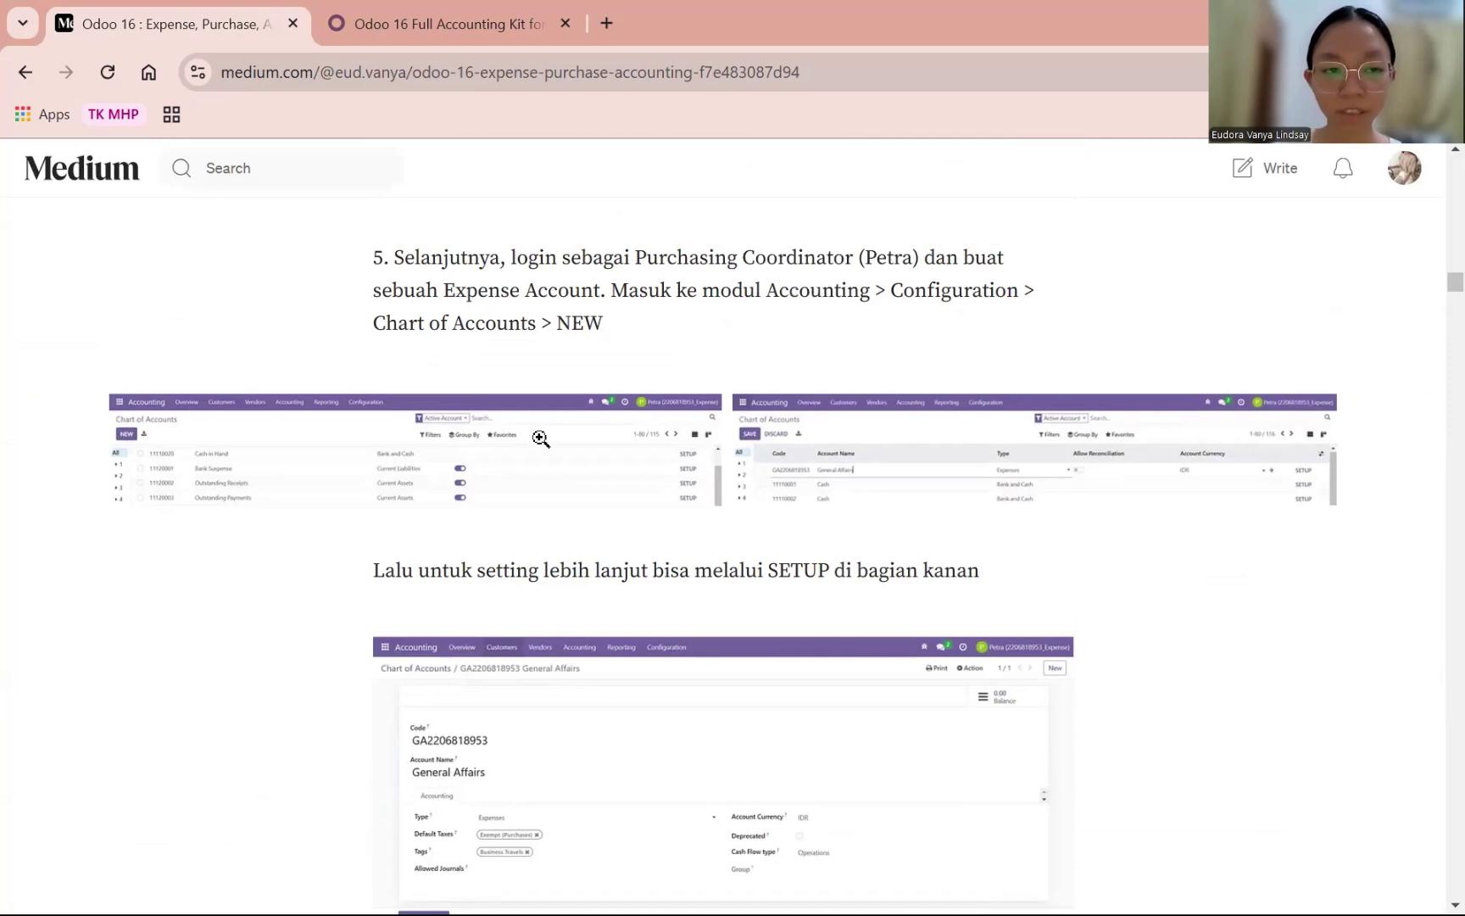
{"action": "left_click", "coordinate": [485, 441]}
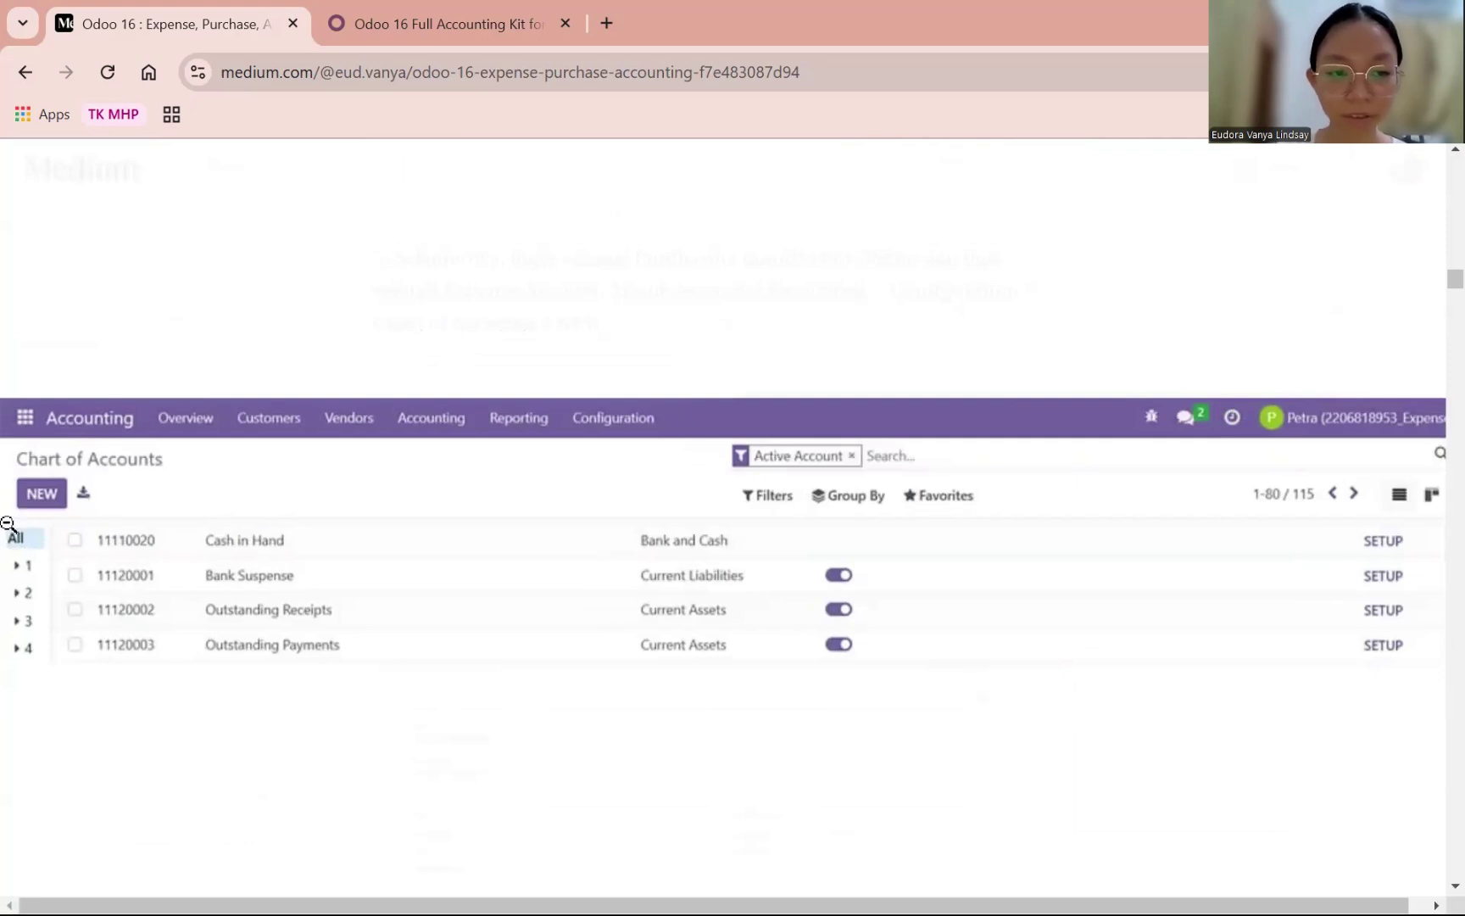
{"action": "left_click", "coordinate": [289, 495]}
- Examine the enlarged Chart of Accounts screenshot showing the new General Affairs account row and its SETUP option
{"action": "left_click", "coordinate": [795, 428]}
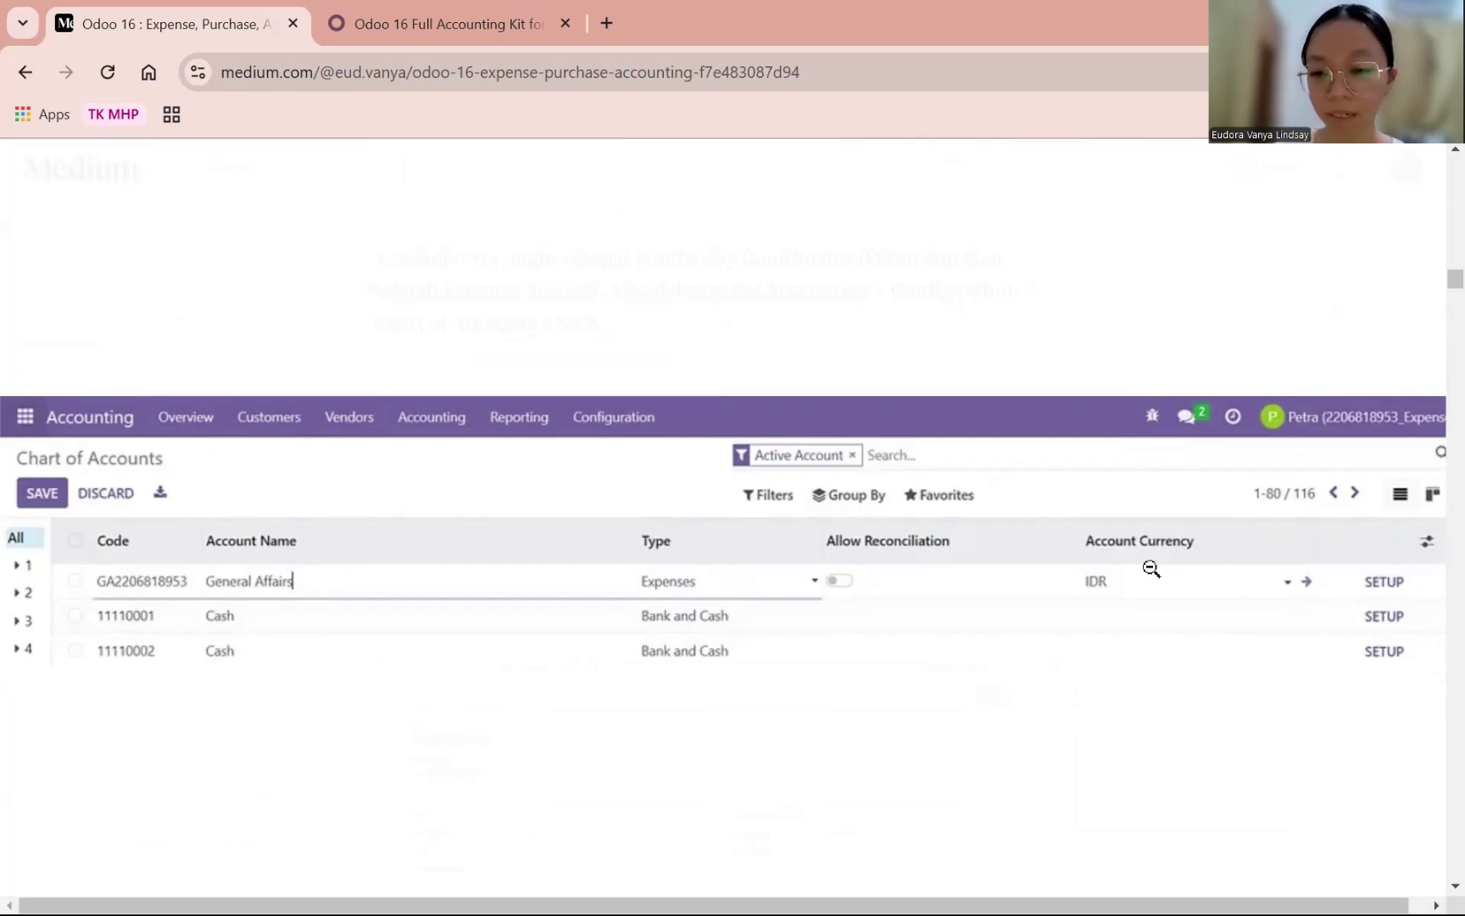
{"action": "left_click", "coordinate": [1121, 572]}
{"action": "left_click", "coordinate": [1294, 467]}
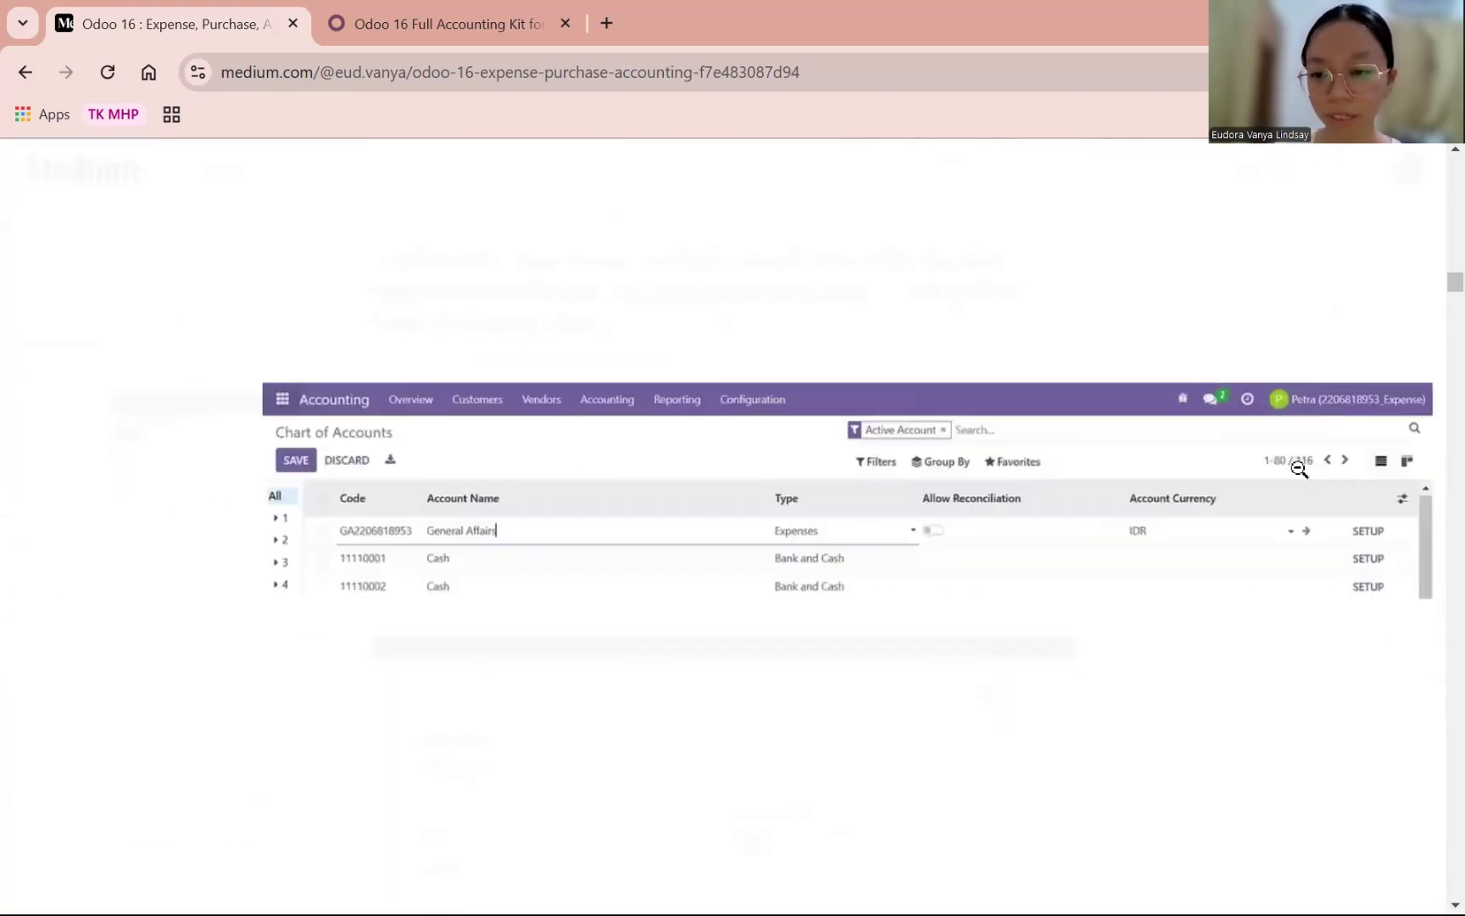
{"action": "left_click", "coordinate": [1314, 568]}
- Examine the enlarged setup form screenshot of the General Affairs account, including its type, default taxes, tags and currency
{"action": "scroll", "coordinate": [962, 481], "scroll_direction": "down", "scroll_amount": 6}
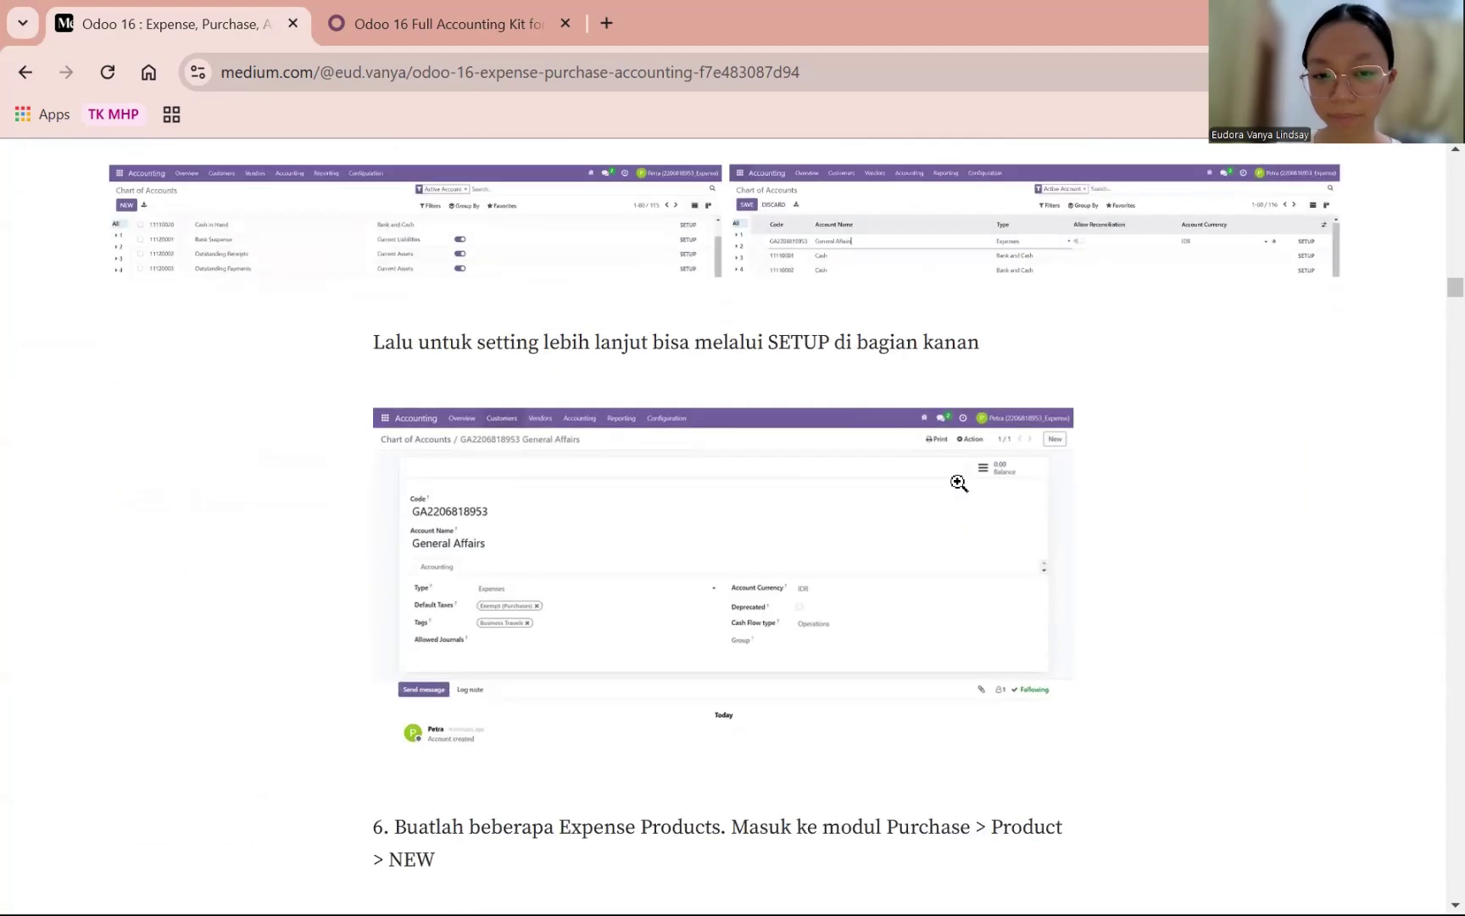
{"action": "left_click", "coordinate": [876, 456]}
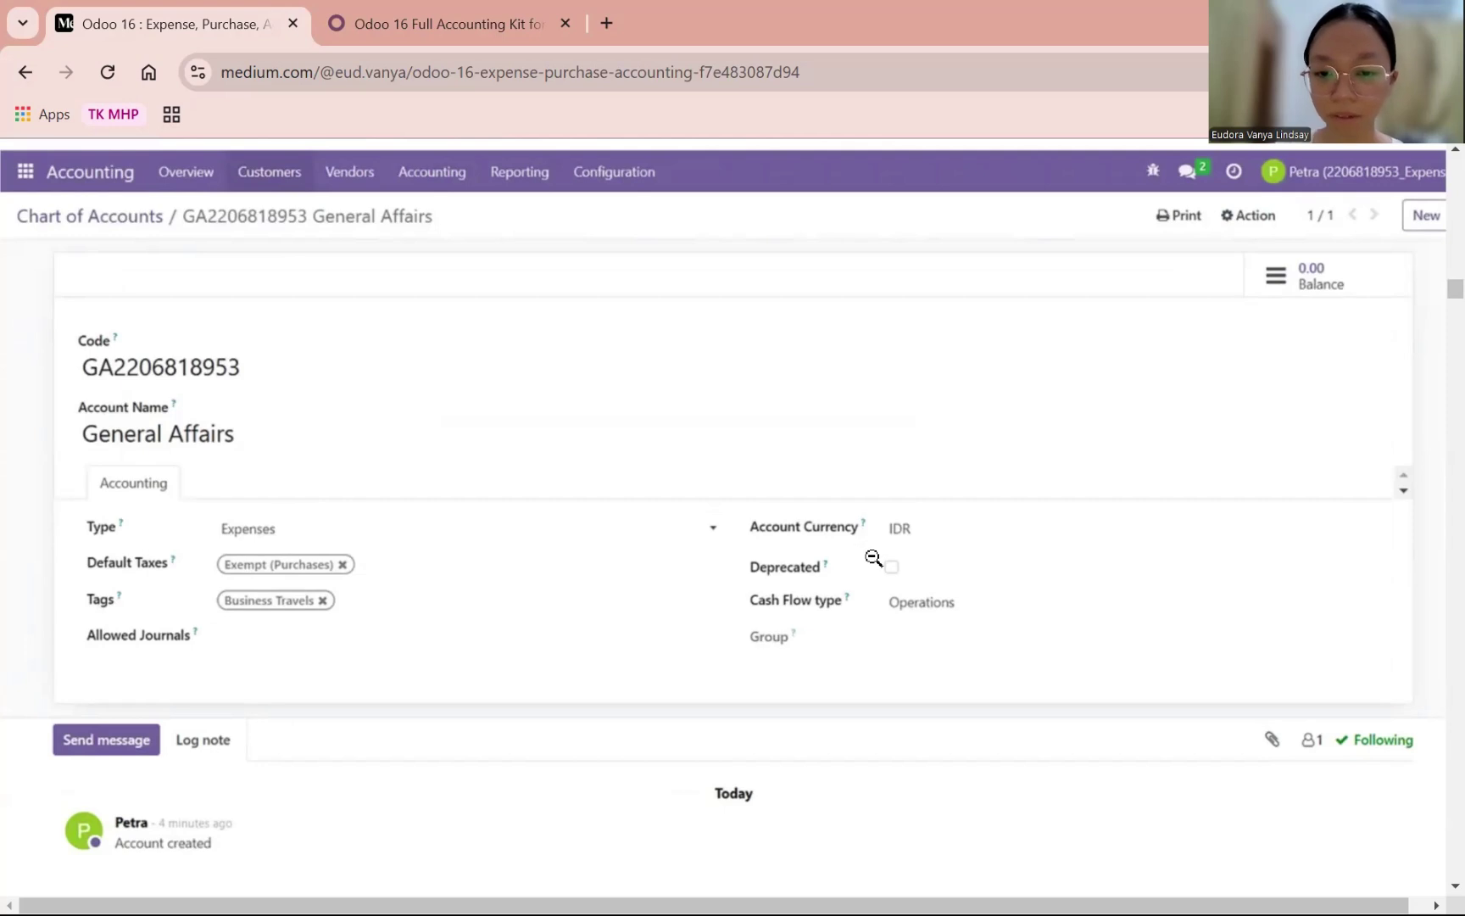
{"action": "left_click", "coordinate": [874, 558]}
- Read item 6 on creating Expense Products and examine the enlarged screenshot of the Purchase module's Products list
{"action": "scroll", "coordinate": [831, 546], "scroll_direction": "down", "scroll_amount": 3}
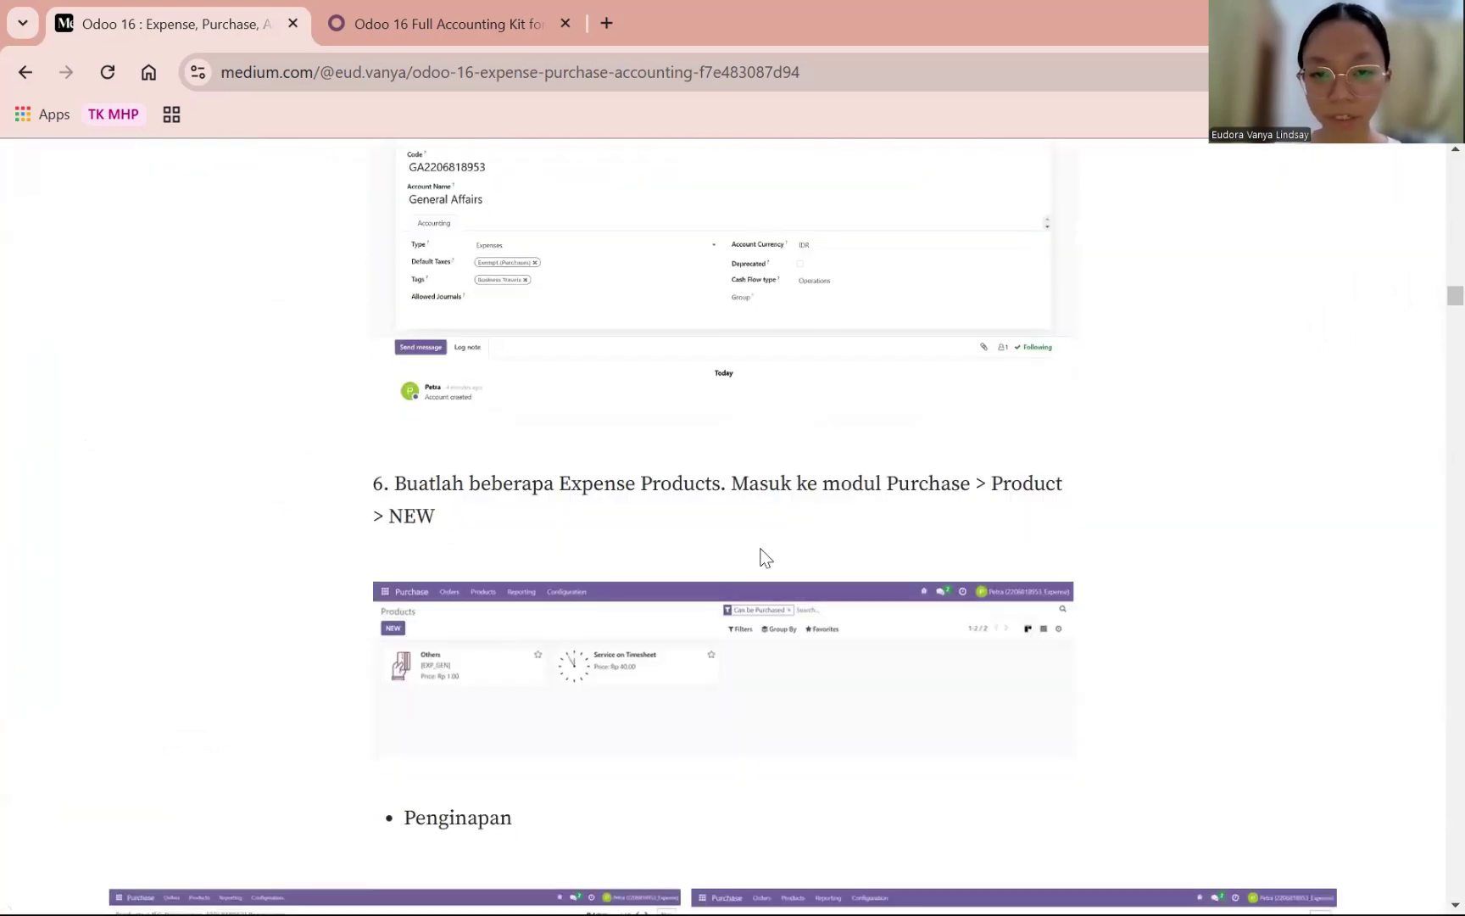
{"action": "scroll", "coordinate": [674, 447], "scroll_direction": "down", "scroll_amount": 3}
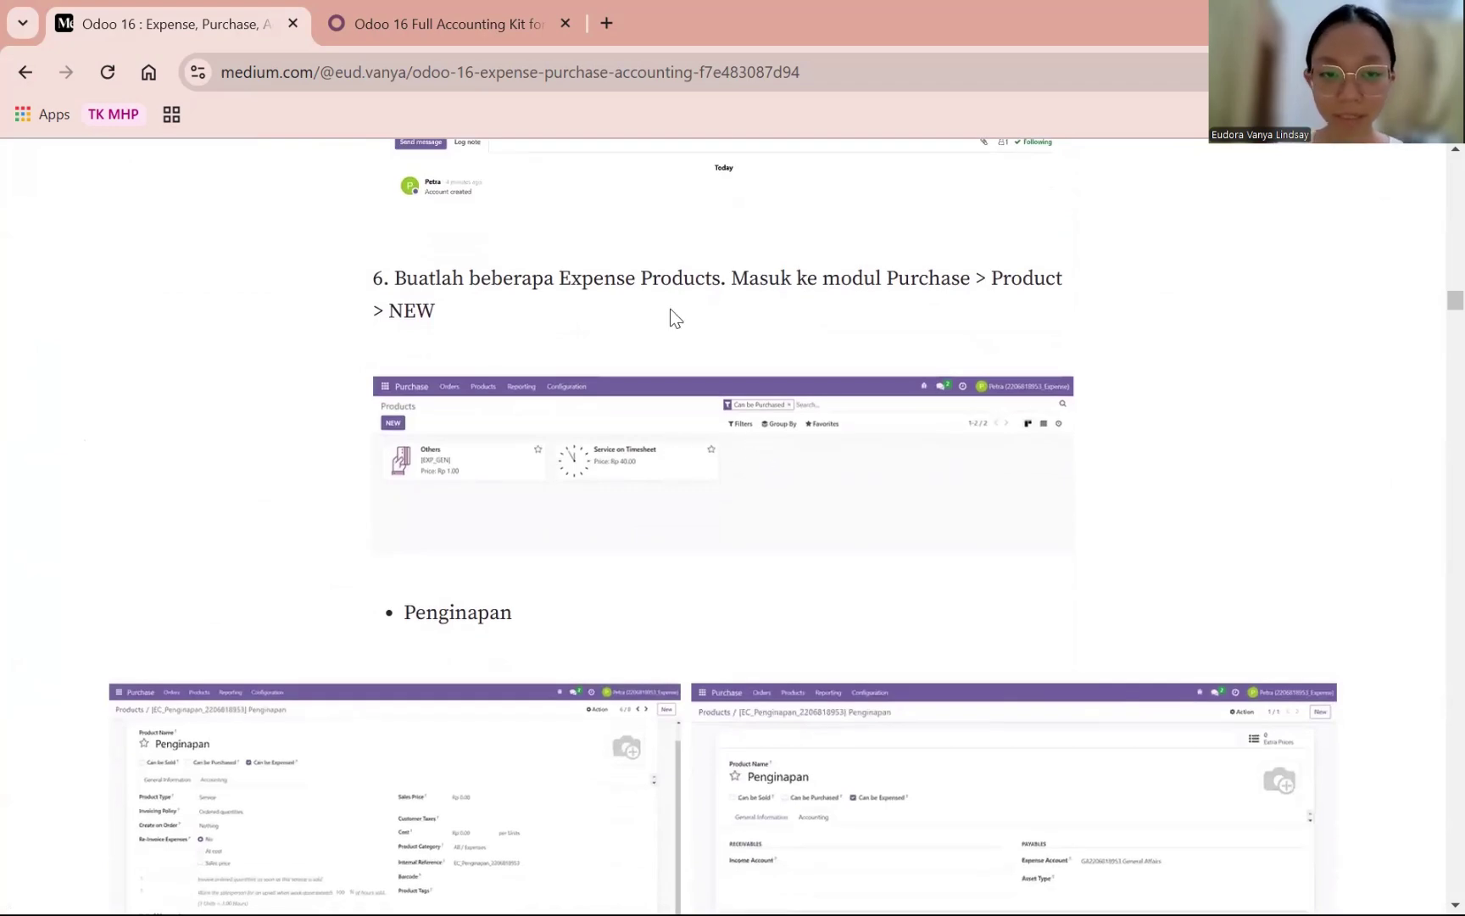
{"action": "left_click", "coordinate": [602, 418]}
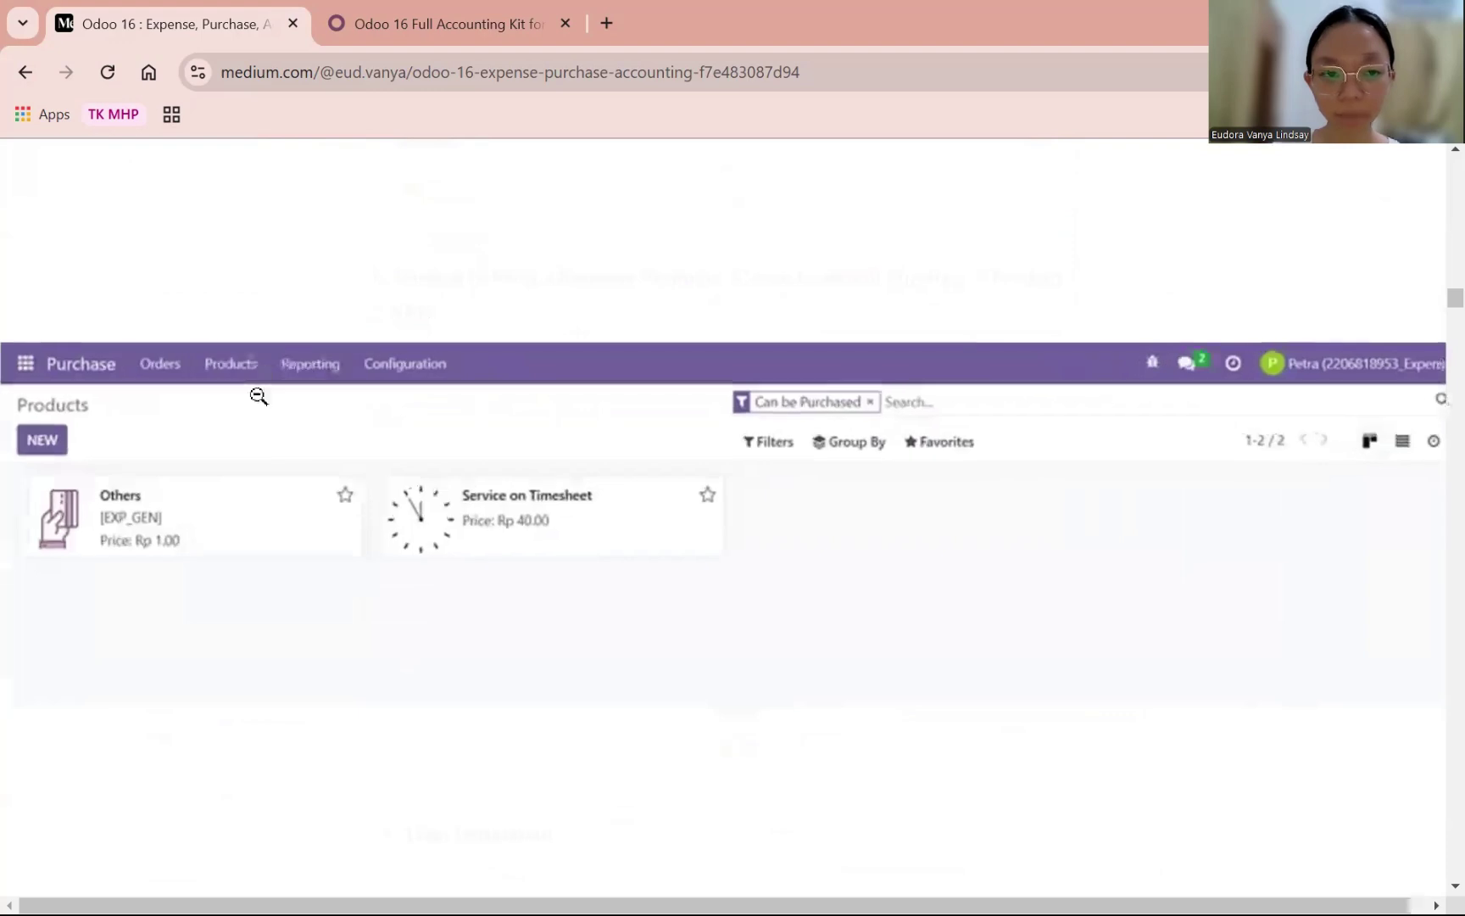
{"action": "left_click", "coordinate": [881, 406]}
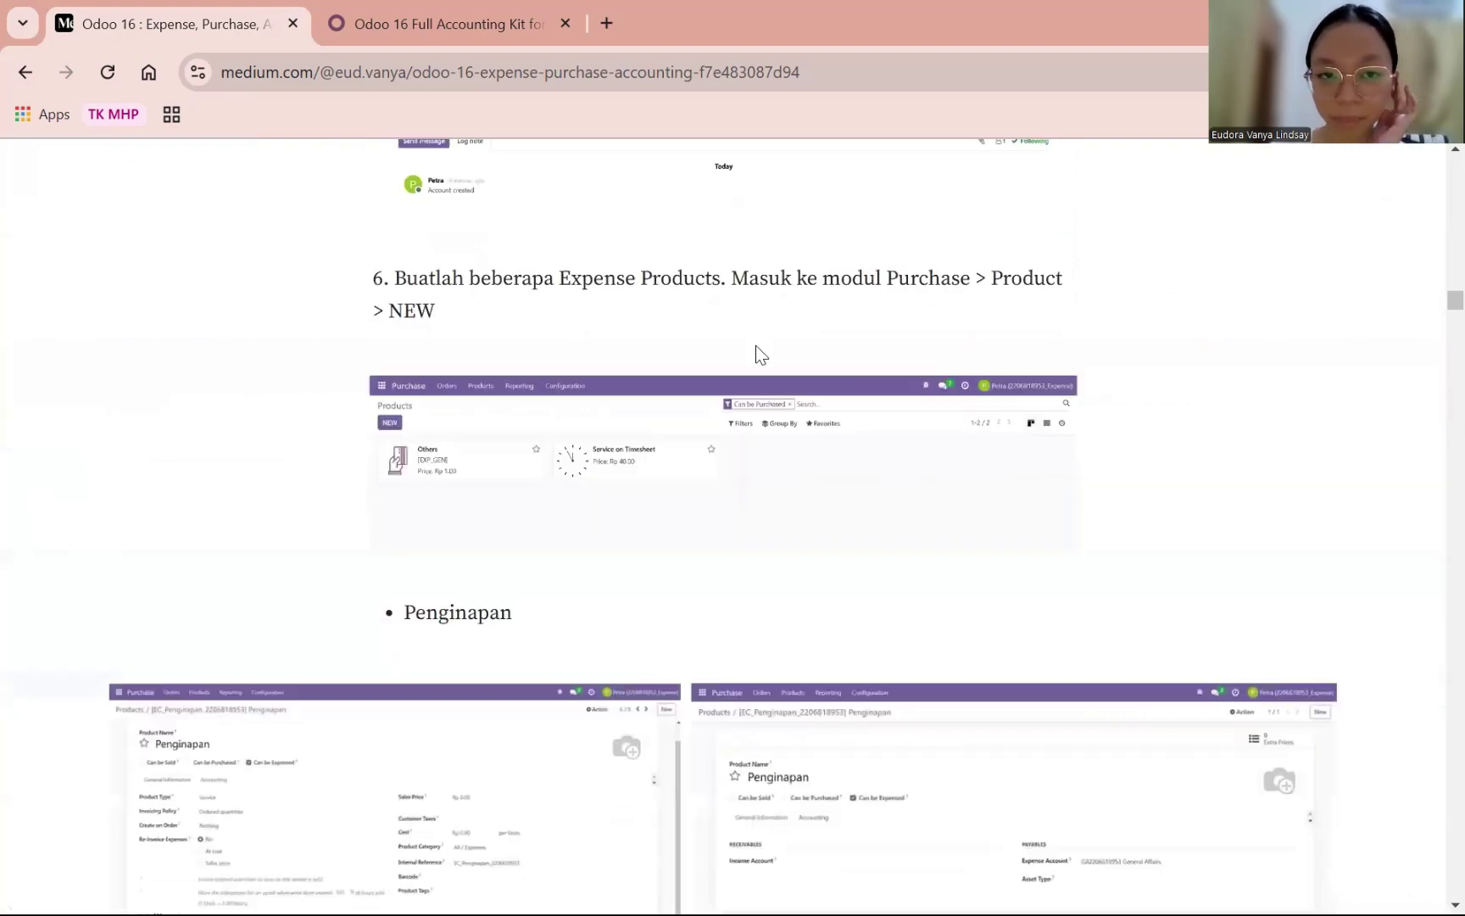
{"action": "left_click", "coordinate": [573, 436]}
{"action": "left_click", "coordinate": [575, 435]}
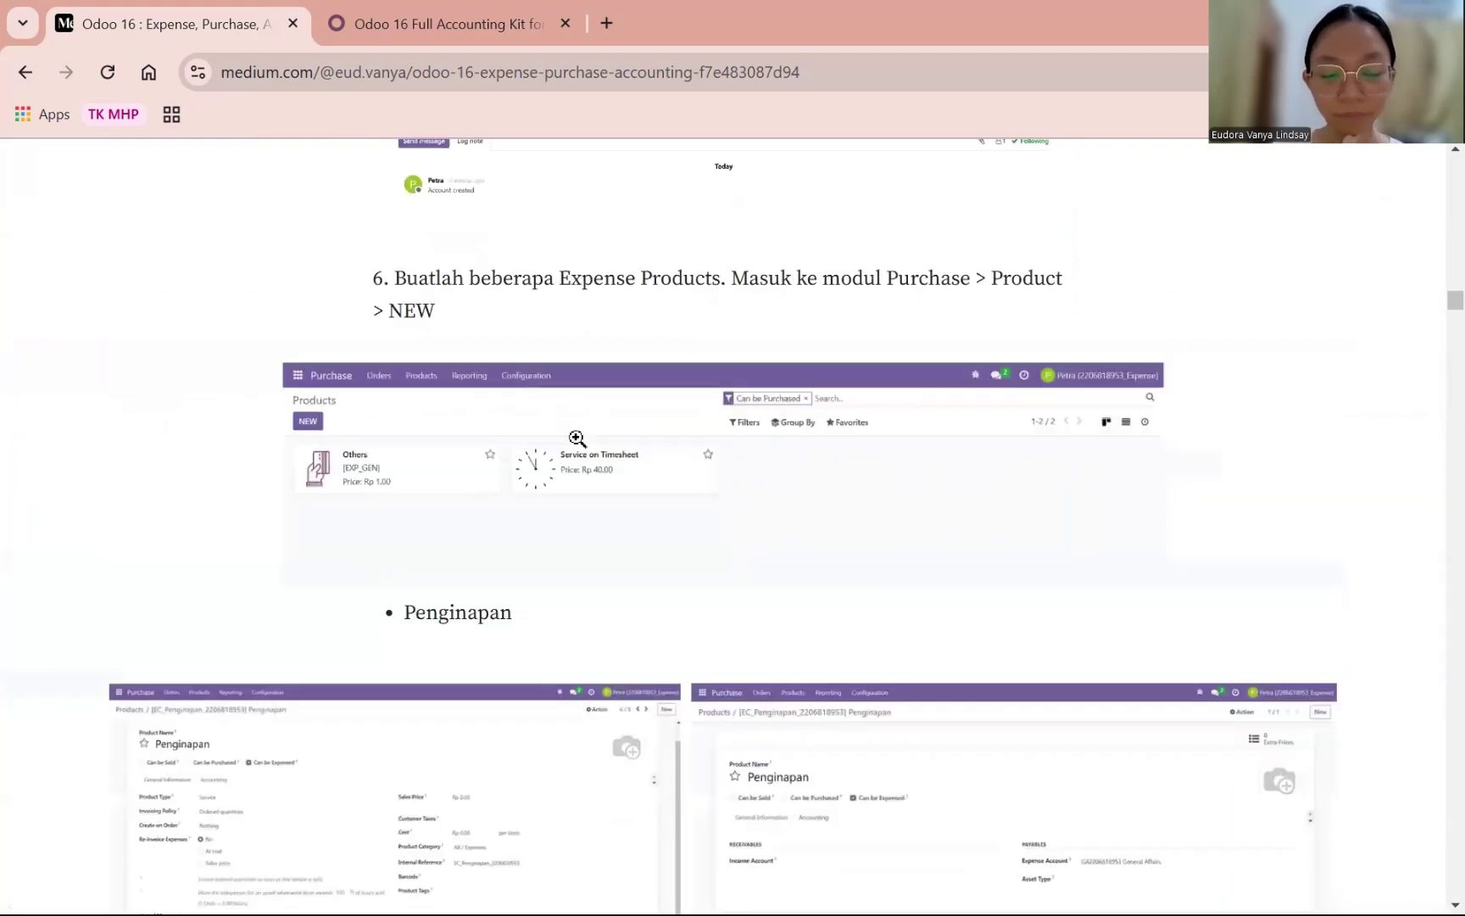
- Examine the enlarged General Information and Accounting screenshots of the Penginapan expense product
{"action": "scroll", "coordinate": [690, 402], "scroll_direction": "down", "scroll_amount": 2}
{"action": "scroll", "coordinate": [704, 381], "scroll_direction": "down", "scroll_amount": 1}
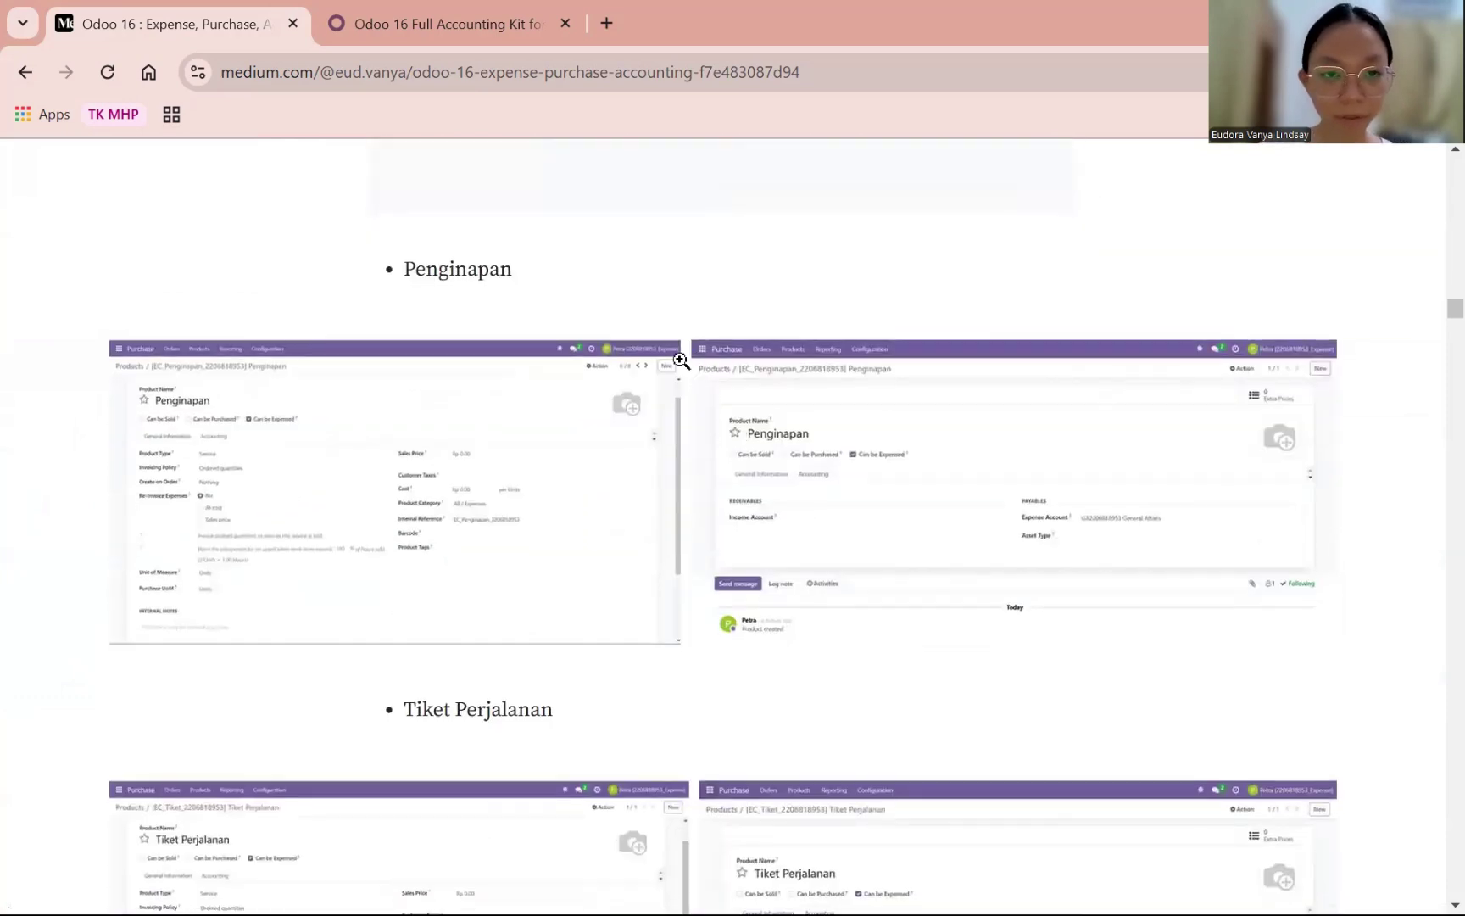
{"action": "left_click", "coordinate": [563, 430]}
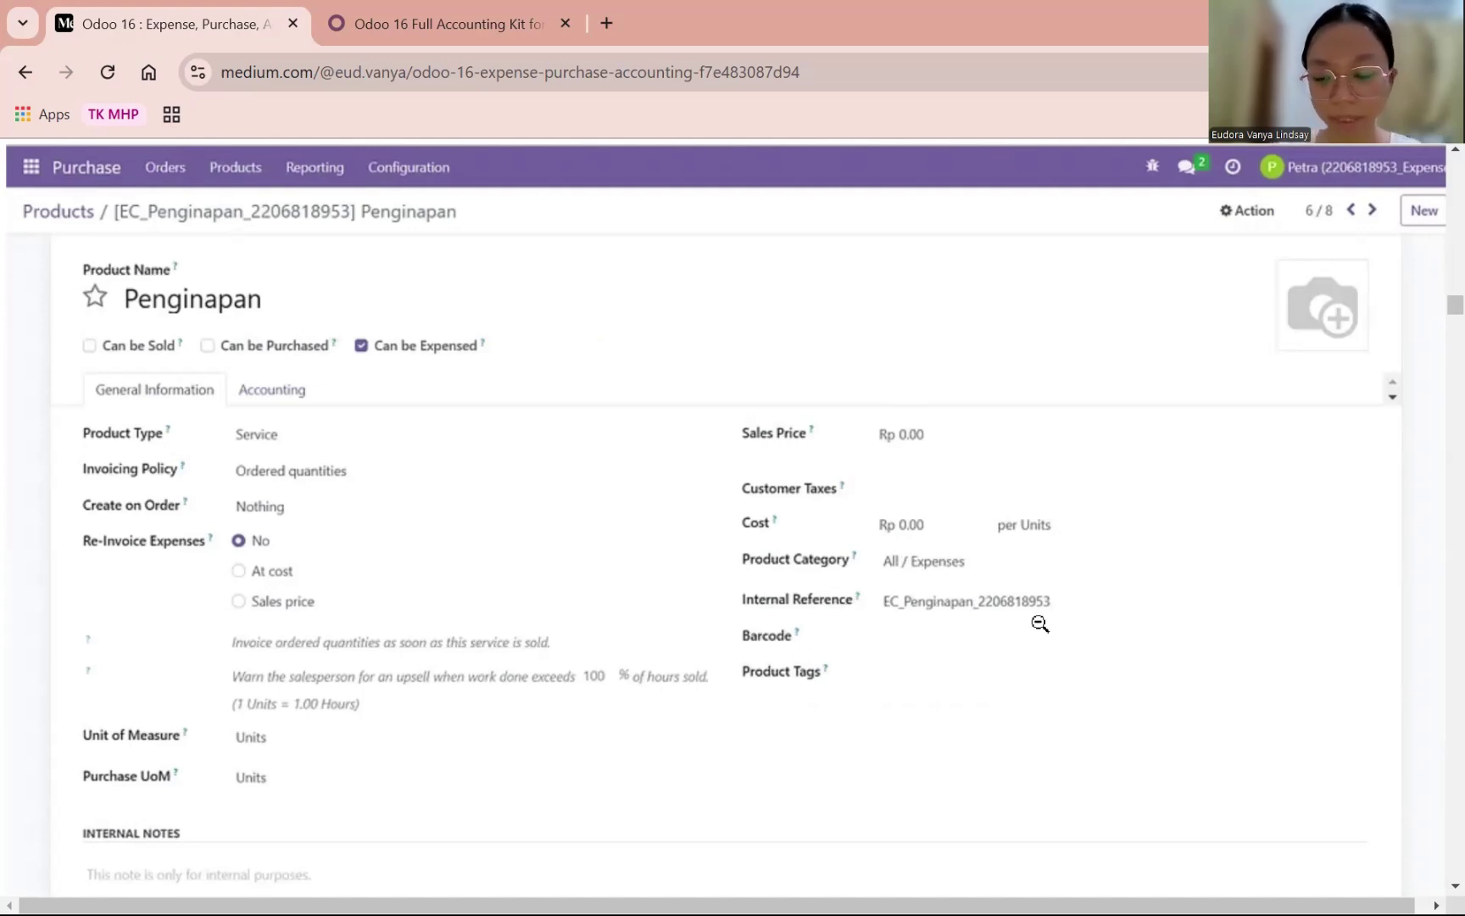
{"action": "left_click", "coordinate": [942, 592]}
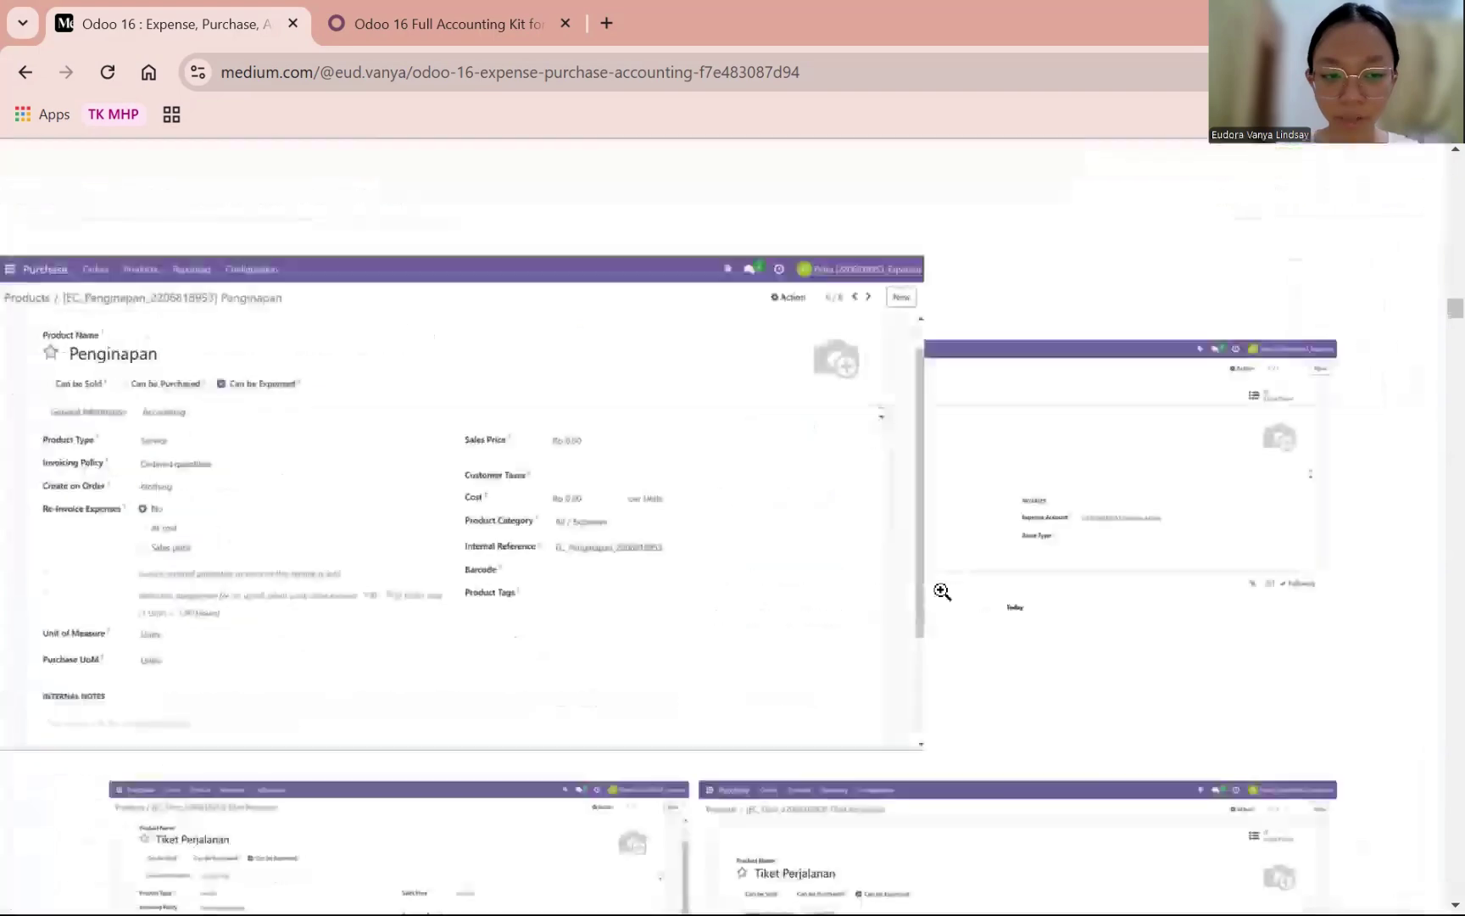
{"action": "left_click", "coordinate": [814, 553]}
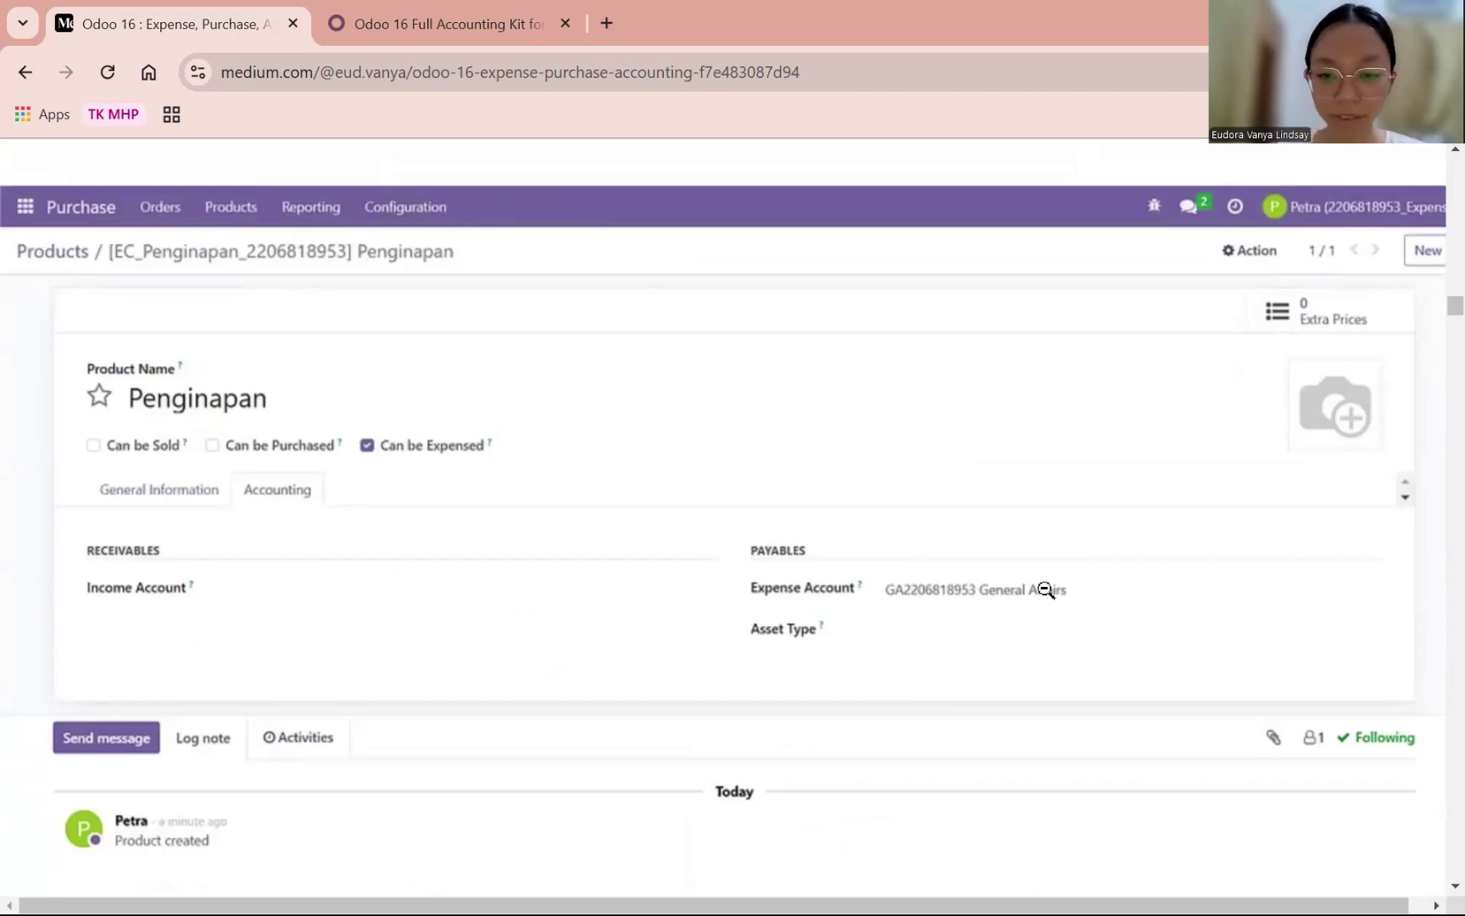
{"action": "left_click", "coordinate": [487, 465]}
- Examine the enlarged General Information and Accounting screenshots of the Tiket Perjalanan expense product
{"action": "scroll", "coordinate": [696, 445], "scroll_direction": "down", "scroll_amount": 4}
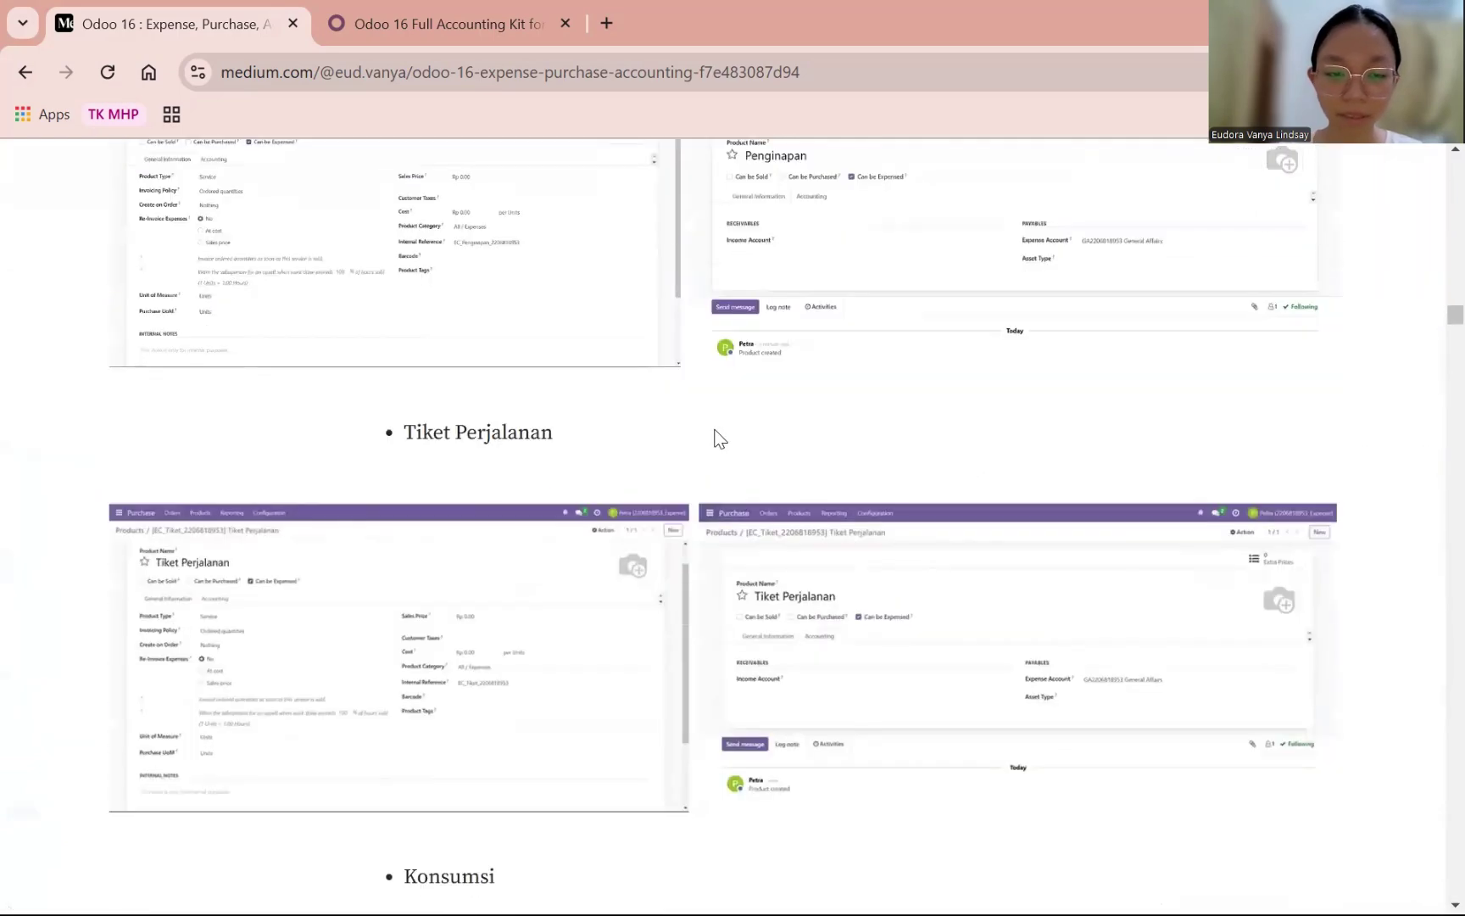
{"action": "left_click", "coordinate": [488, 438]}
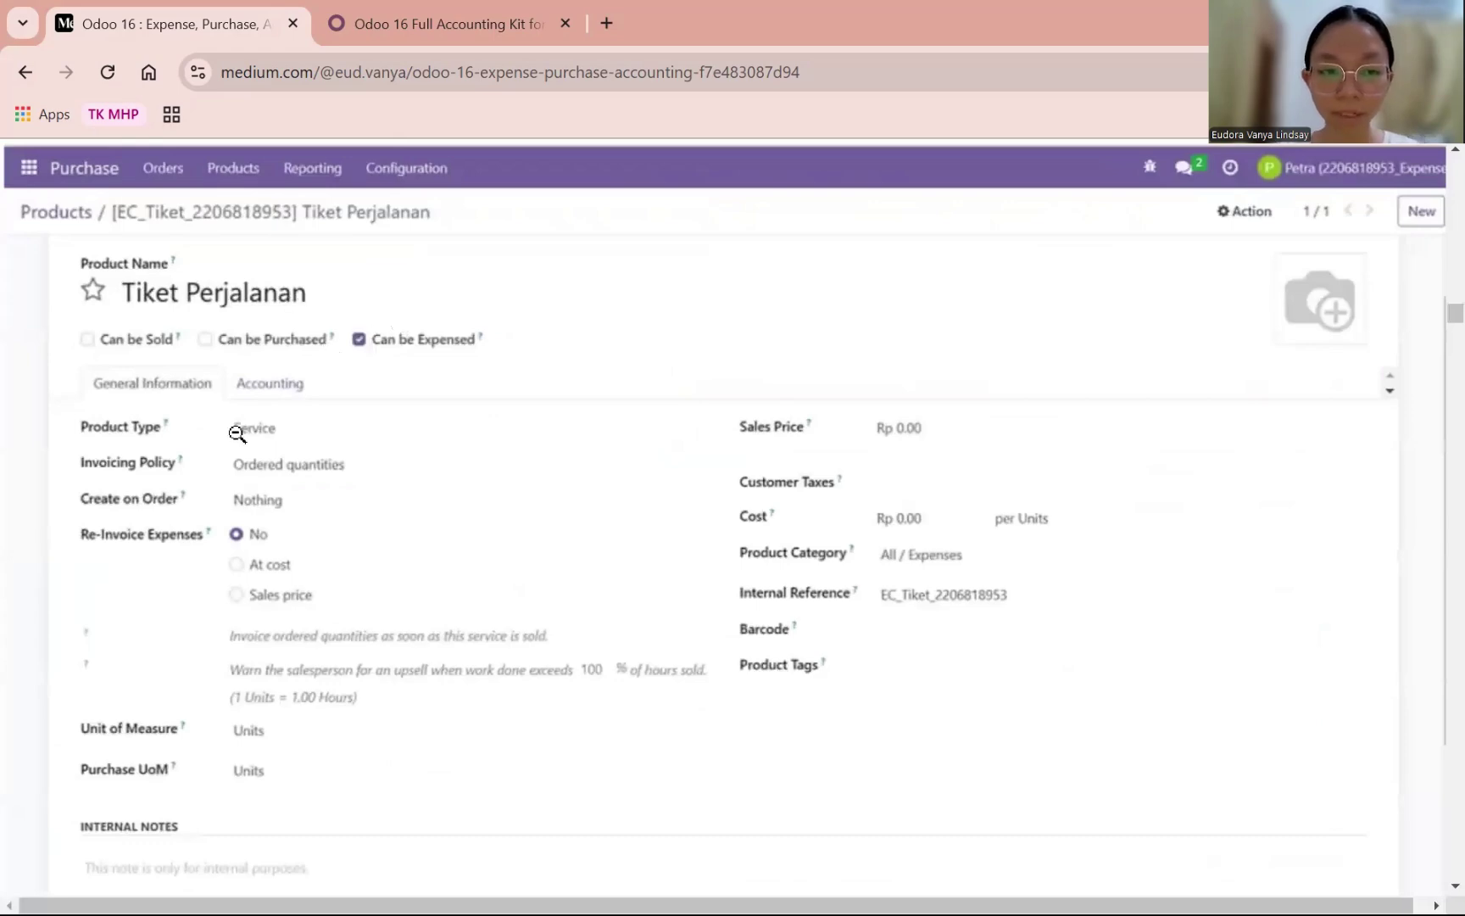
{"action": "scroll", "coordinate": [696, 480], "scroll_direction": "down", "scroll_amount": 3}
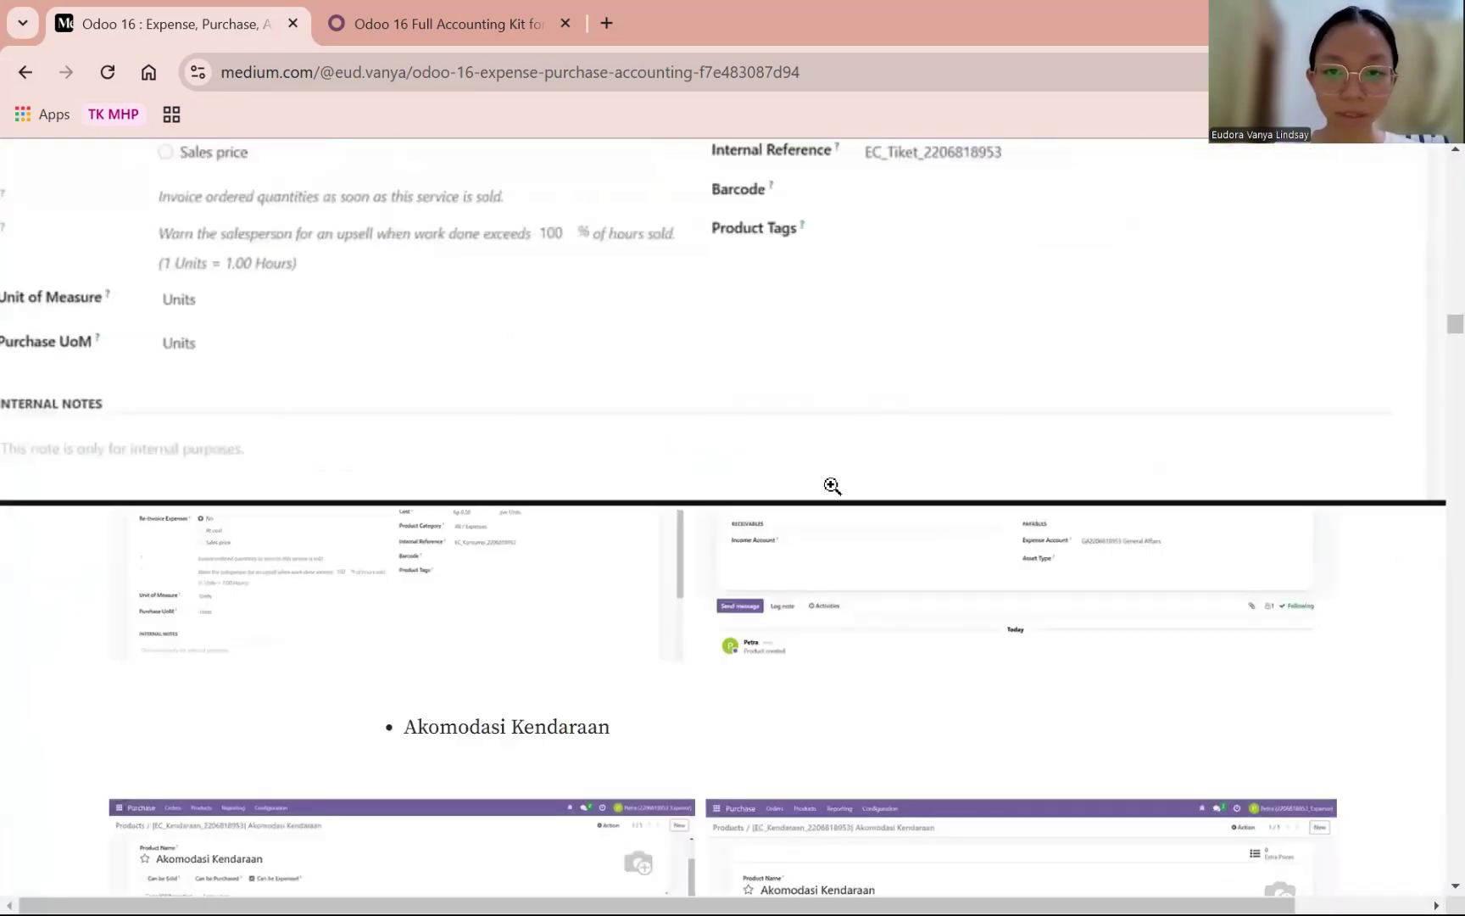
{"action": "scroll", "coordinate": [704, 395], "scroll_direction": "up", "scroll_amount": 3}
{"action": "left_click", "coordinate": [604, 392]}
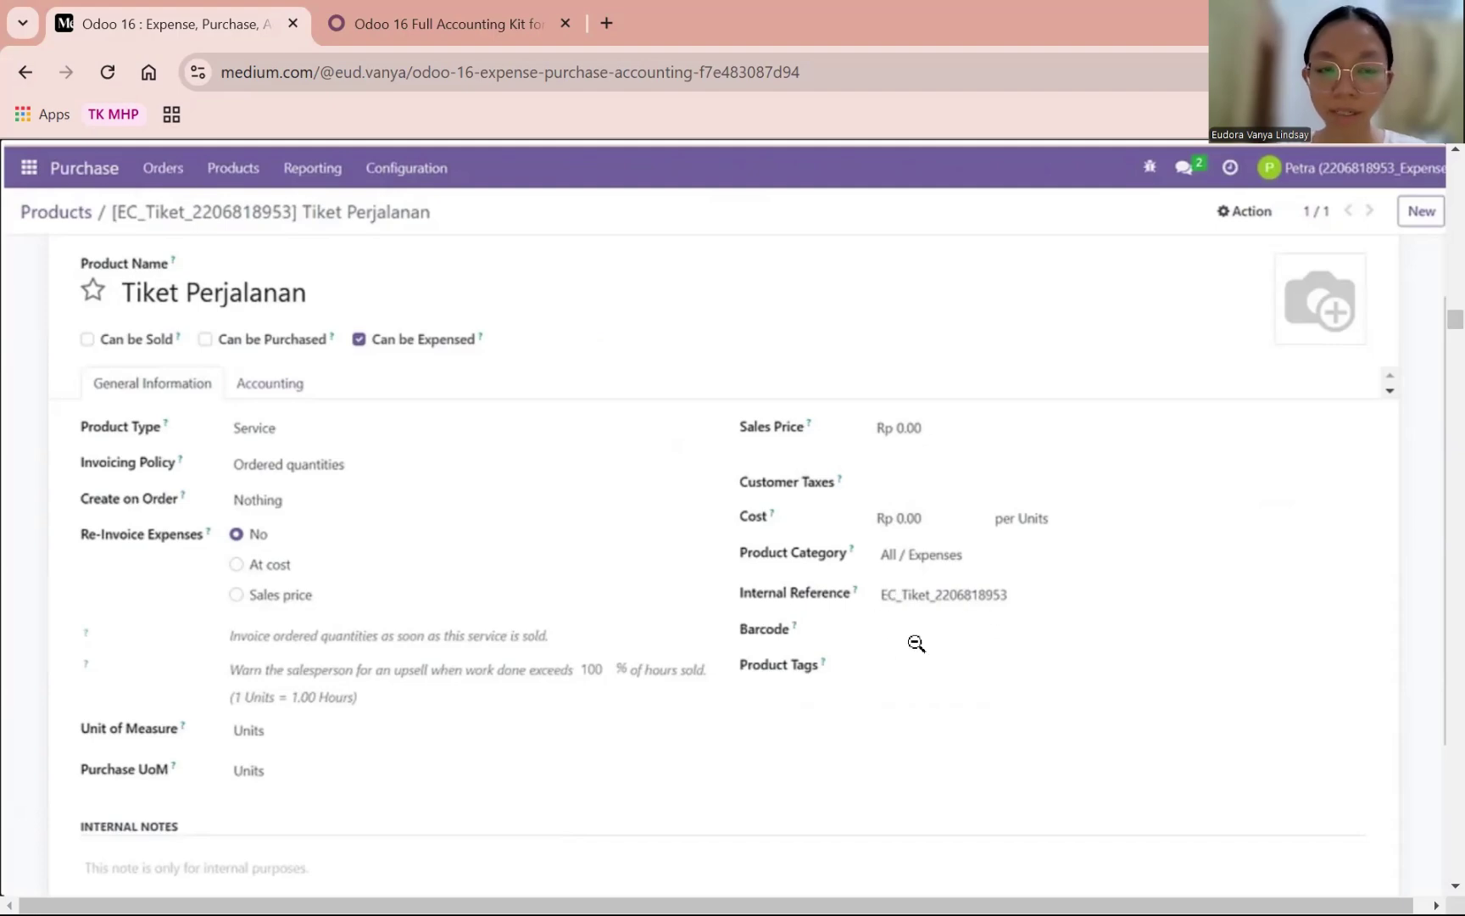
{"action": "left_click", "coordinate": [1018, 598]}
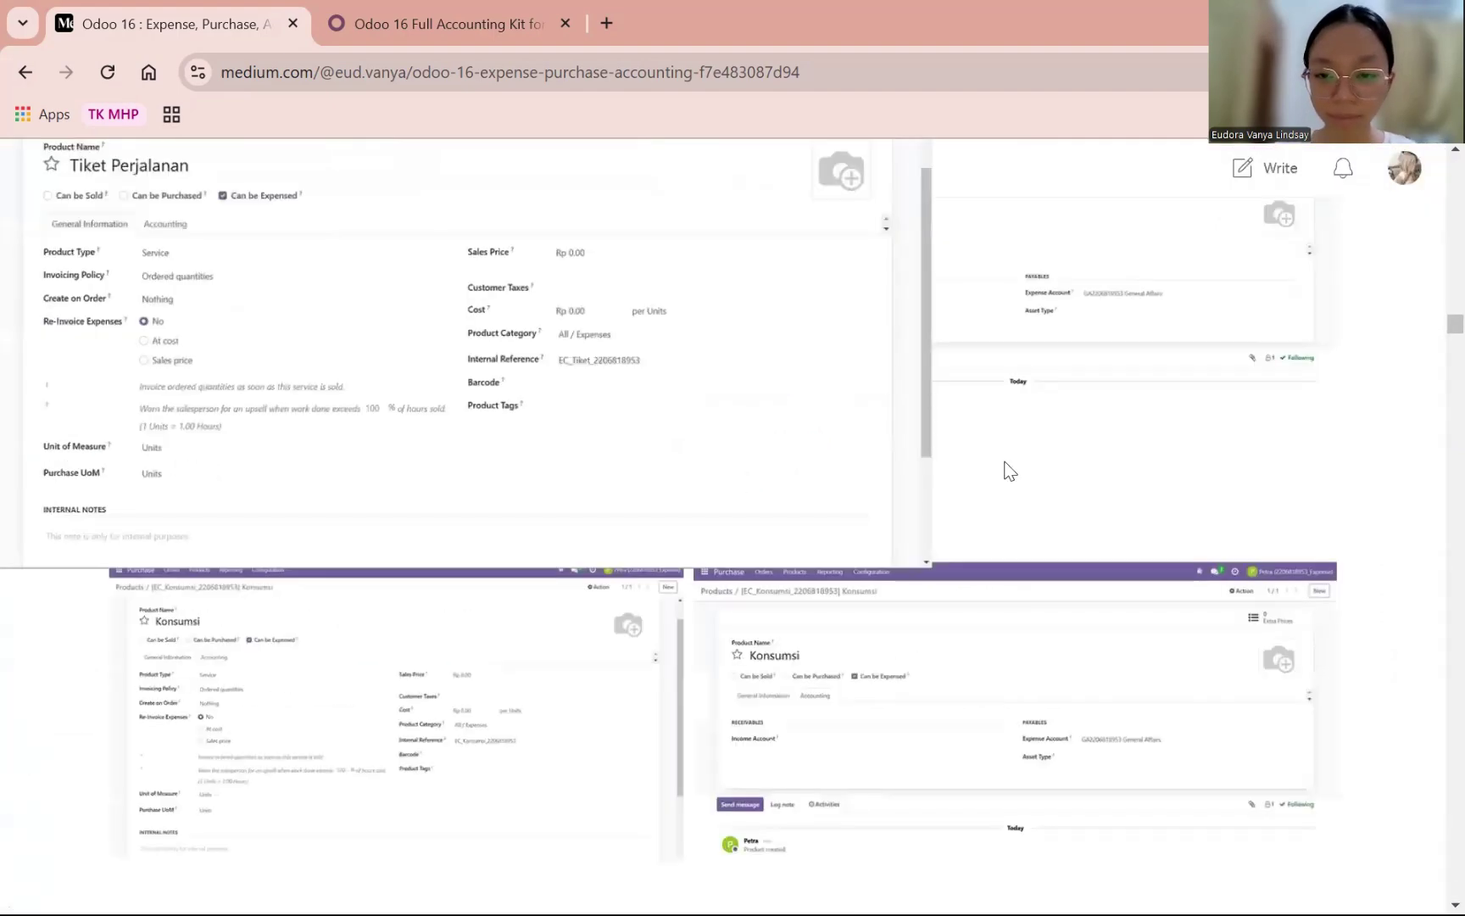
{"action": "left_click", "coordinate": [1010, 369]}
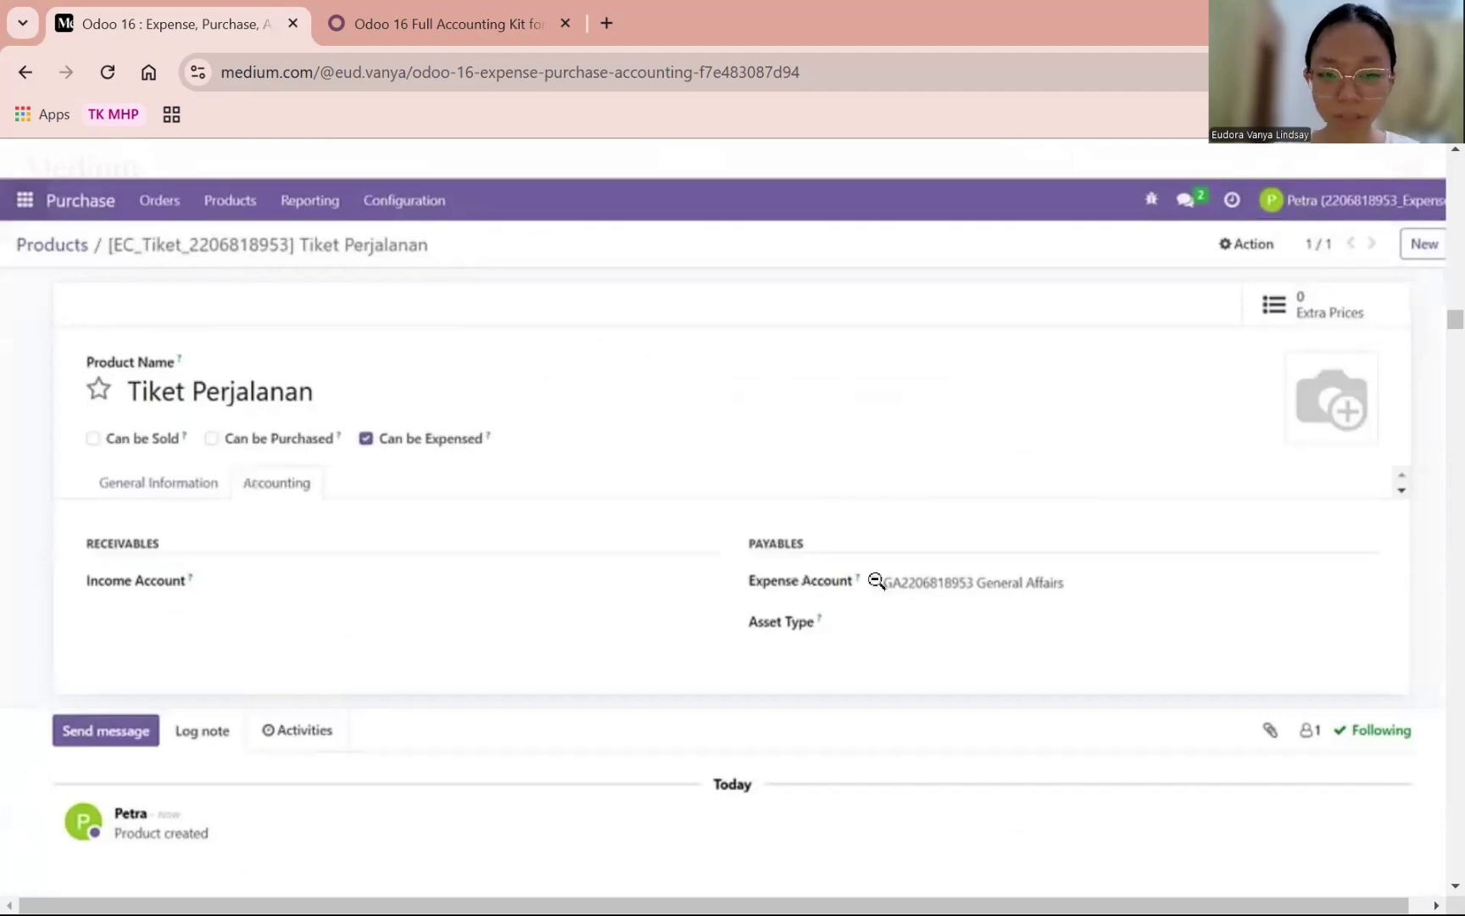
{"action": "left_click", "coordinate": [727, 544]}
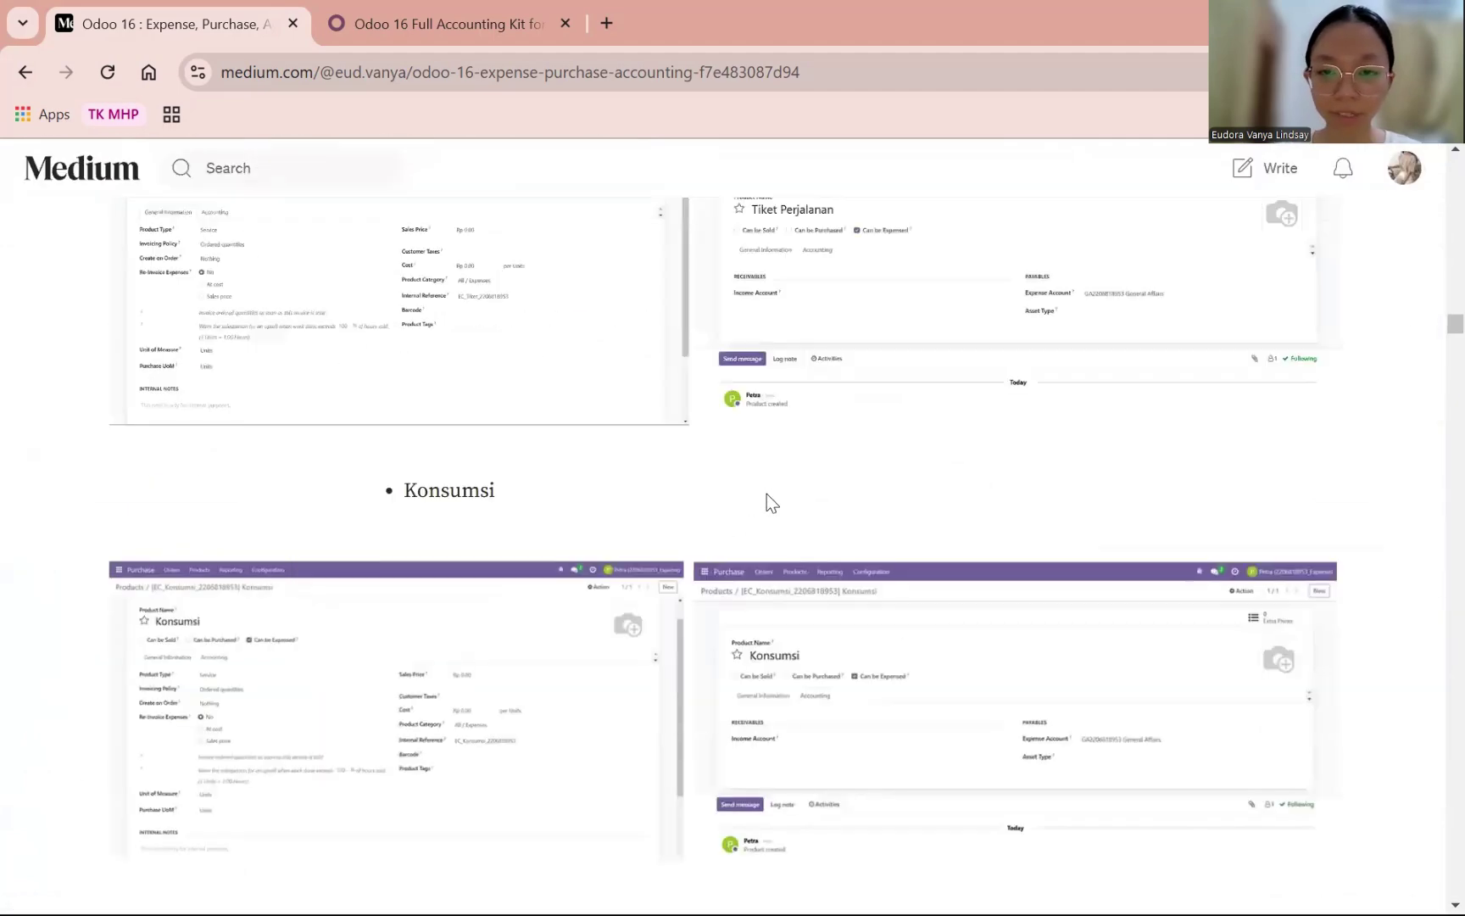
- Examine the enlarged General Information screenshots of the Konsumsi and Akomodasi Kendaraan expense products
{"action": "scroll", "coordinate": [768, 500], "scroll_direction": "down", "scroll_amount": 3}
{"action": "left_click", "coordinate": [474, 382]}
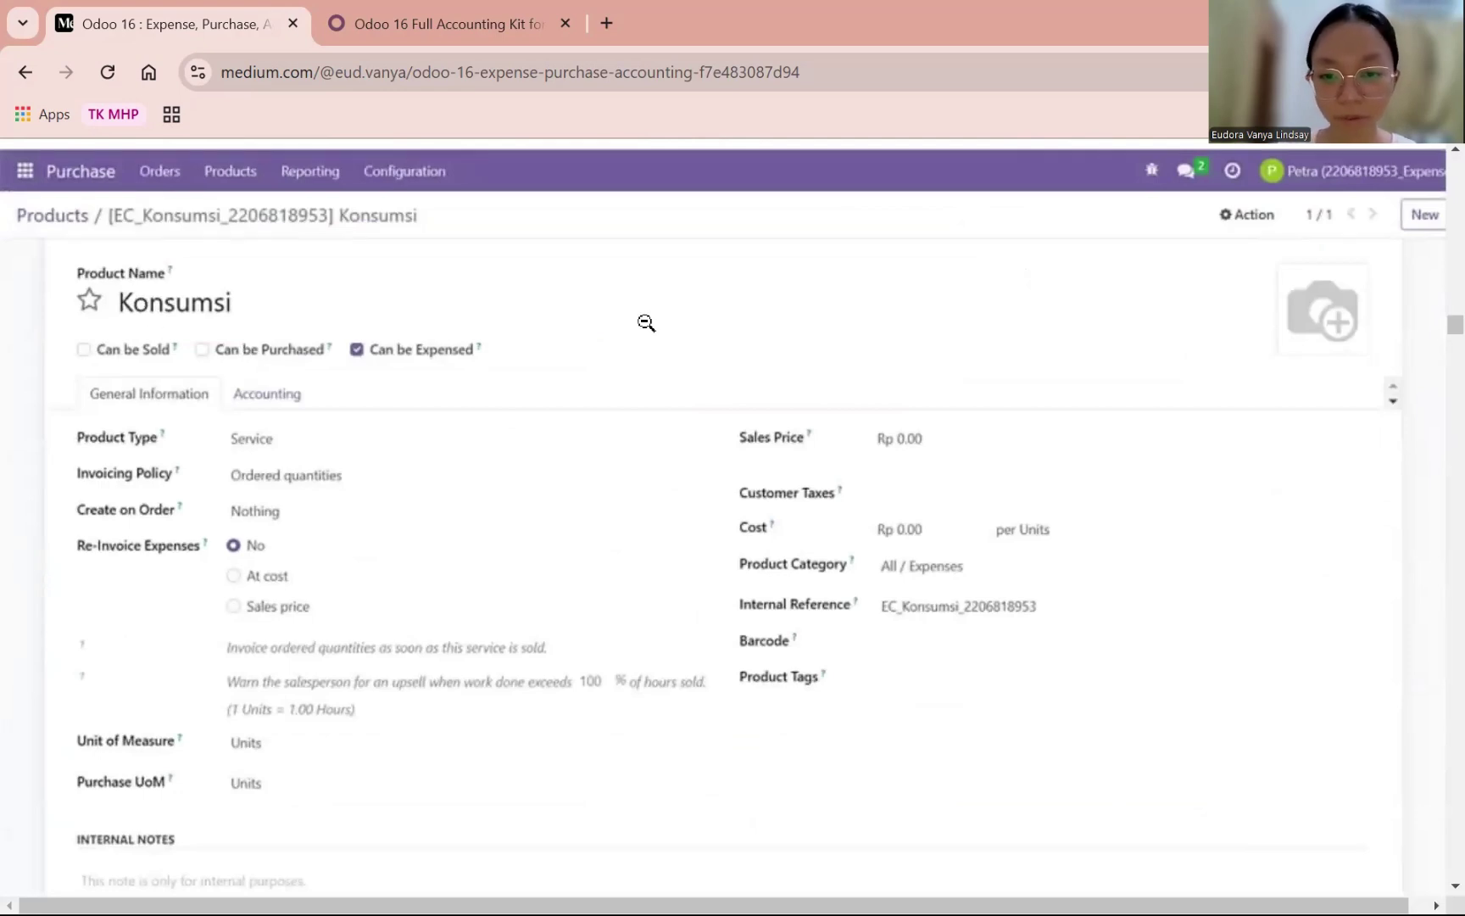
{"action": "left_click", "coordinate": [909, 611]}
{"action": "scroll", "coordinate": [860, 592], "scroll_direction": "down", "scroll_amount": 4}
{"action": "left_click", "coordinate": [621, 546]}
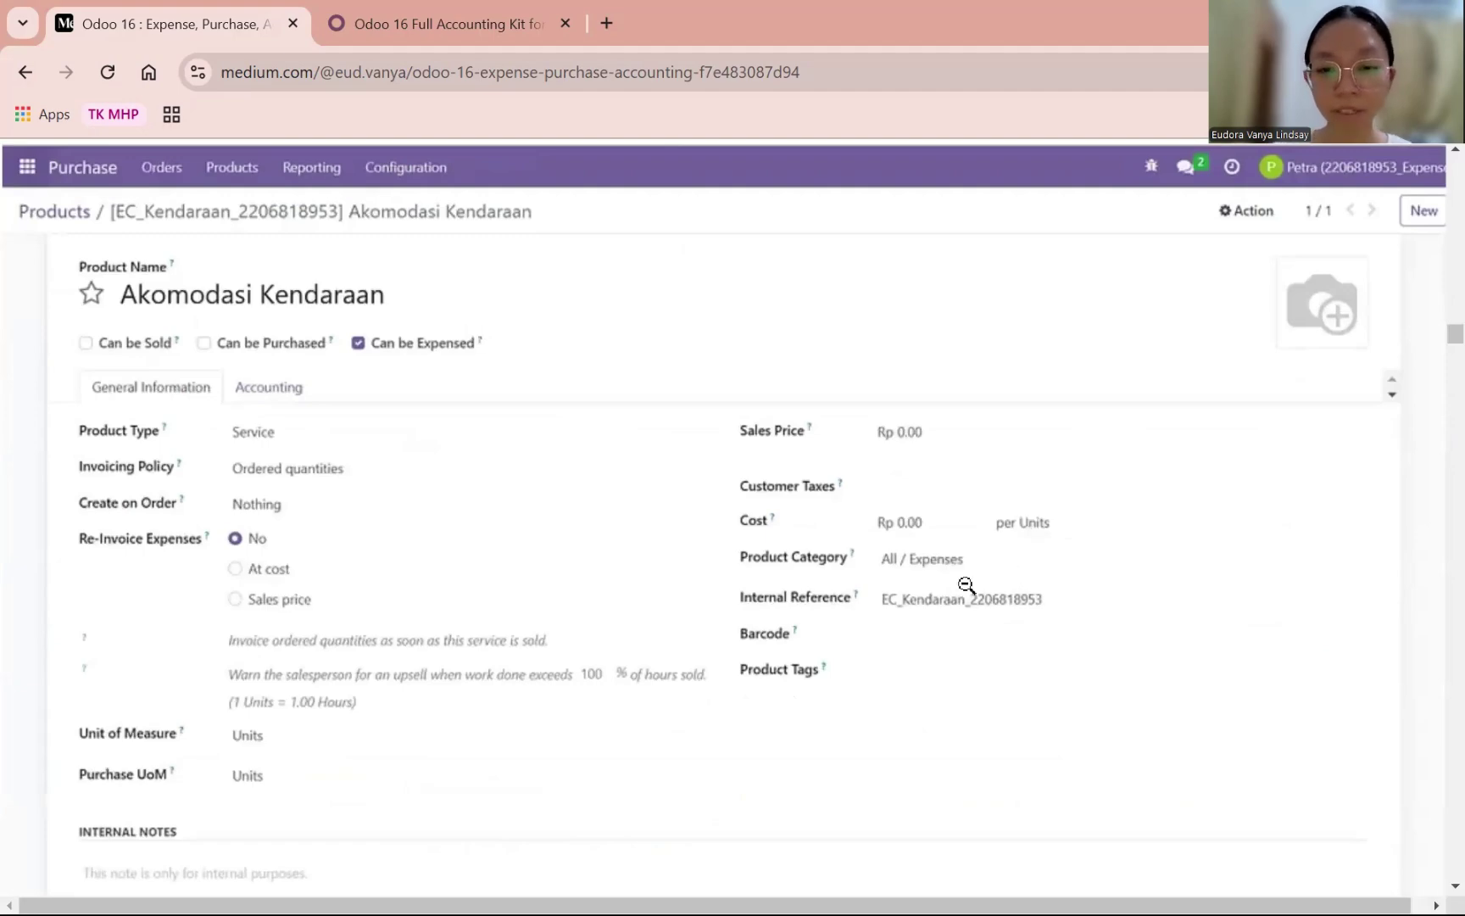
- Read item 7 on creating a new expense as Staff HR General Affair and view the My Expenses screenshot
{"action": "scroll", "coordinate": [988, 565], "scroll_direction": "down", "scroll_amount": 6}
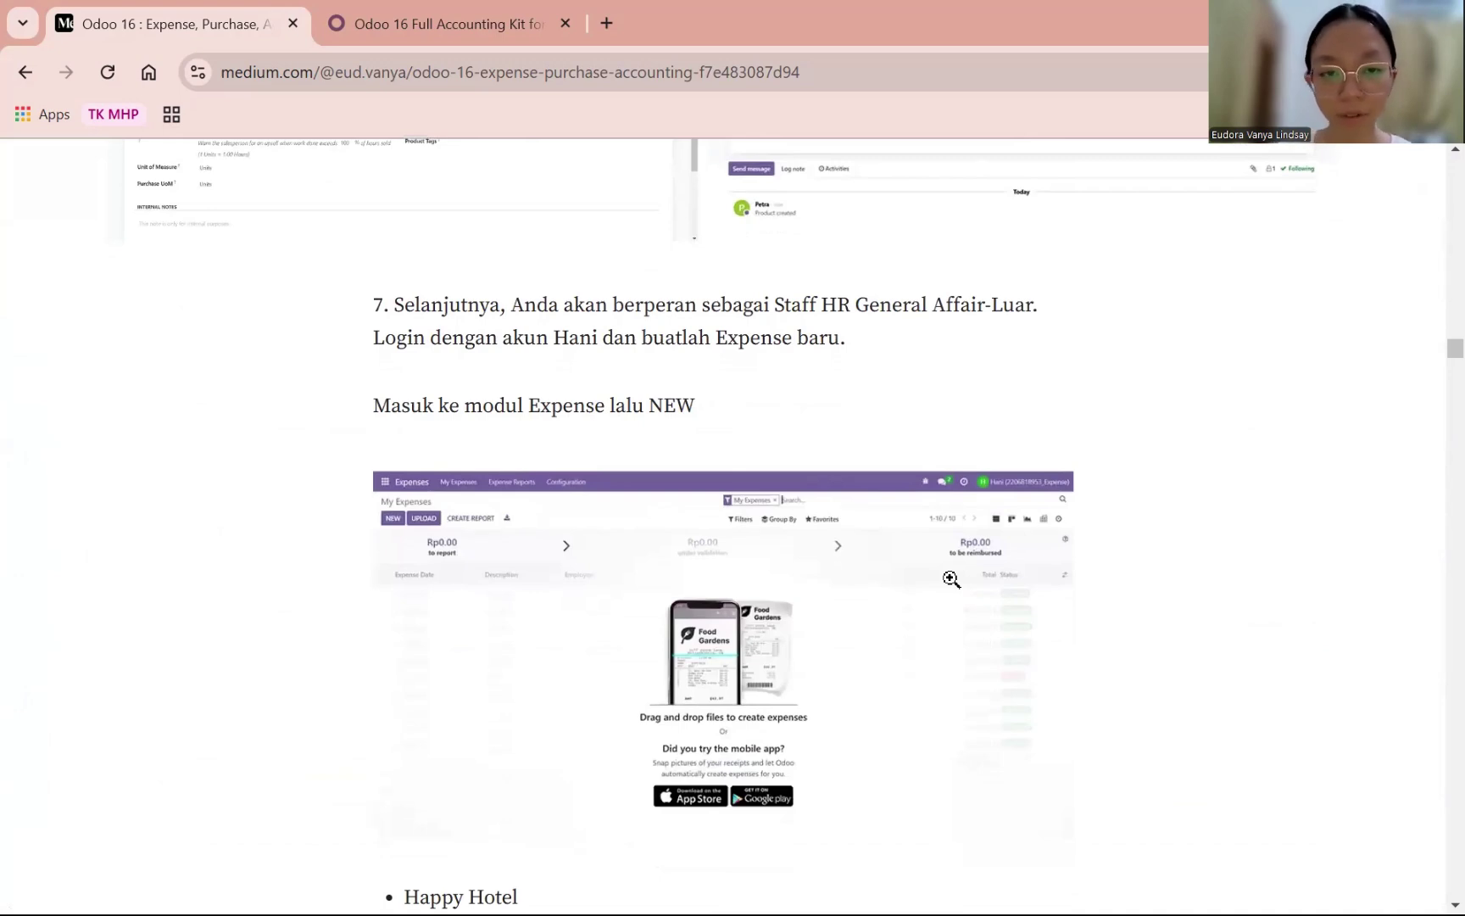
{"action": "scroll", "coordinate": [908, 346], "scroll_direction": "down", "scroll_amount": 1}
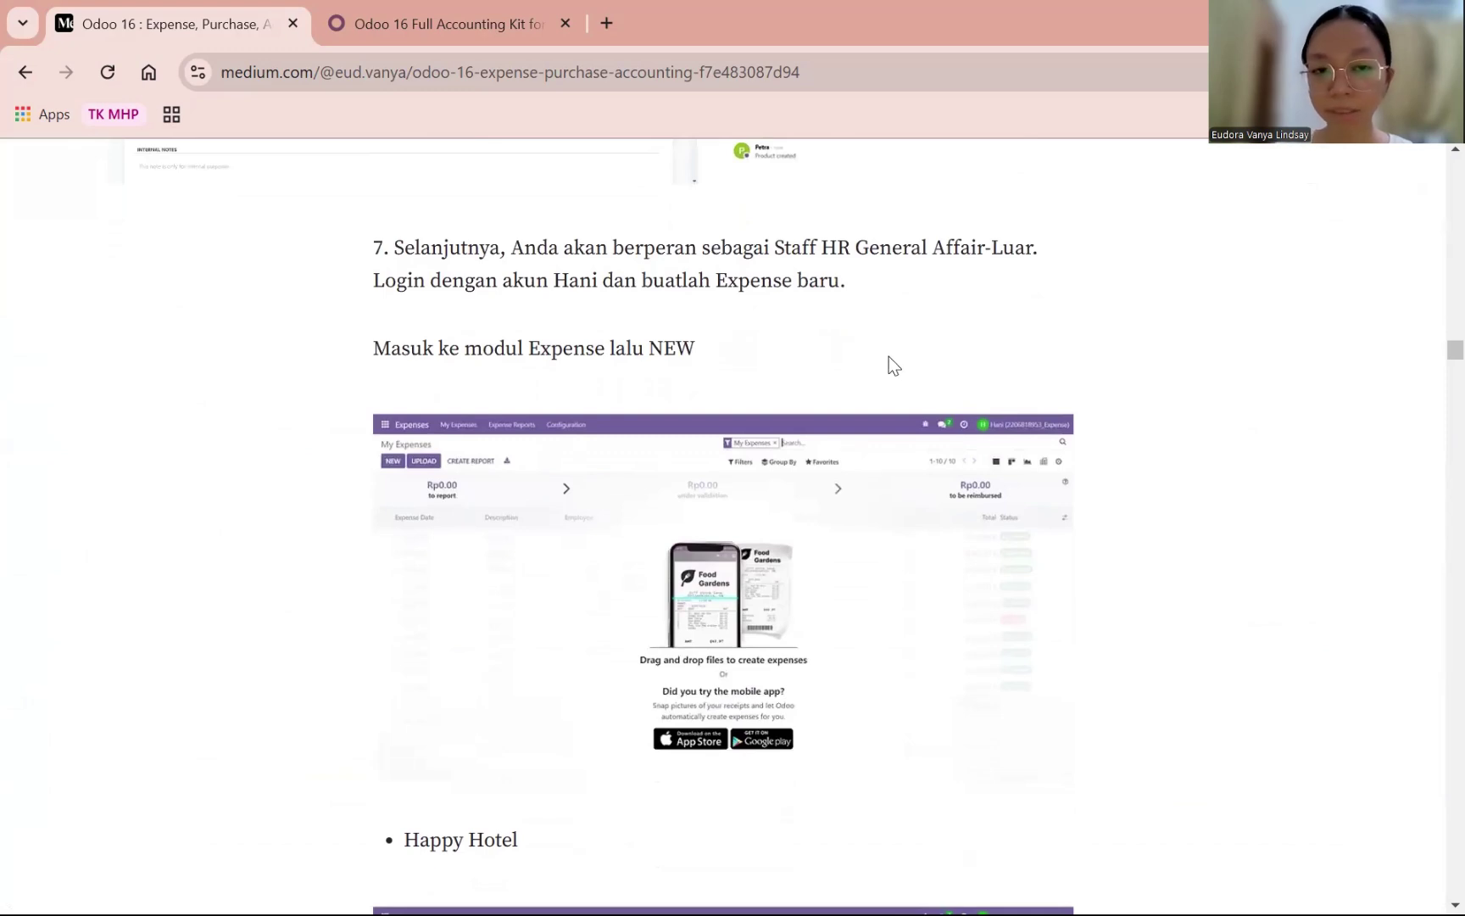
{"action": "scroll", "coordinate": [889, 356], "scroll_direction": "down", "scroll_amount": 1}
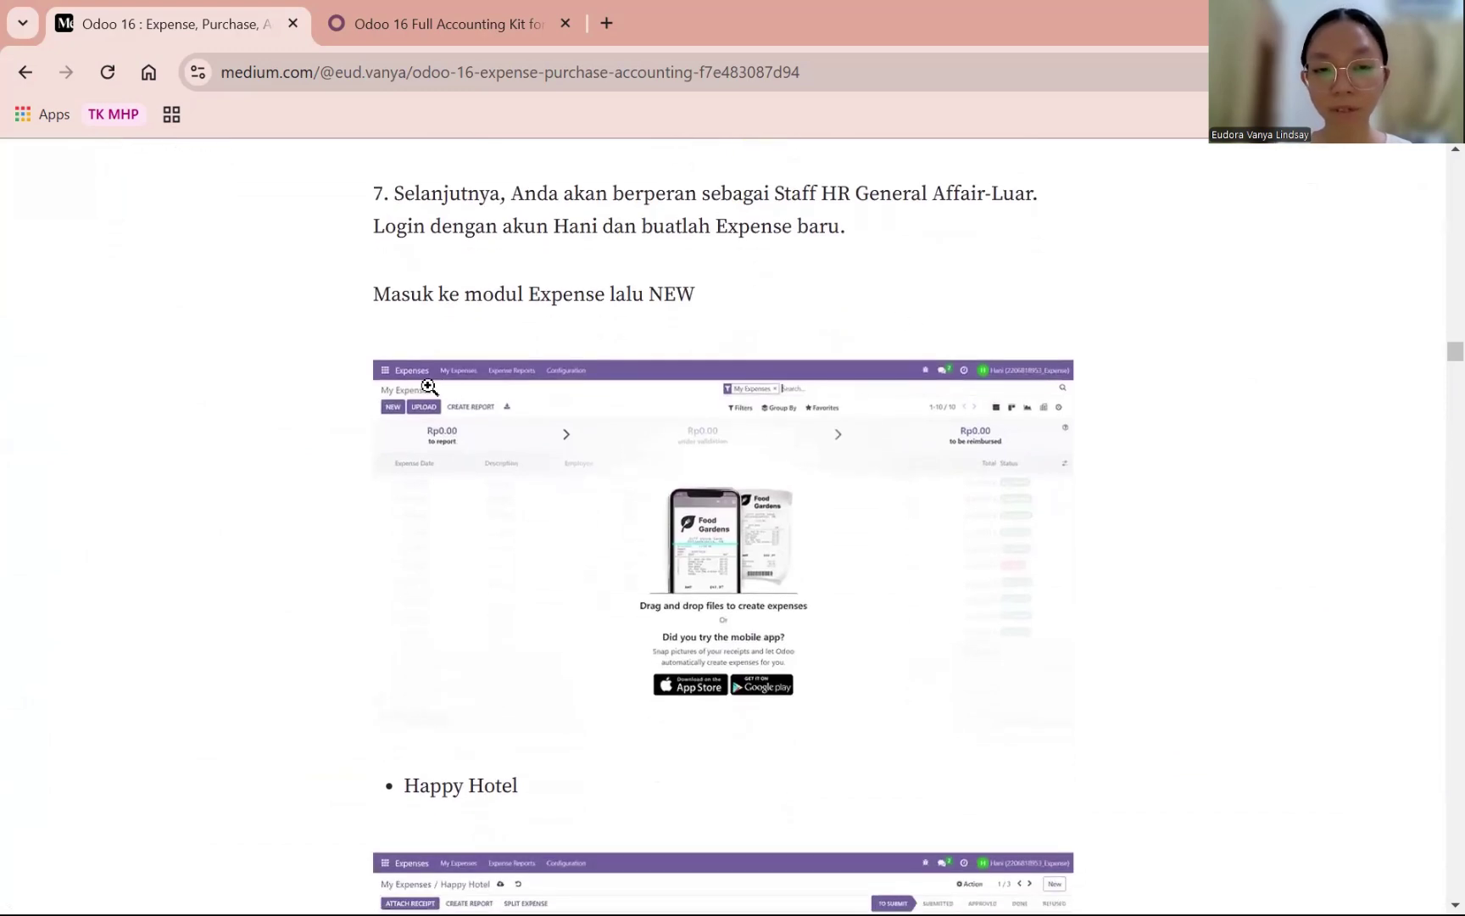
- Examine the enlarged My Expenses screenshot under item 7, where a new expense is started
{"action": "left_click", "coordinate": [498, 434]}
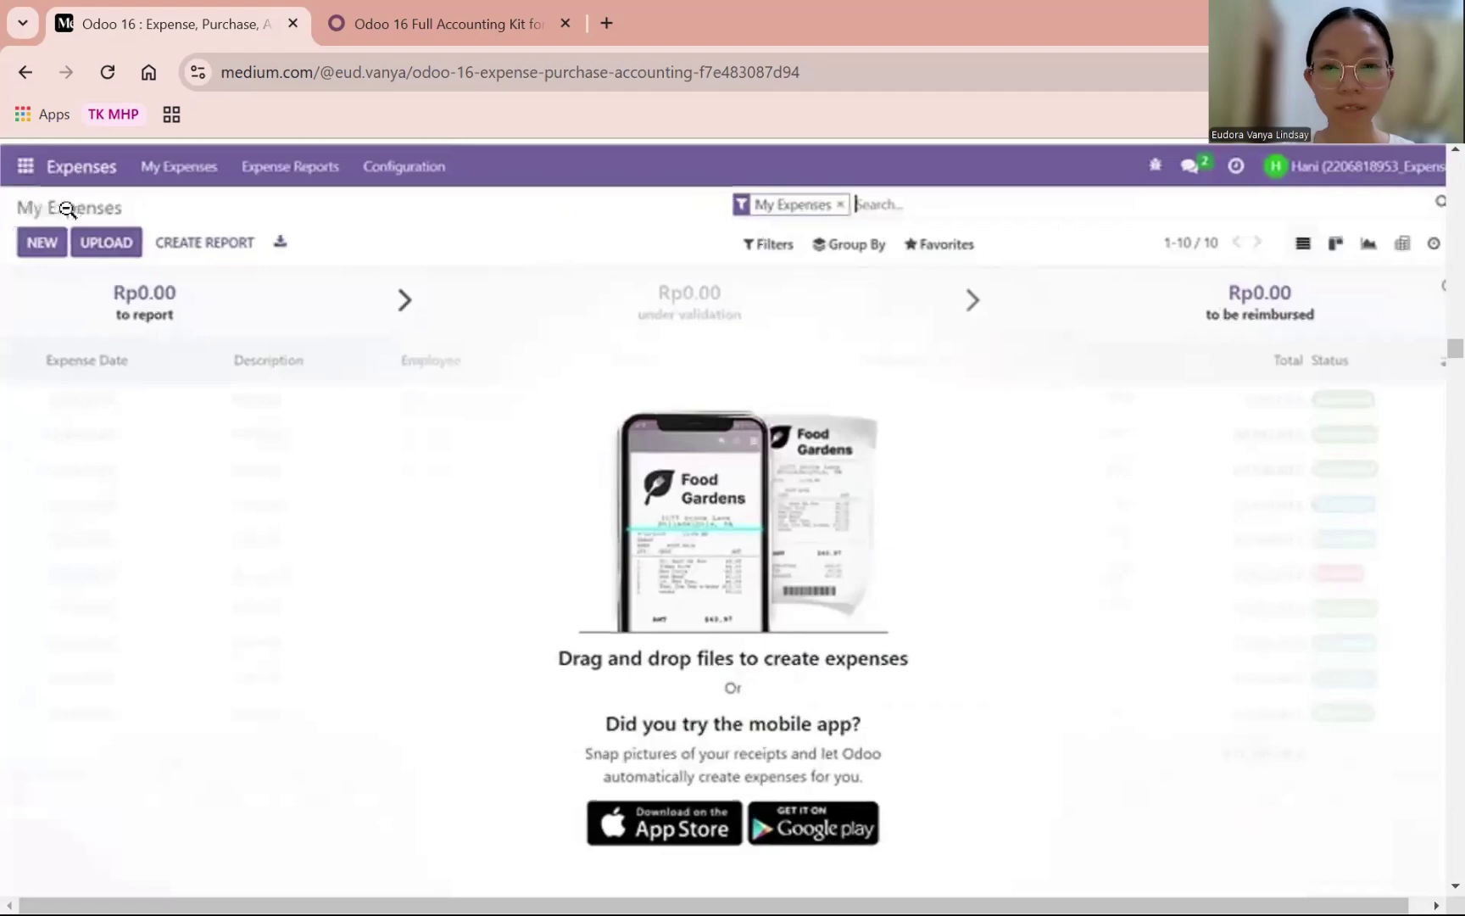
{"action": "scroll", "coordinate": [456, 406], "scroll_direction": "down", "scroll_amount": 1}
{"action": "scroll", "coordinate": [755, 457], "scroll_direction": "down", "scroll_amount": 1}
{"action": "scroll", "coordinate": [757, 461], "scroll_direction": "up", "scroll_amount": 2}
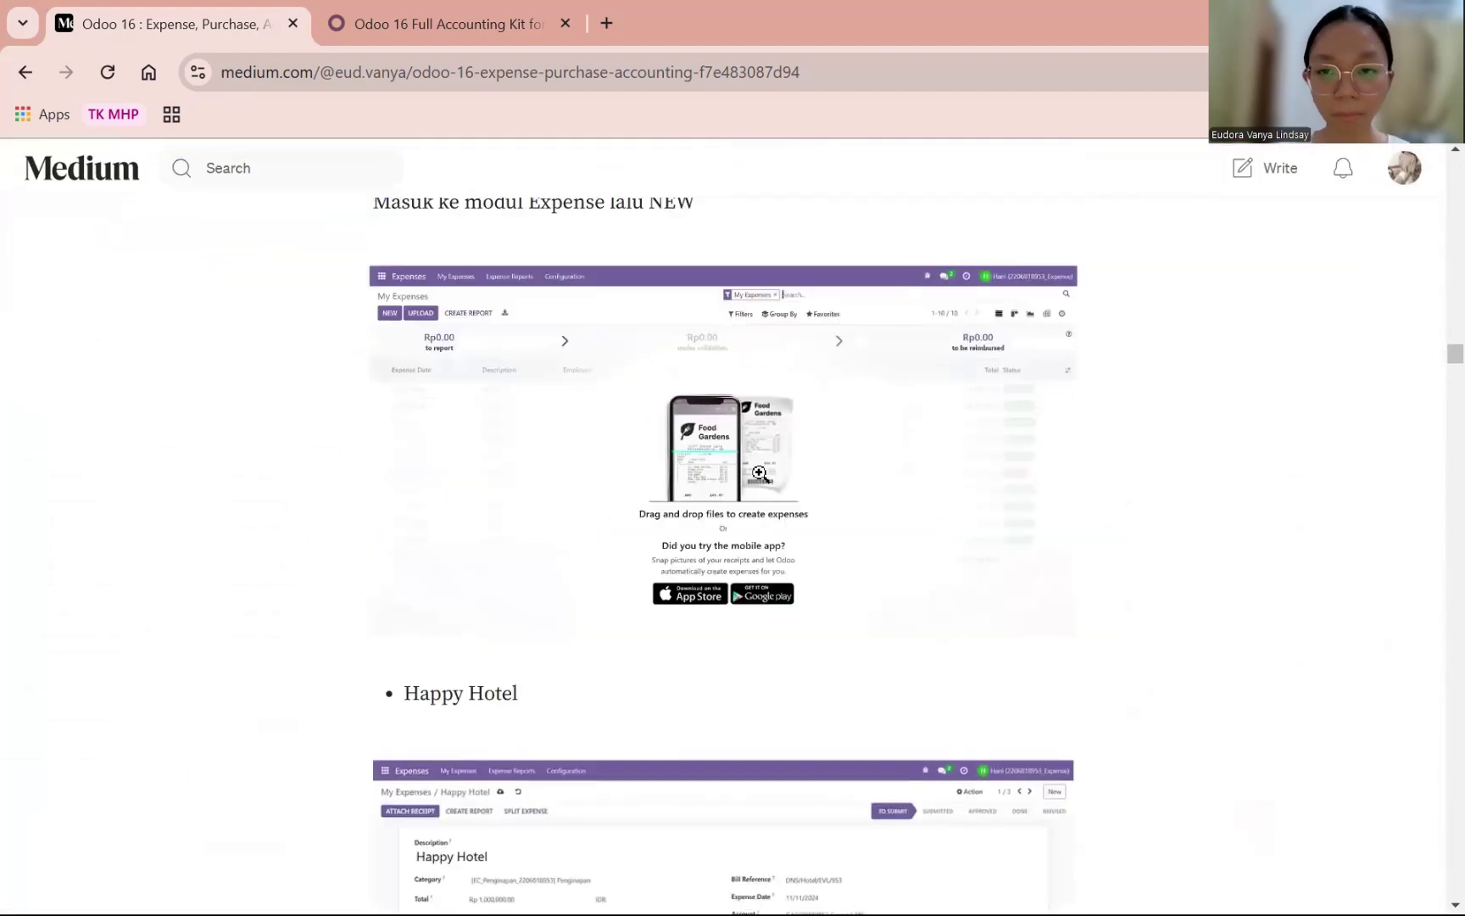
- Examine the enlarged Happy Hotel expense form for its category, total, employee, payer, bill reference, date and account
{"action": "scroll", "coordinate": [760, 467], "scroll_direction": "down", "scroll_amount": 2}
{"action": "scroll", "coordinate": [763, 474], "scroll_direction": "down", "scroll_amount": 3}
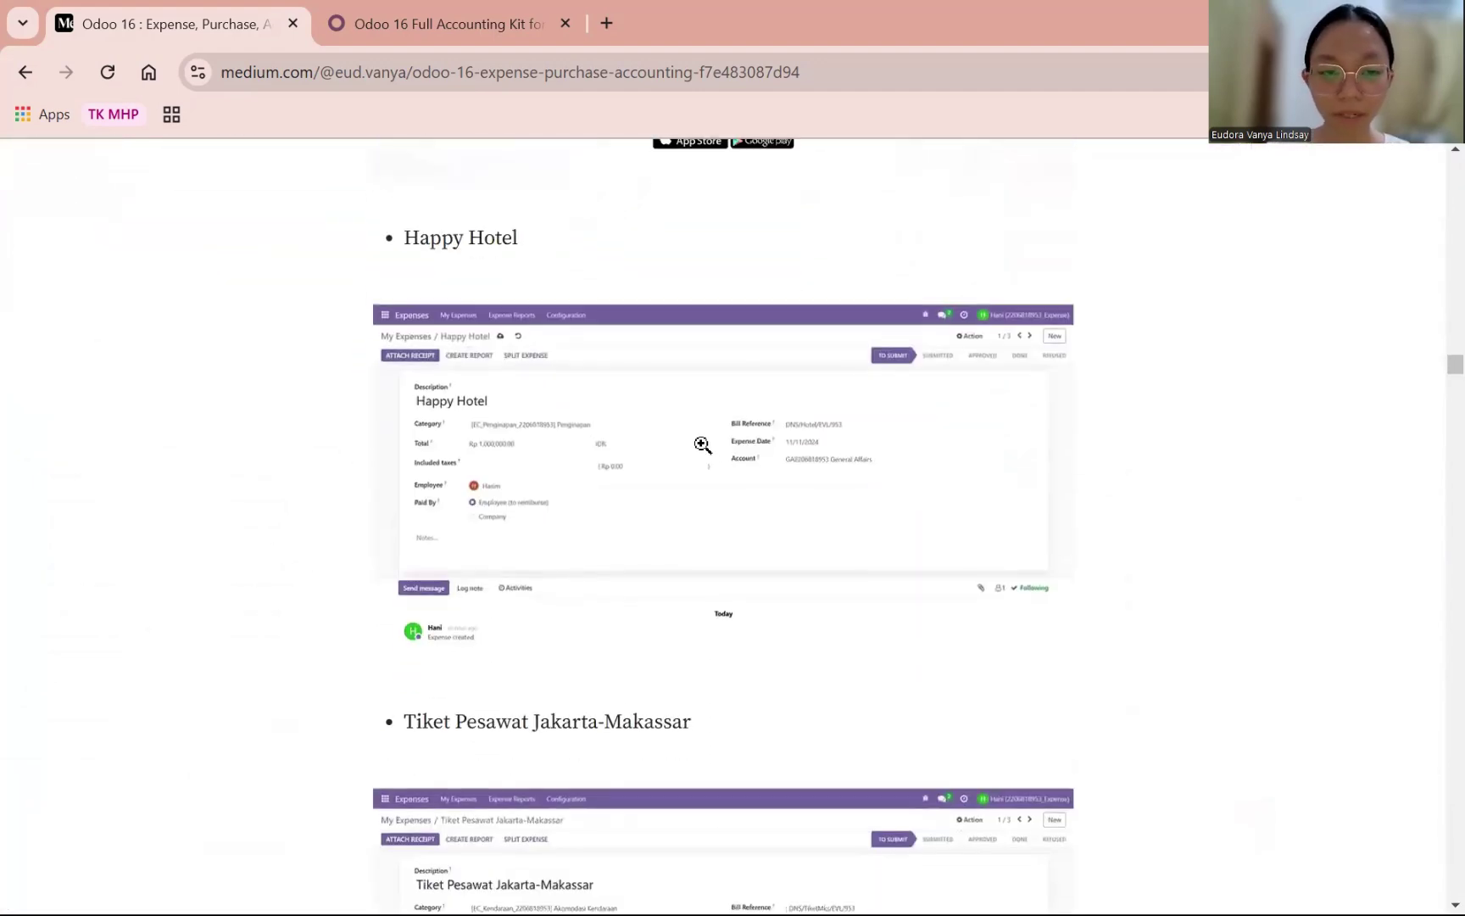
{"action": "left_click", "coordinate": [618, 423]}
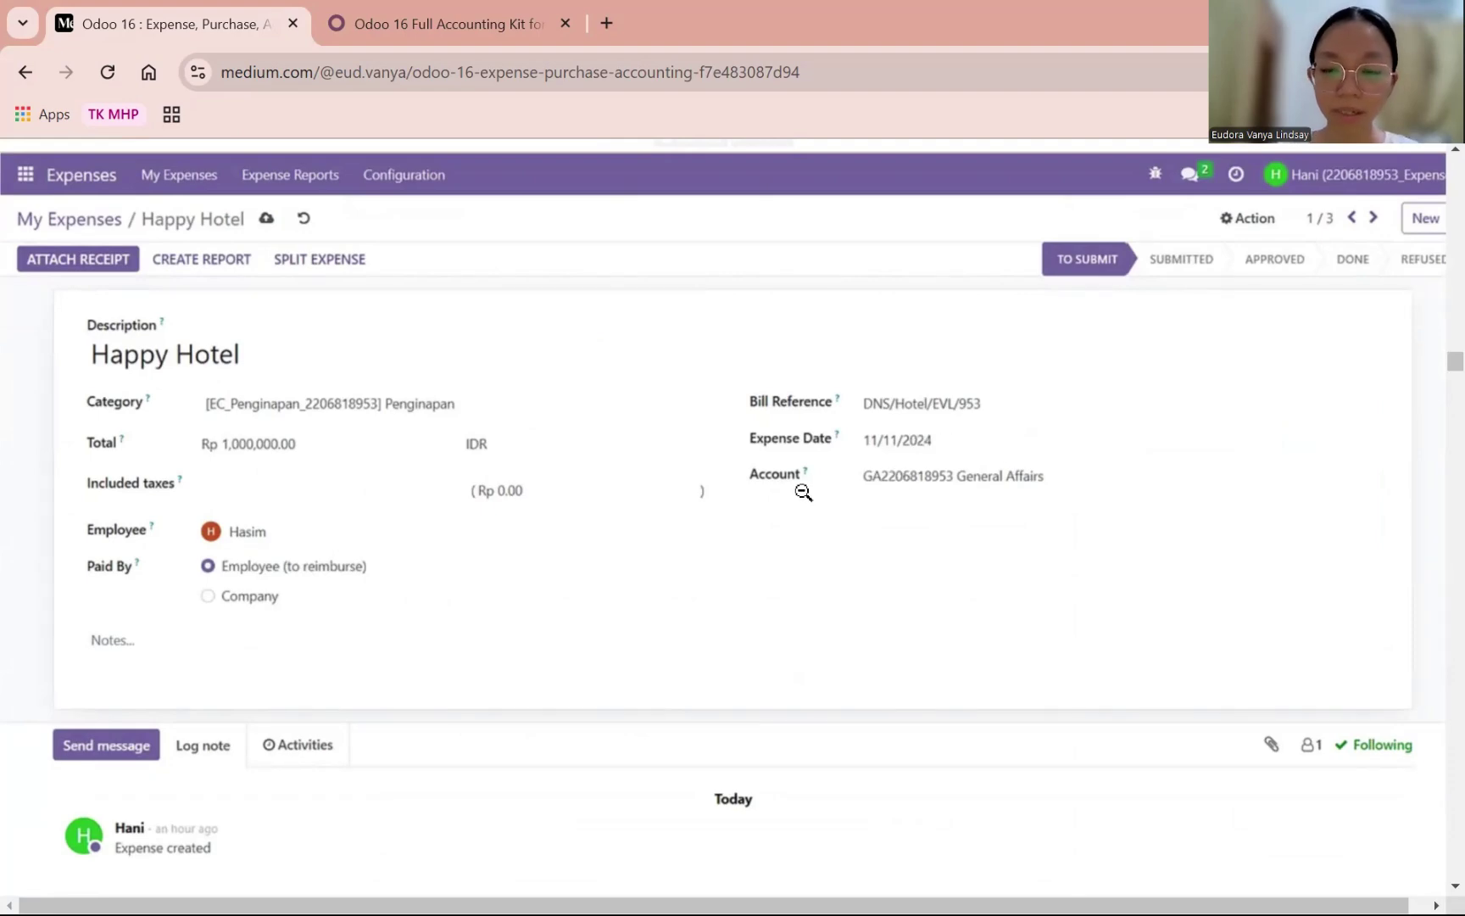
{"action": "left_click", "coordinate": [986, 489]}
- Examine the enlarged Tiket Pesawat Jakarta-Makassar expense form, including its category, total, bill reference and expense date
{"action": "scroll", "coordinate": [805, 466], "scroll_direction": "down", "scroll_amount": 5}
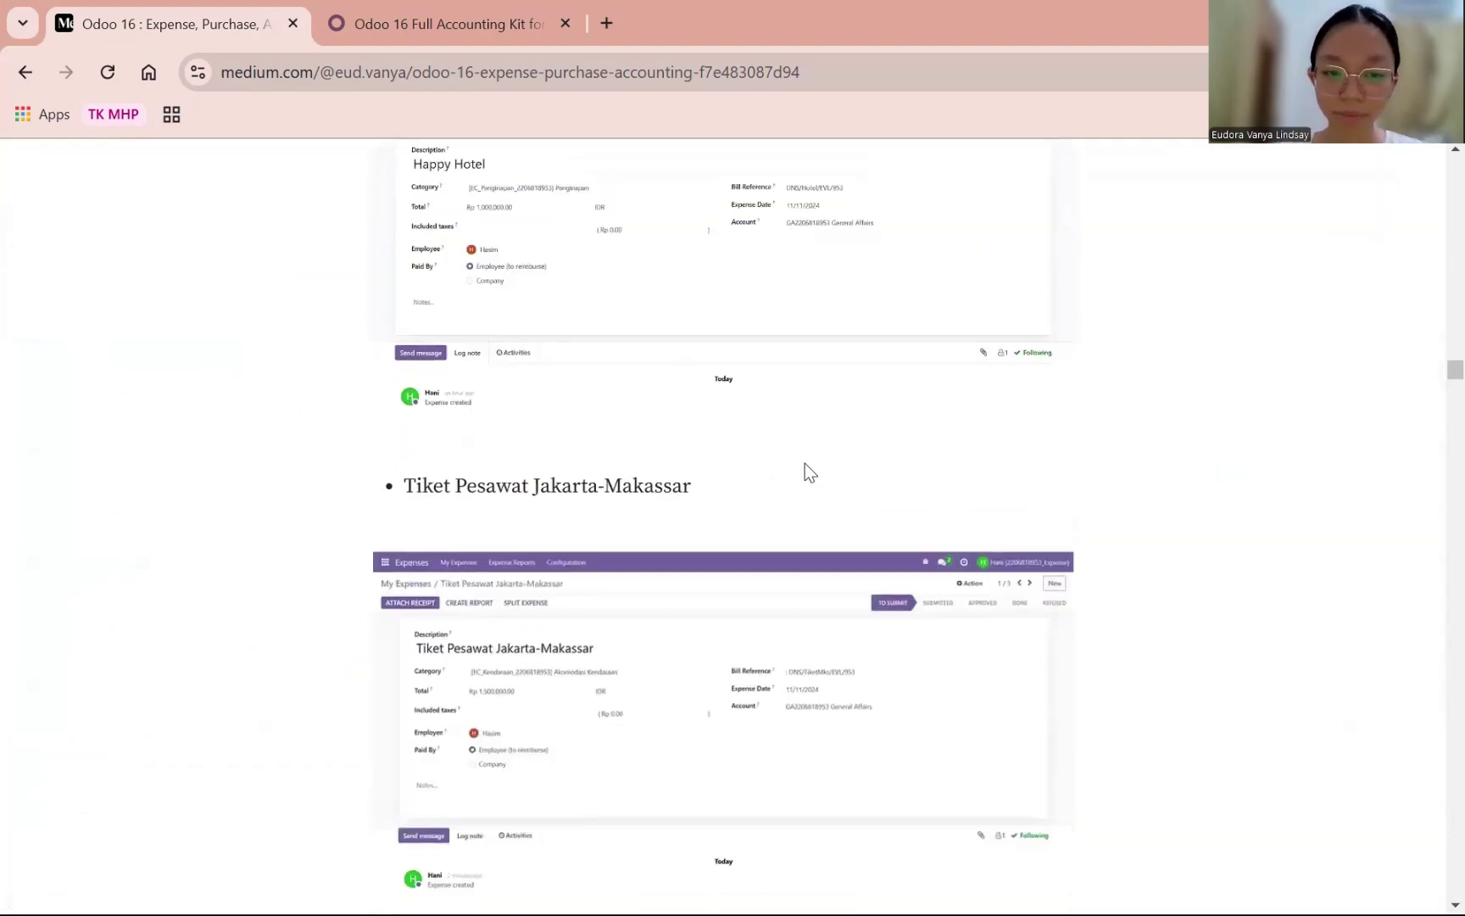
{"action": "scroll", "coordinate": [507, 333], "scroll_direction": "down", "scroll_amount": 1}
{"action": "scroll", "coordinate": [523, 353], "scroll_direction": "up", "scroll_amount": 2}
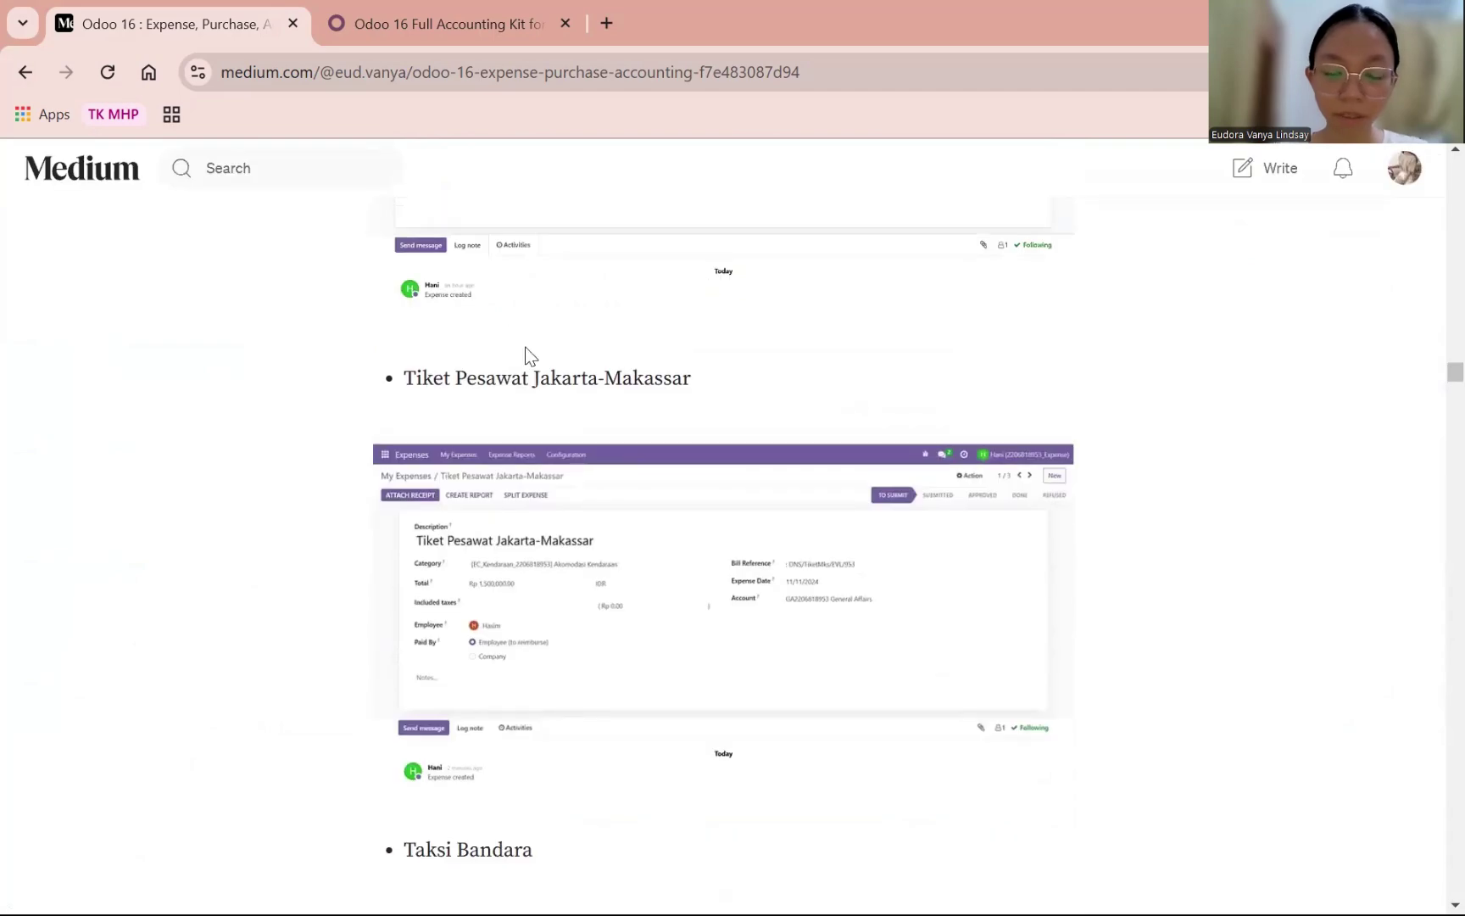
{"action": "scroll", "coordinate": [523, 353], "scroll_direction": "down", "scroll_amount": 3}
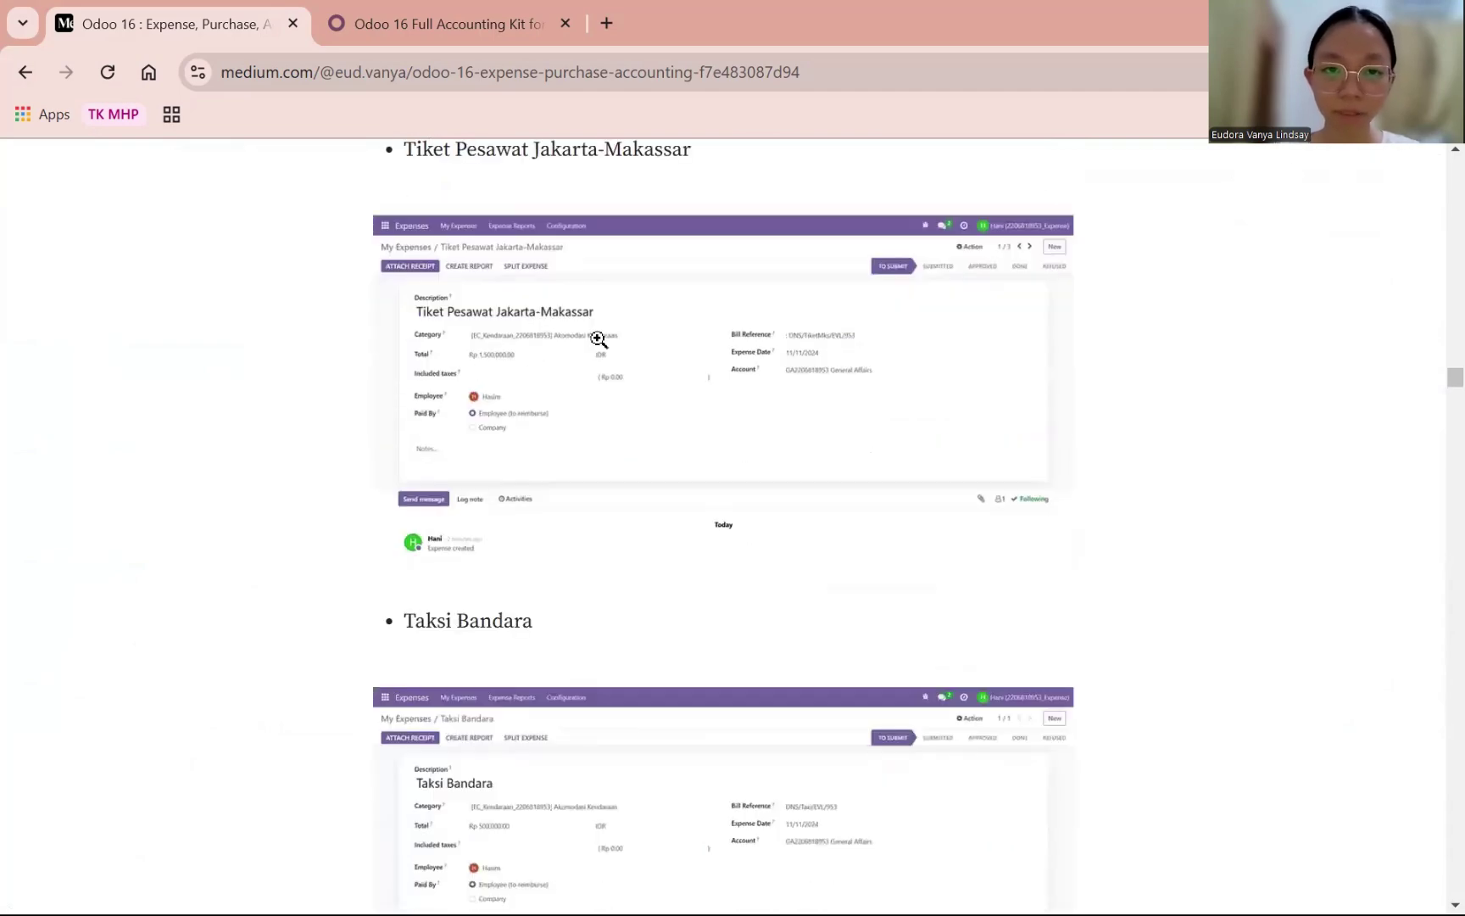
{"action": "left_click", "coordinate": [598, 339]}
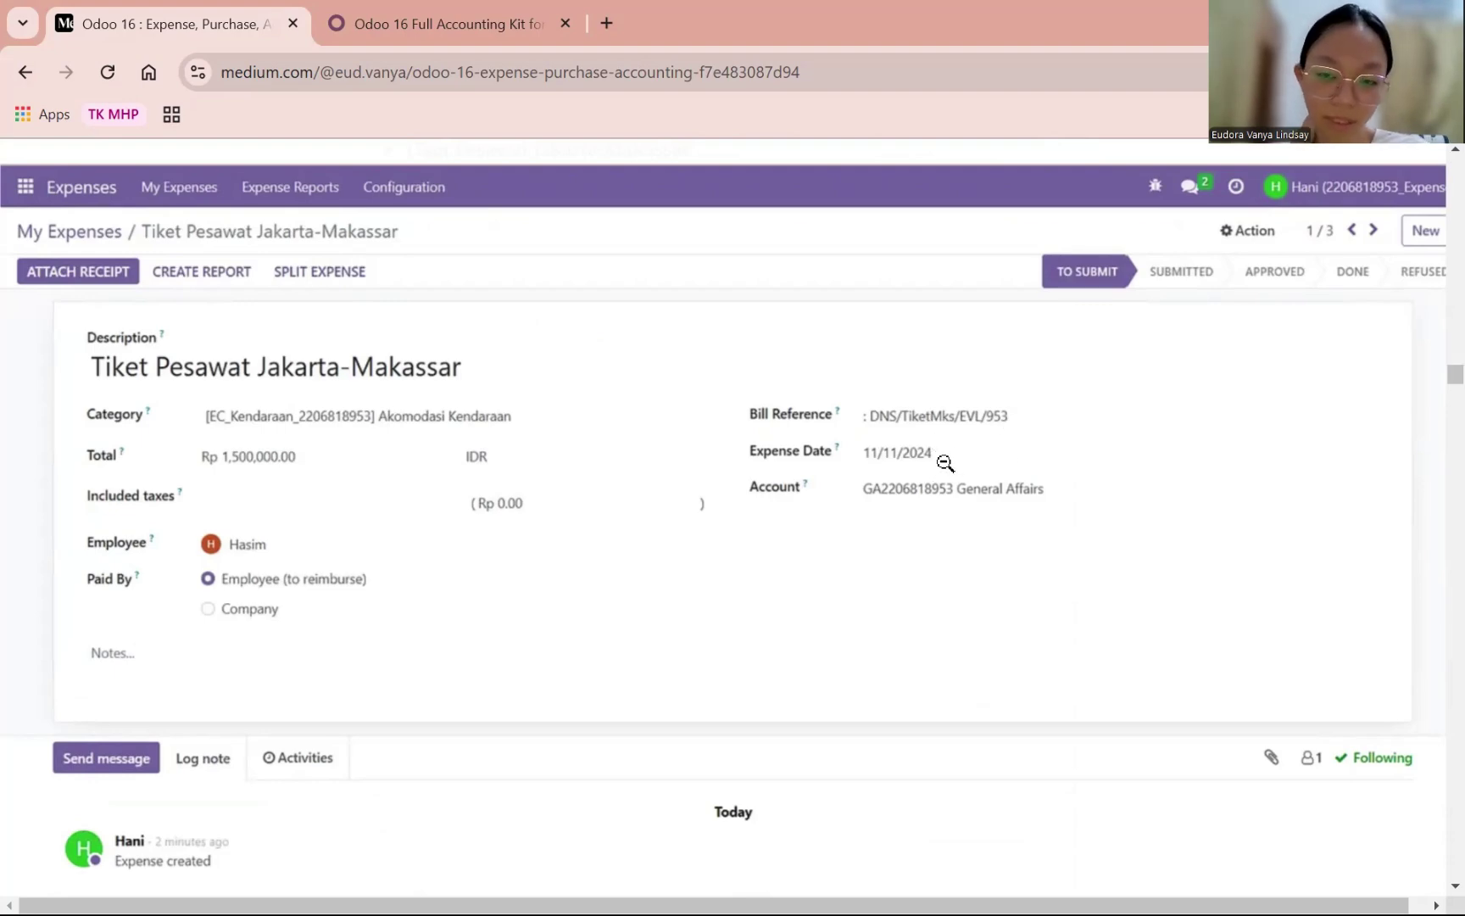
{"action": "left_click", "coordinate": [946, 424]}
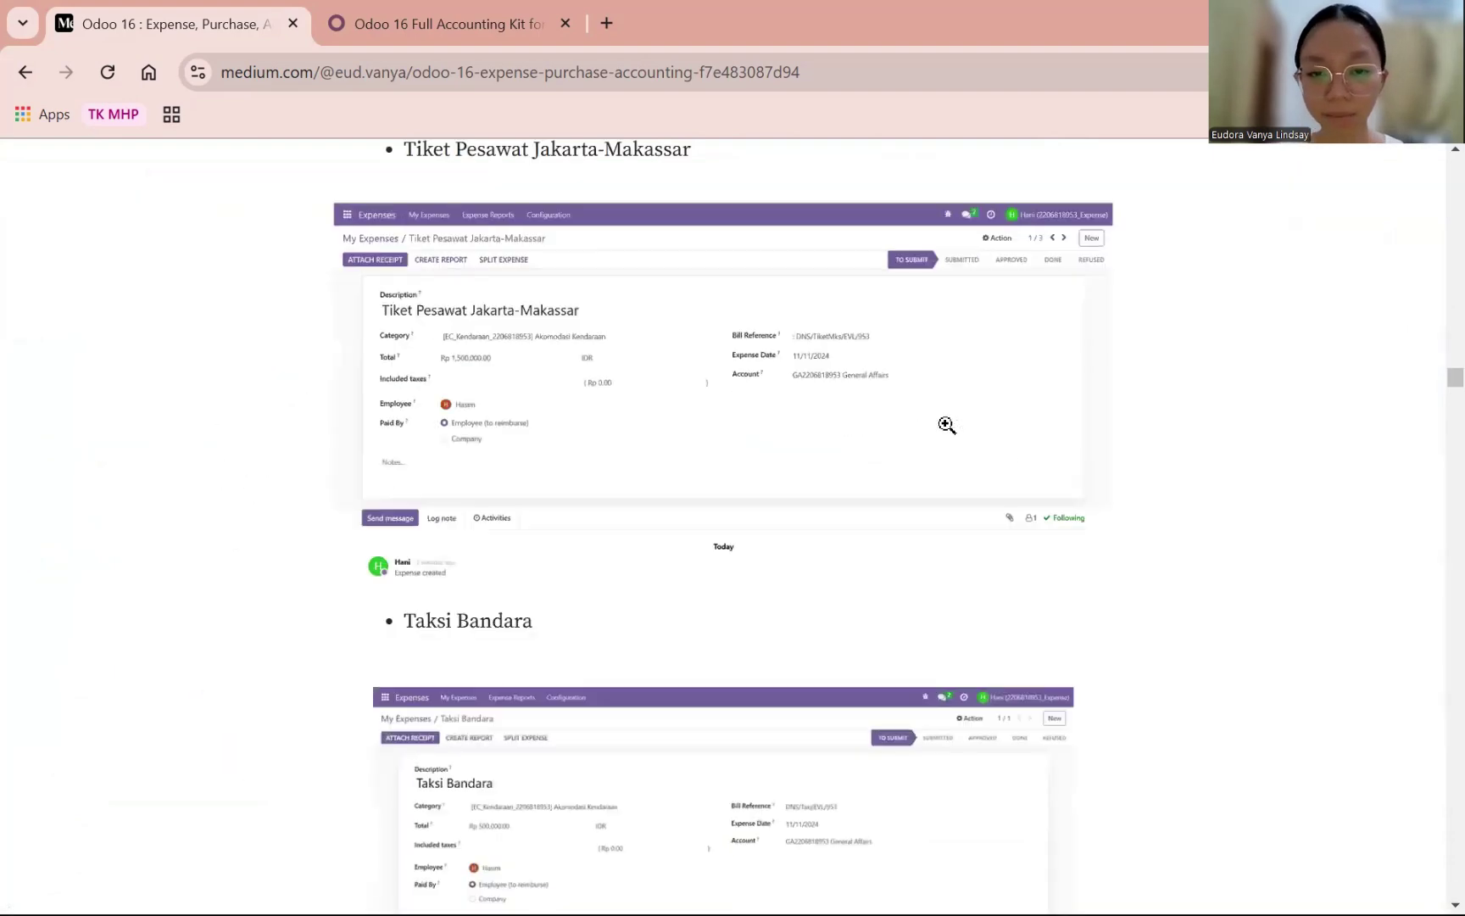
- Examine the enlarged Taksi Bandara expense form for its category, total, payer and account
{"action": "scroll", "coordinate": [957, 424], "scroll_direction": "down", "scroll_amount": 4}
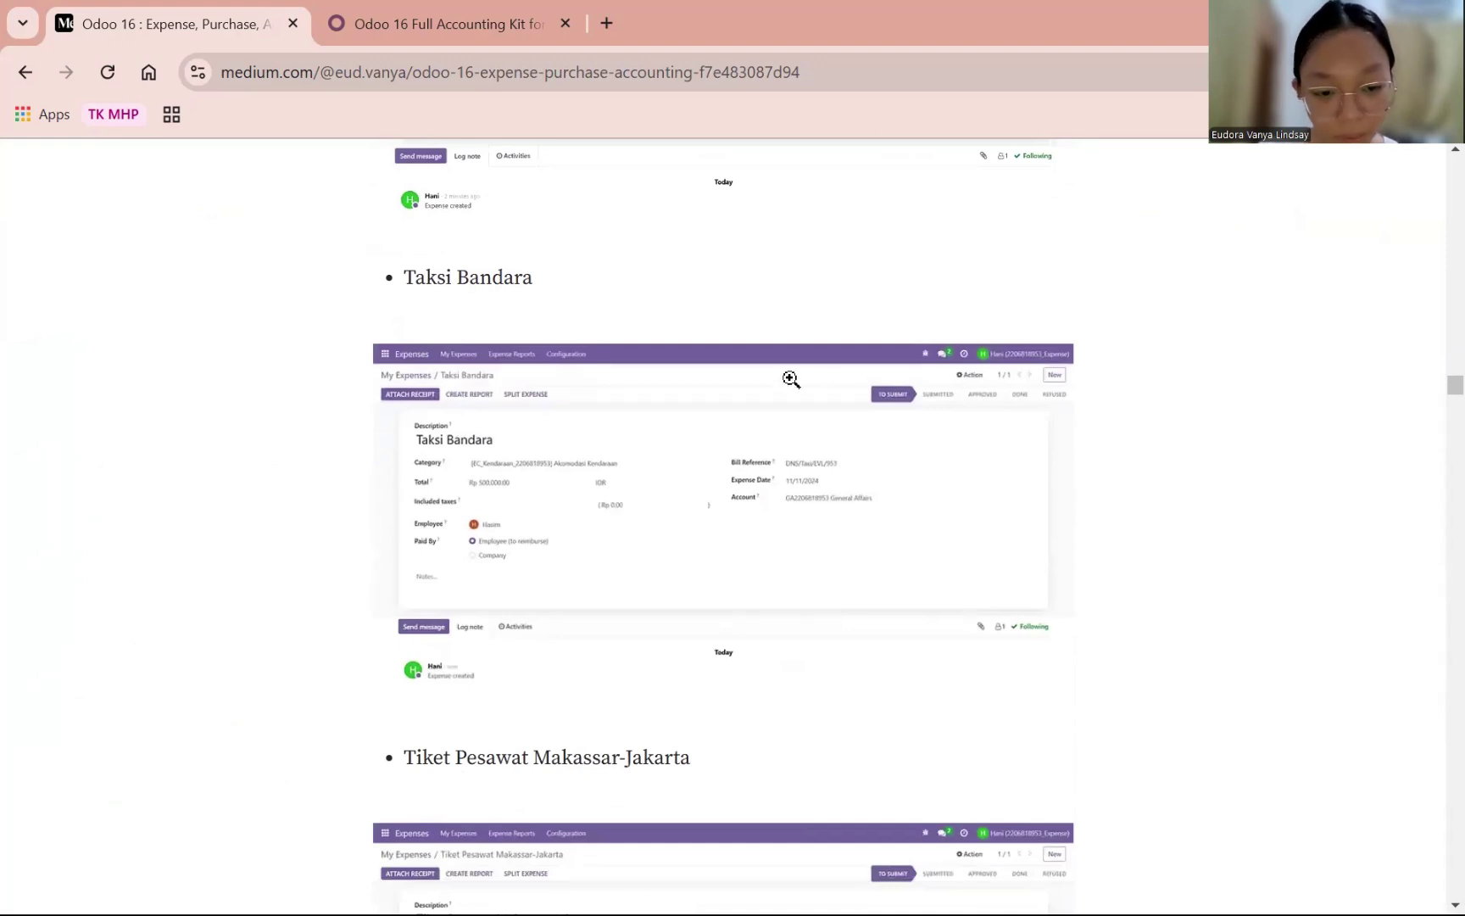
{"action": "scroll", "coordinate": [776, 360], "scroll_direction": "down", "scroll_amount": 1}
{"action": "left_click", "coordinate": [596, 319]}
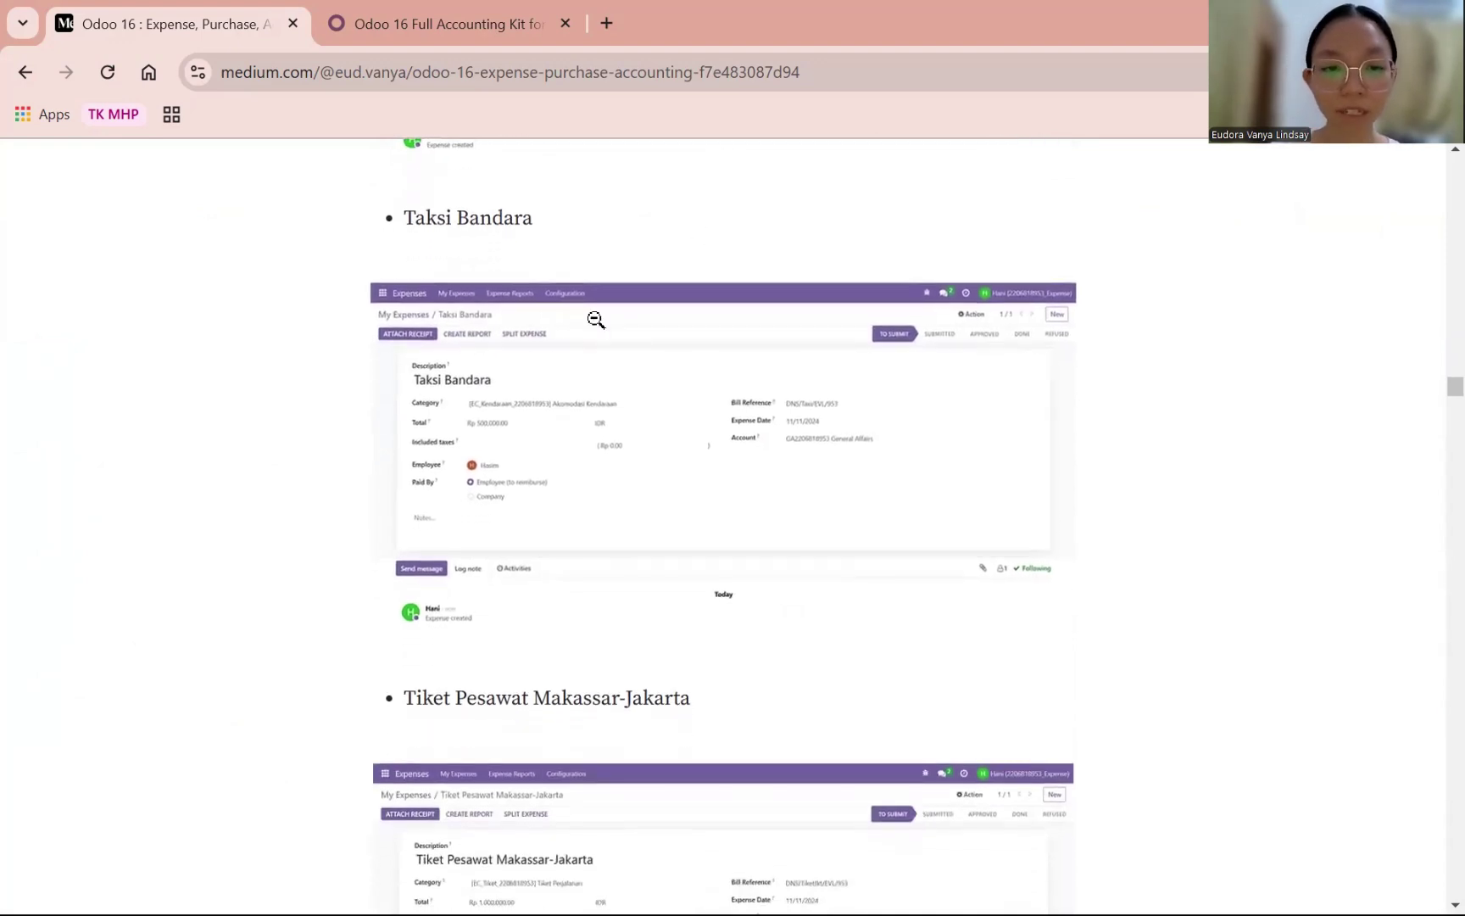
{"action": "key", "text": "ctrl+plus"}
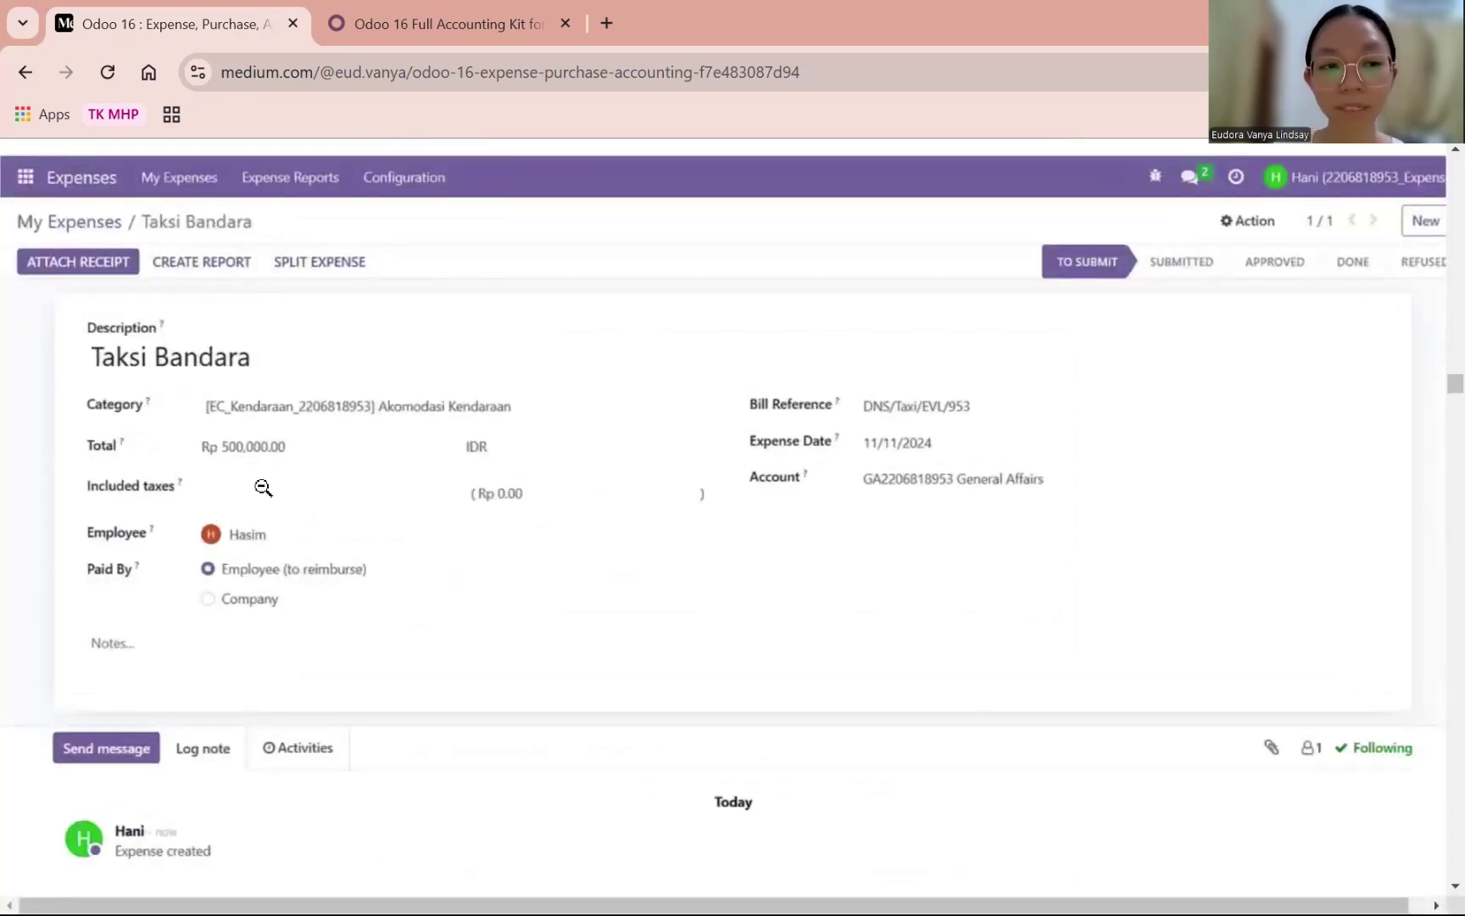
{"action": "left_click", "coordinate": [824, 424]}
- View the Tiket Pesawat Makassar-Jakarta and Makan malam Sushi Rock expense screenshots in the article
{"action": "scroll", "coordinate": [853, 424], "scroll_direction": "down", "scroll_amount": 4}
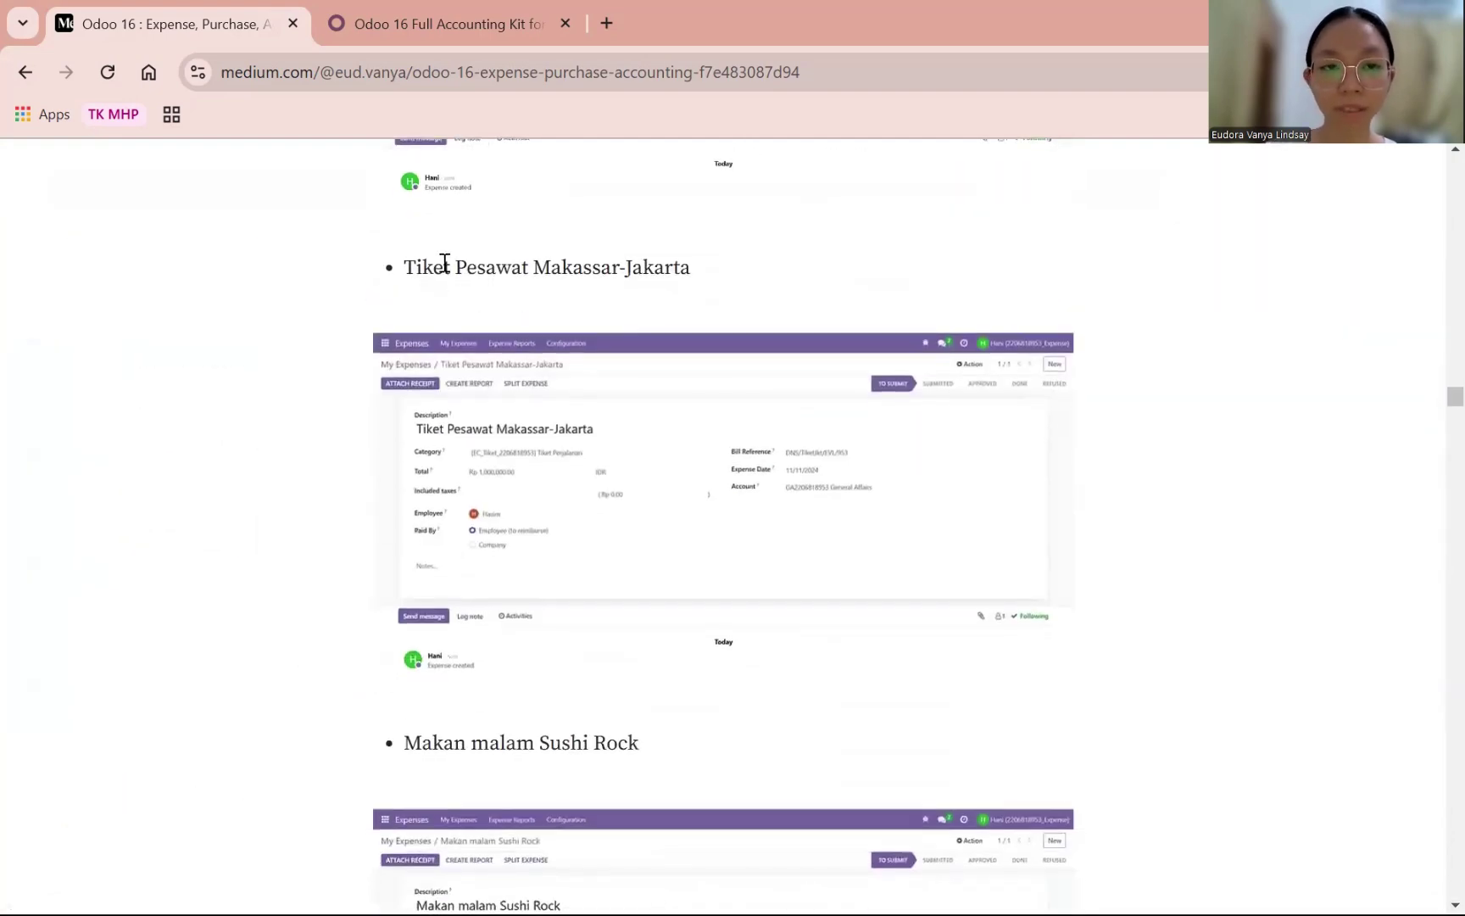
{"action": "scroll", "coordinate": [444, 264], "scroll_direction": "down", "scroll_amount": 1}
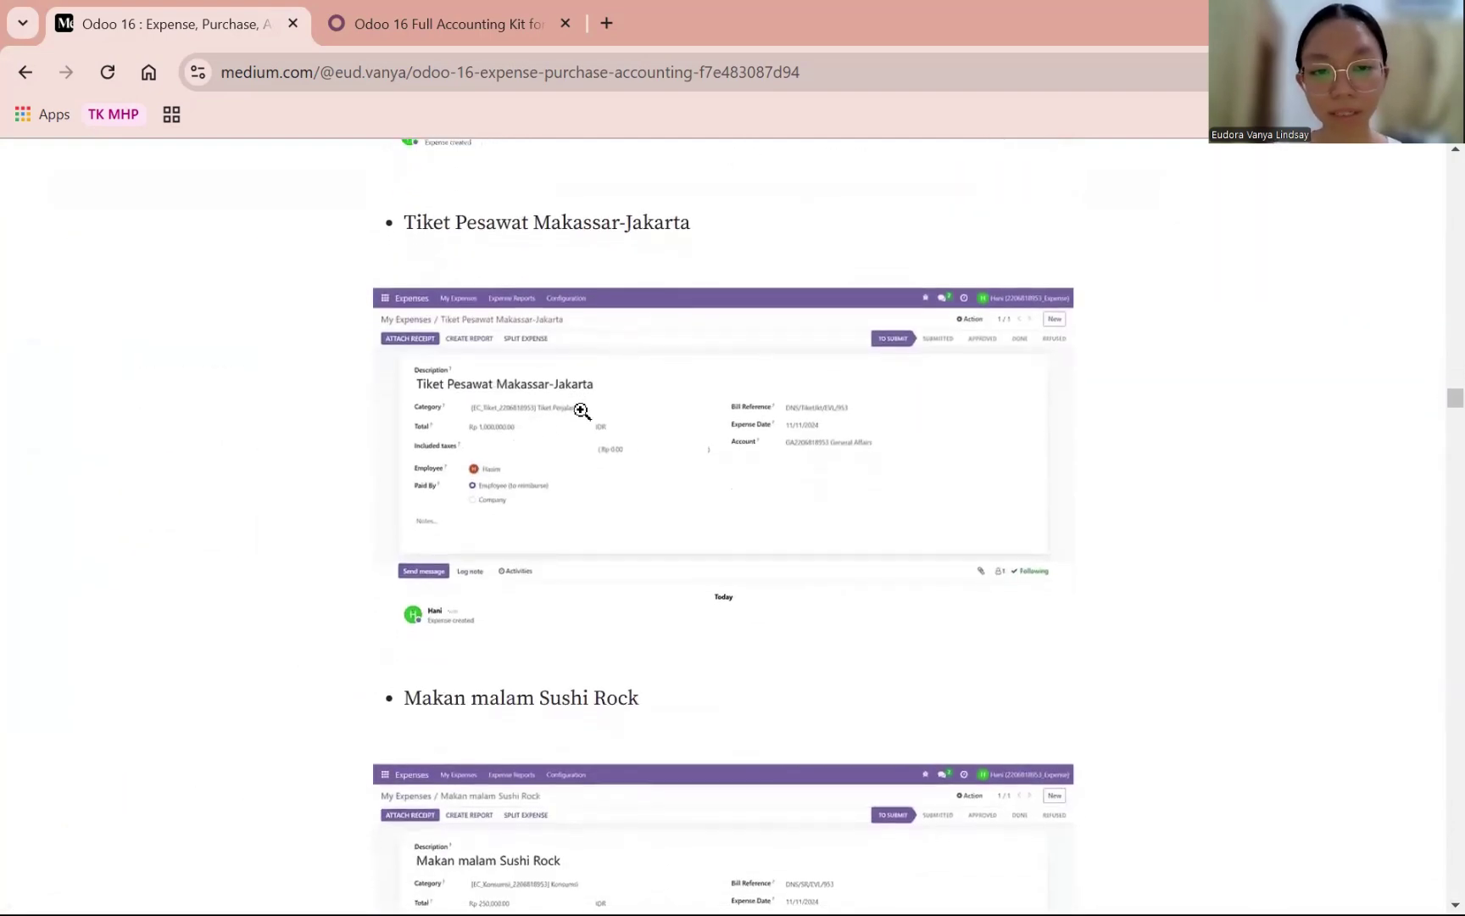
{"action": "scroll", "coordinate": [543, 435], "scroll_direction": "down", "scroll_amount": 3}
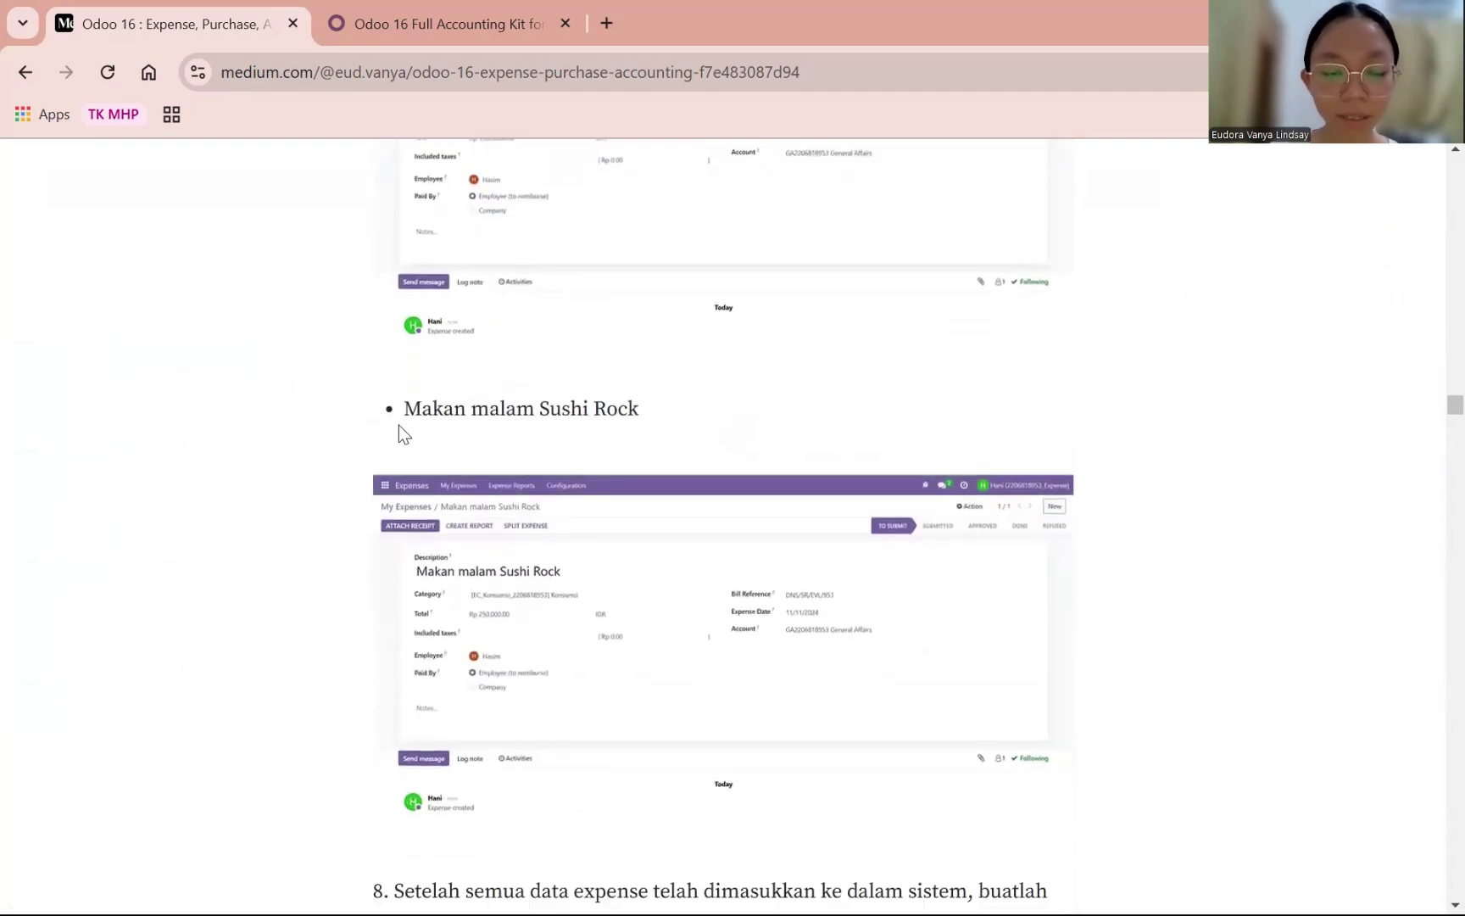
{"action": "scroll", "coordinate": [677, 577], "scroll_direction": "down", "scroll_amount": 5}
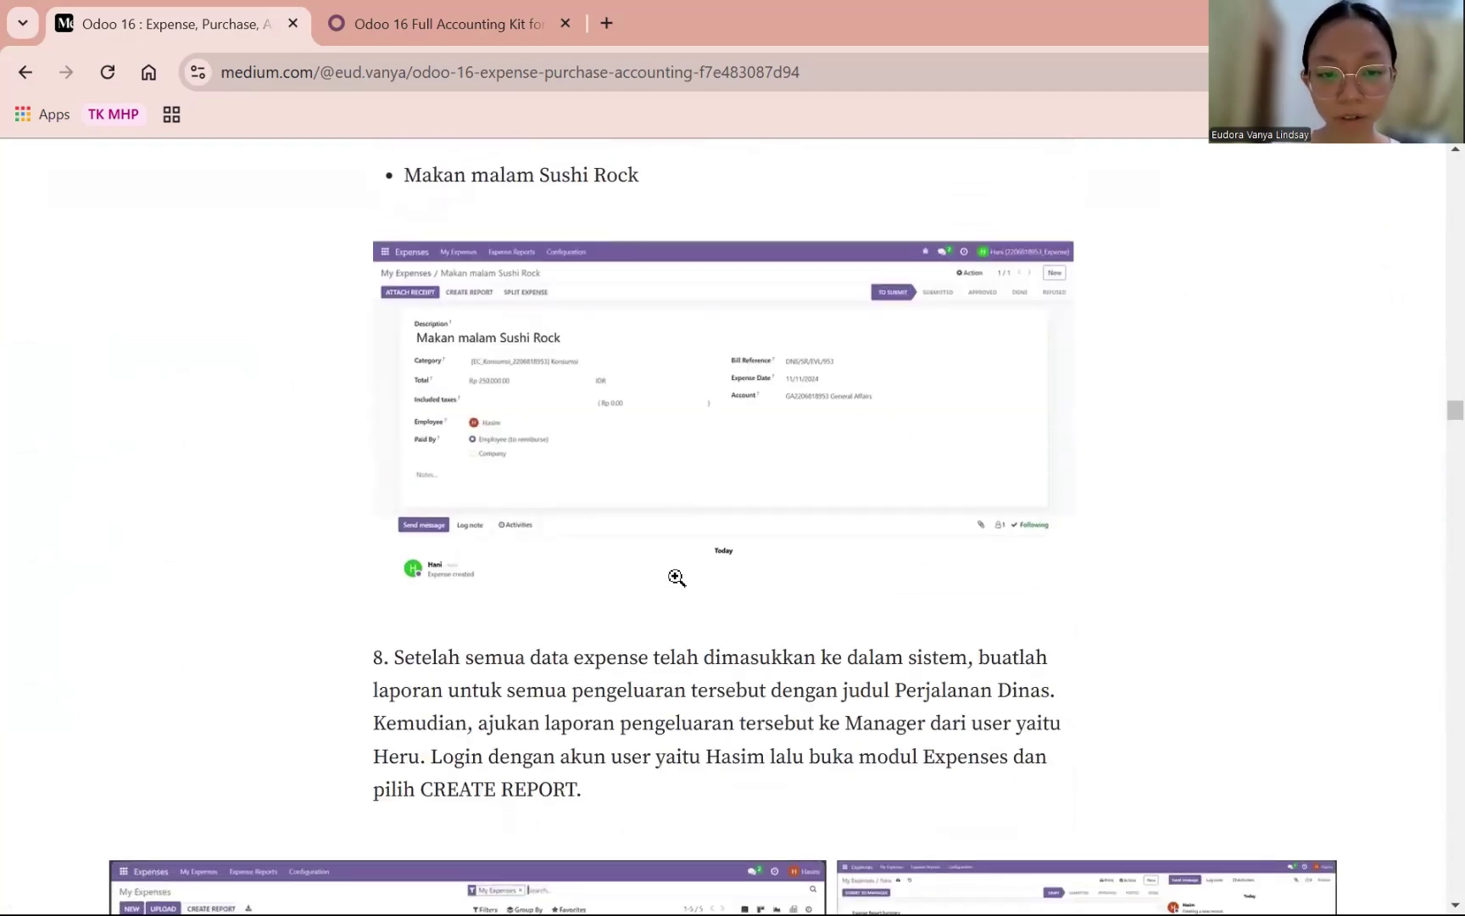
- Read item 8 on creating a report titled Perjalanan Dinas from all the expenses and submitting it to the manager
{"action": "scroll", "coordinate": [669, 581], "scroll_direction": "down", "scroll_amount": 2}
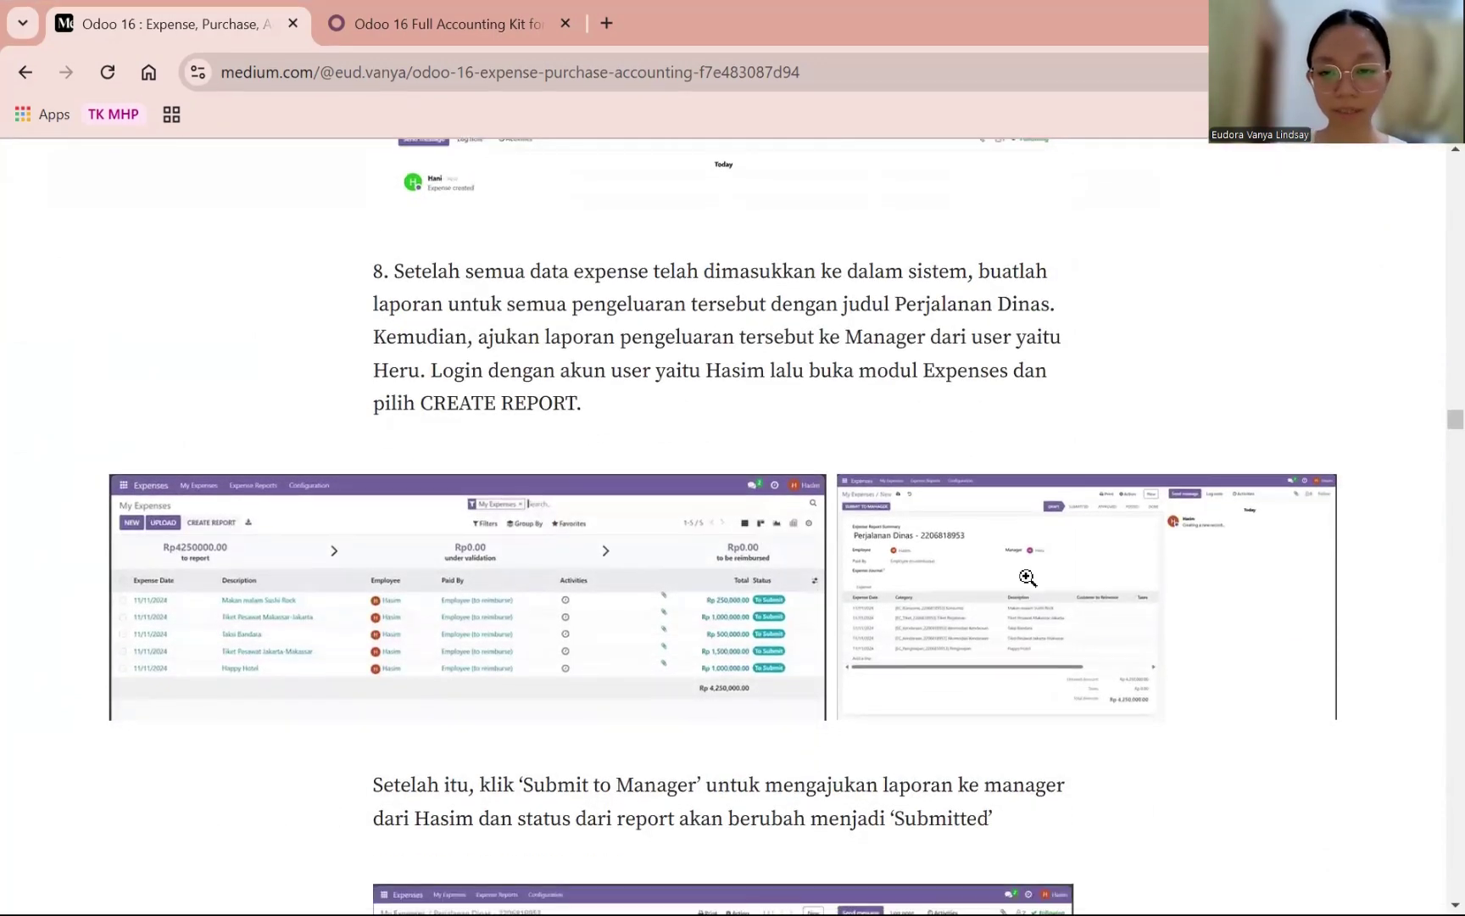
{"action": "scroll", "coordinate": [1027, 577], "scroll_direction": "down", "scroll_amount": 1}
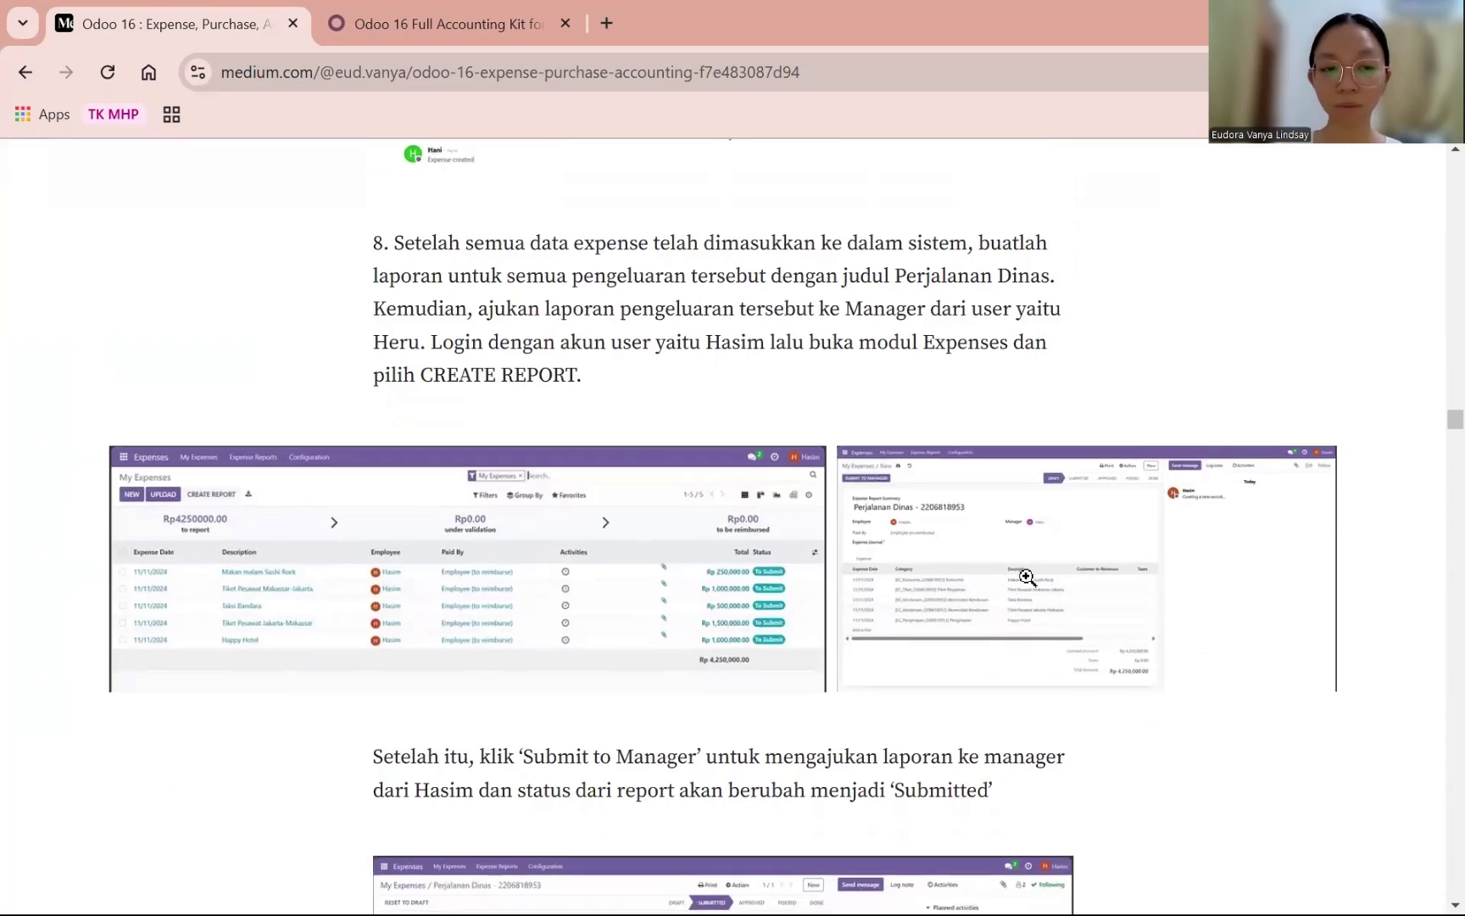
{"action": "scroll", "coordinate": [709, 380], "scroll_direction": "down", "scroll_amount": 1}
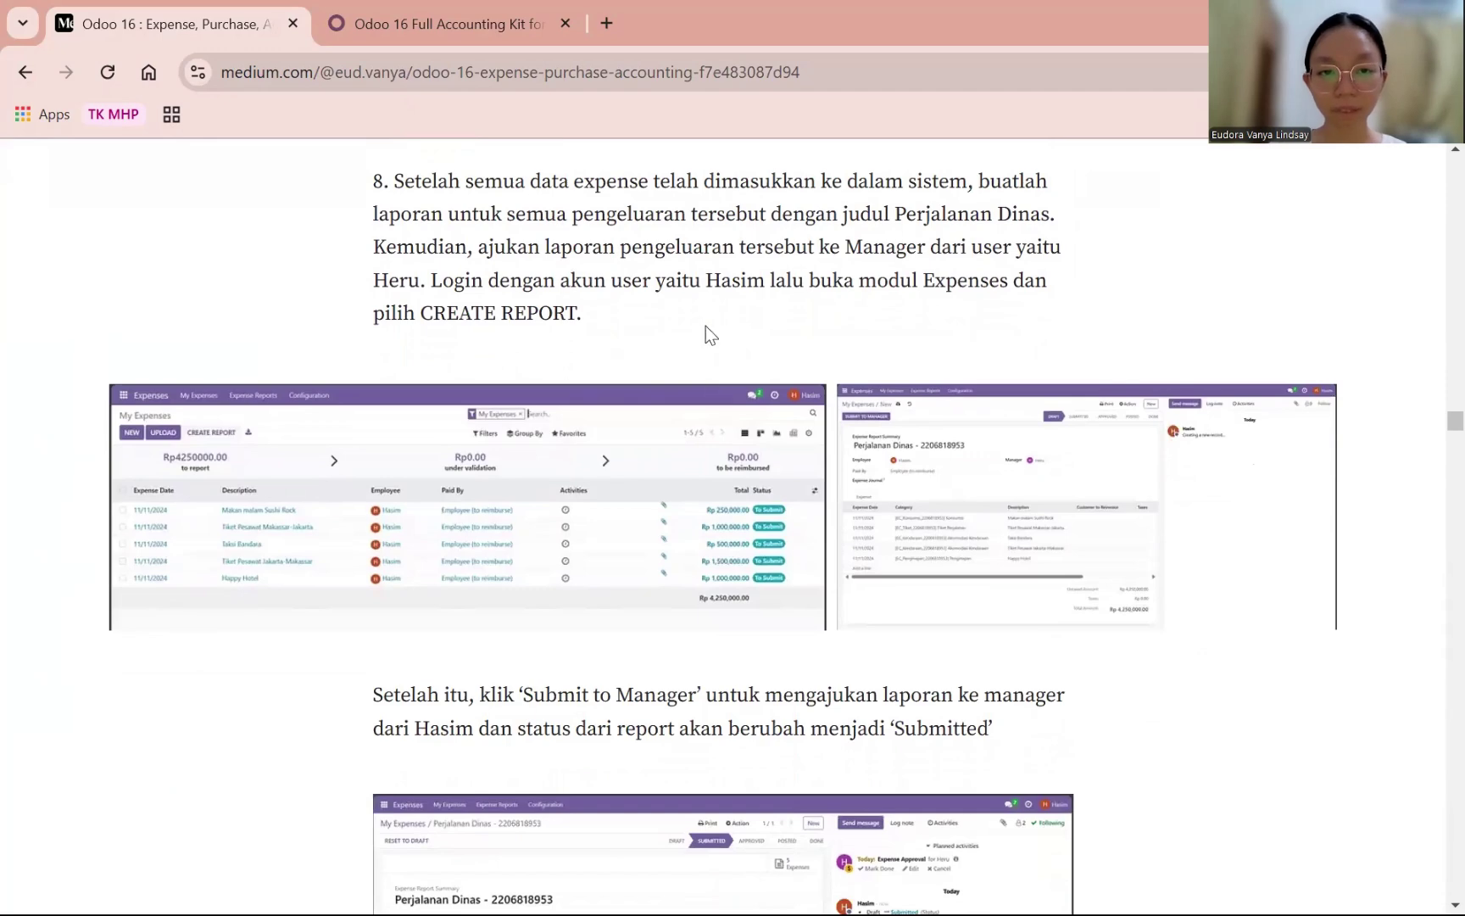
{"action": "scroll", "coordinate": [695, 305], "scroll_direction": "down", "scroll_amount": 1}
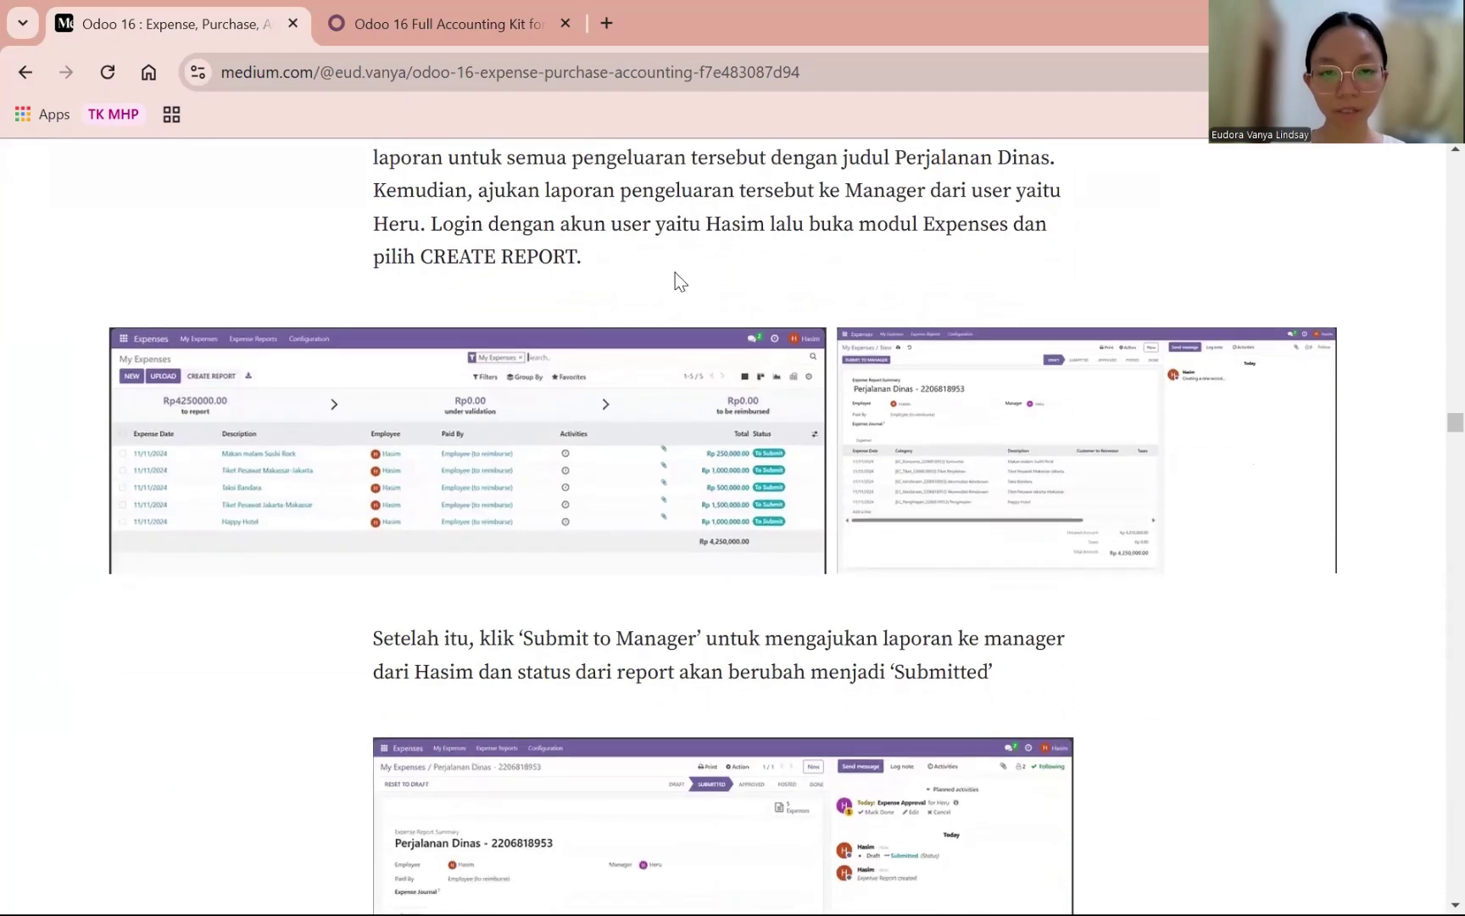
- Examine the enlarged My Expenses list under item 8, including the logged-in account and the Create Report option
{"action": "left_click", "coordinate": [819, 339]}
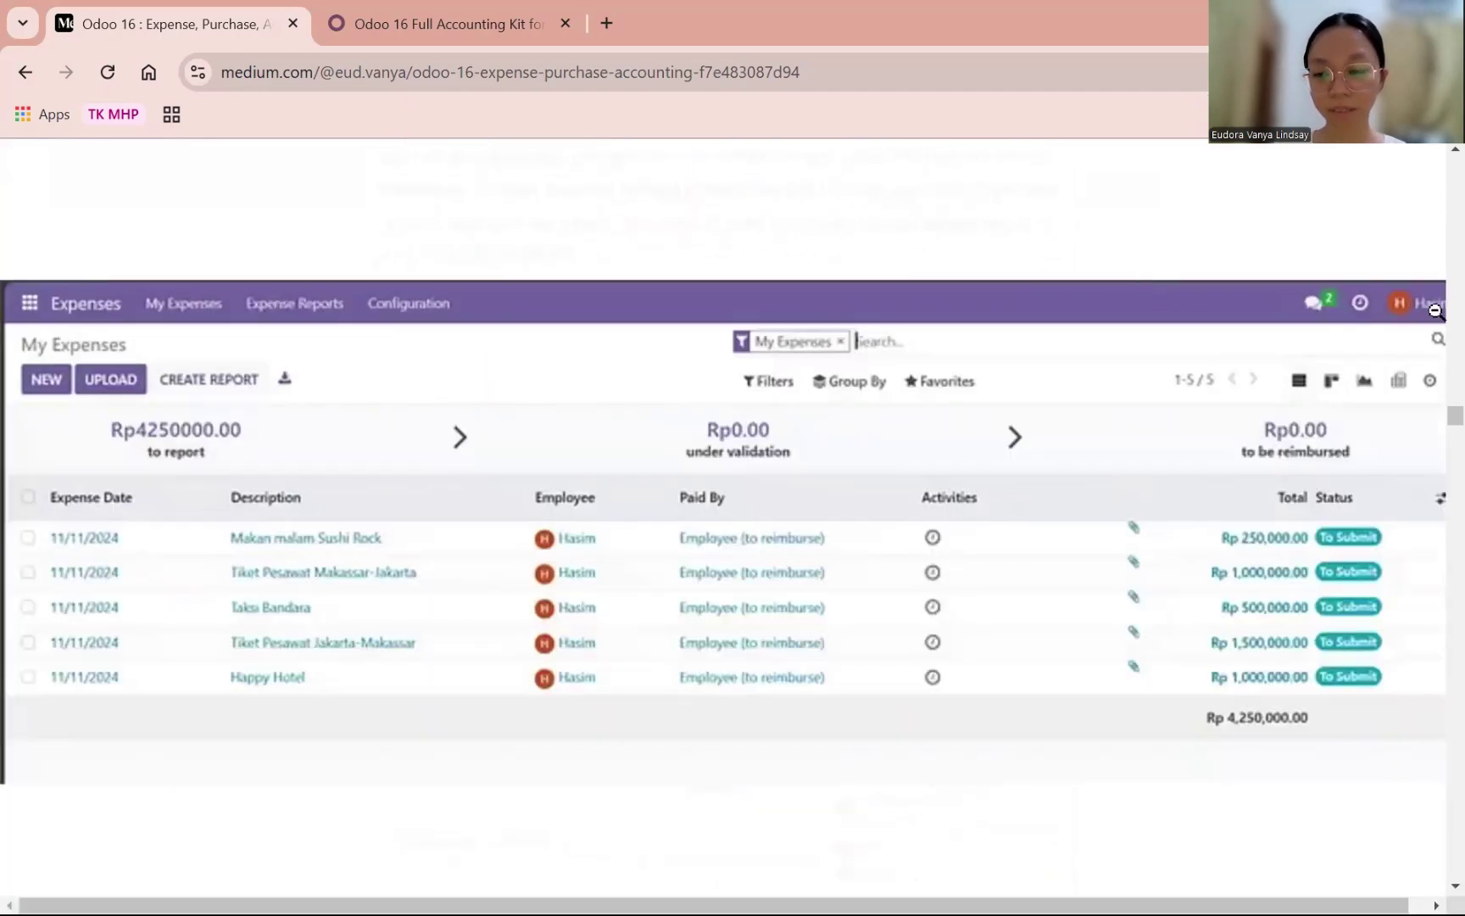
{"action": "left_click", "coordinate": [915, 326]}
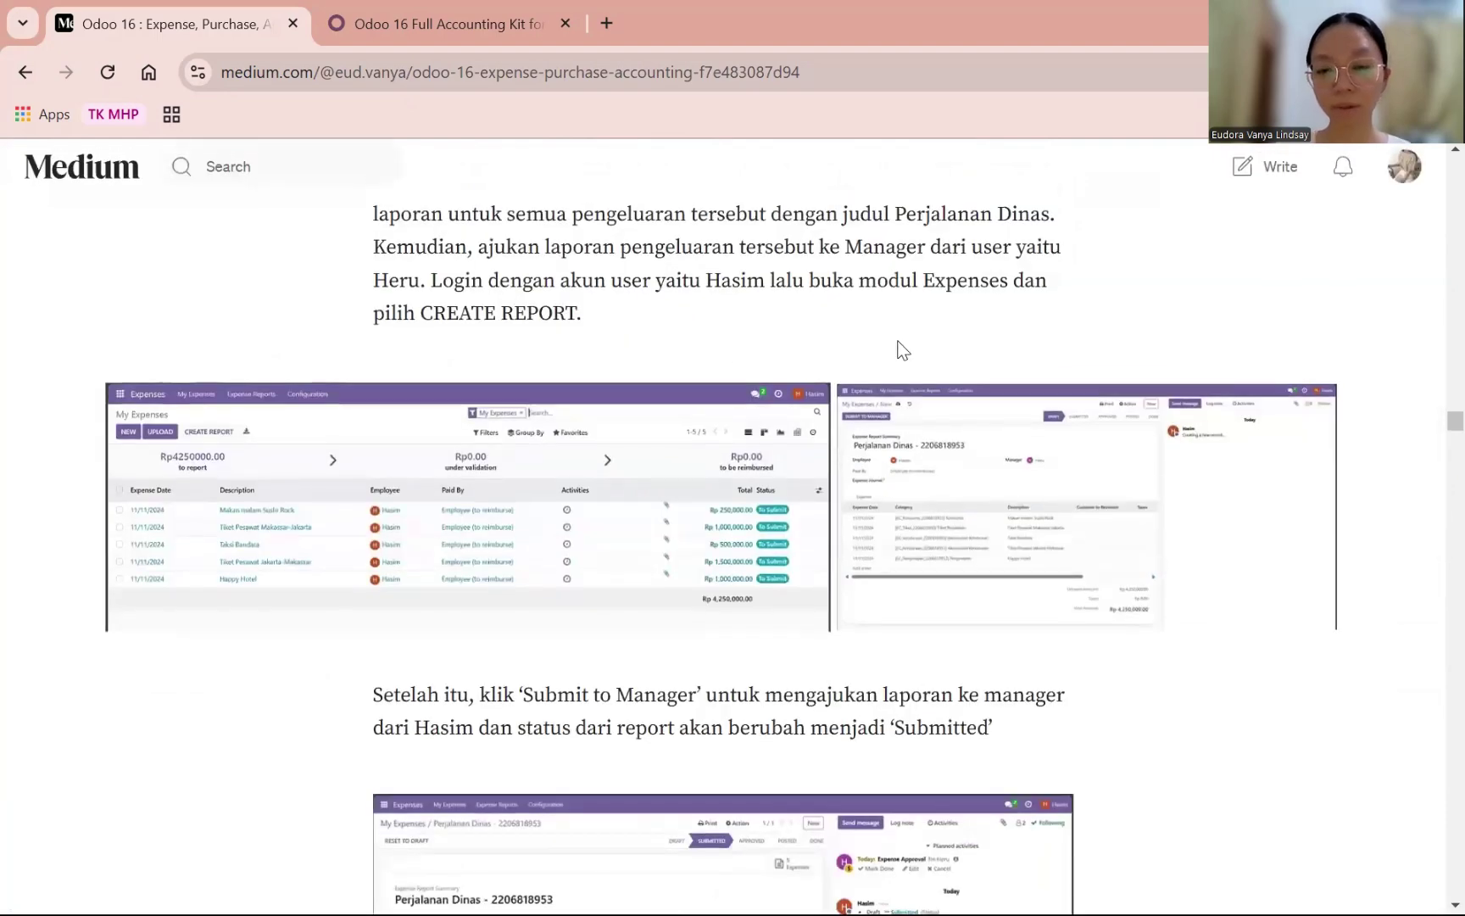
{"action": "left_click", "coordinate": [208, 422]}
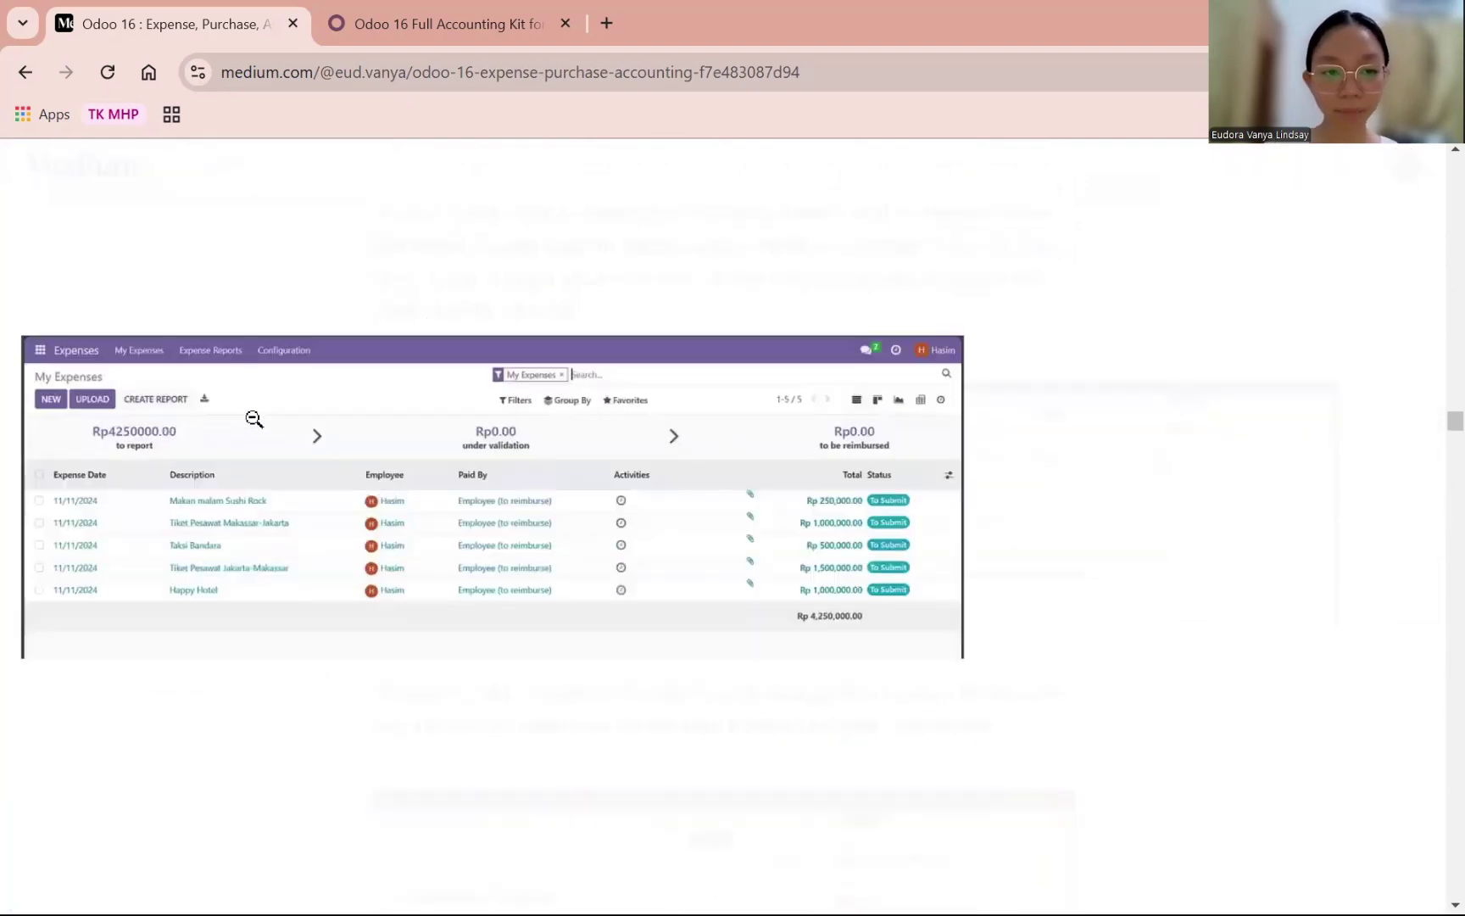
{"action": "left_click", "coordinate": [218, 373]}
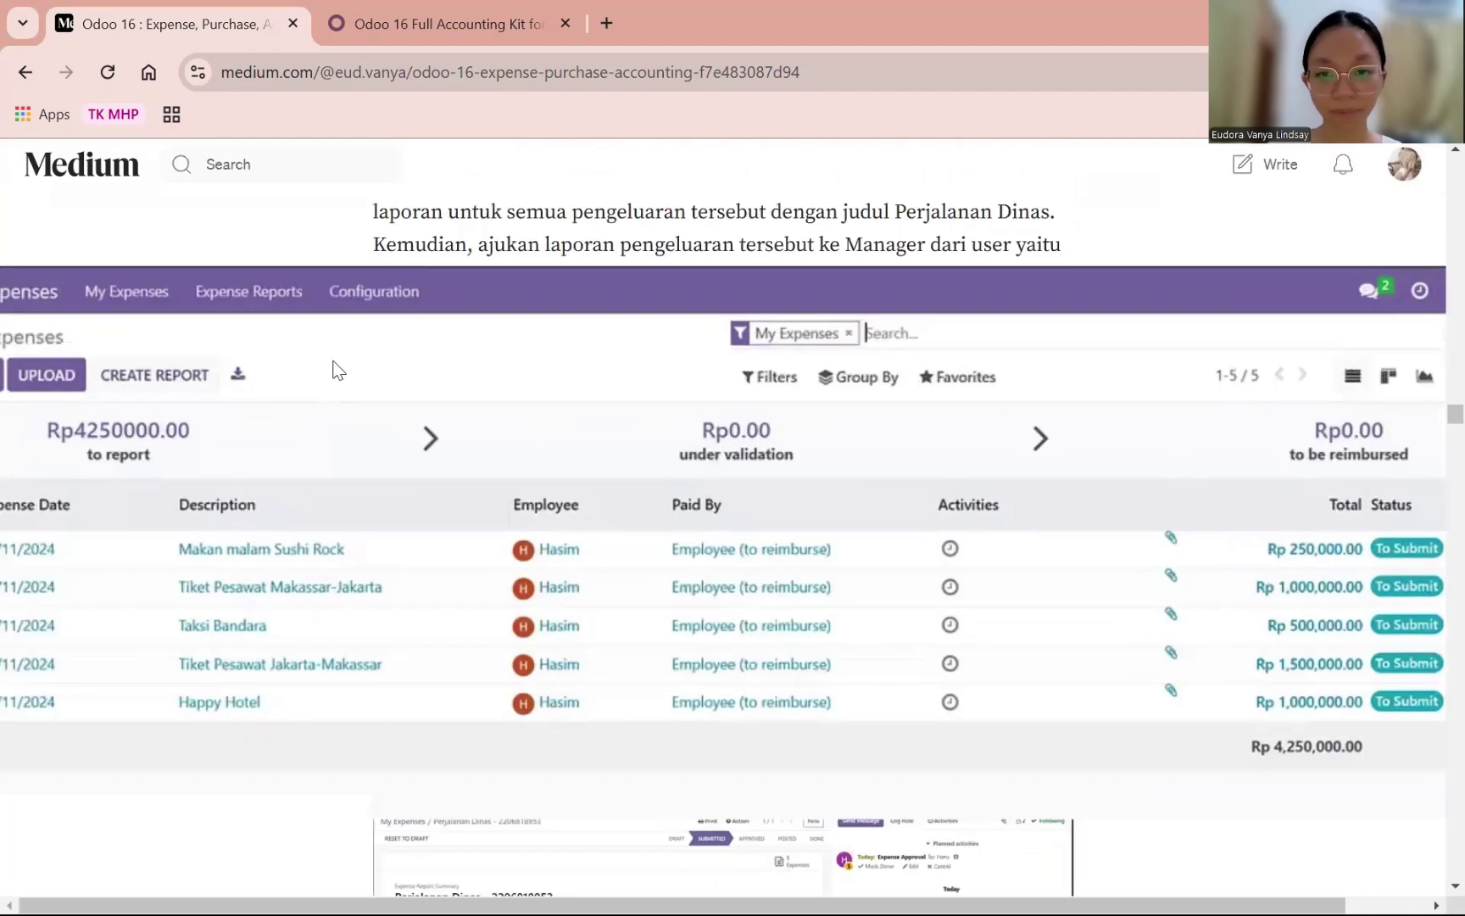
- Examine the enlarged draft Perjalanan Dinas report, including its employee, manager and expense lines
{"action": "left_click", "coordinate": [901, 492]}
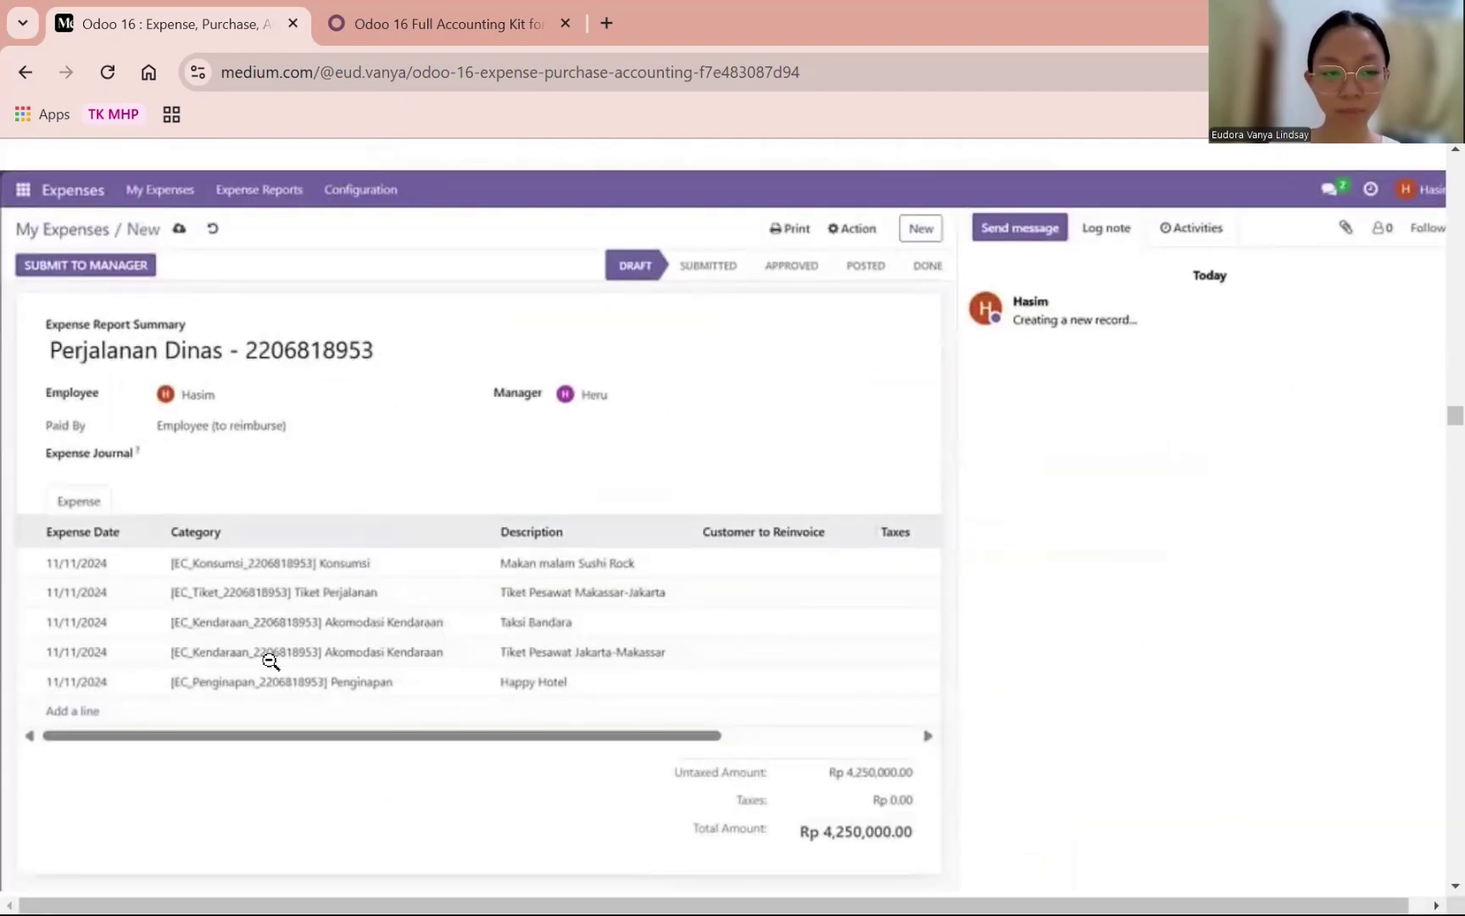
{"action": "left_click", "coordinate": [582, 645]}
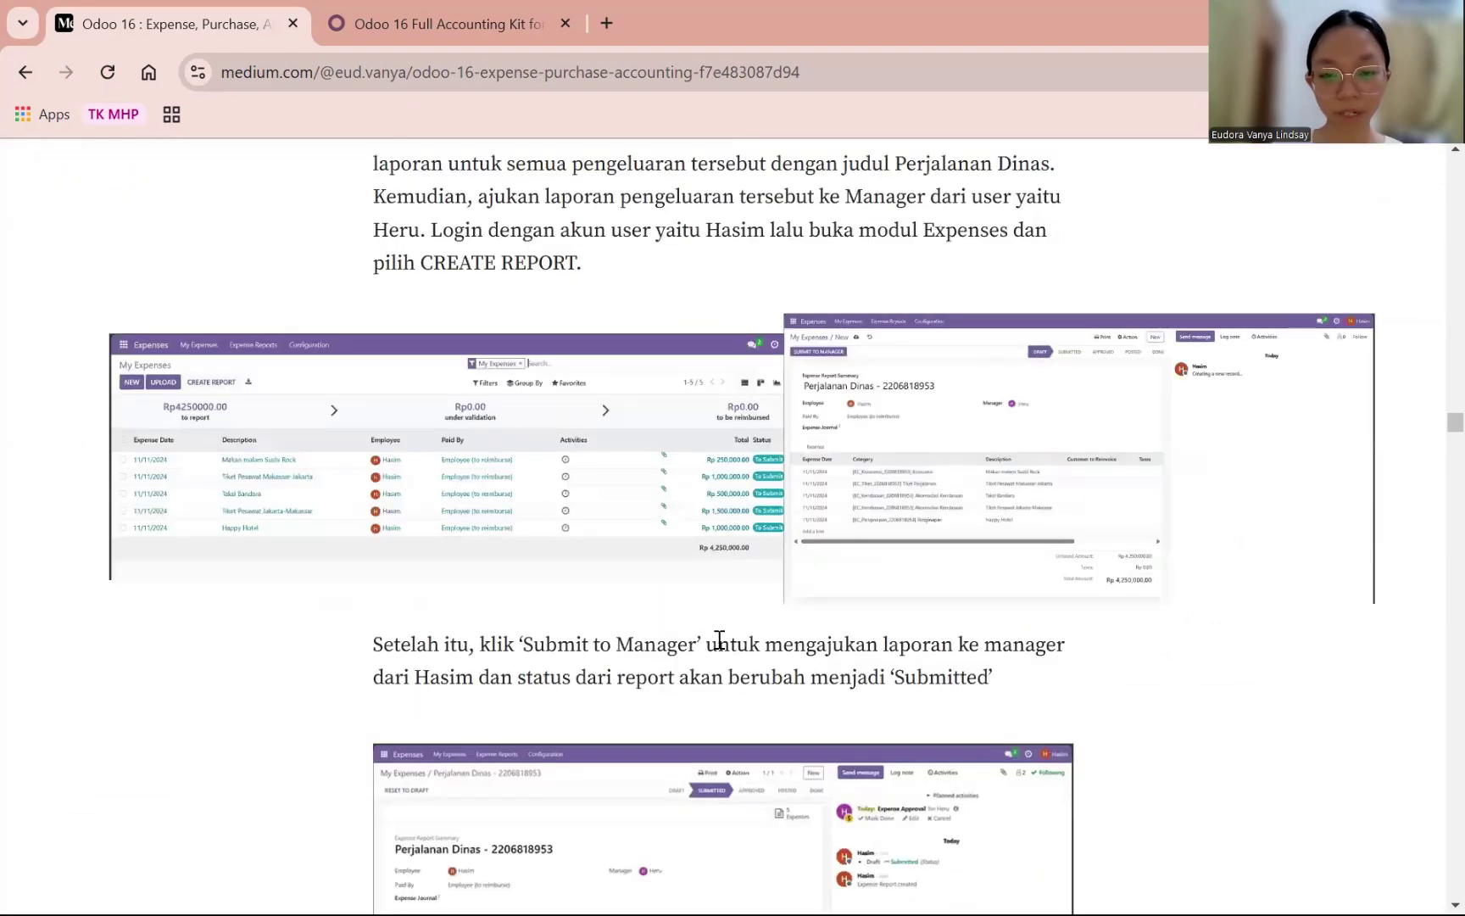
{"action": "left_click", "coordinate": [1014, 484]}
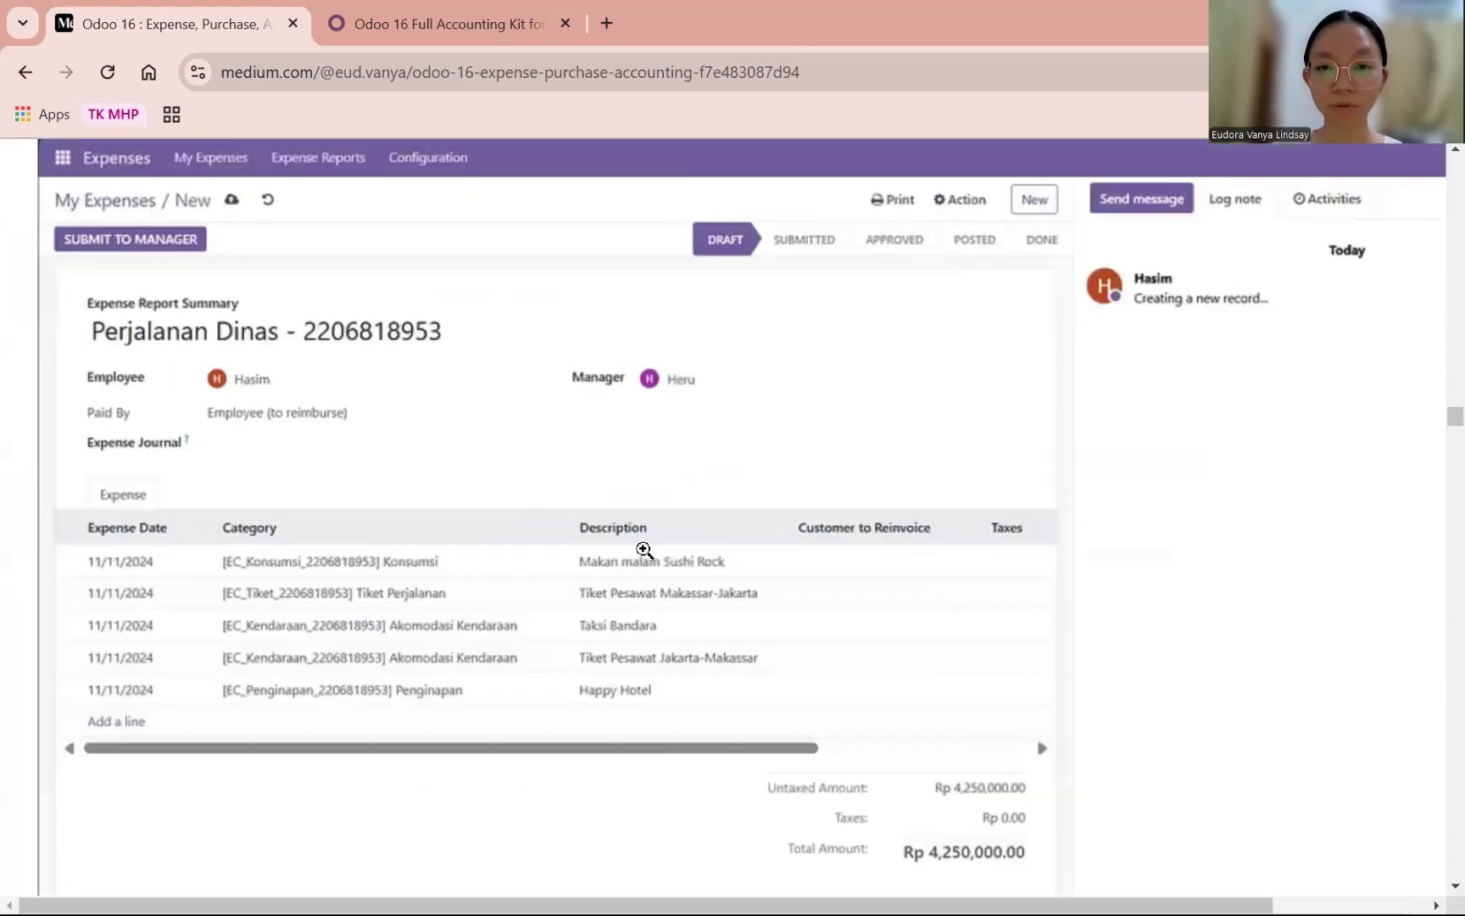
- Read the Submit to Manager instruction and view the enlarged screenshot of the submitted Perjalanan Dinas report
{"action": "scroll", "coordinate": [644, 543], "scroll_direction": "down", "scroll_amount": 5}
{"action": "scroll", "coordinate": [644, 530], "scroll_direction": "down", "scroll_amount": 1}
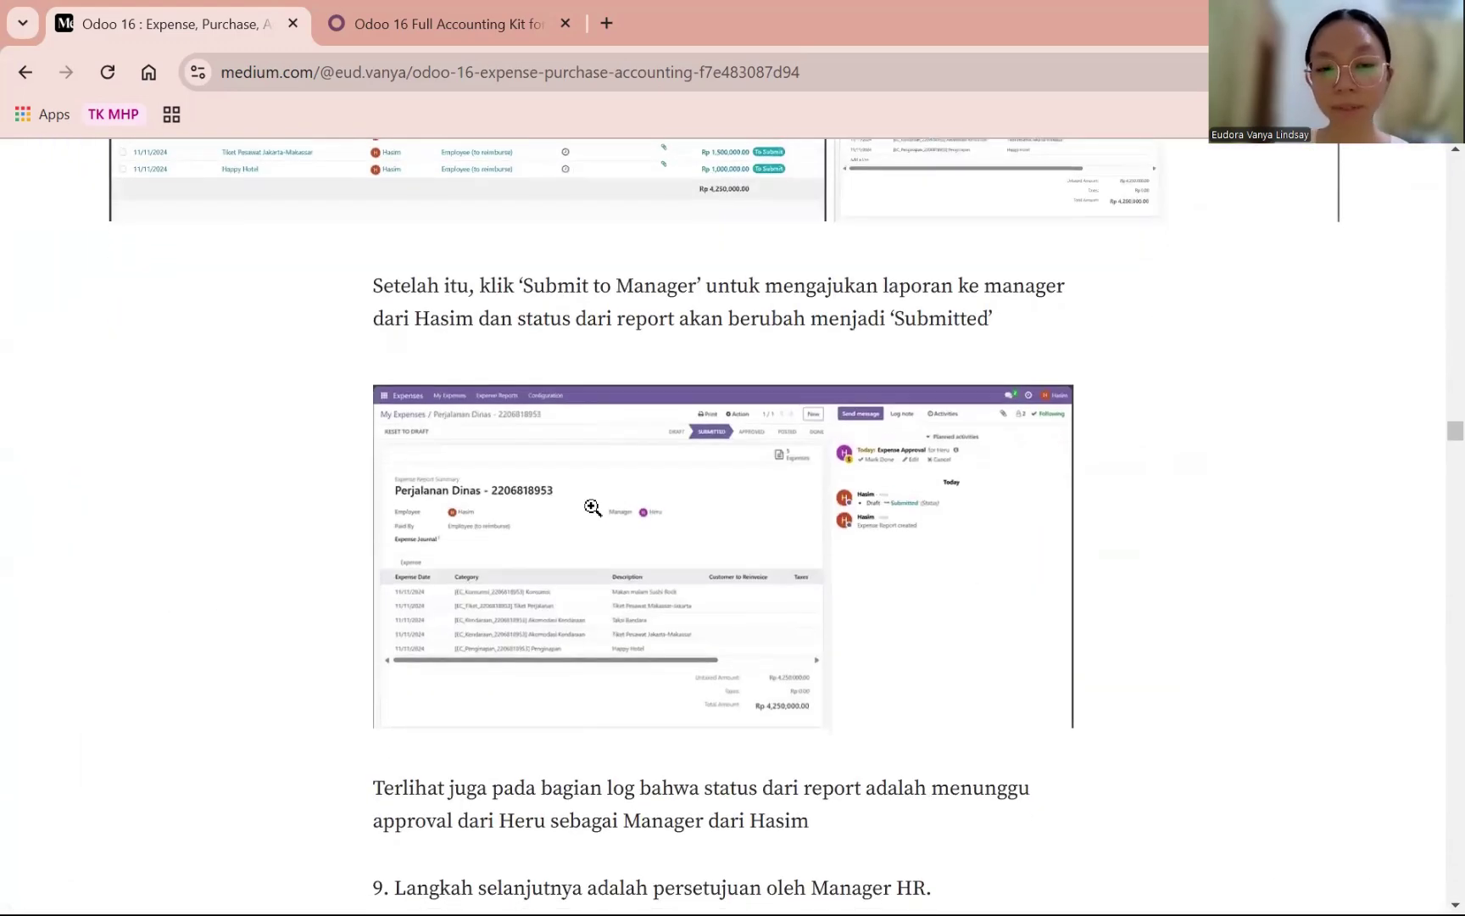
{"action": "left_click", "coordinate": [595, 501]}
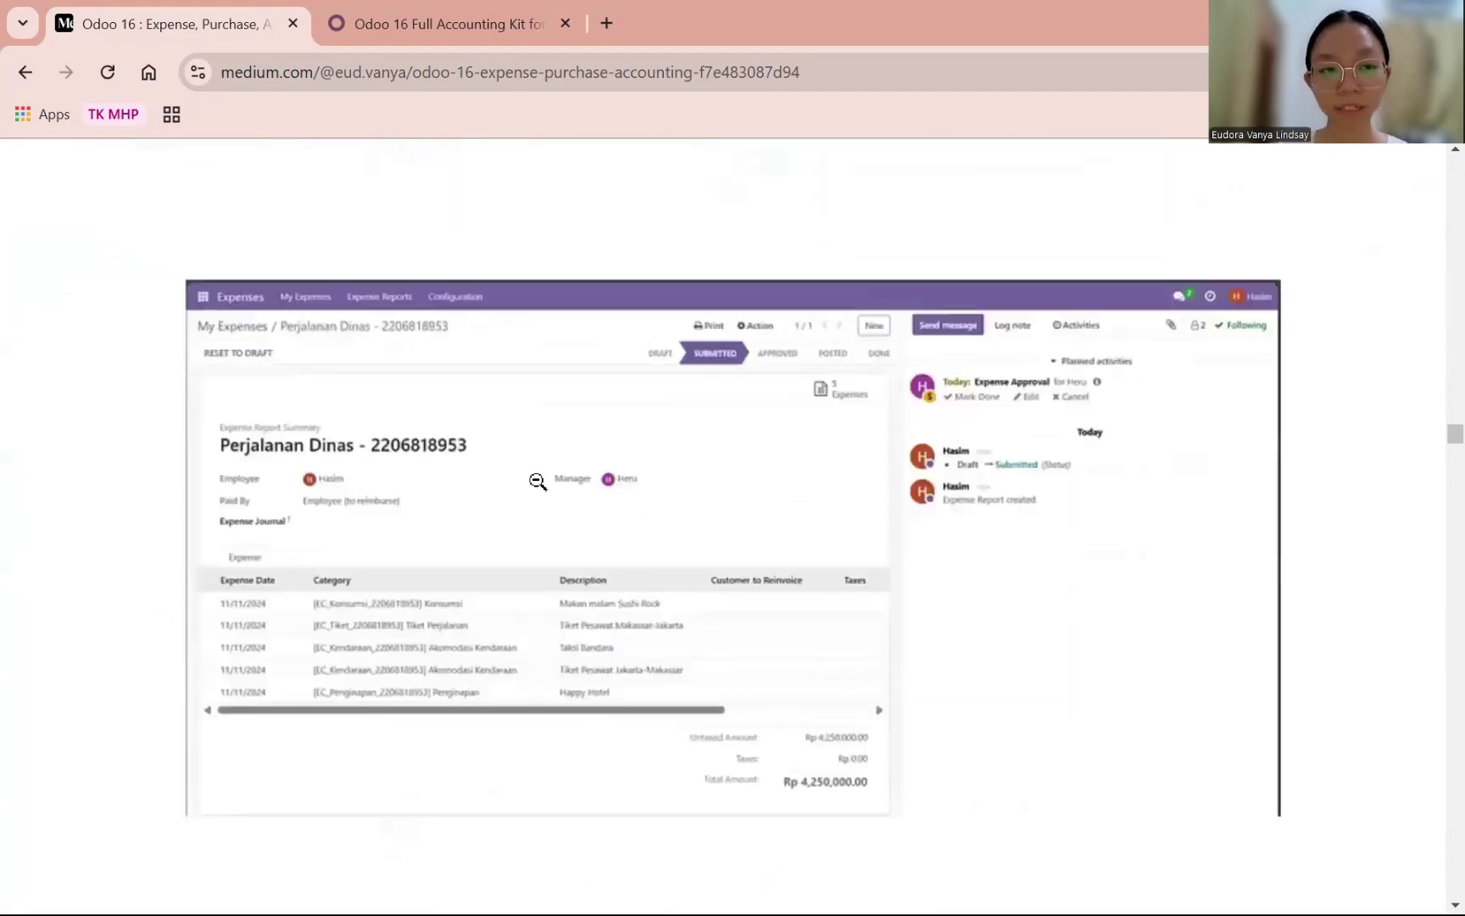
{"action": "left_click", "coordinate": [810, 413]}
- Return to the draft Perjalanan Dinas report screenshot under item 8 and check where it is submitted to the manager
{"action": "scroll", "coordinate": [813, 415], "scroll_direction": "up", "scroll_amount": 4}
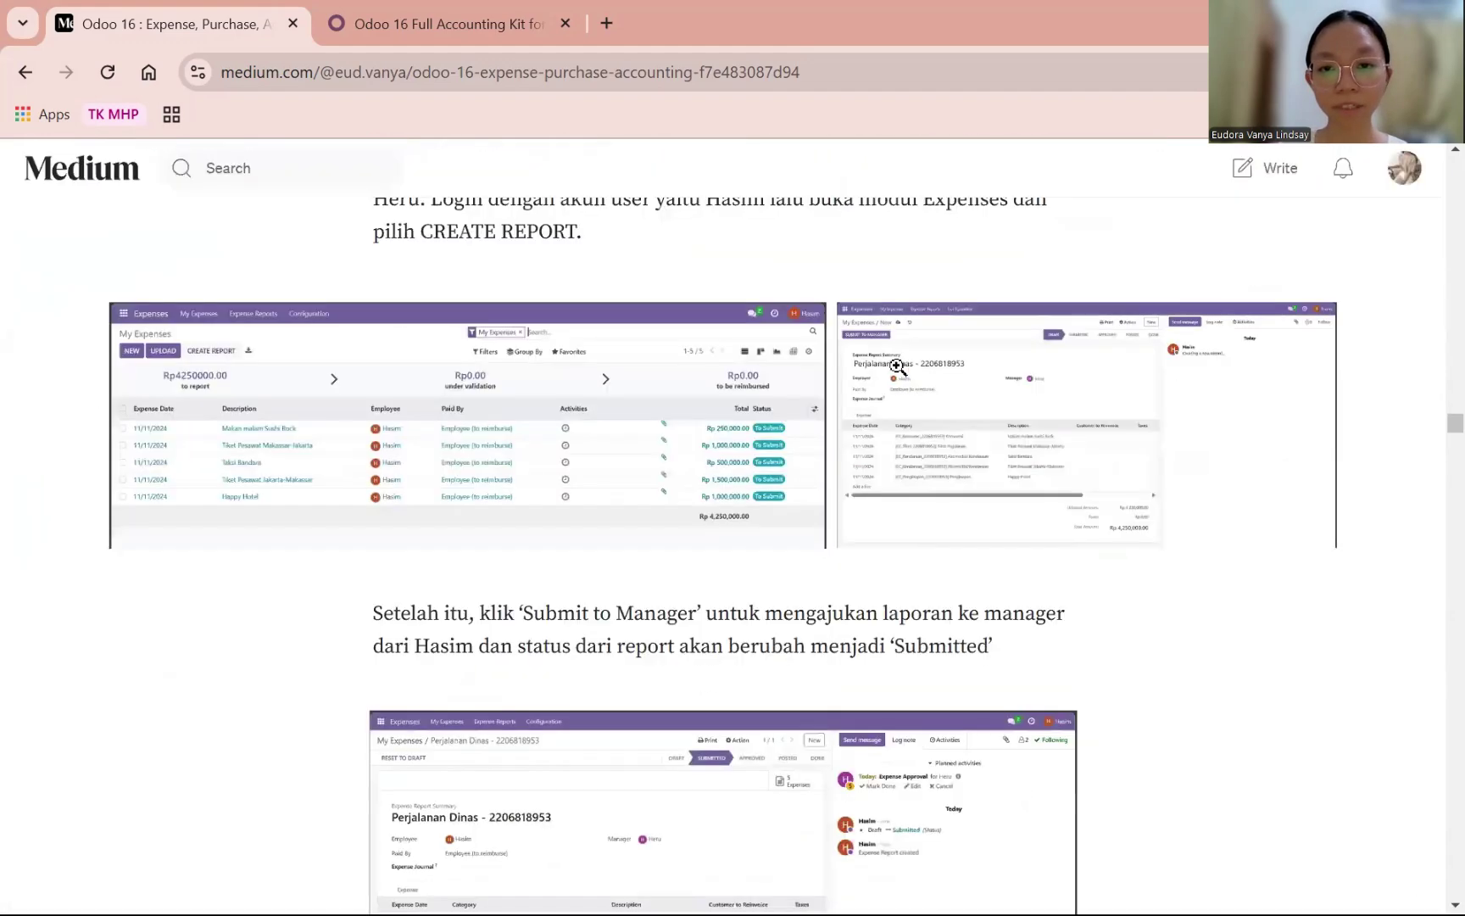
{"action": "left_click", "coordinate": [897, 368]}
{"action": "left_click", "coordinate": [511, 354]}
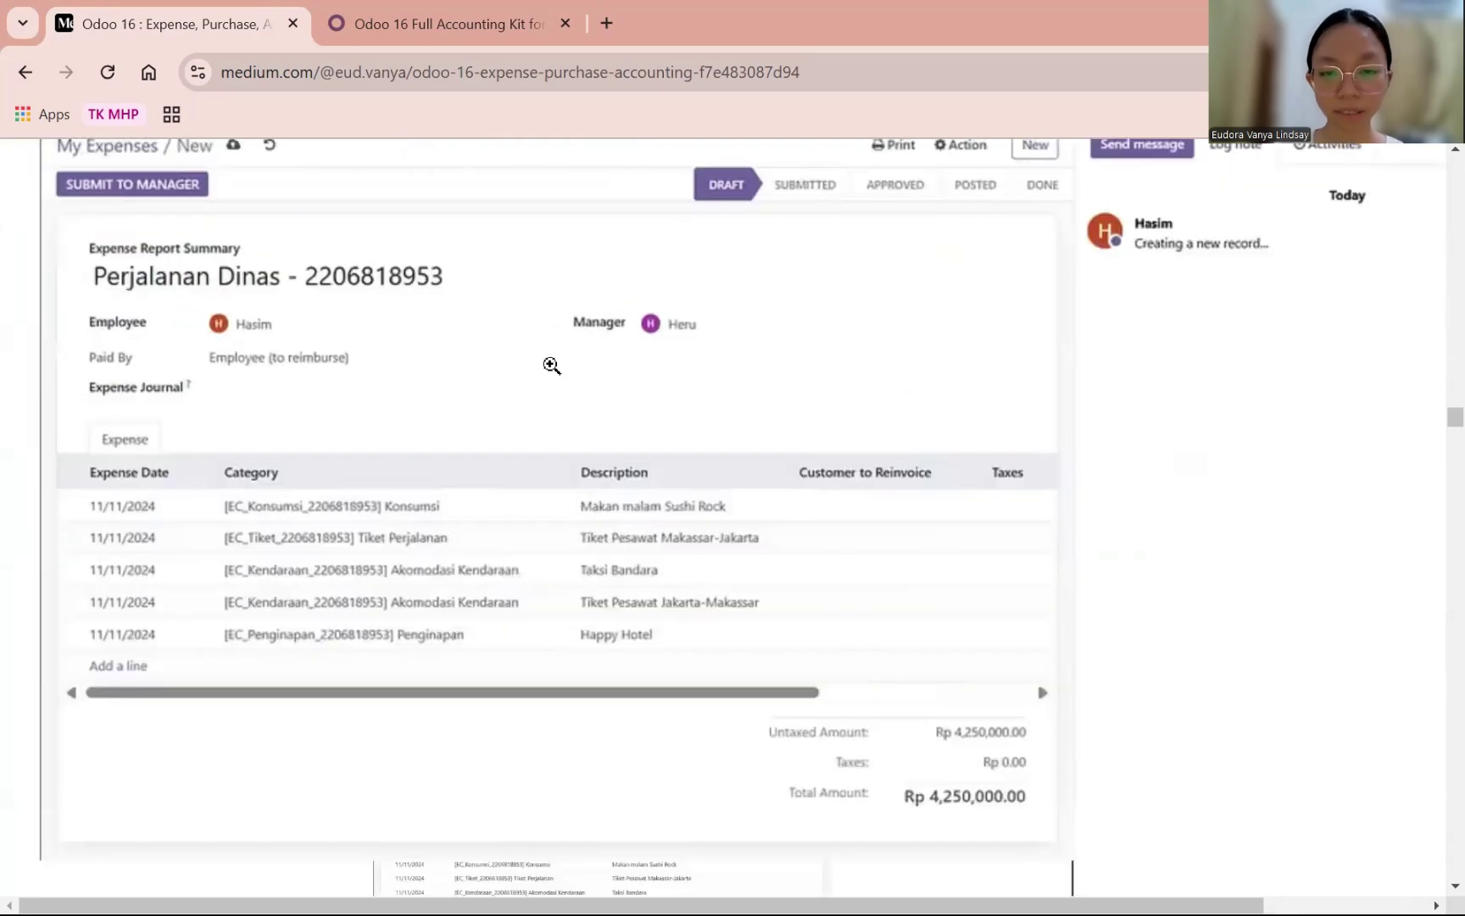
- Examine the status and approval log of the enlarged submitted report, and read on to item 9 about Manager HR approval
{"action": "scroll", "coordinate": [797, 585], "scroll_direction": "down", "scroll_amount": 3}
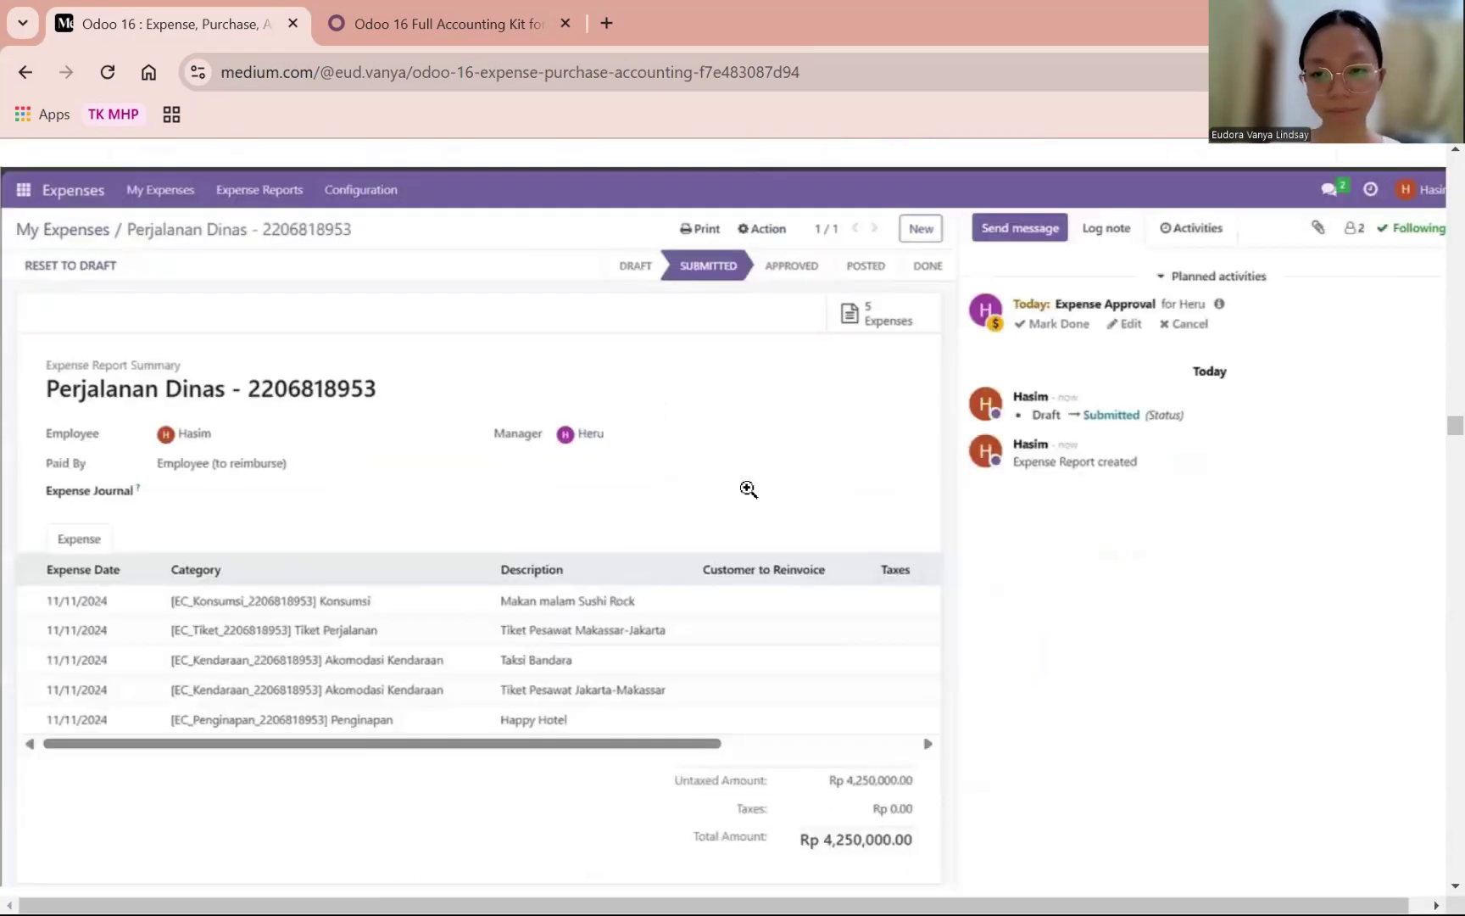
{"action": "scroll", "coordinate": [747, 488], "scroll_direction": "down", "scroll_amount": 3}
{"action": "scroll", "coordinate": [748, 488], "scroll_direction": "down", "scroll_amount": 2}
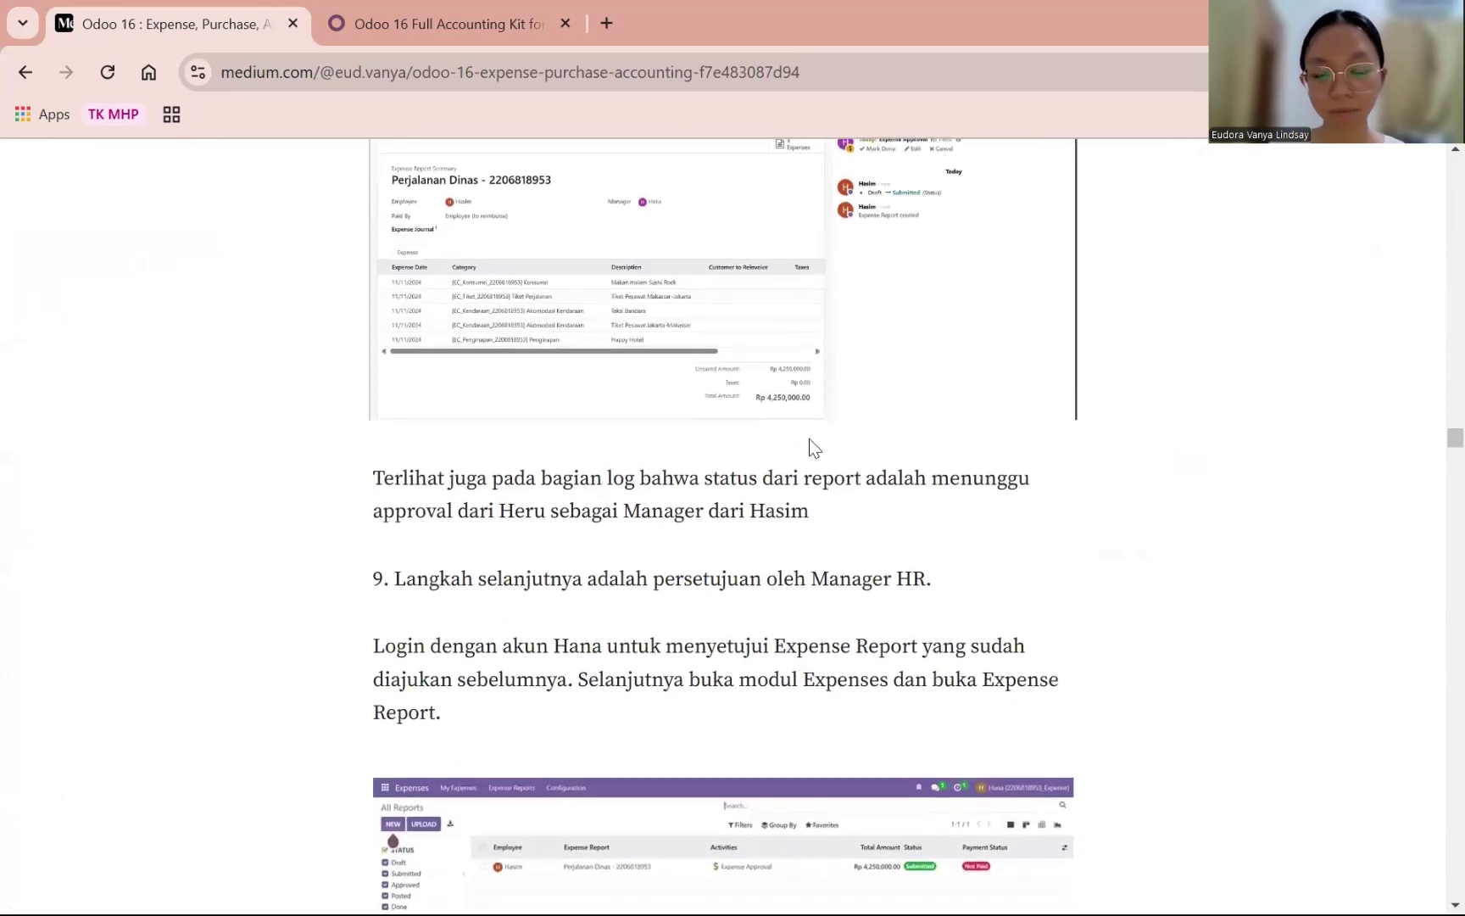
{"action": "left_click", "coordinate": [859, 362]}
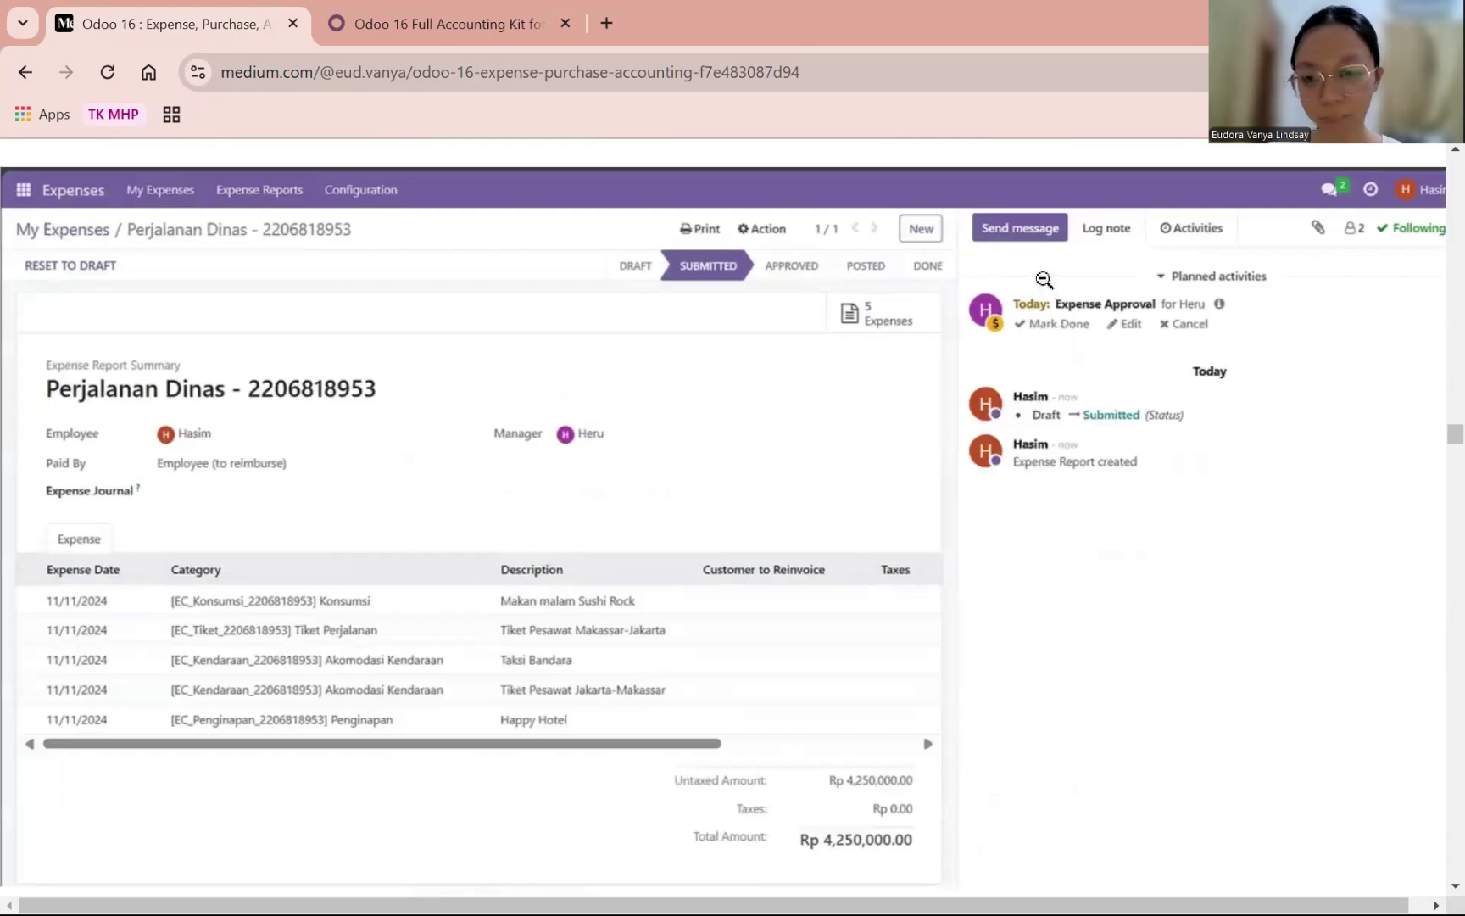
{"action": "left_click", "coordinate": [953, 291]}
{"action": "scroll", "coordinate": [941, 331], "scroll_direction": "down", "scroll_amount": 1}
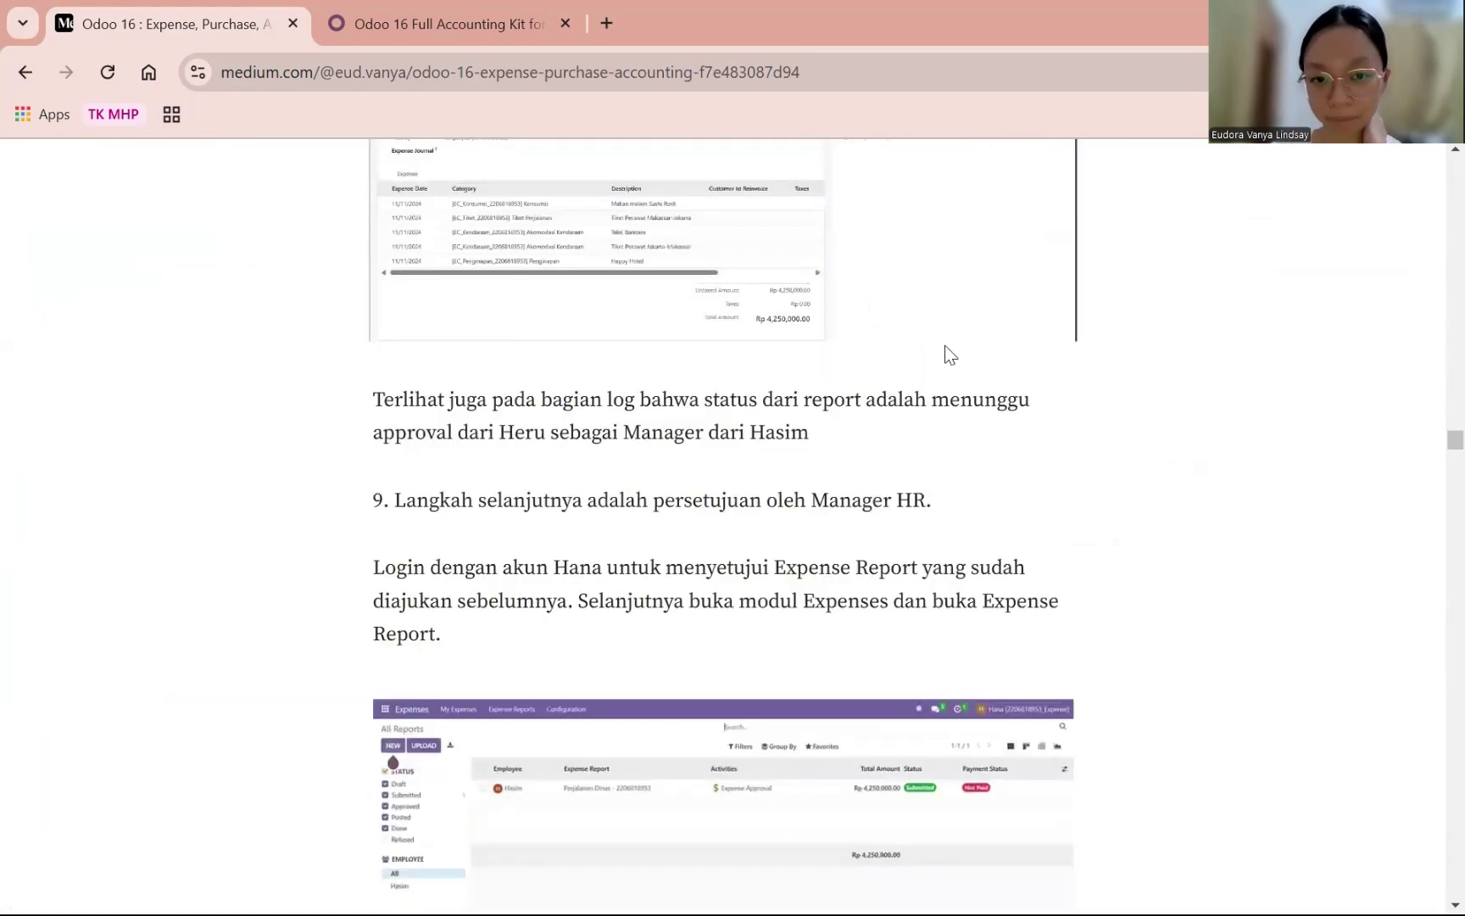
- Read item 9 about Manager HR approval and examine the enlarged All Reports list screenshot from the Expenses module
{"action": "scroll", "coordinate": [950, 354], "scroll_direction": "down", "scroll_amount": 2}
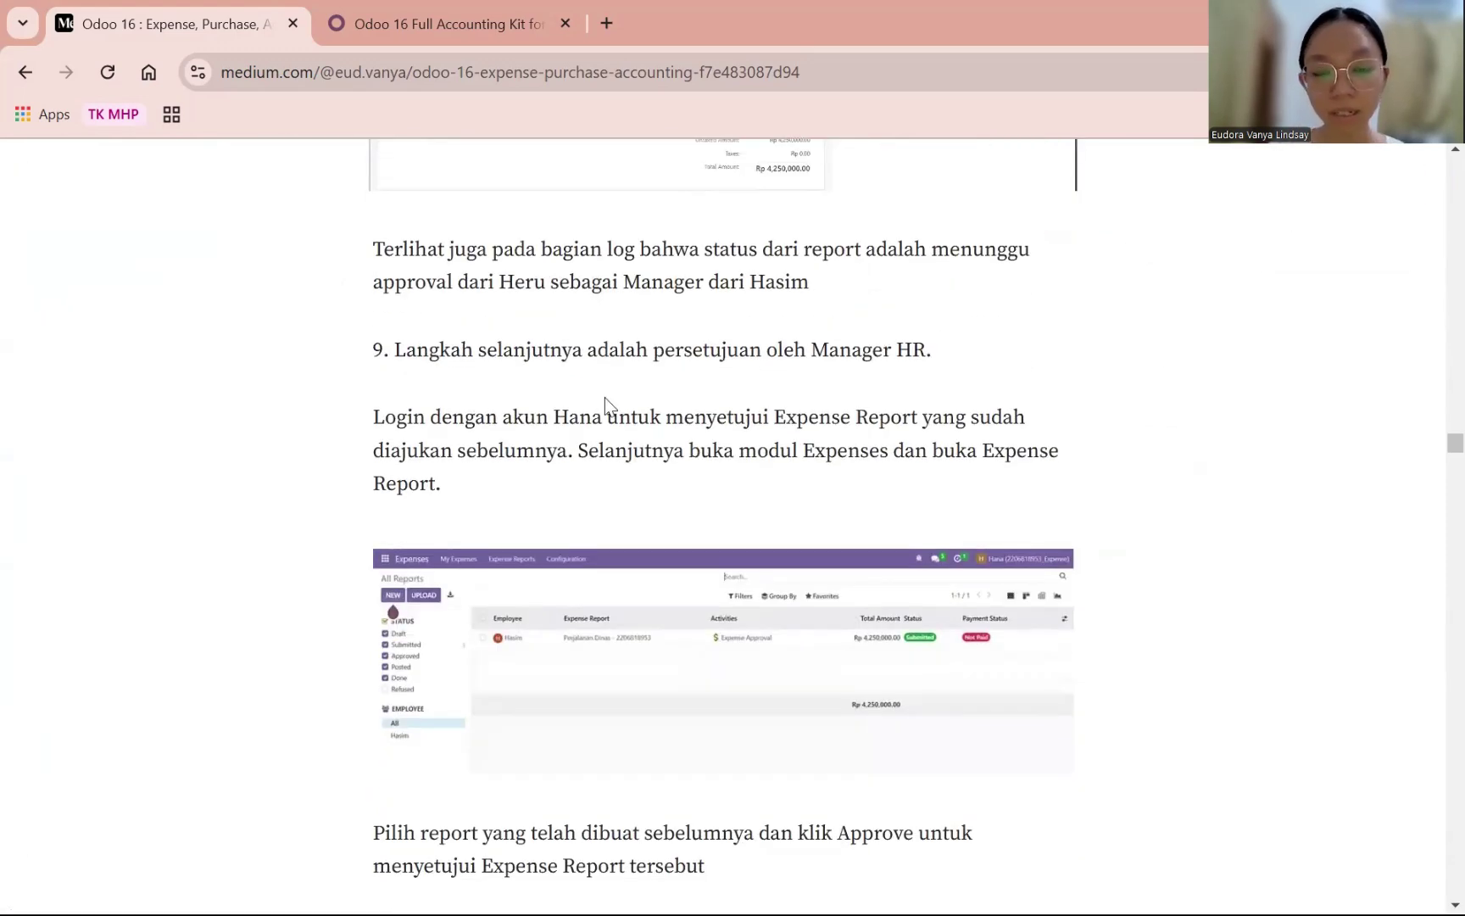
{"action": "scroll", "coordinate": [598, 381], "scroll_direction": "down", "scroll_amount": 1}
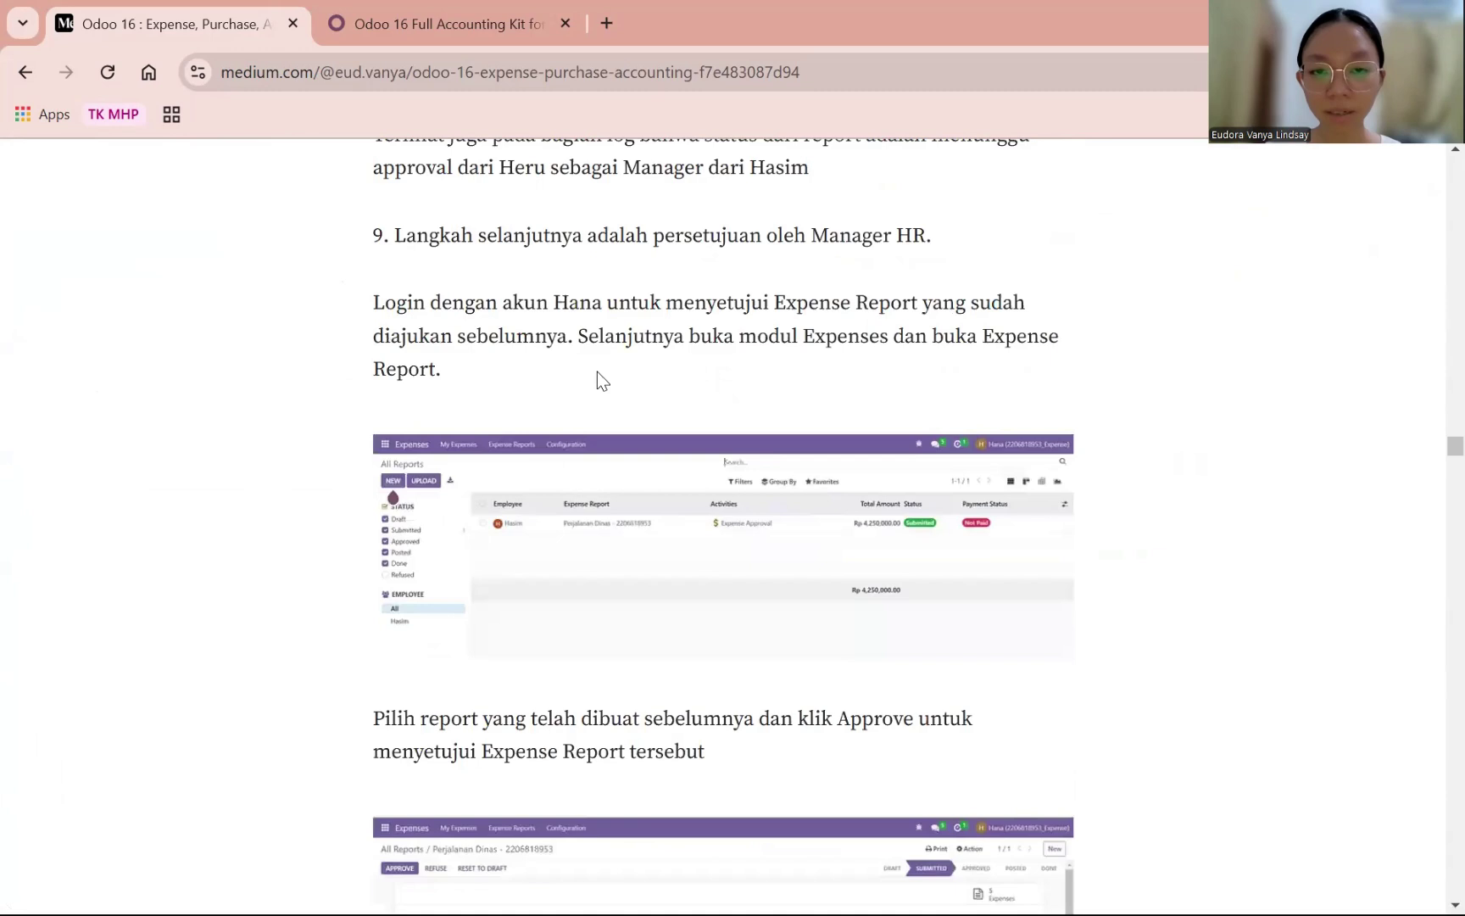
{"action": "scroll", "coordinate": [706, 457], "scroll_direction": "down", "scroll_amount": 1}
{"action": "left_click", "coordinate": [706, 457]}
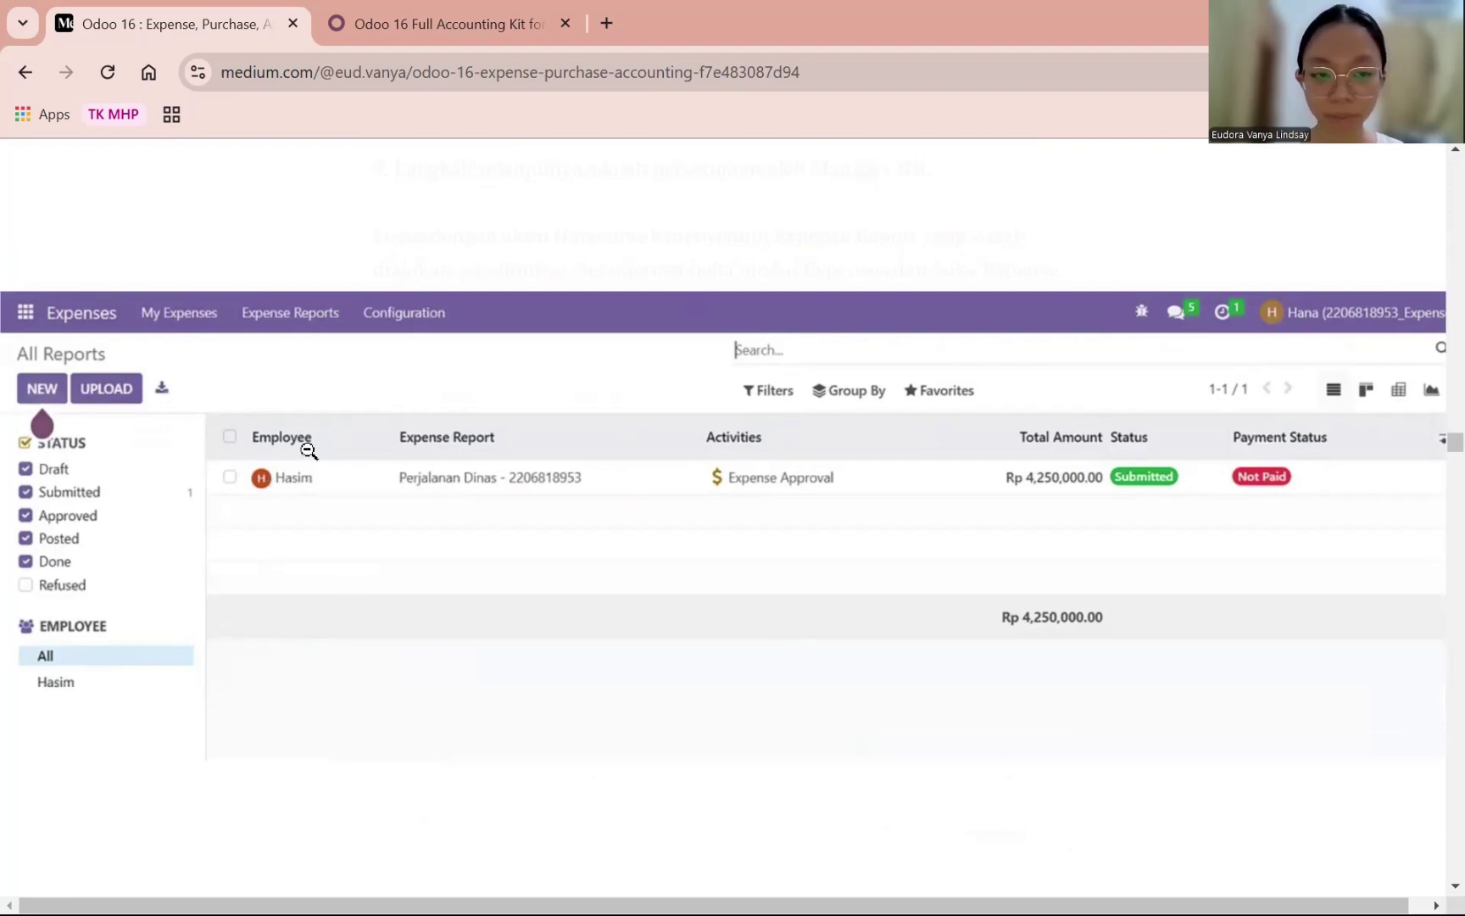
{"action": "left_click", "coordinate": [644, 663]}
- Read the Approve instruction and examine the enlarged screenshot of the submitted Perjalanan Dinas report awaiting approval
{"action": "scroll", "coordinate": [645, 664], "scroll_direction": "down", "scroll_amount": 4}
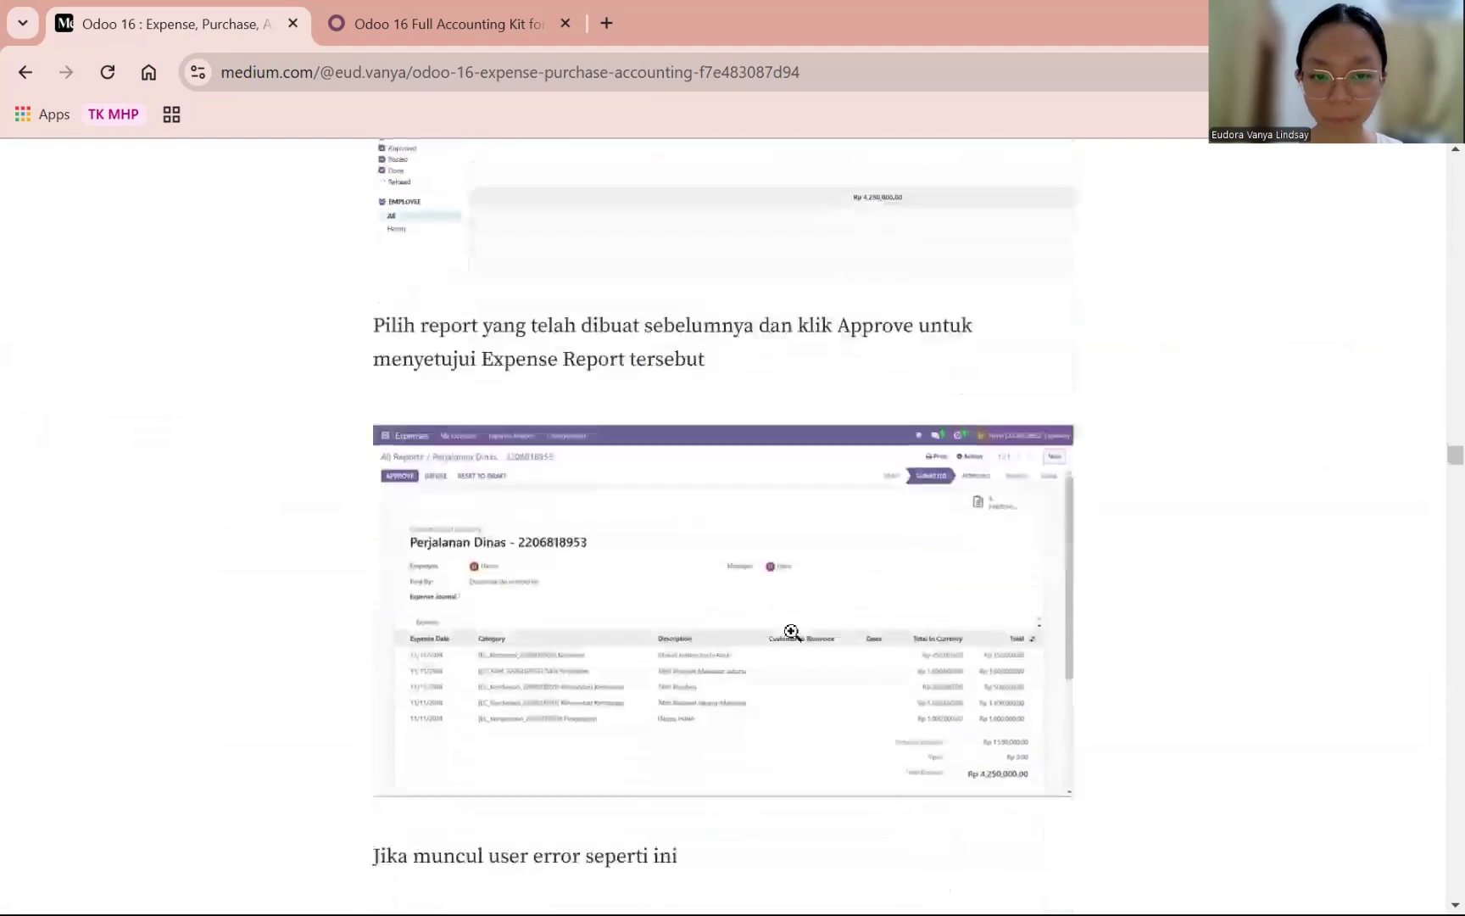
{"action": "scroll", "coordinate": [802, 675], "scroll_direction": "down", "scroll_amount": 1}
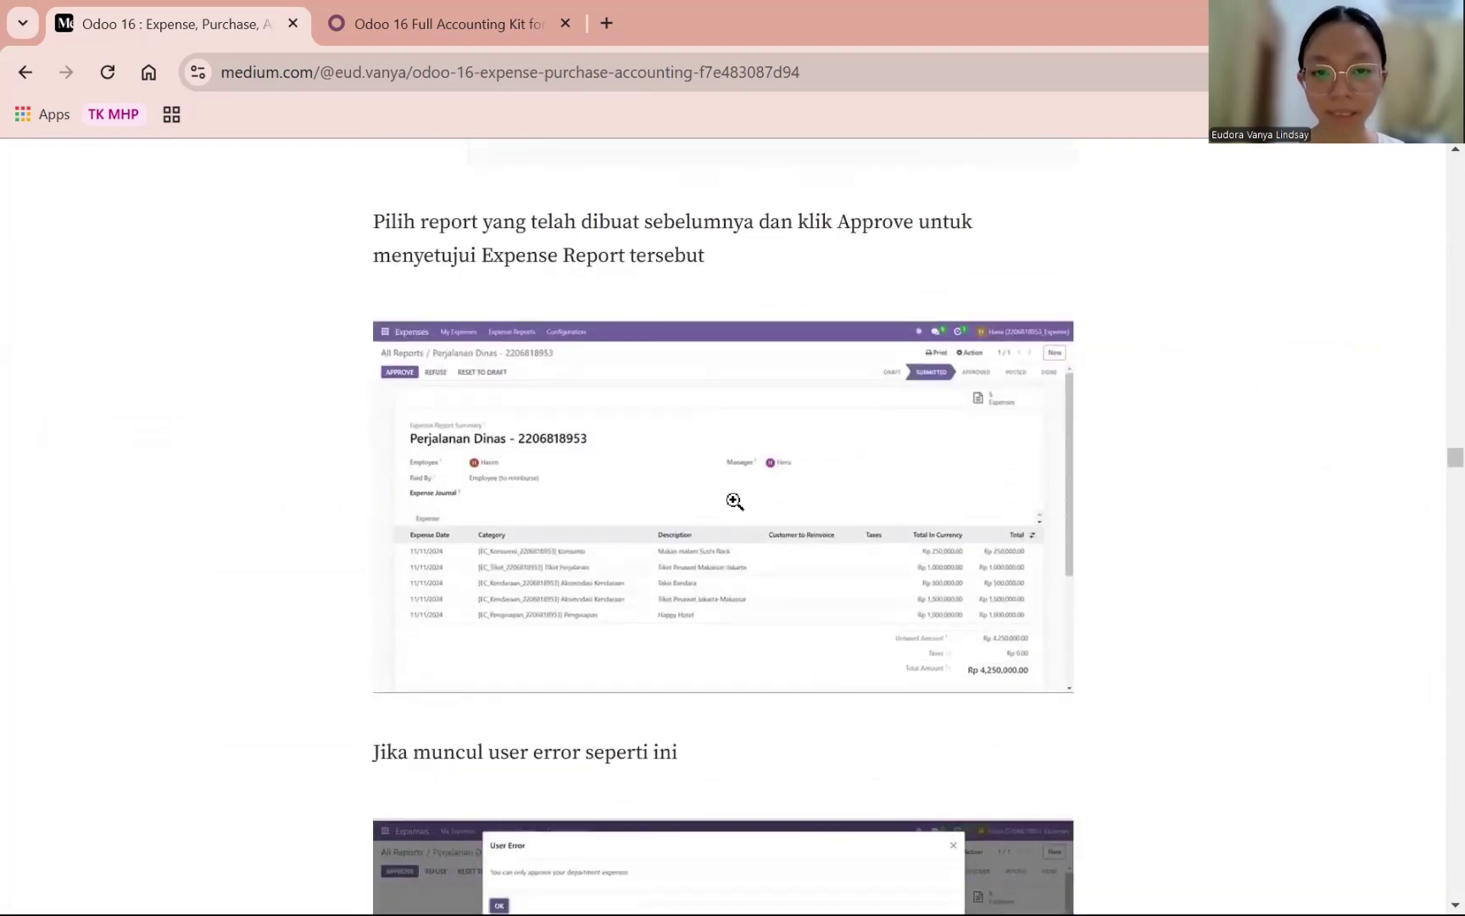
{"action": "left_click", "coordinate": [832, 526]}
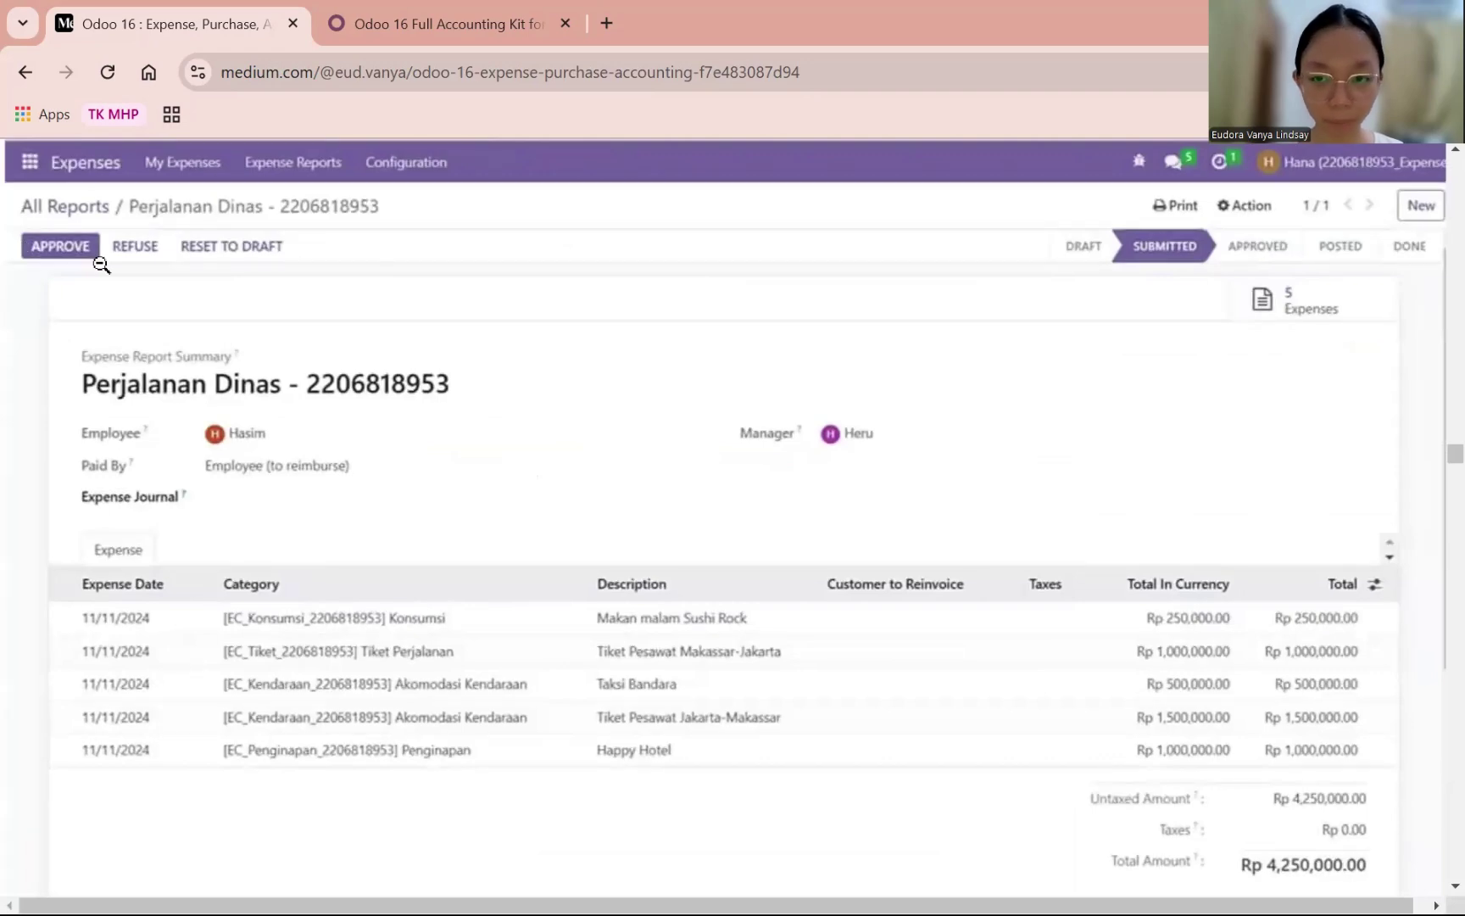
{"action": "left_click", "coordinate": [760, 513]}
- Read on to the user error section and view its enlarged User Error dialog screenshot
{"action": "scroll", "coordinate": [762, 514], "scroll_direction": "down", "scroll_amount": 3}
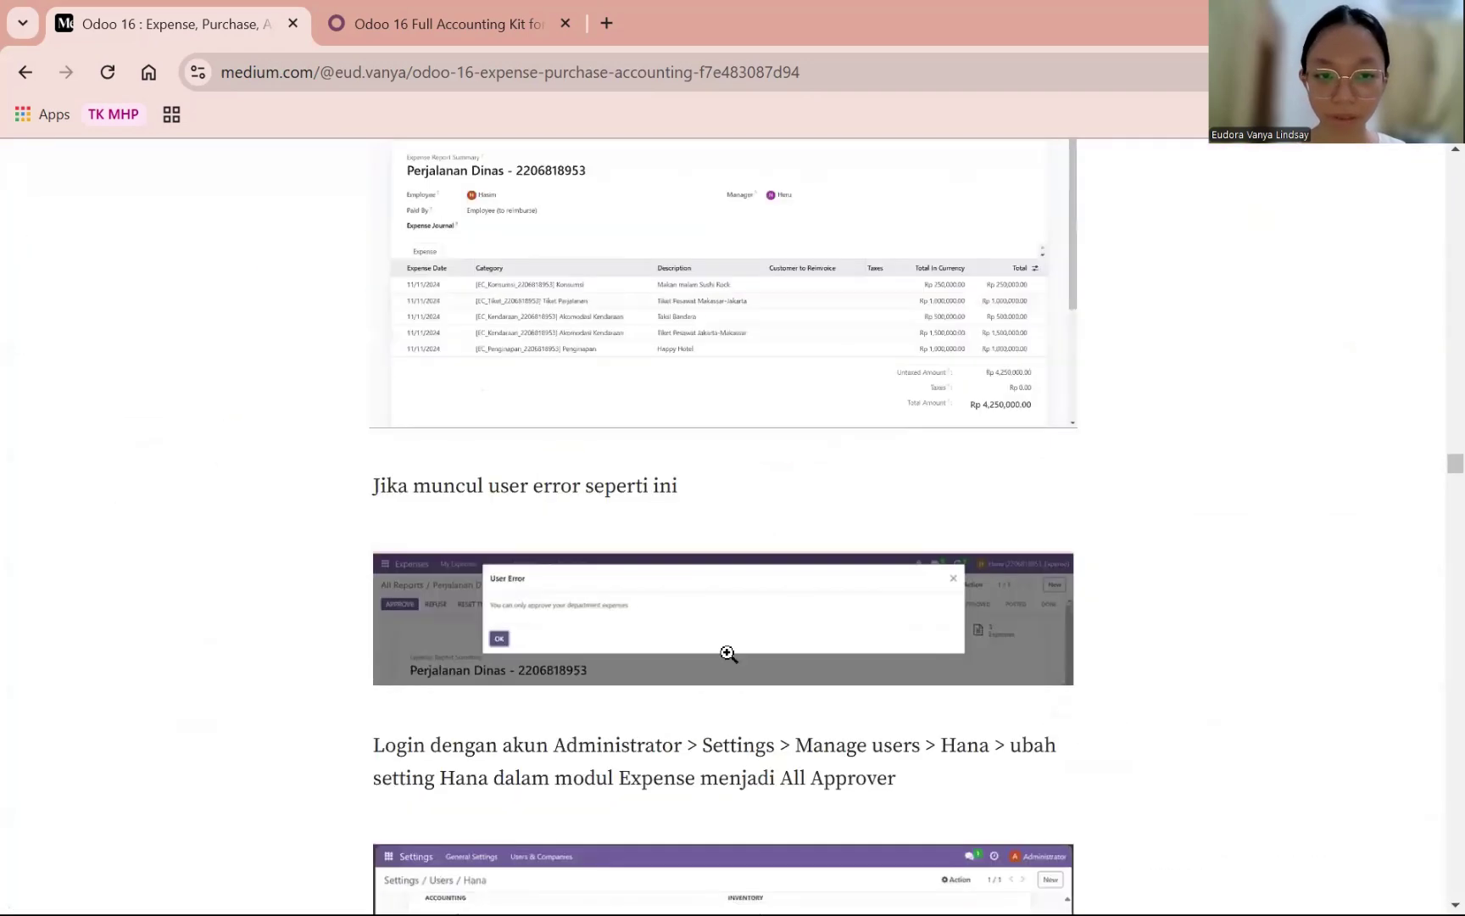
{"action": "scroll", "coordinate": [729, 653], "scroll_direction": "down", "scroll_amount": 2}
{"action": "left_click", "coordinate": [592, 516]}
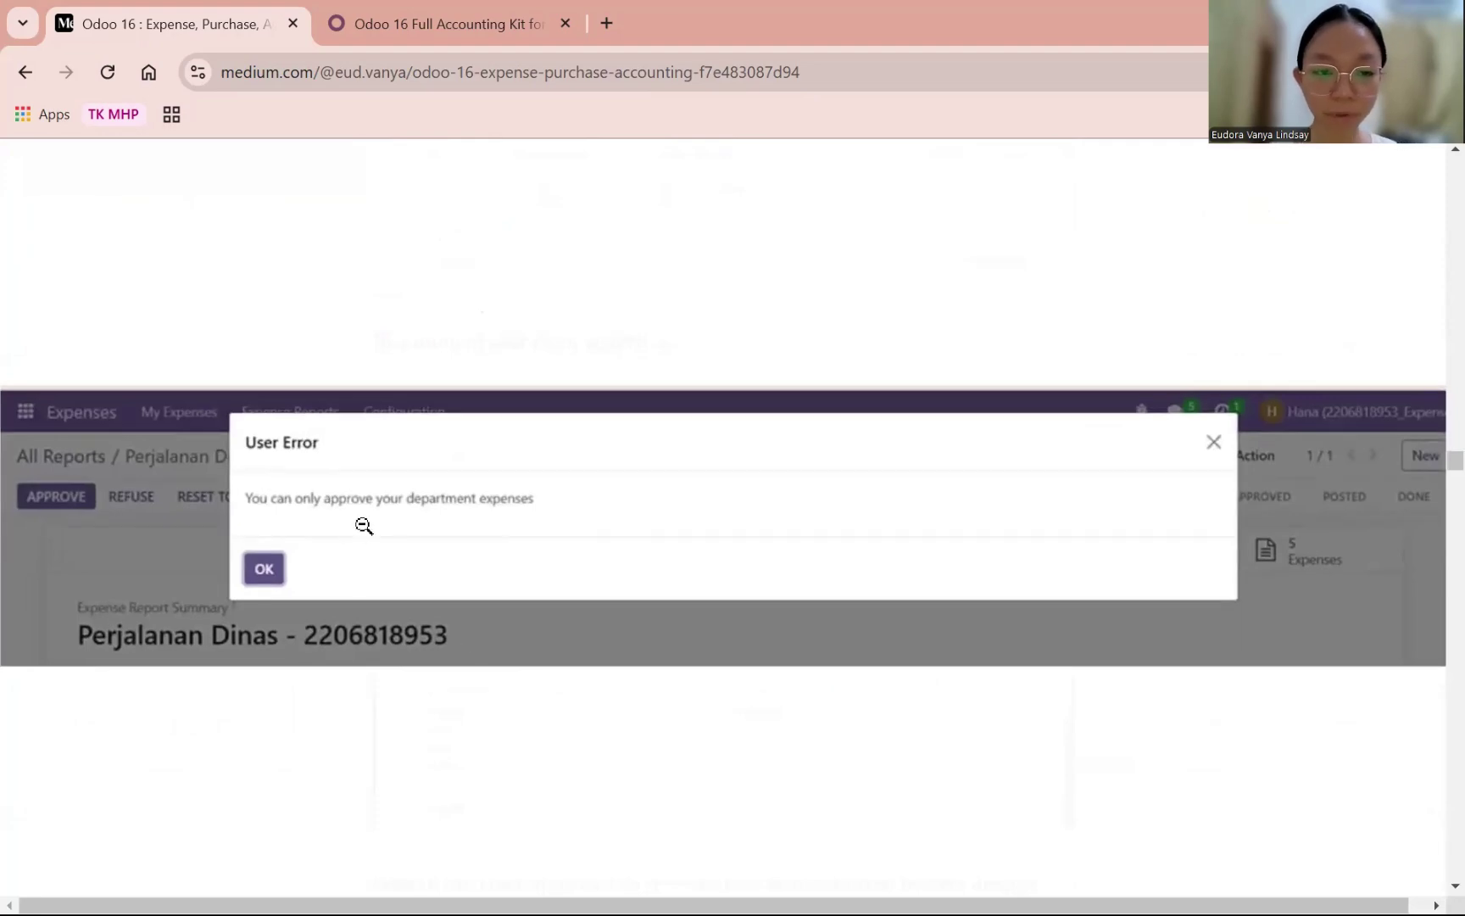
{"action": "left_click", "coordinate": [698, 480]}
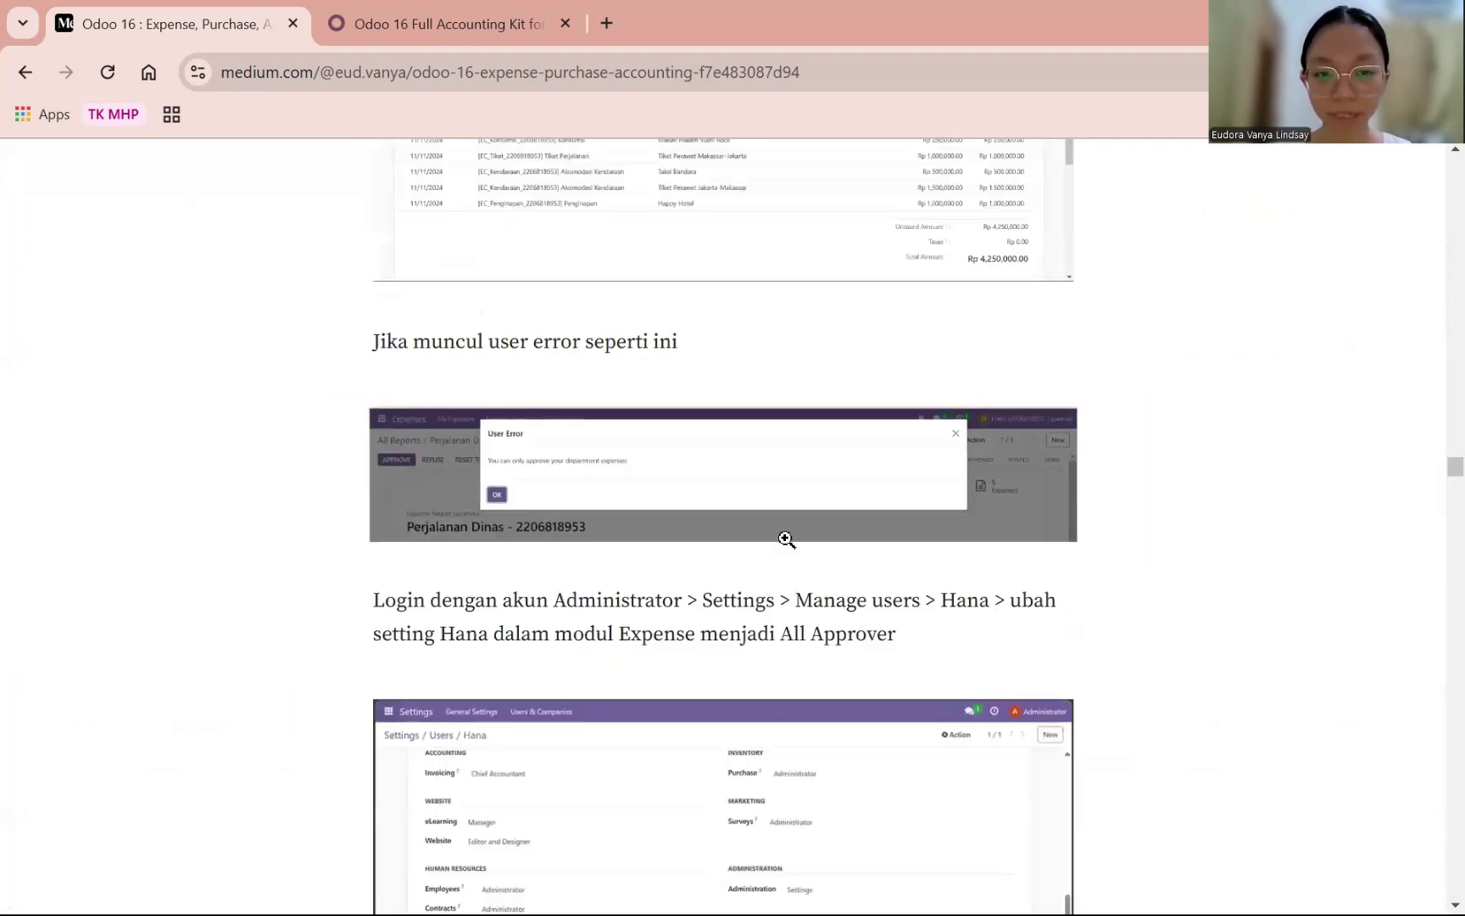
- Read the administrator fix for the approval error and check the Expenses access right in the enlarged user settings screenshot
{"action": "scroll", "coordinate": [785, 539], "scroll_direction": "down", "scroll_amount": 4}
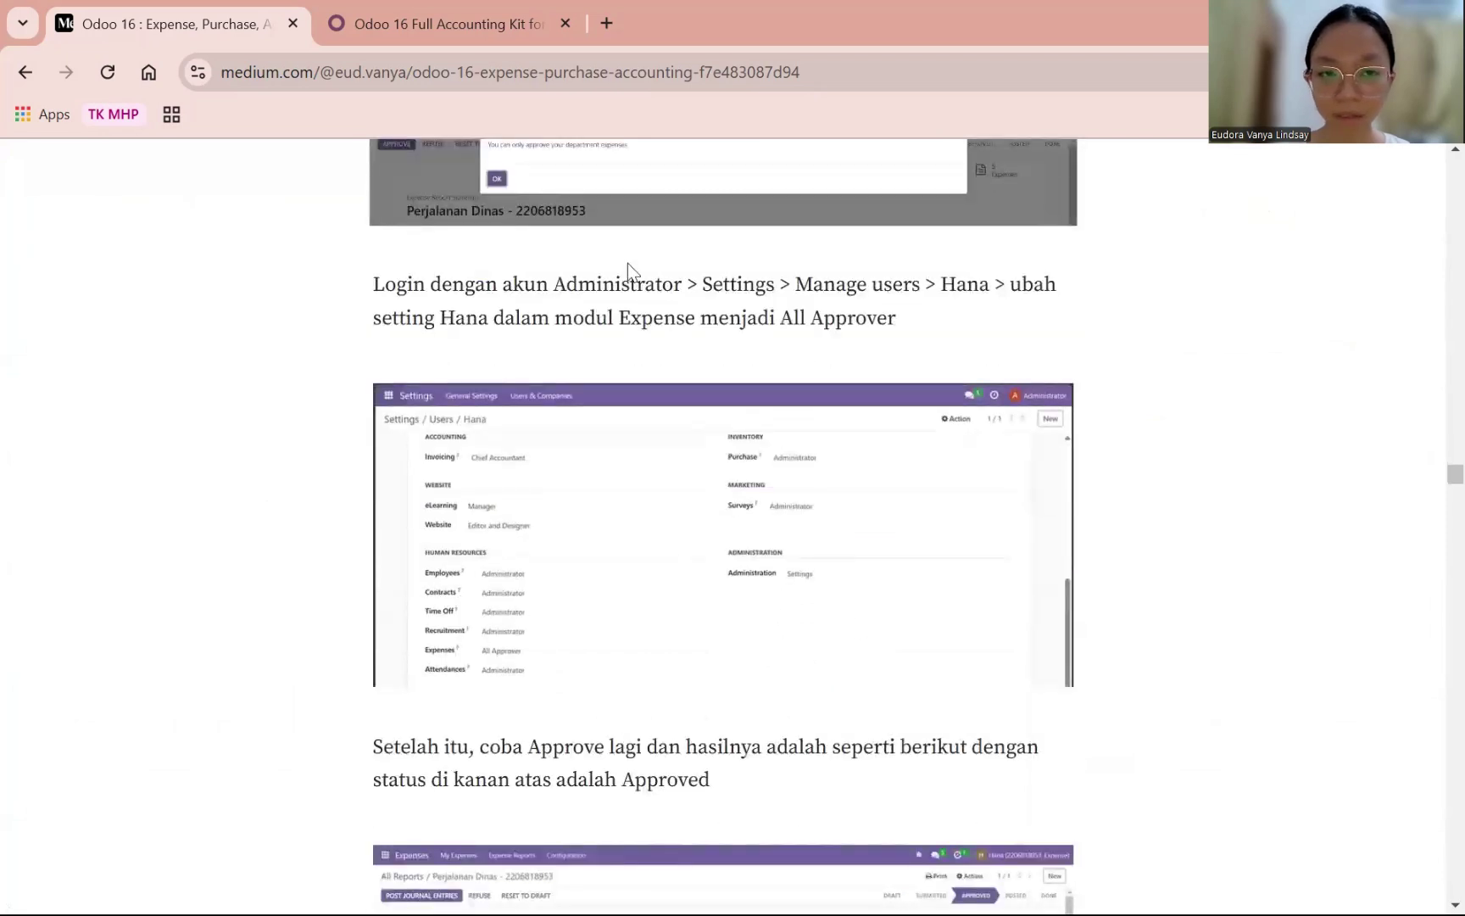
{"action": "scroll", "coordinate": [628, 411], "scroll_direction": "down", "scroll_amount": 1}
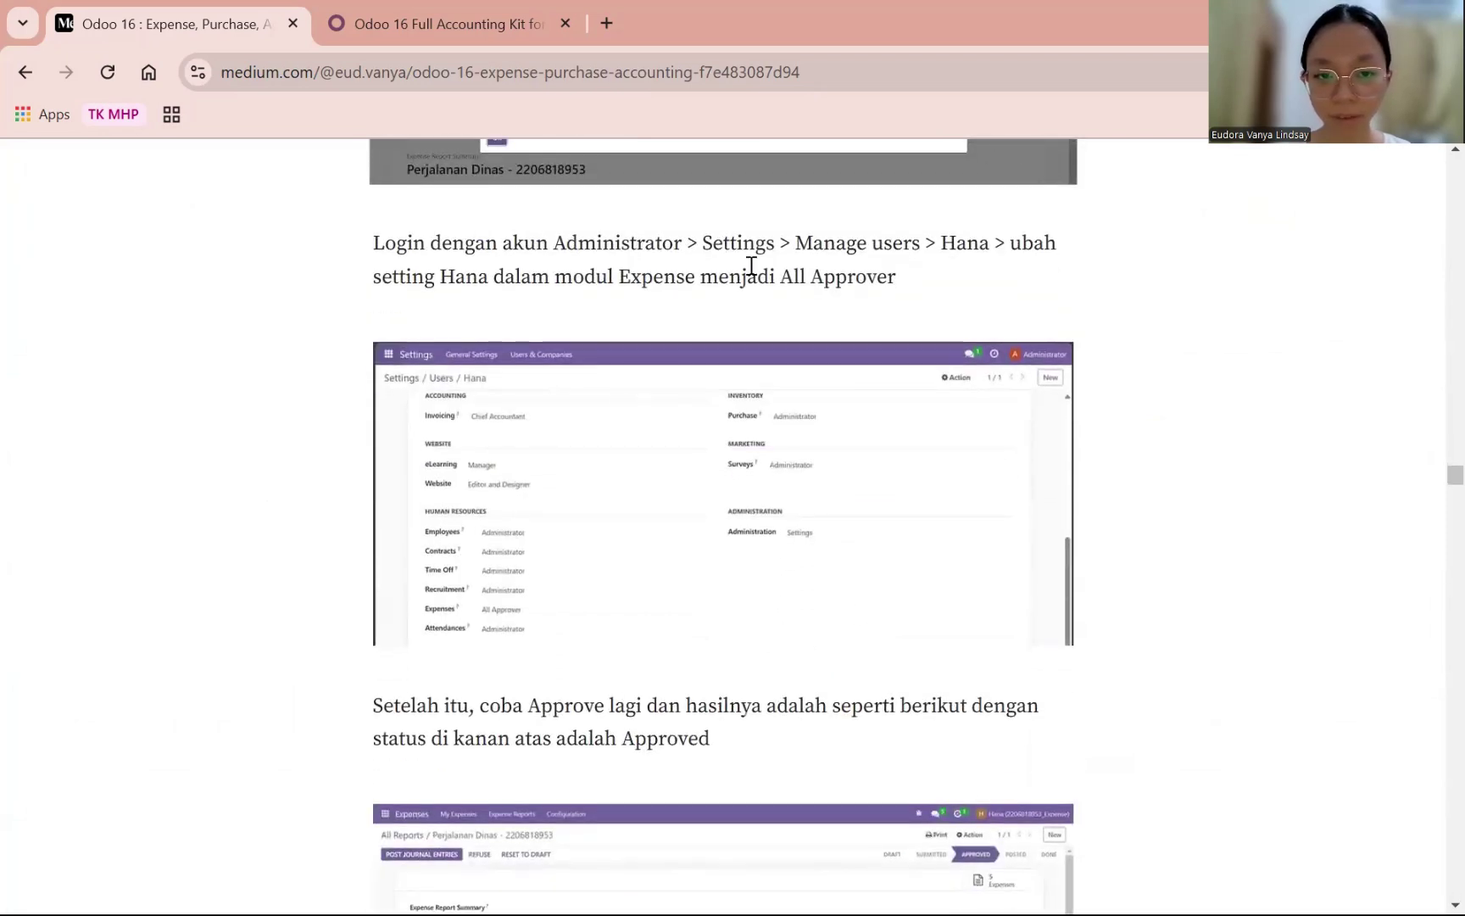
{"action": "scroll", "coordinate": [801, 424], "scroll_direction": "down", "scroll_amount": 1}
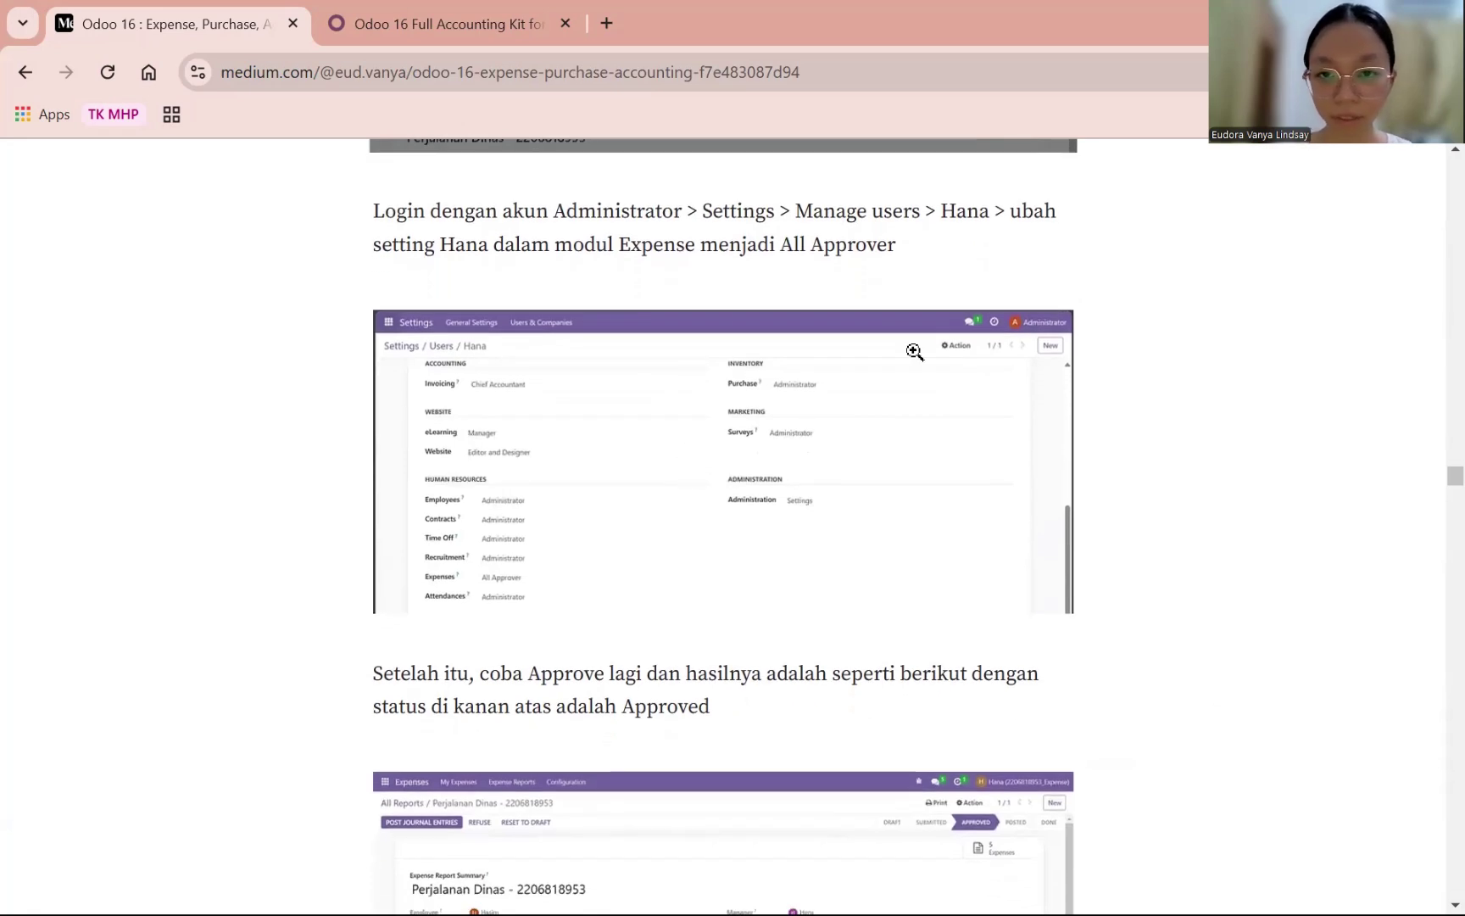
{"action": "left_click", "coordinate": [804, 411]}
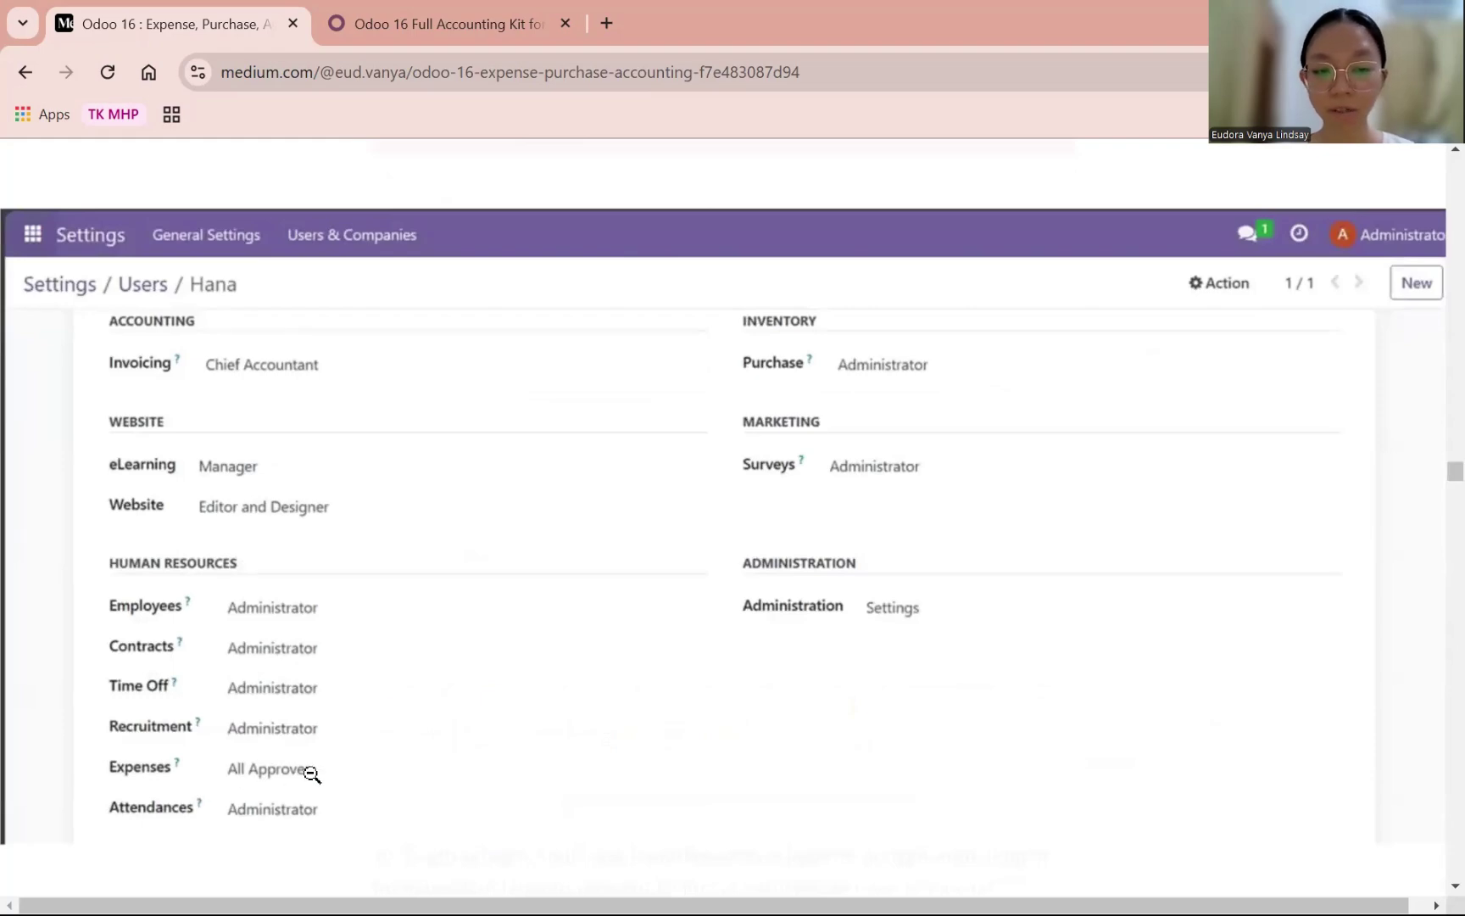
{"action": "left_click", "coordinate": [831, 523]}
- Read the retried approval instruction and examine the status in the enlarged Perjalanan Dinas report screenshot
{"action": "scroll", "coordinate": [751, 714], "scroll_direction": "down", "scroll_amount": 3}
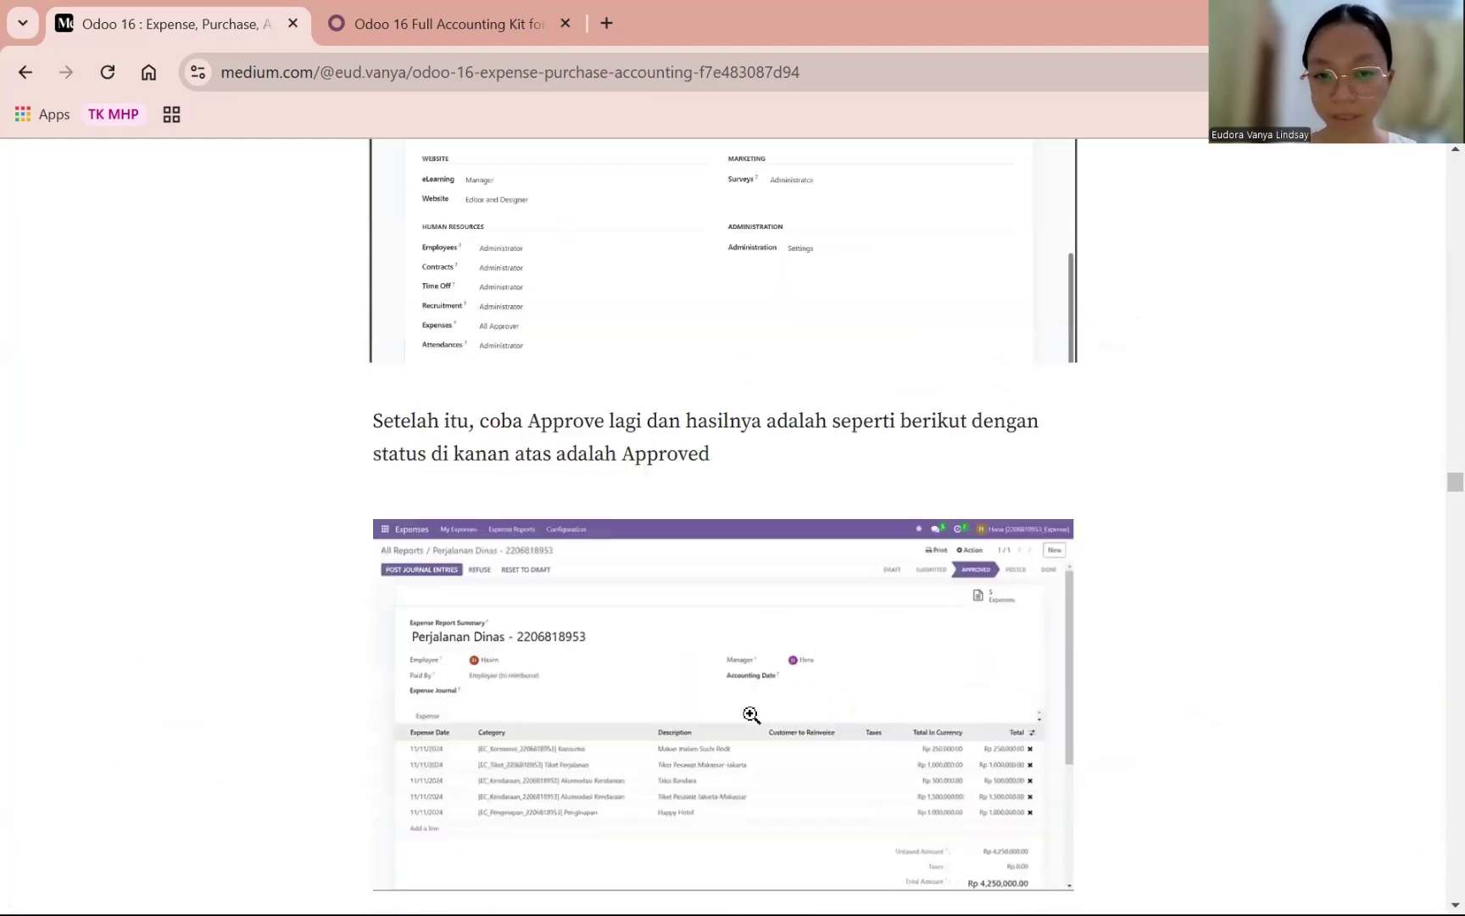
{"action": "scroll", "coordinate": [751, 714], "scroll_direction": "down", "scroll_amount": 2}
{"action": "scroll", "coordinate": [719, 503], "scroll_direction": "up", "scroll_amount": 1}
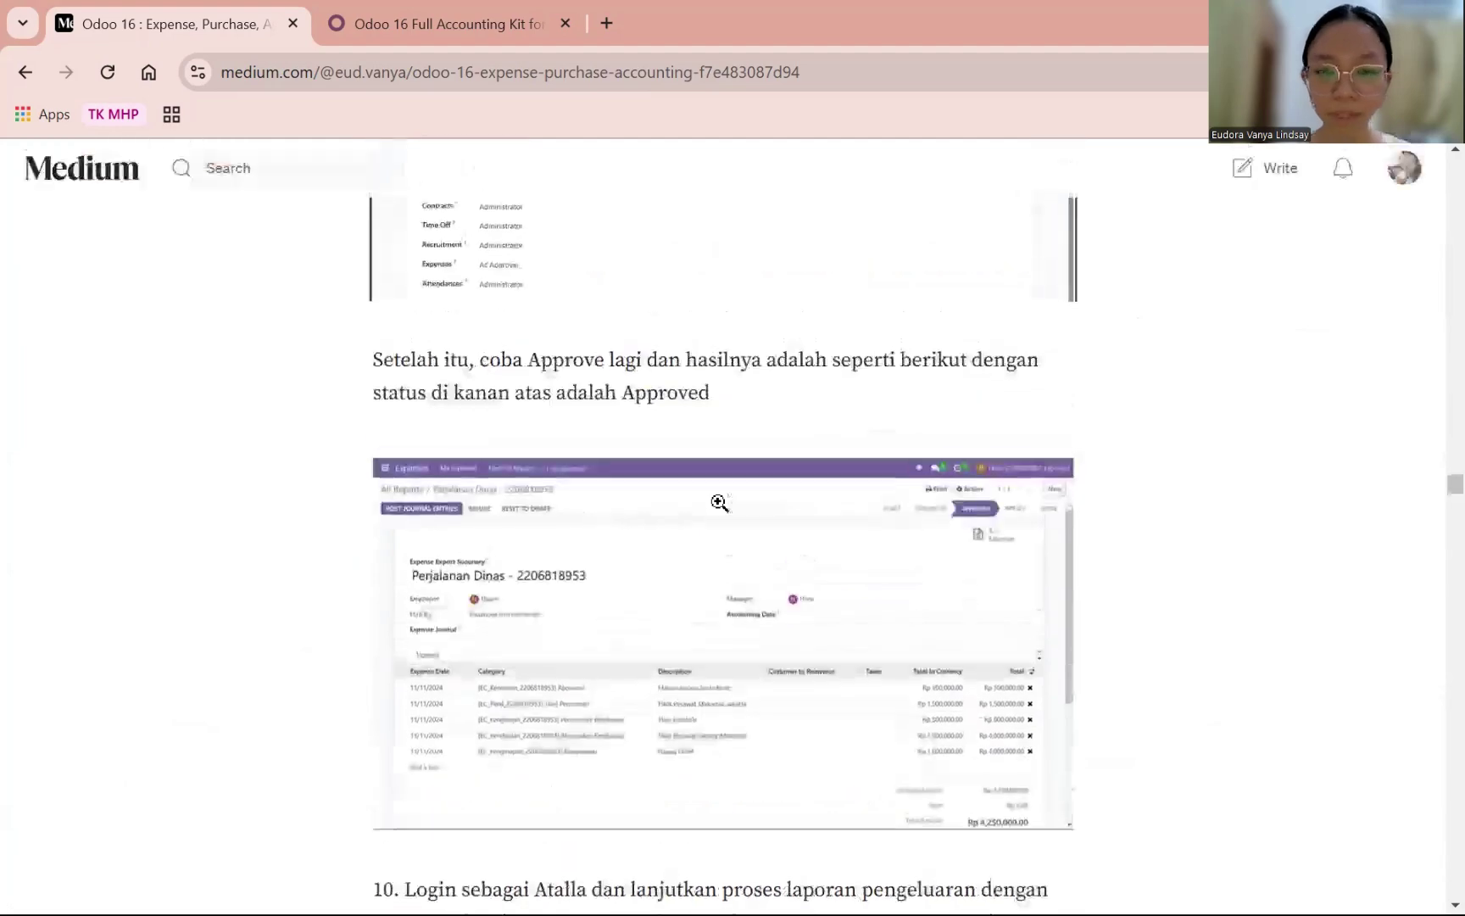
{"action": "left_click", "coordinate": [707, 615]}
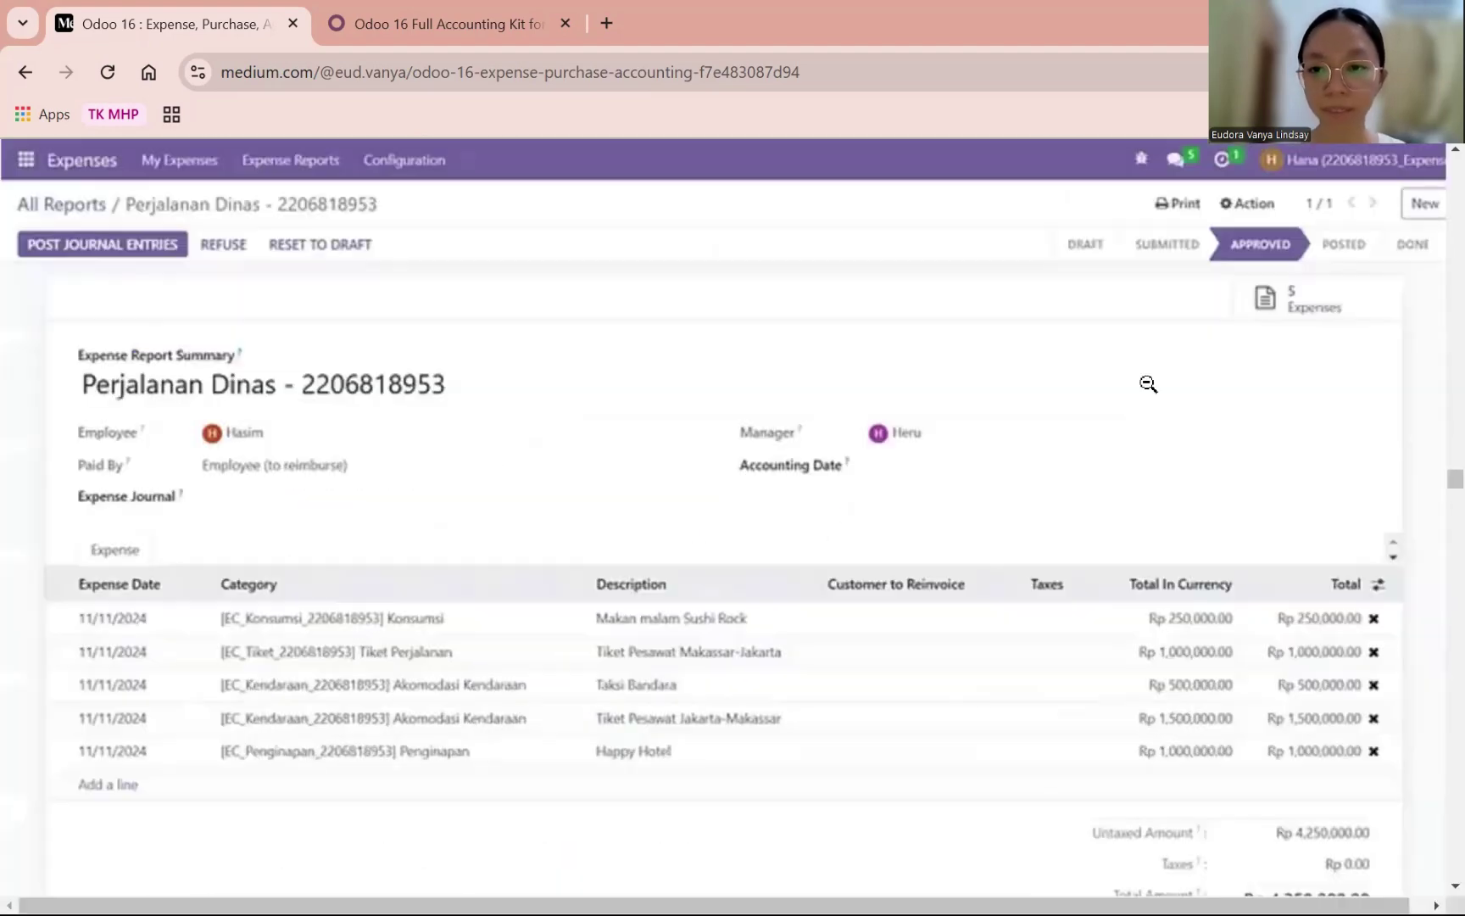
{"action": "left_click", "coordinate": [1092, 449]}
- Read item 10 about posting to journal entries and examine the enlarged Employee Invoice journal screenshot, including its type and default expense account
{"action": "scroll", "coordinate": [740, 642], "scroll_direction": "down", "scroll_amount": 4}
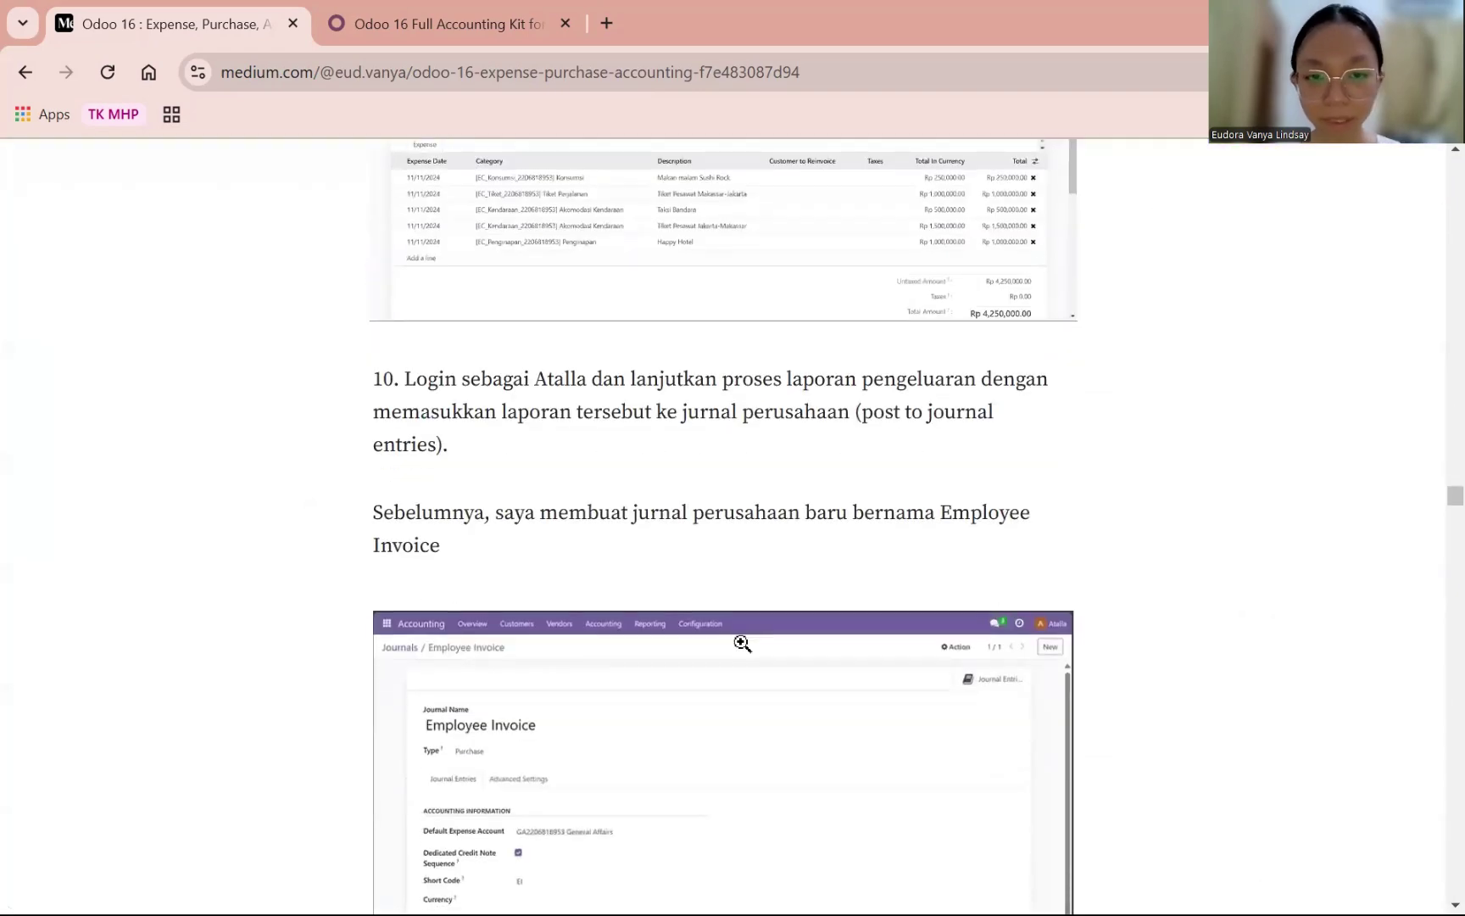
{"action": "scroll", "coordinate": [742, 643], "scroll_direction": "down", "scroll_amount": 1}
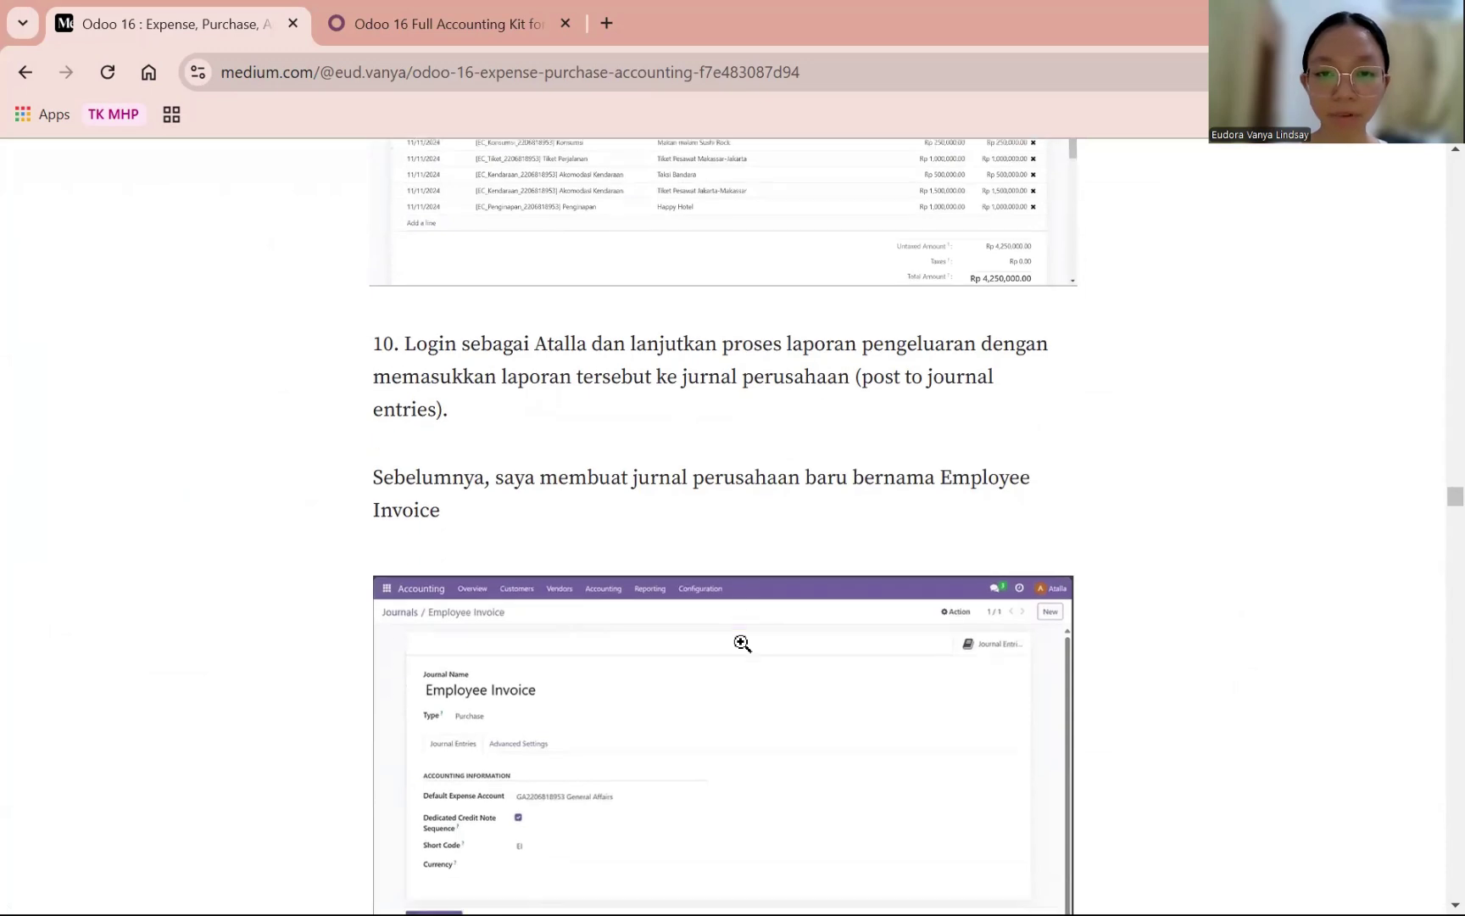
{"action": "scroll", "coordinate": [717, 532], "scroll_direction": "down", "scroll_amount": 3}
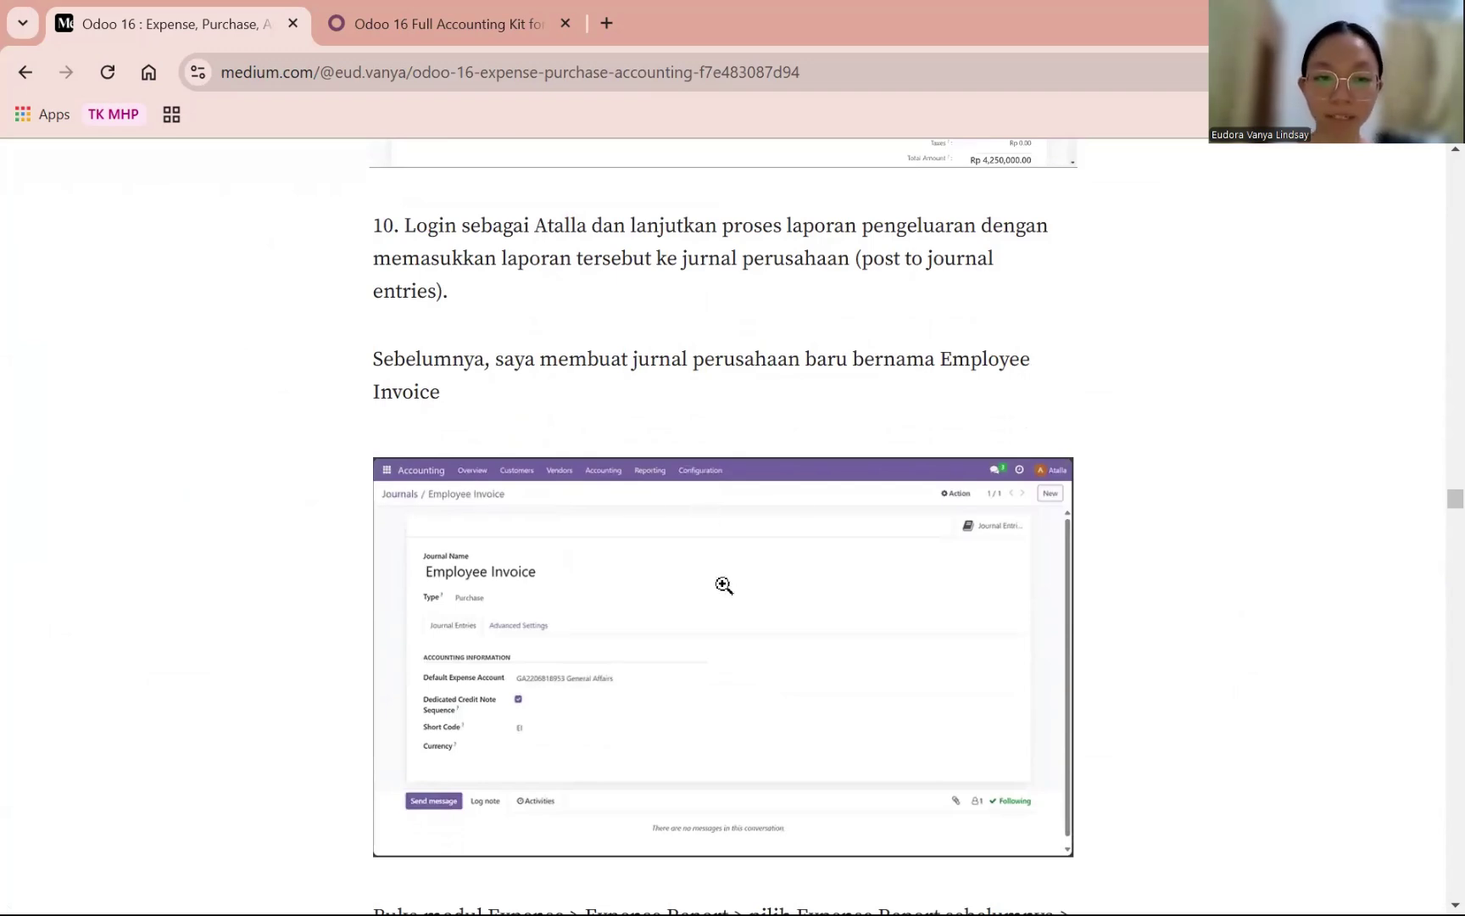
{"action": "scroll", "coordinate": [769, 397], "scroll_direction": "down", "scroll_amount": 1}
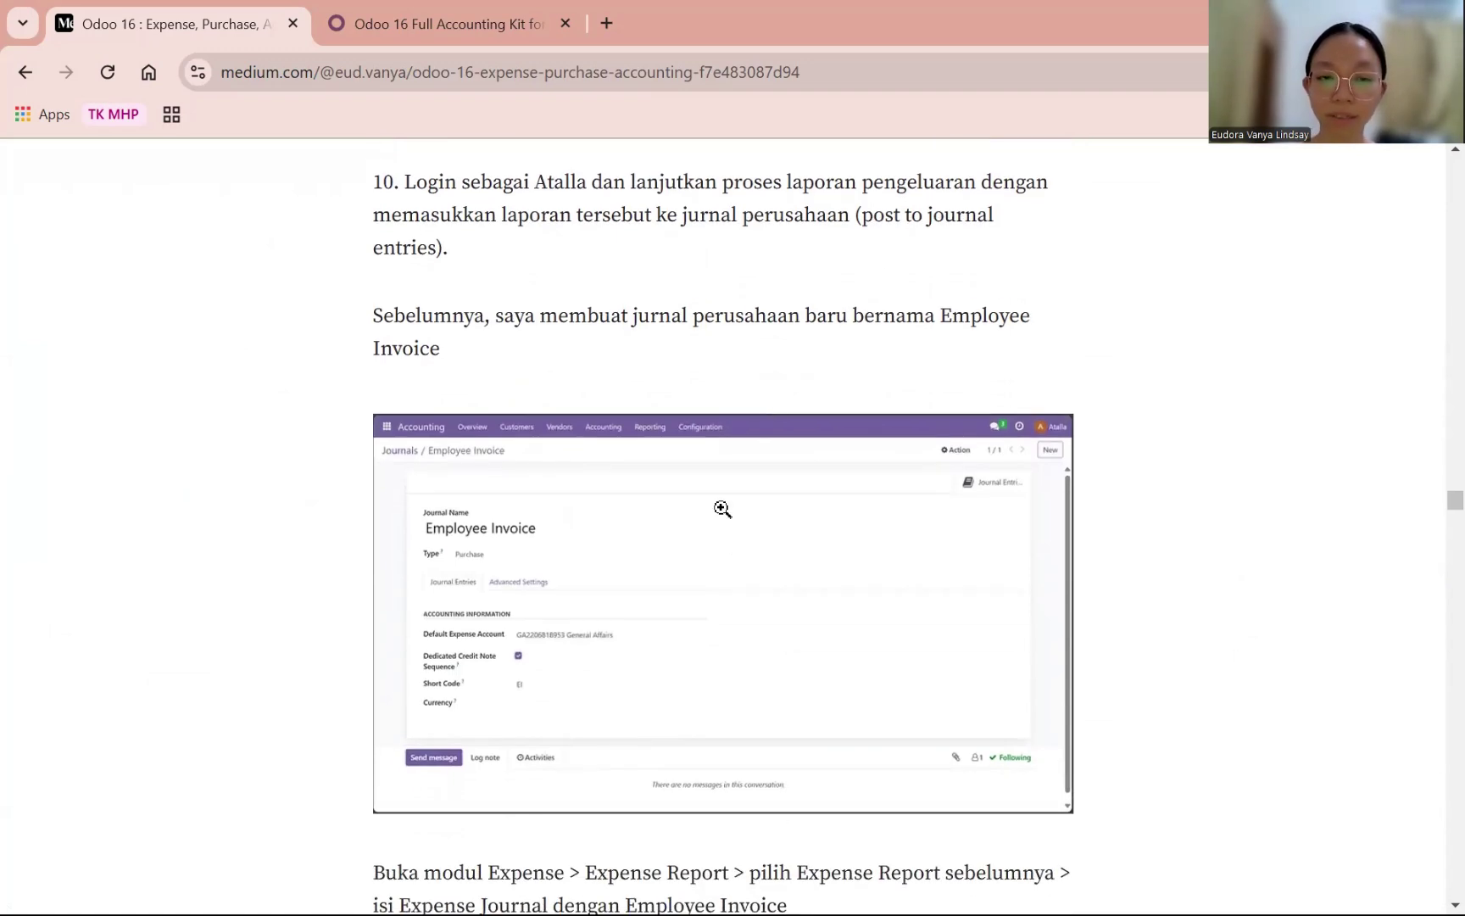
{"action": "right_click", "coordinate": [722, 509]}
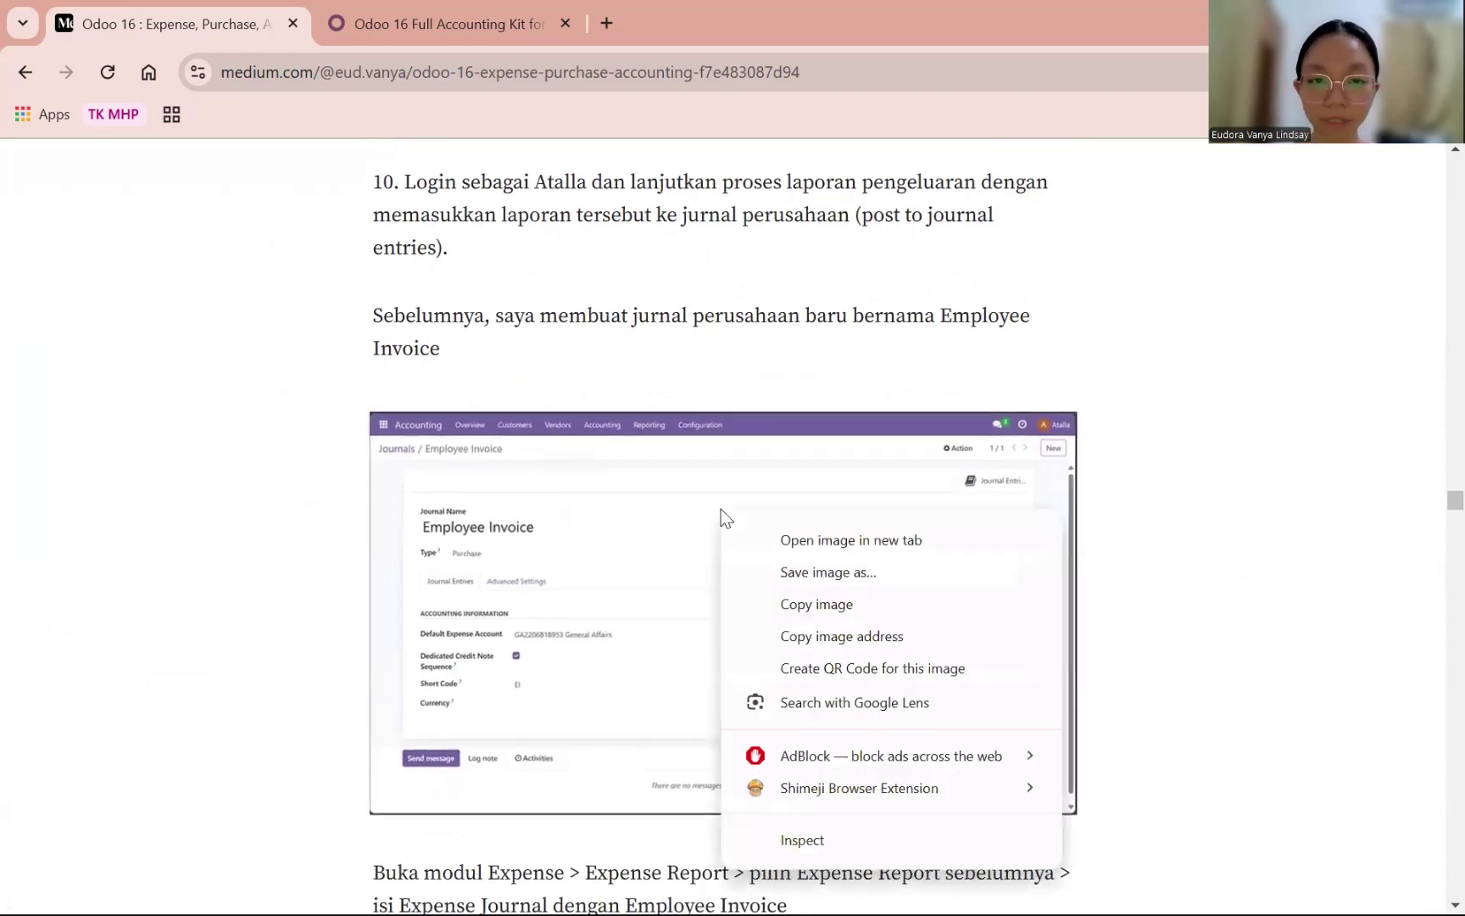
{"action": "left_click", "coordinate": [217, 527]}
{"action": "scroll", "coordinate": [890, 559], "scroll_direction": "down", "scroll_amount": 1}
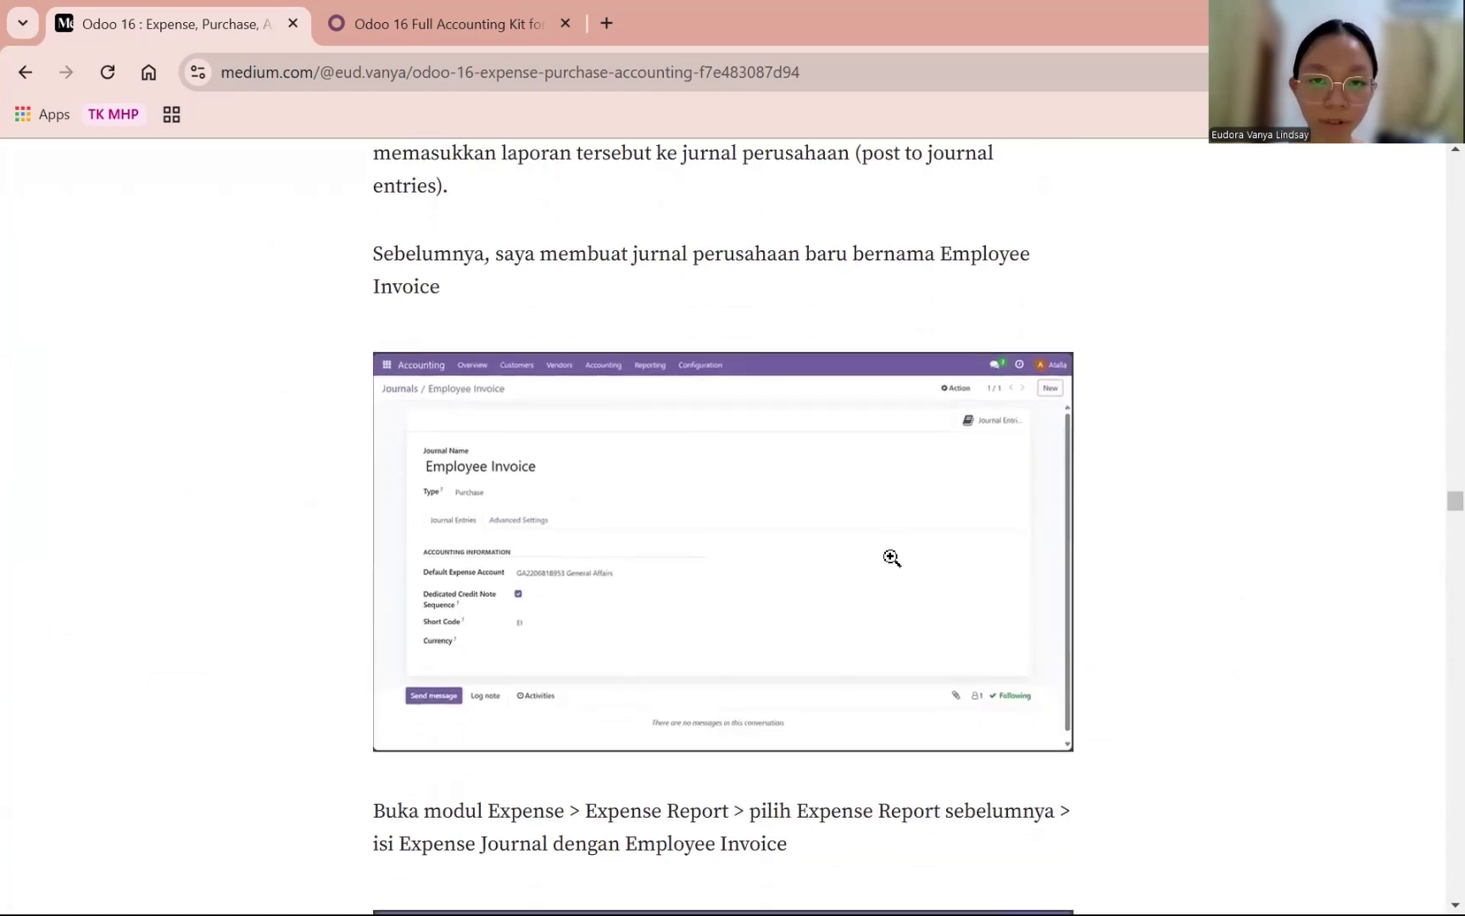
{"action": "scroll", "coordinate": [834, 587], "scroll_direction": "down", "scroll_amount": 1}
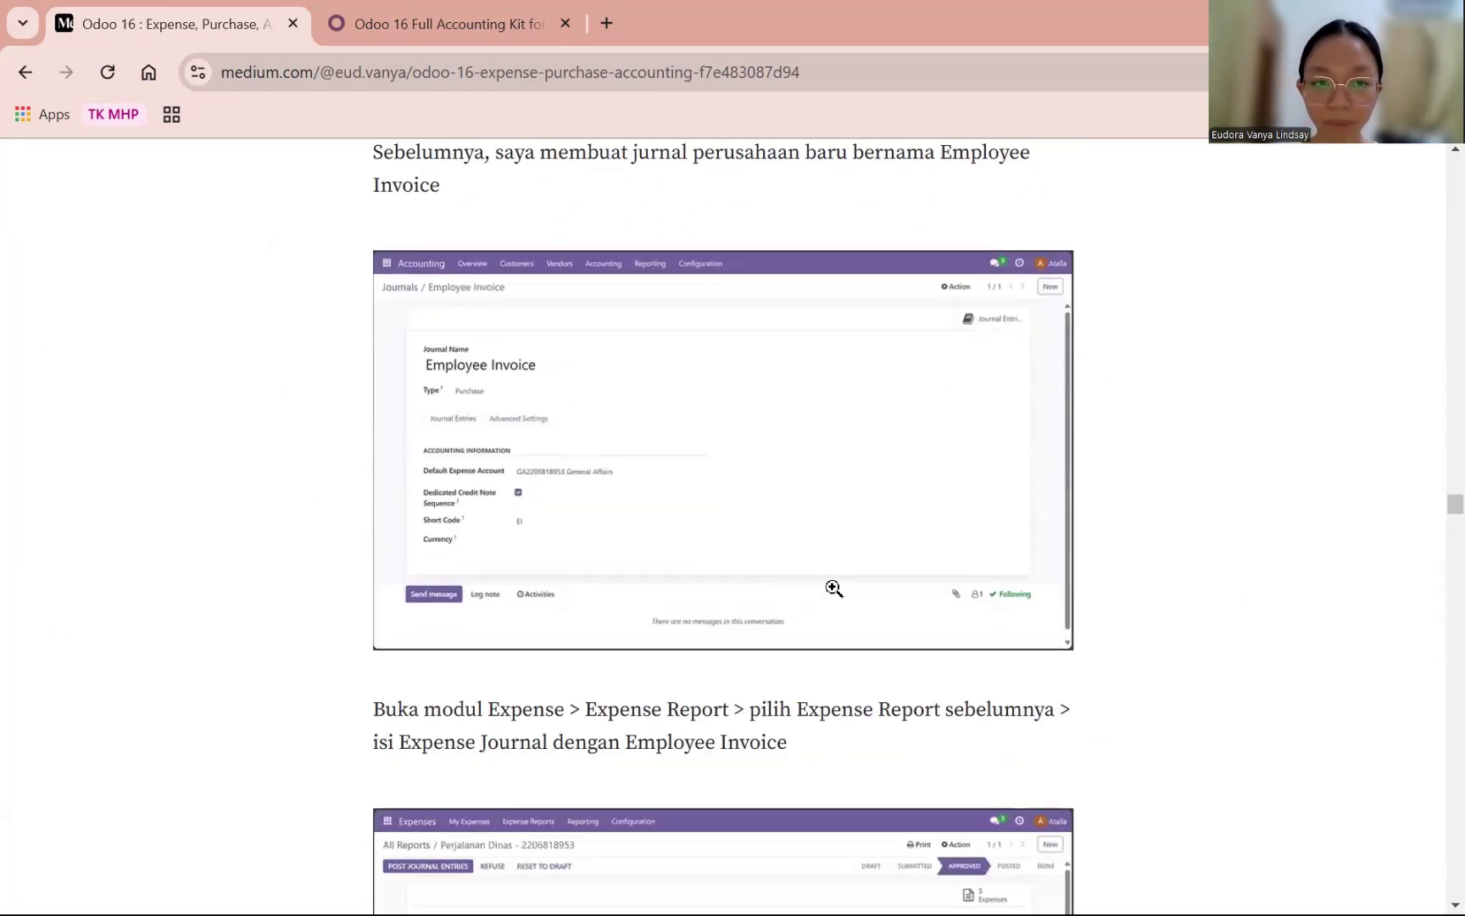
{"action": "left_click", "coordinate": [762, 443]}
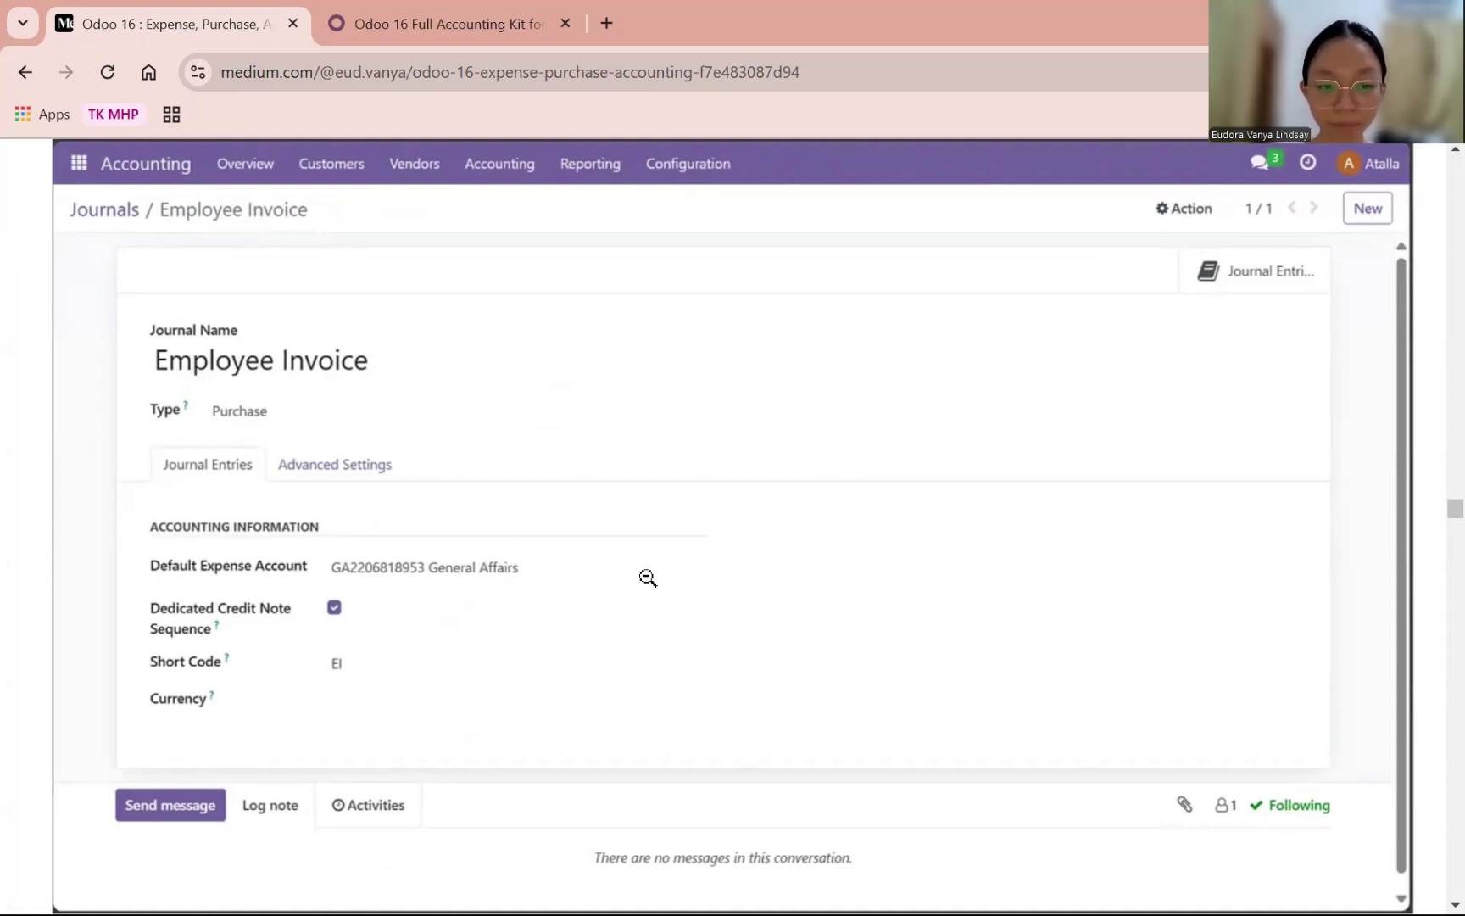
{"action": "left_click", "coordinate": [746, 570]}
- Read the Expense Journal instruction and check that field in the enlarged approved report screenshot
{"action": "scroll", "coordinate": [746, 577], "scroll_direction": "down", "scroll_amount": 5}
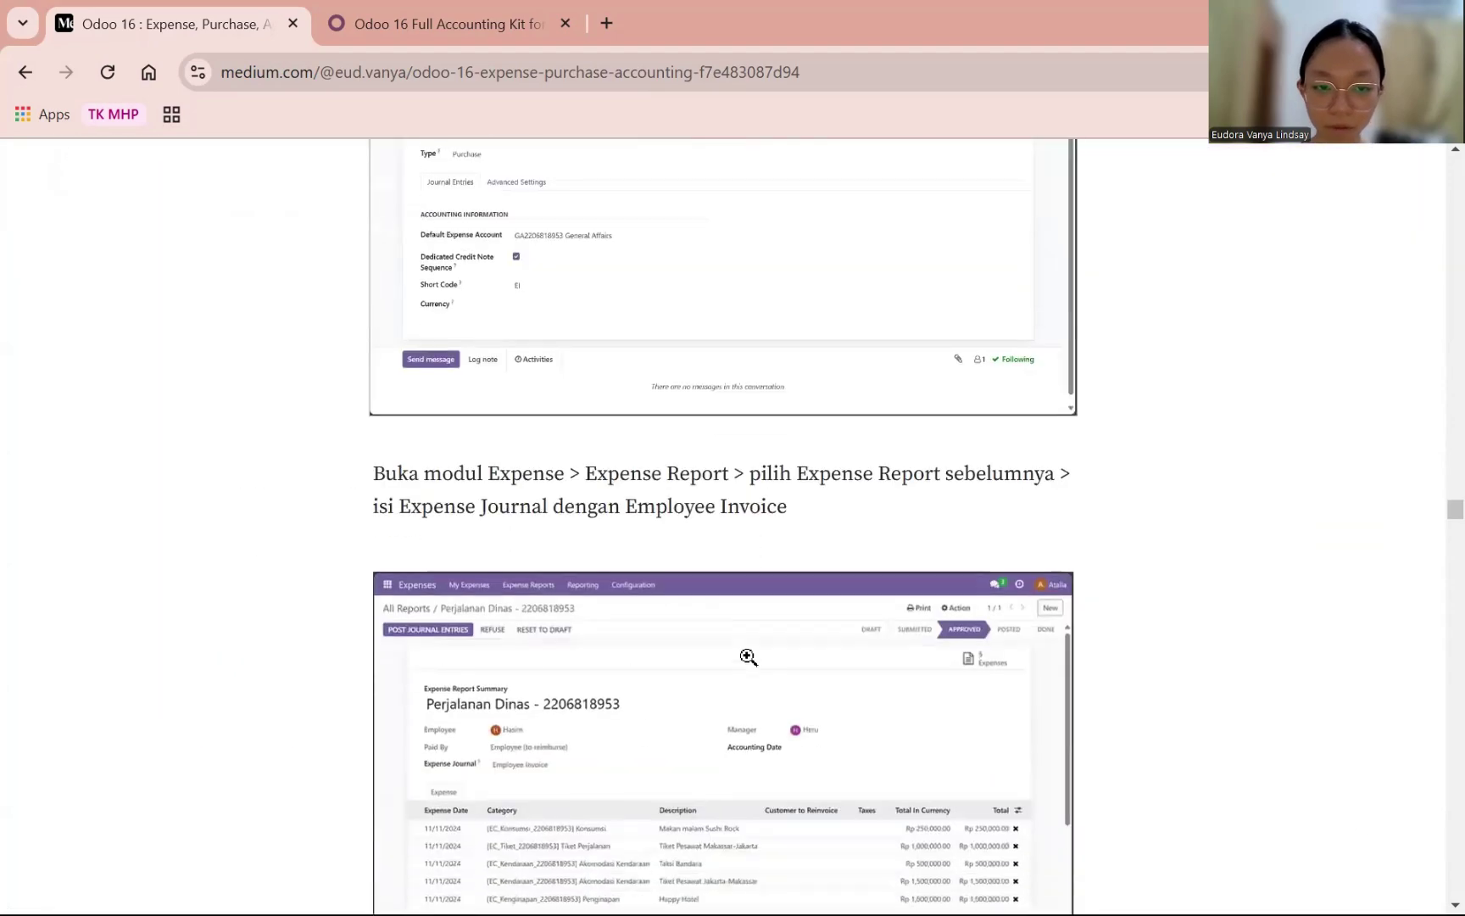
{"action": "scroll", "coordinate": [748, 657], "scroll_direction": "down", "scroll_amount": 3}
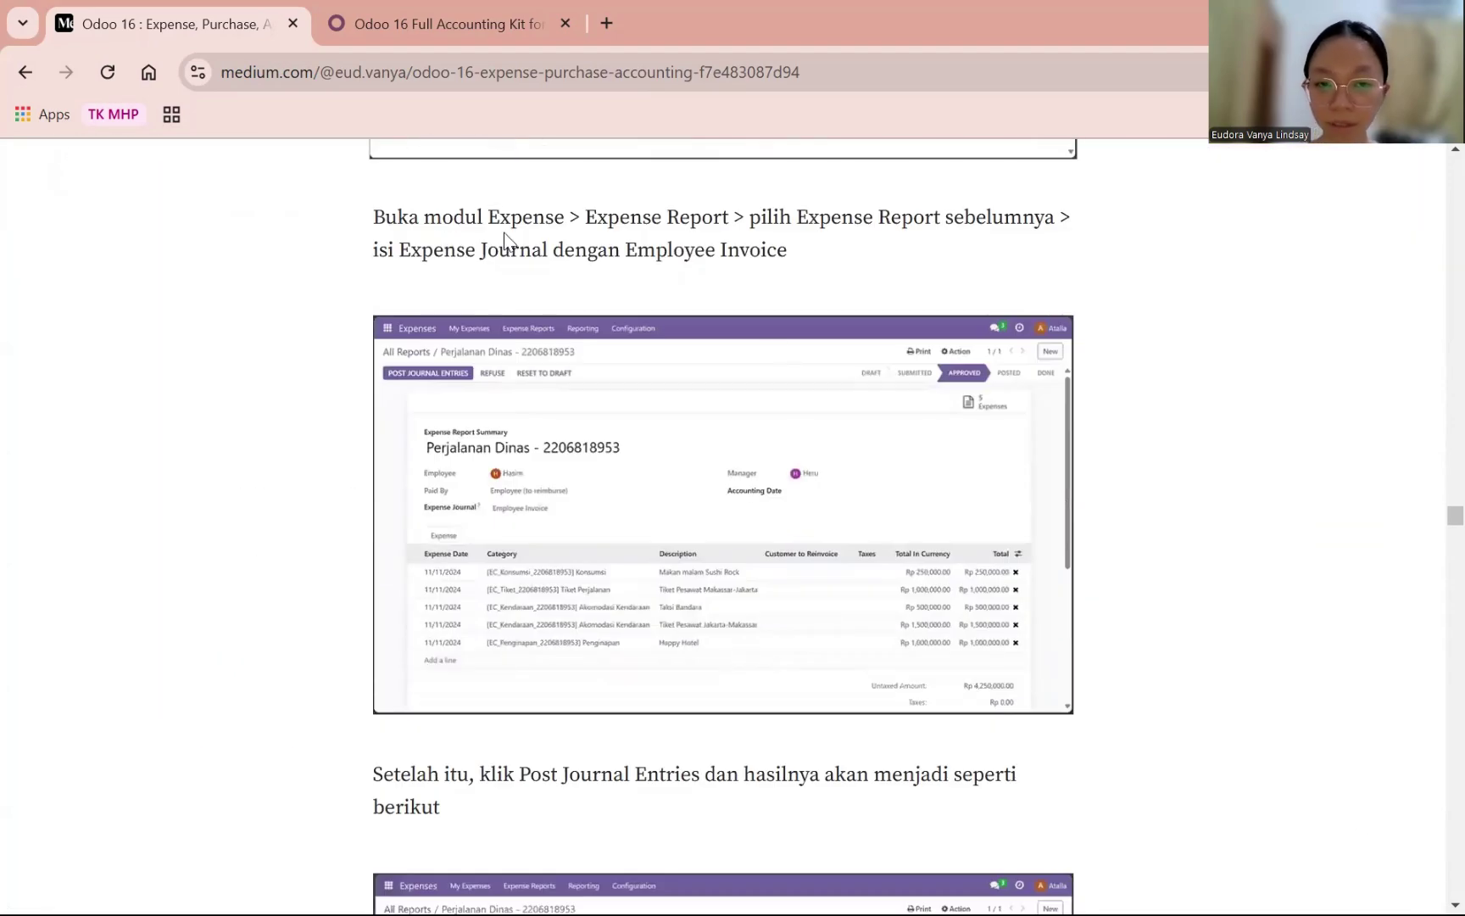
{"action": "left_click", "coordinate": [785, 467]}
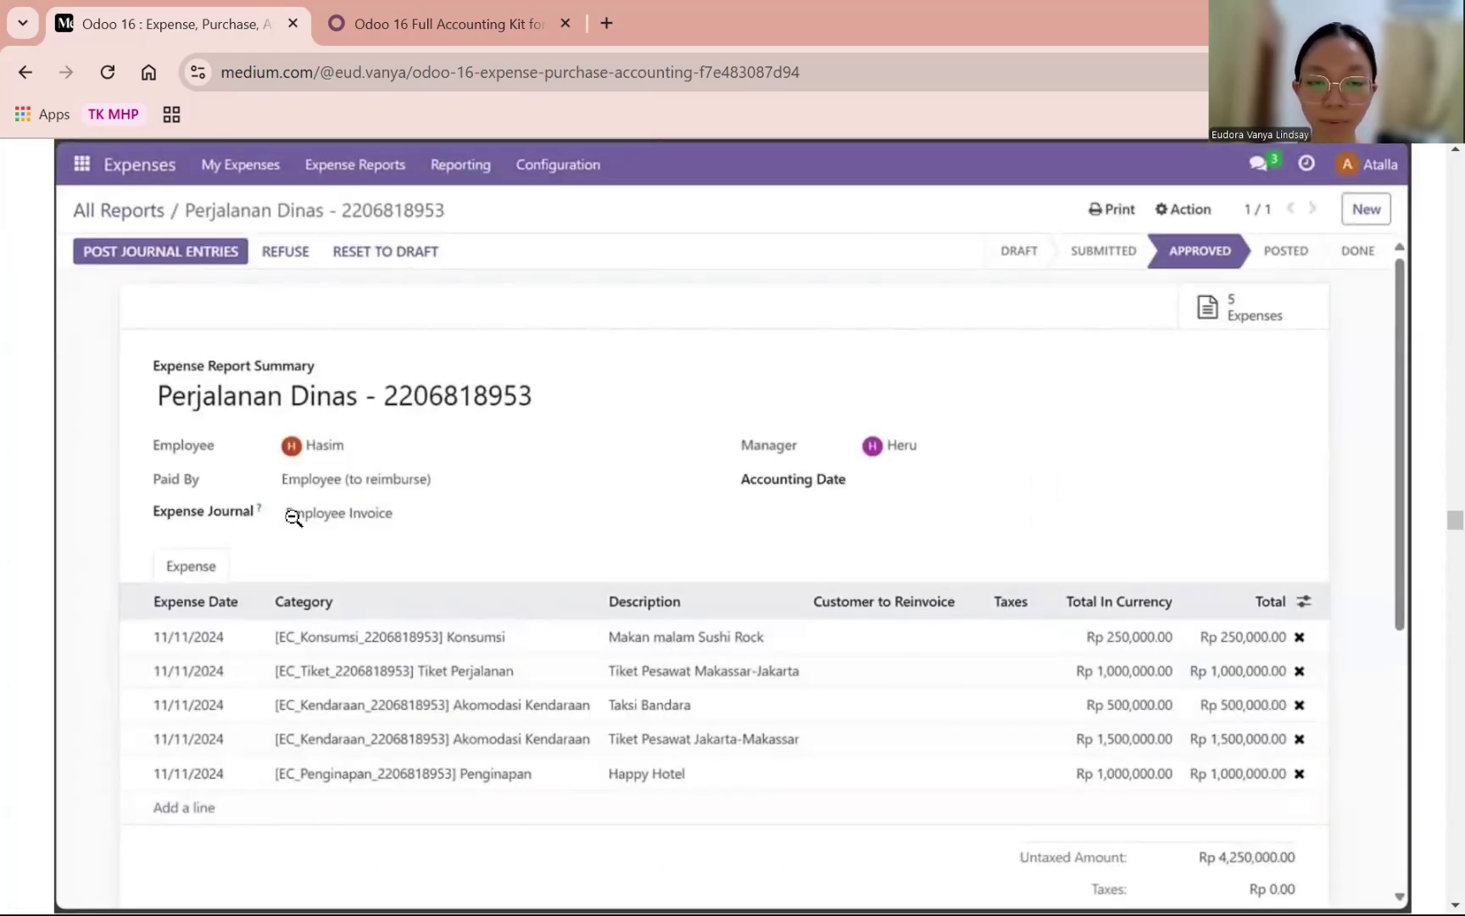
{"action": "left_click", "coordinate": [382, 411]}
- Read the Post Journal Entries instruction and enlarge the approved report screenshot again to locate that command
{"action": "scroll", "coordinate": [627, 575], "scroll_direction": "down", "scroll_amount": 2}
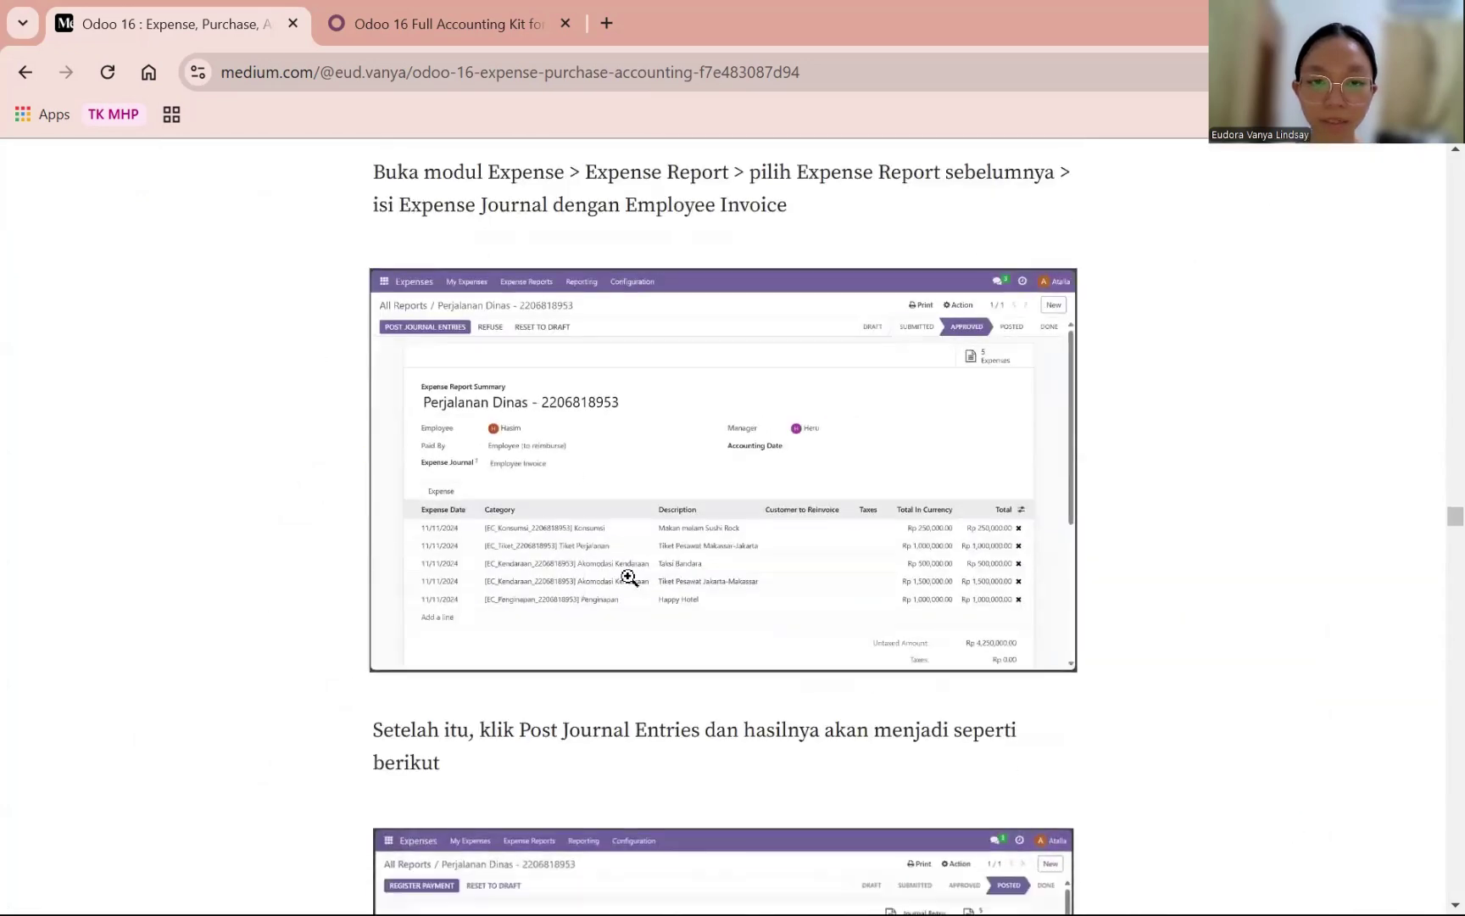
{"action": "scroll", "coordinate": [709, 481], "scroll_direction": "up", "scroll_amount": 2}
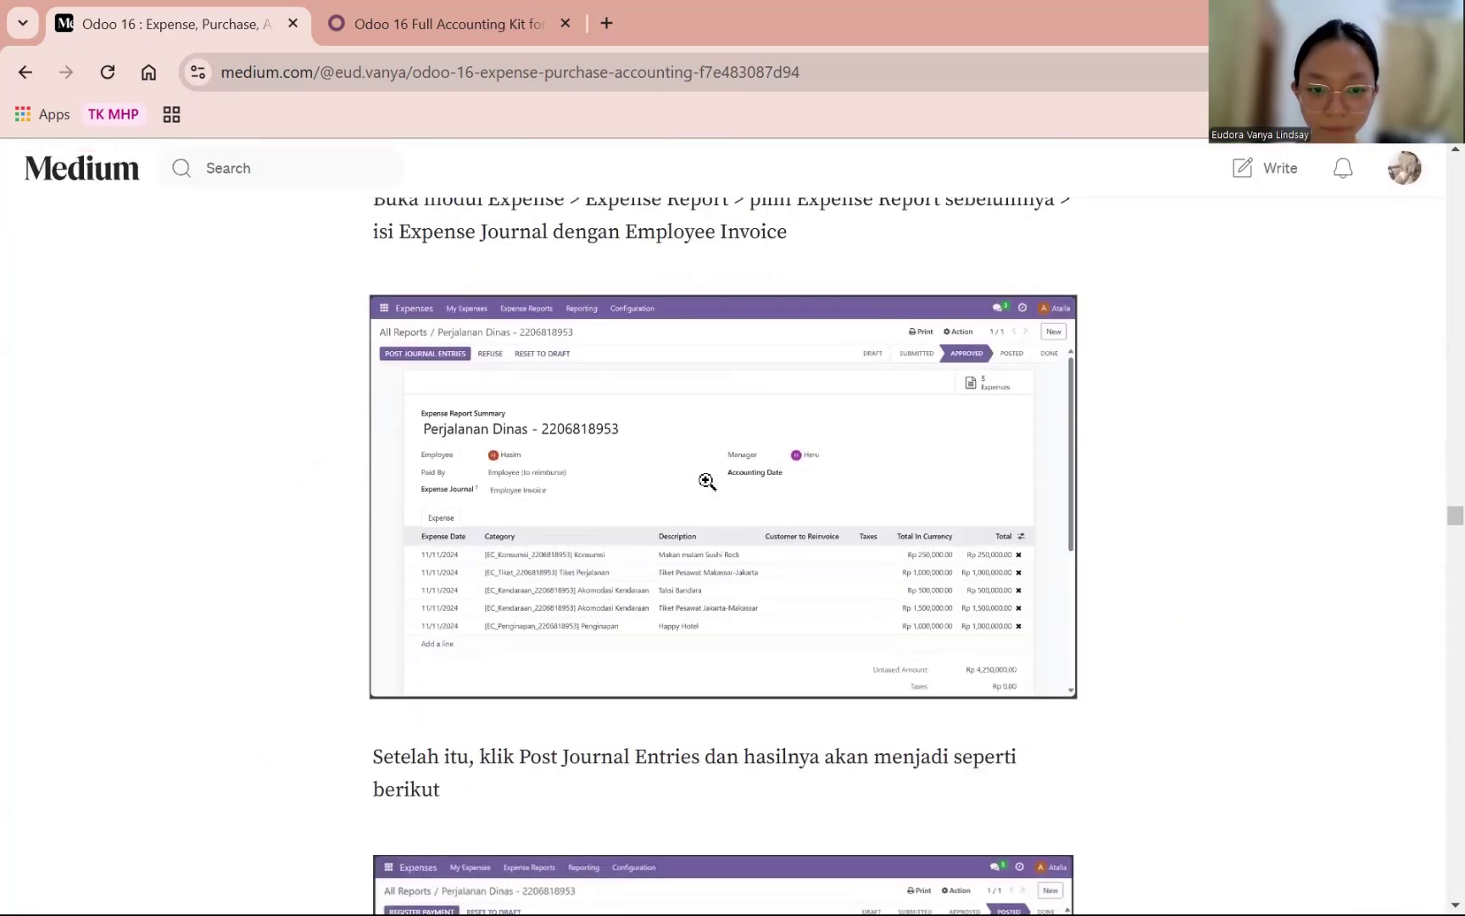
{"action": "scroll", "coordinate": [836, 579], "scroll_direction": "down", "scroll_amount": 1}
{"action": "scroll", "coordinate": [836, 579], "scroll_direction": "down", "scroll_amount": 1}
{"action": "left_click", "coordinate": [414, 475]}
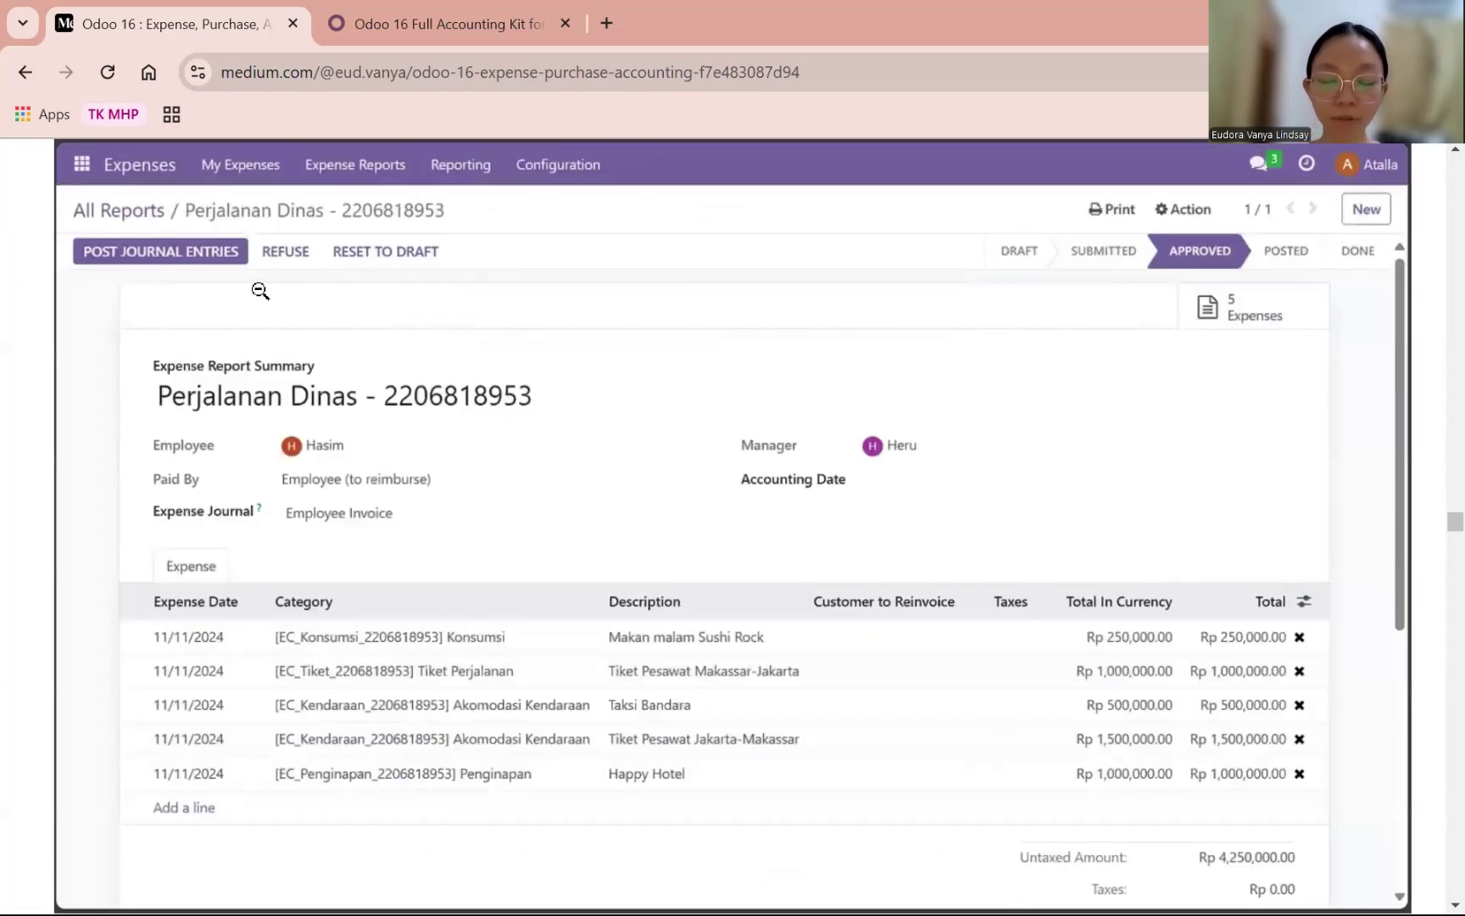
{"action": "left_click", "coordinate": [448, 520]}
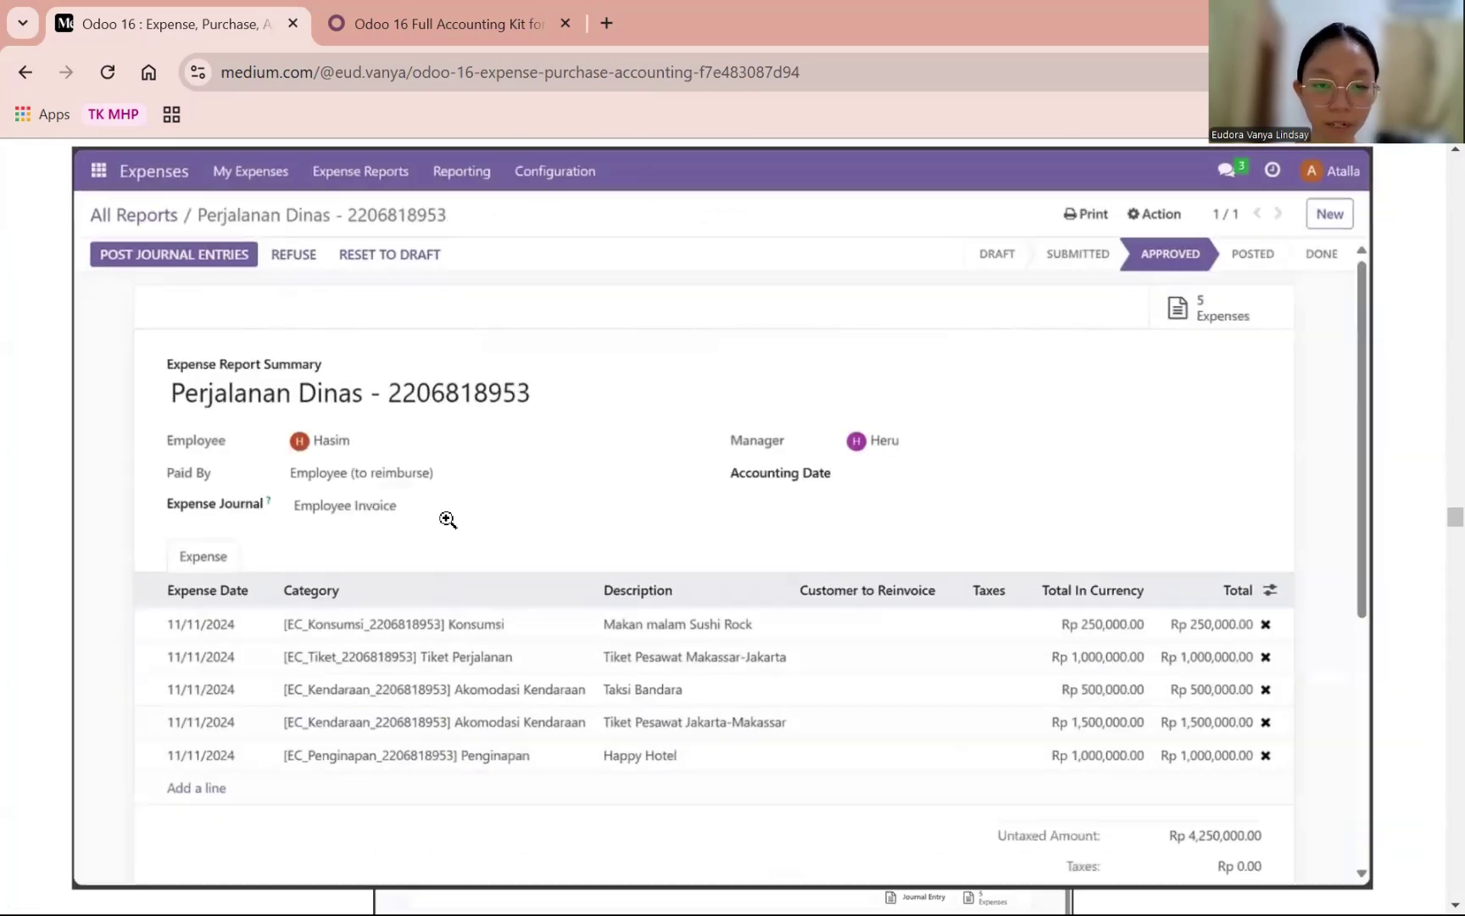
- Examine the enlarged screenshot of the Perjalanan Dinas report after posting its journal entries
{"action": "scroll", "coordinate": [822, 666], "scroll_direction": "down", "scroll_amount": 4}
{"action": "left_click", "coordinate": [665, 580]}
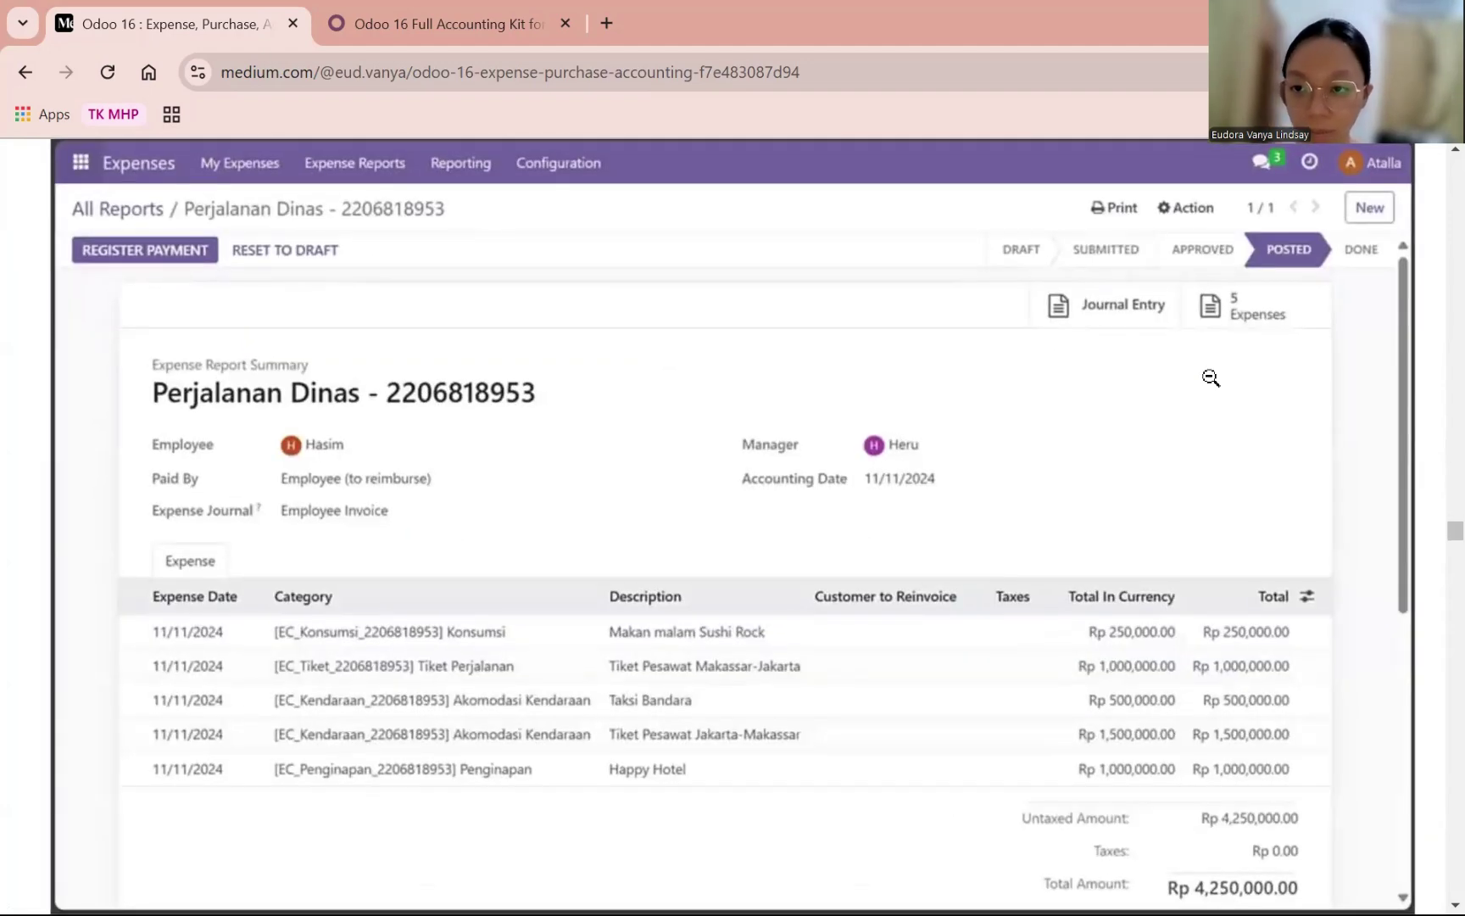
{"action": "left_click", "coordinate": [722, 421]}
- Read item 11 about recording the employee reimbursement and examine the enlarged Register Payment form, including its recipient bank account field
{"action": "scroll", "coordinate": [874, 757], "scroll_direction": "down", "scroll_amount": 3}
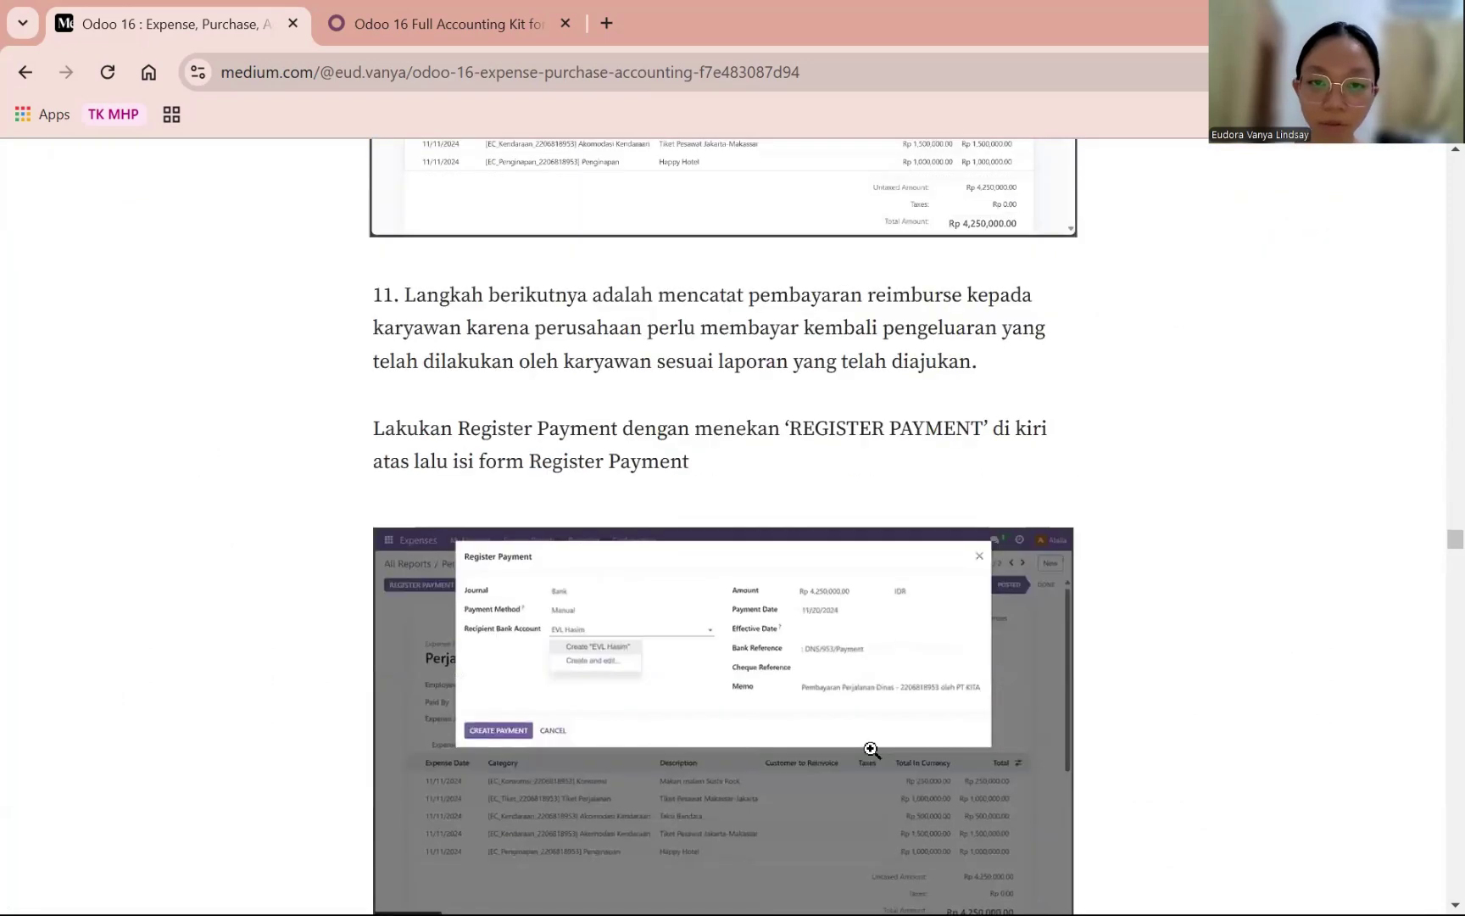
{"action": "scroll", "coordinate": [786, 527], "scroll_direction": "down", "scroll_amount": 1}
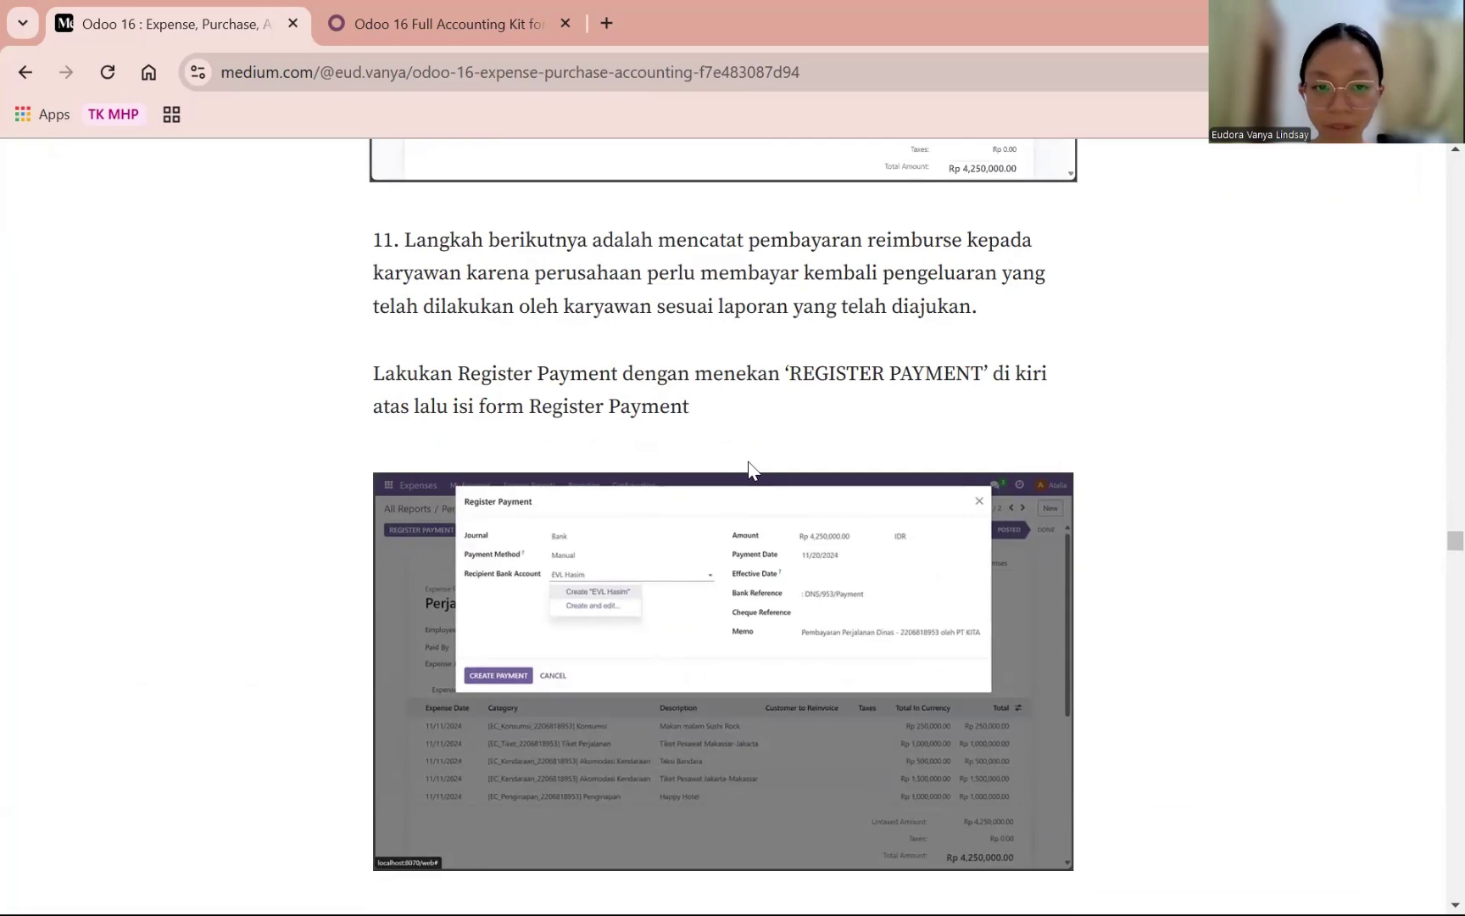
{"action": "scroll", "coordinate": [750, 462], "scroll_direction": "down", "scroll_amount": 1}
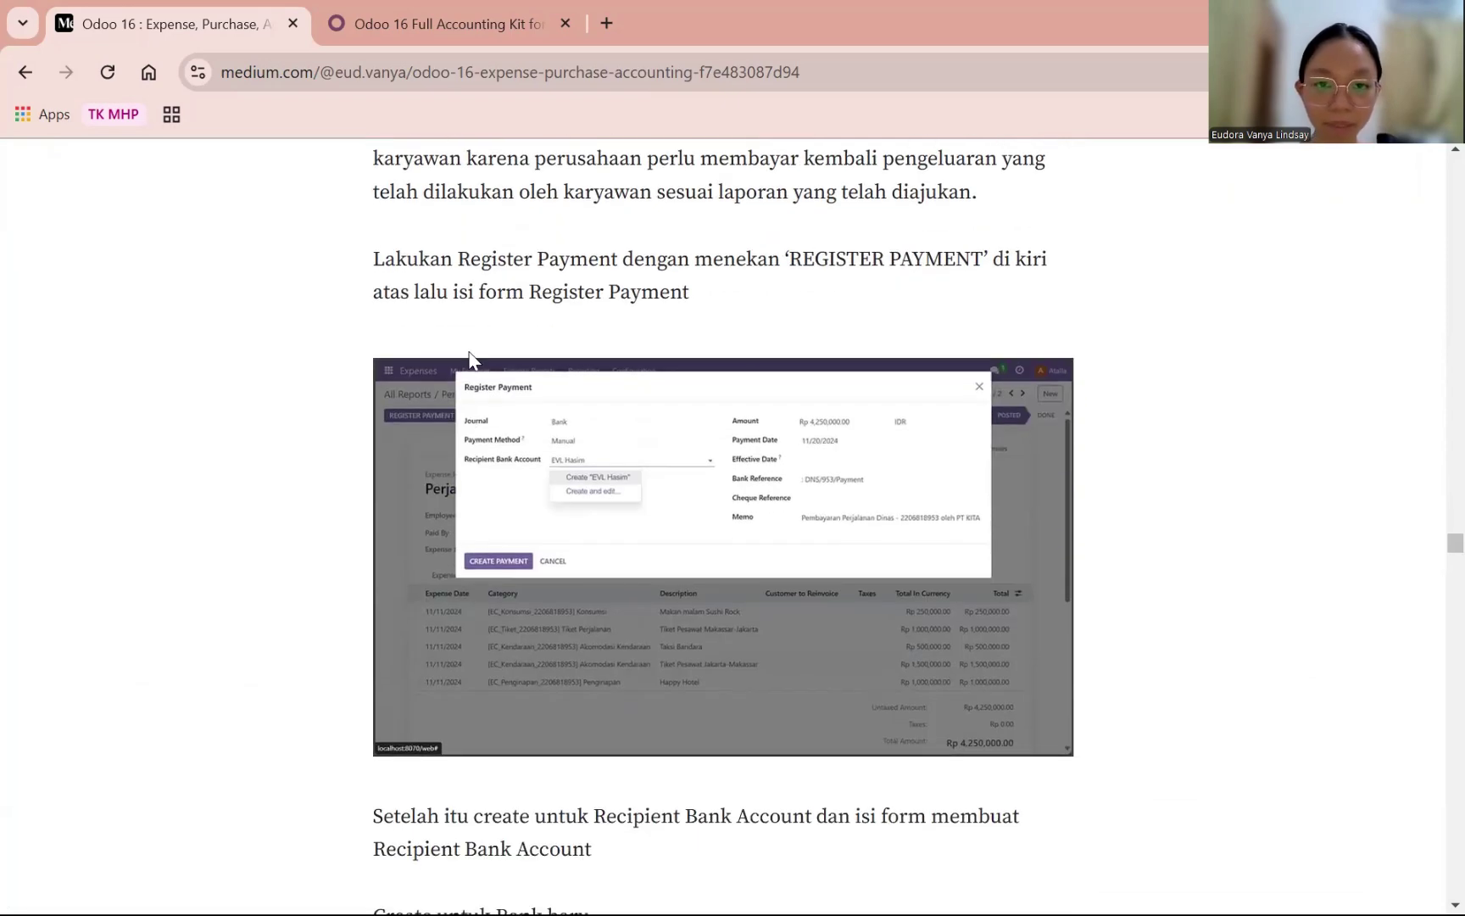
{"action": "left_click", "coordinate": [750, 395]}
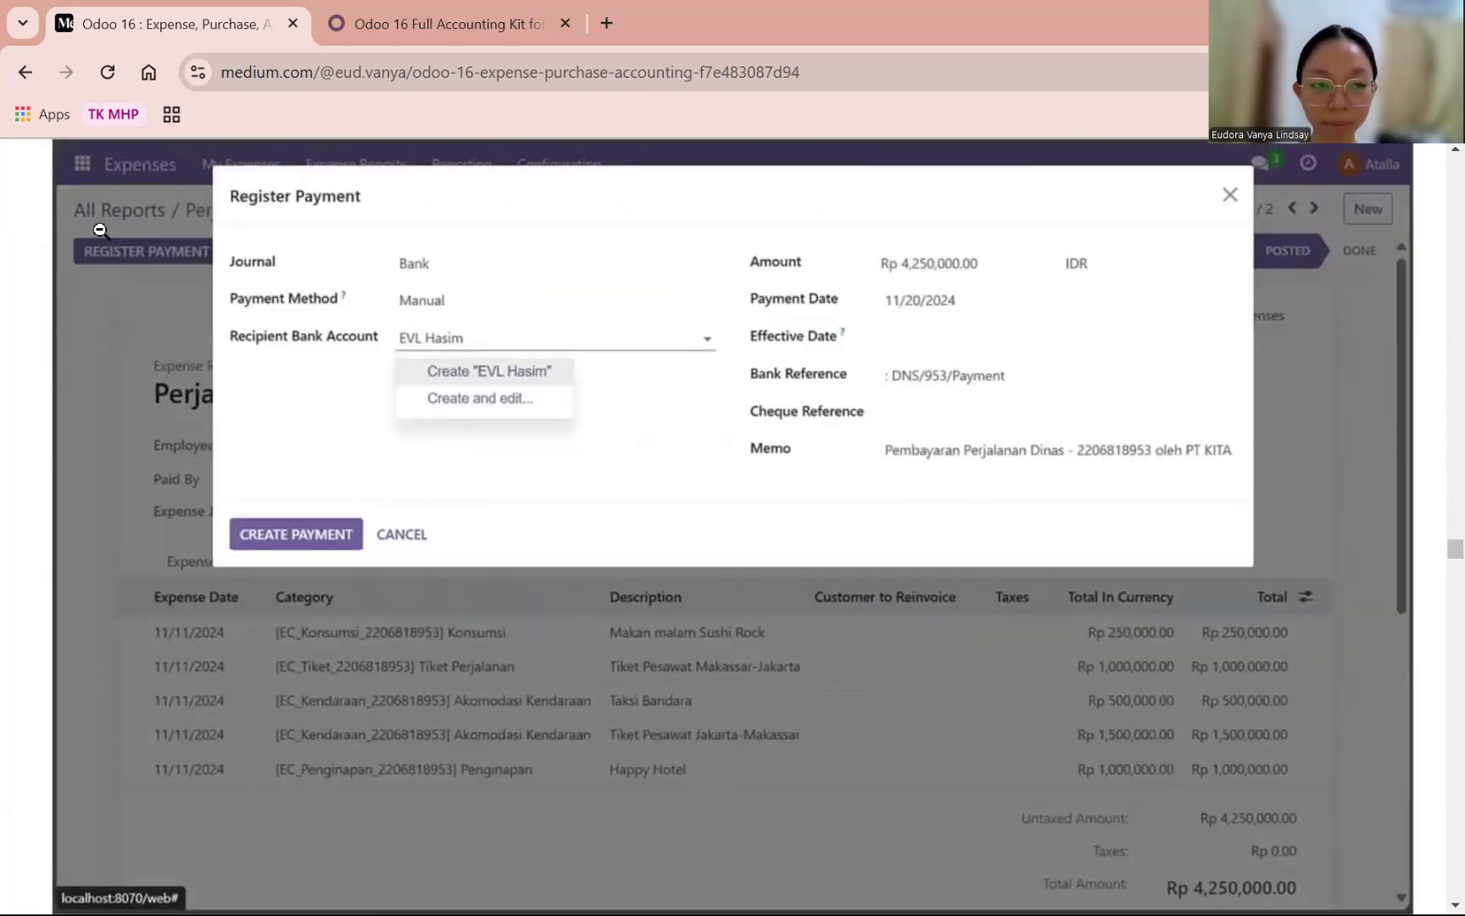
{"action": "left_click", "coordinate": [684, 369]}
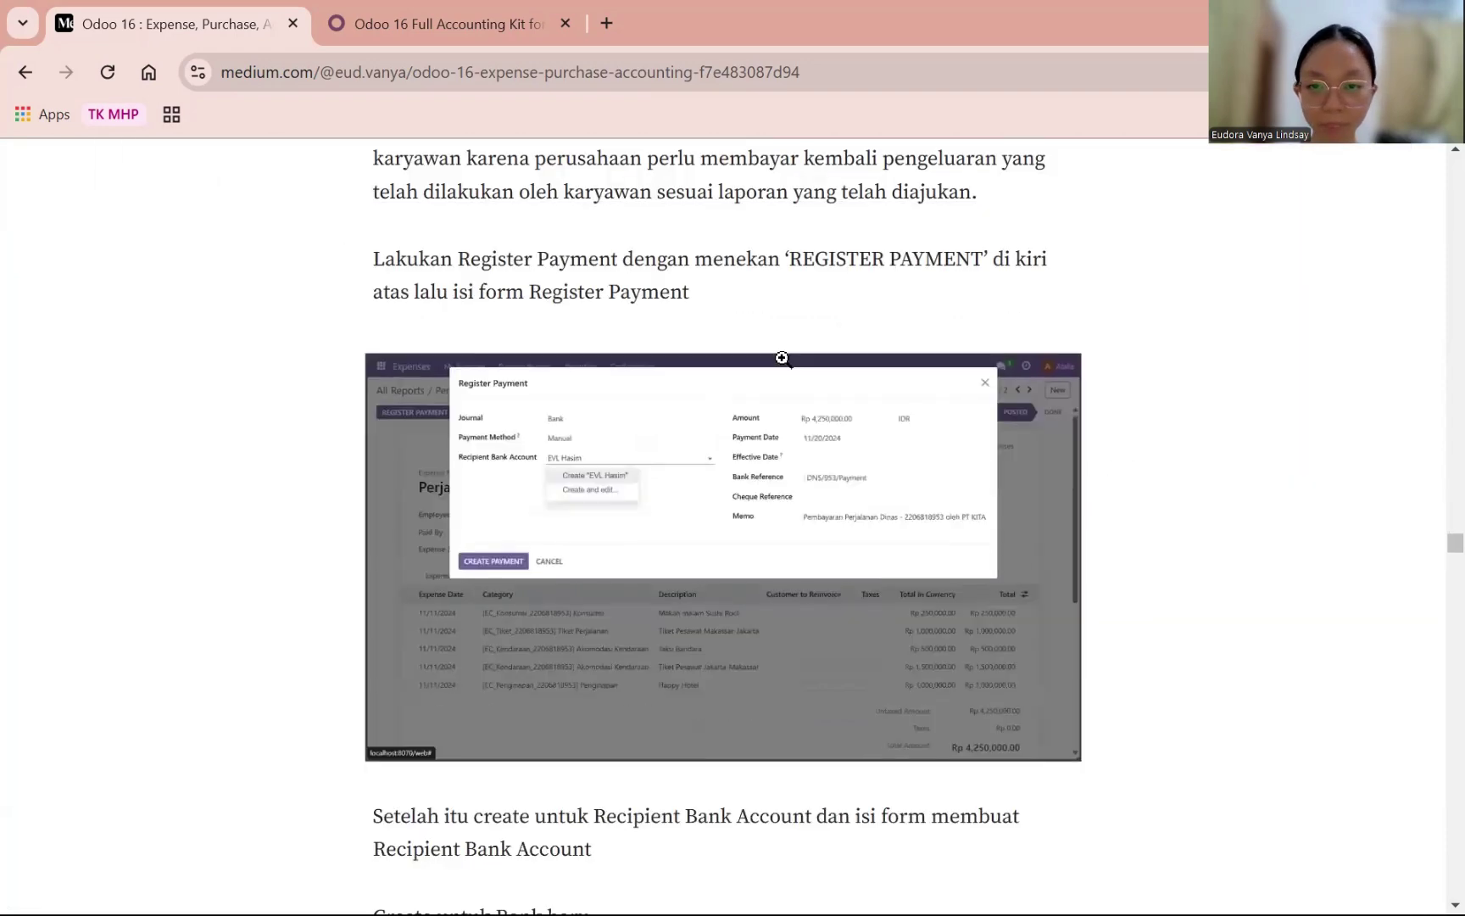
{"action": "left_click", "coordinate": [726, 489]}
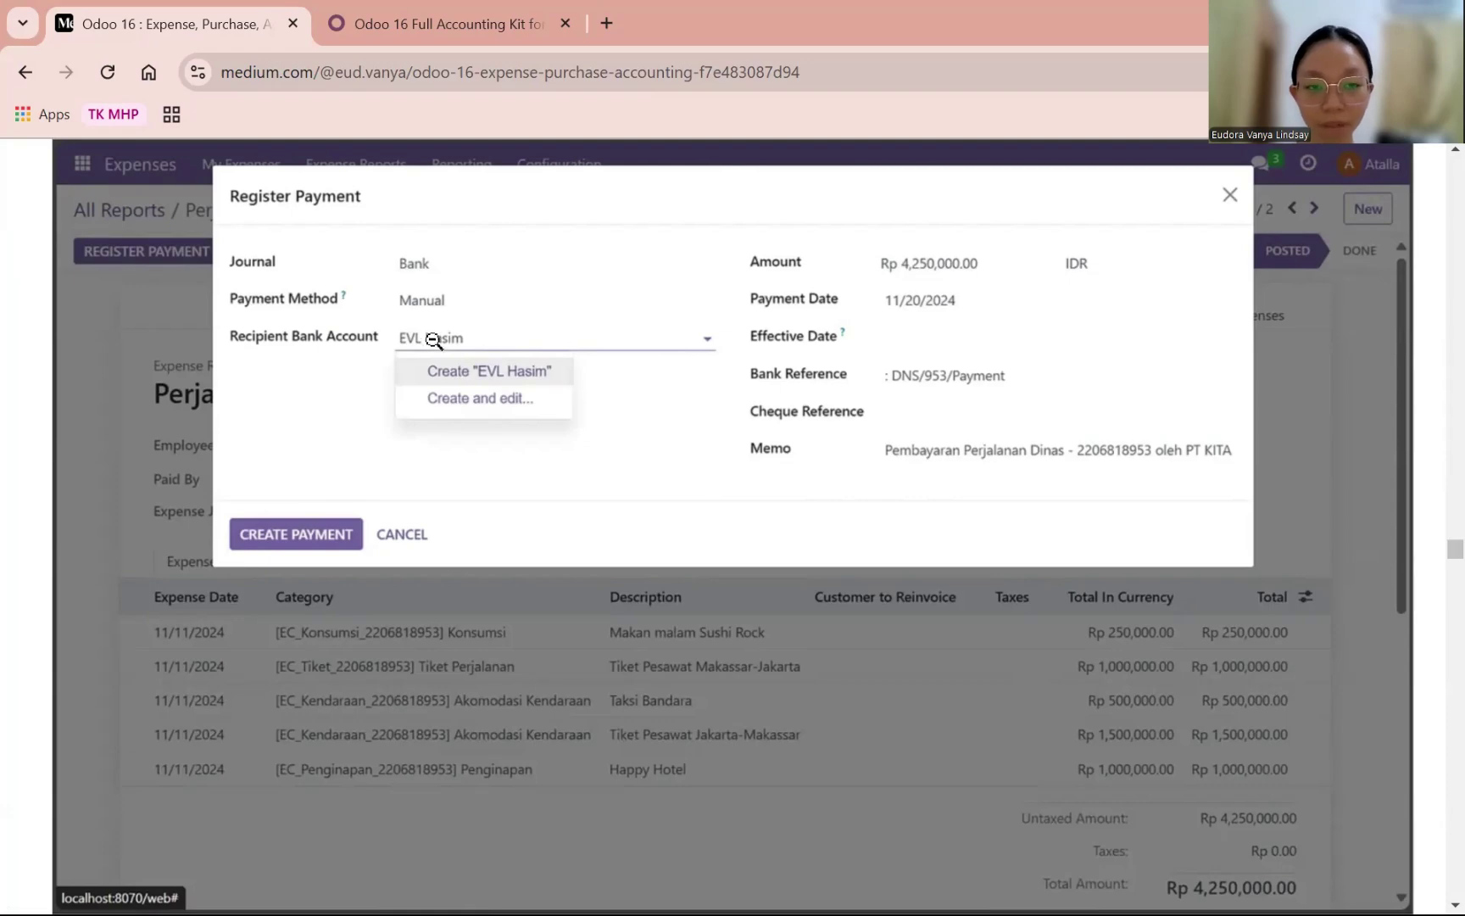
{"action": "left_click", "coordinate": [554, 395]}
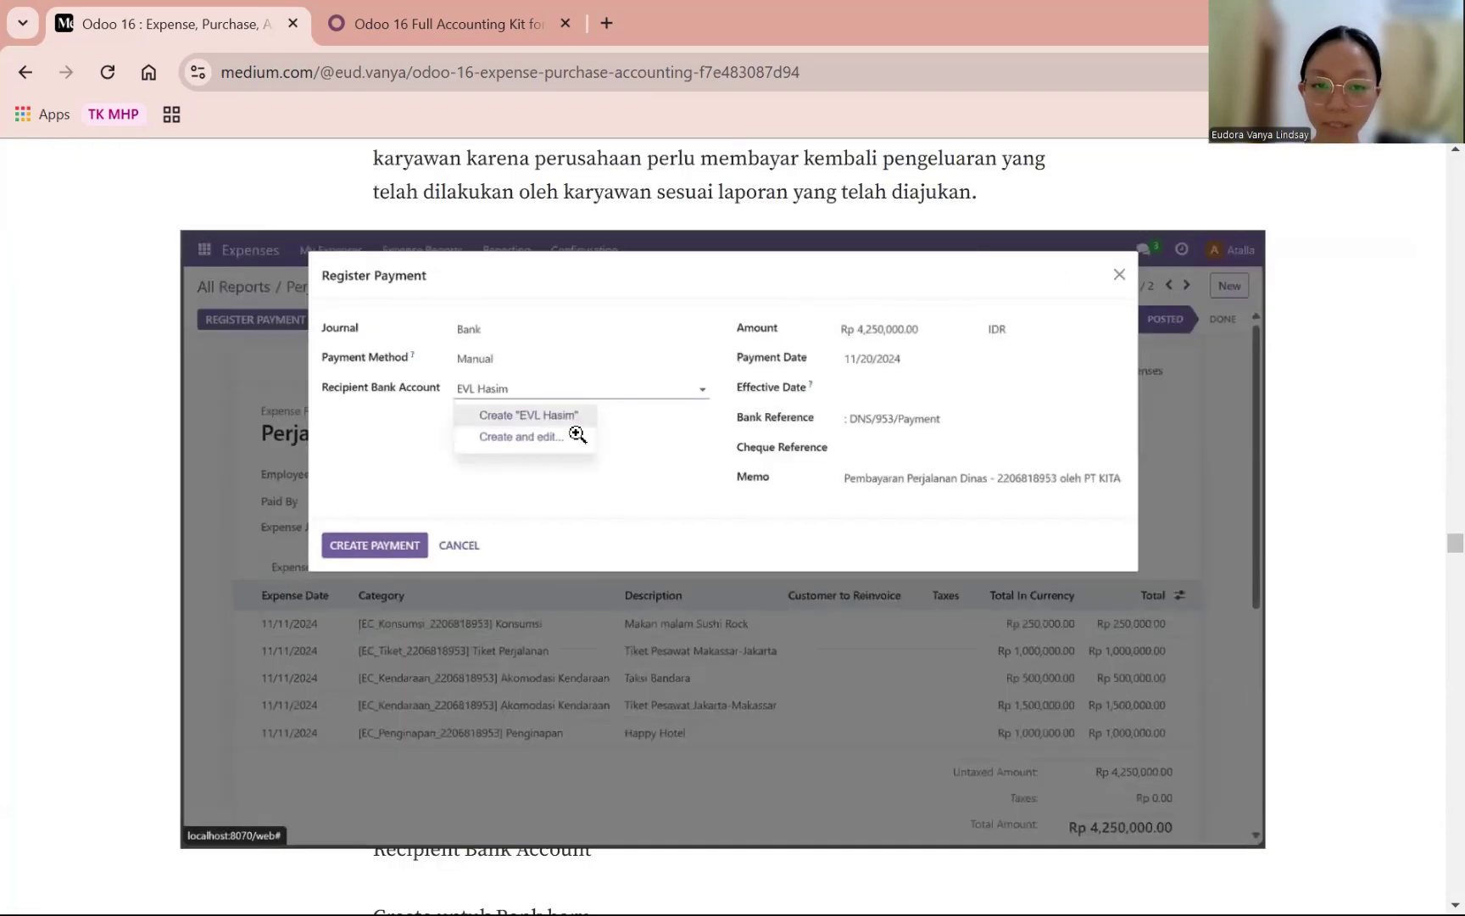
- Read the Recipient Bank Account instruction and examine the enlarged Create Recipient Bank Account form
{"action": "scroll", "coordinate": [638, 450], "scroll_direction": "down", "scroll_amount": 5}
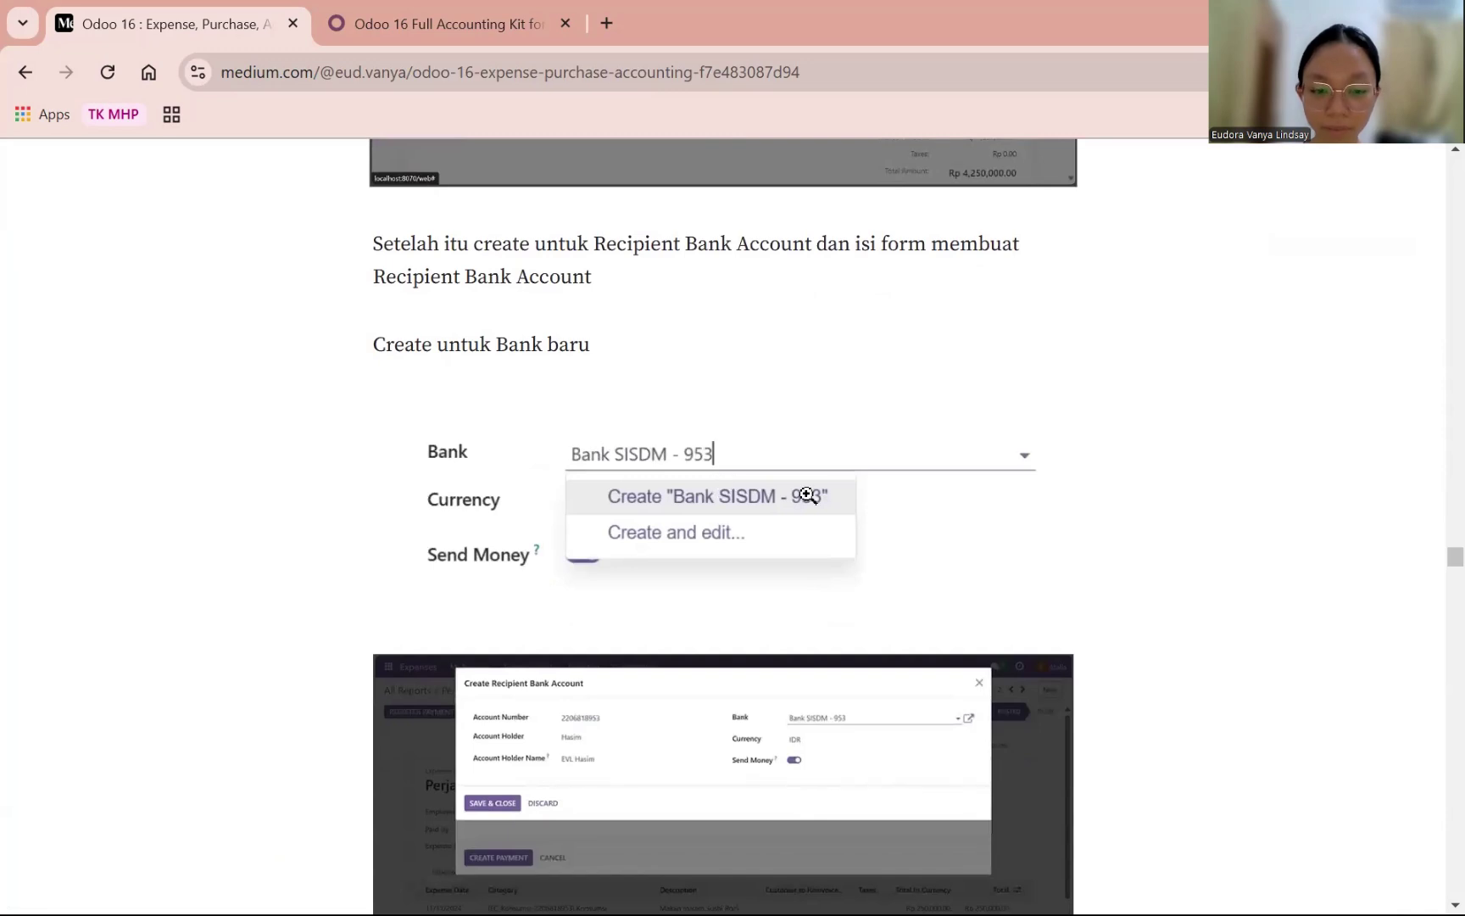
{"action": "scroll", "coordinate": [820, 508], "scroll_direction": "down", "scroll_amount": 2}
{"action": "left_click", "coordinate": [697, 542]}
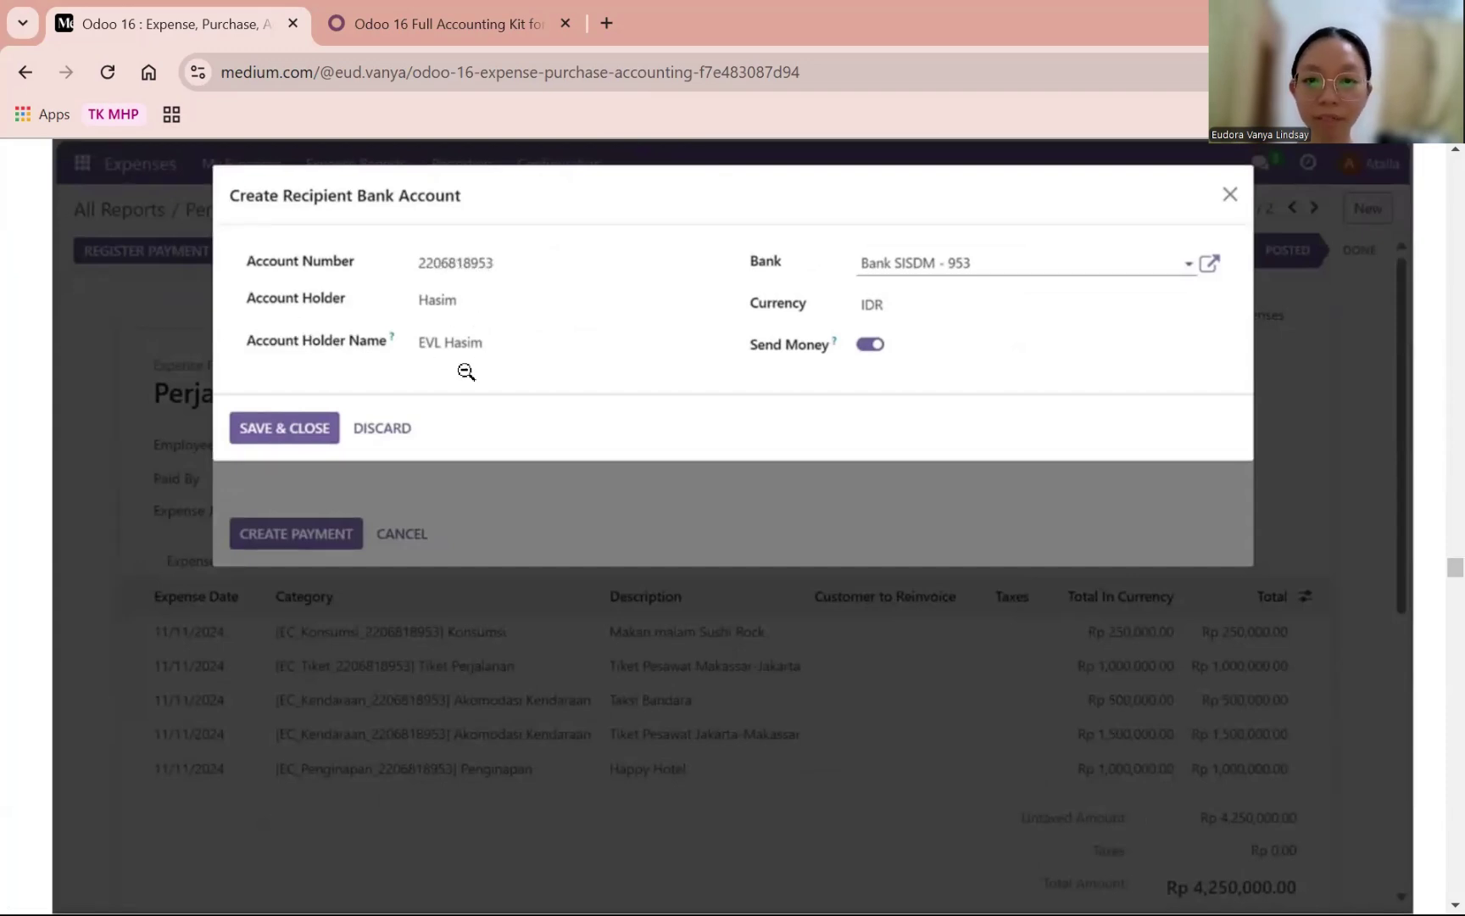
{"action": "left_click", "coordinate": [987, 286]}
- Check the enlarged screenshot for creating the new bank, and re-examine the bank and Send Money fields in the recipient account form
{"action": "scroll", "coordinate": [805, 582], "scroll_direction": "up", "scroll_amount": 2}
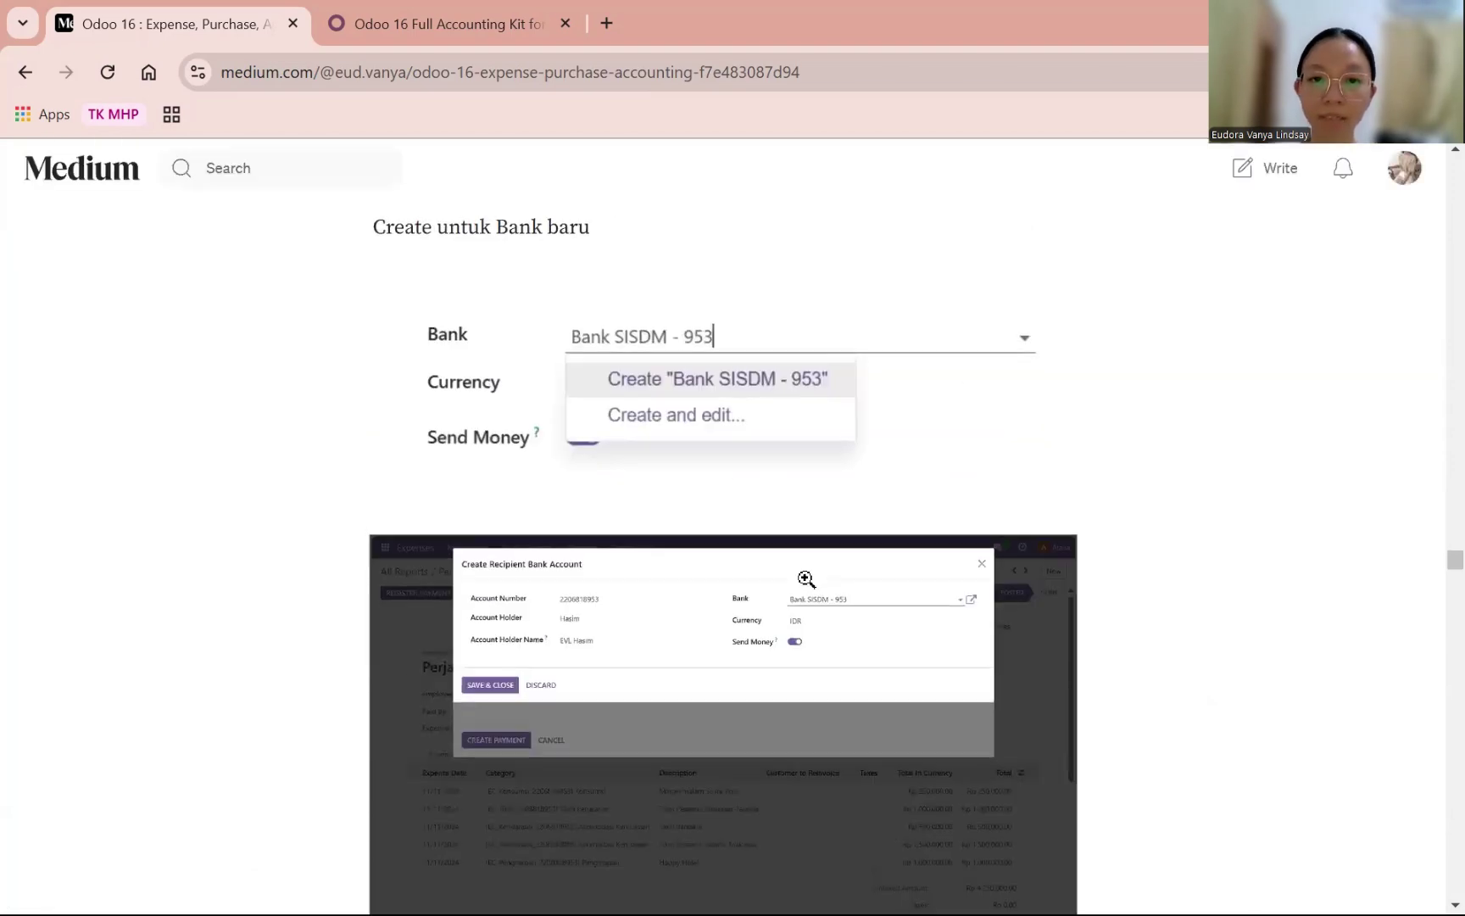
{"action": "left_click", "coordinate": [706, 405]}
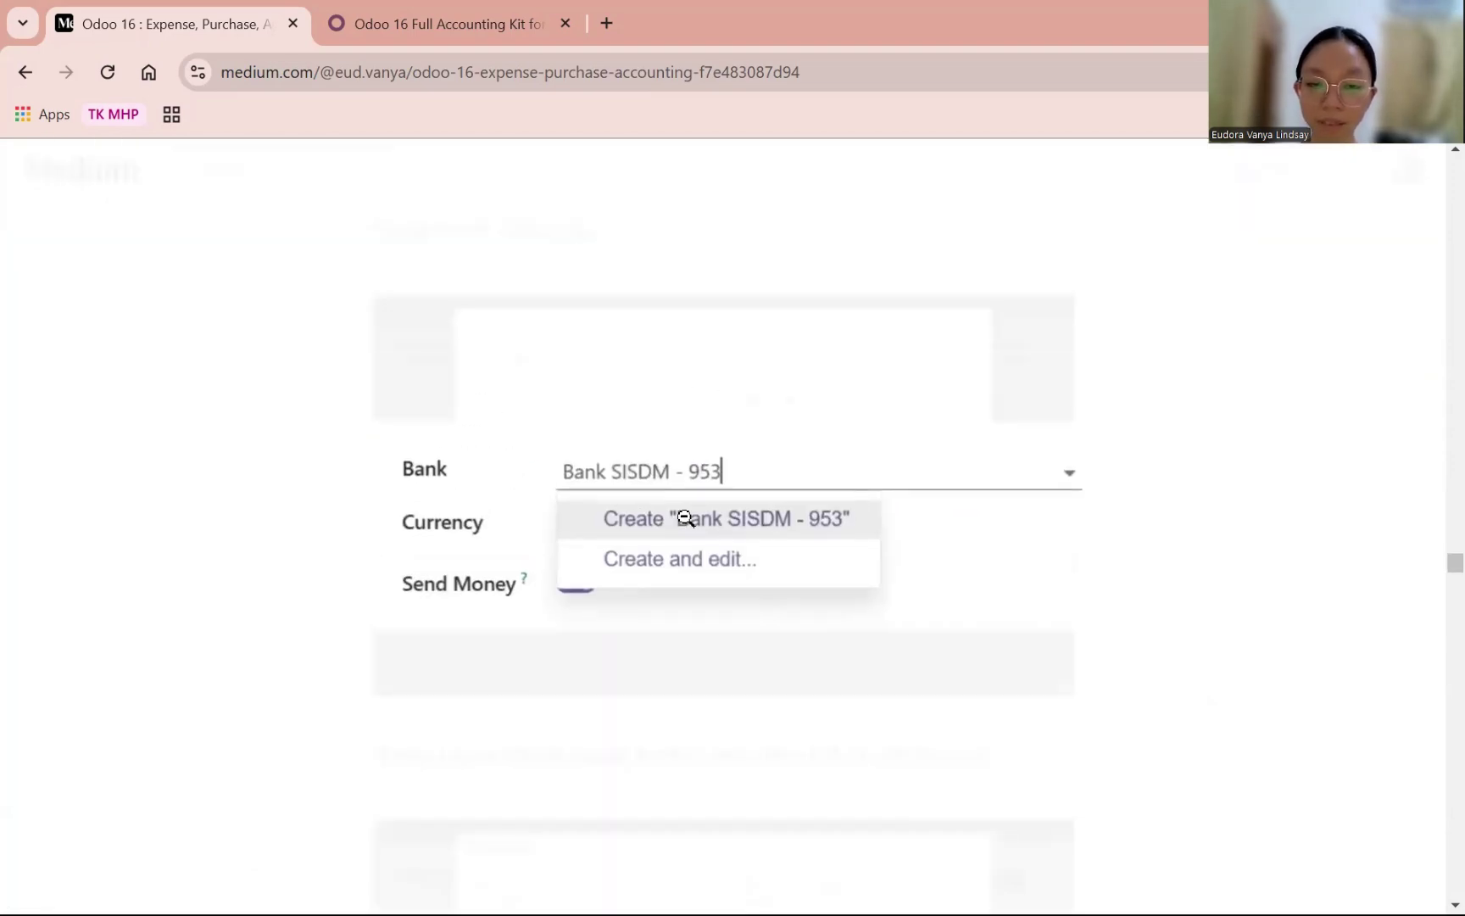
{"action": "left_click", "coordinate": [658, 529]}
{"action": "scroll", "coordinate": [763, 424], "scroll_direction": "down", "scroll_amount": 1}
{"action": "left_click", "coordinate": [874, 484]}
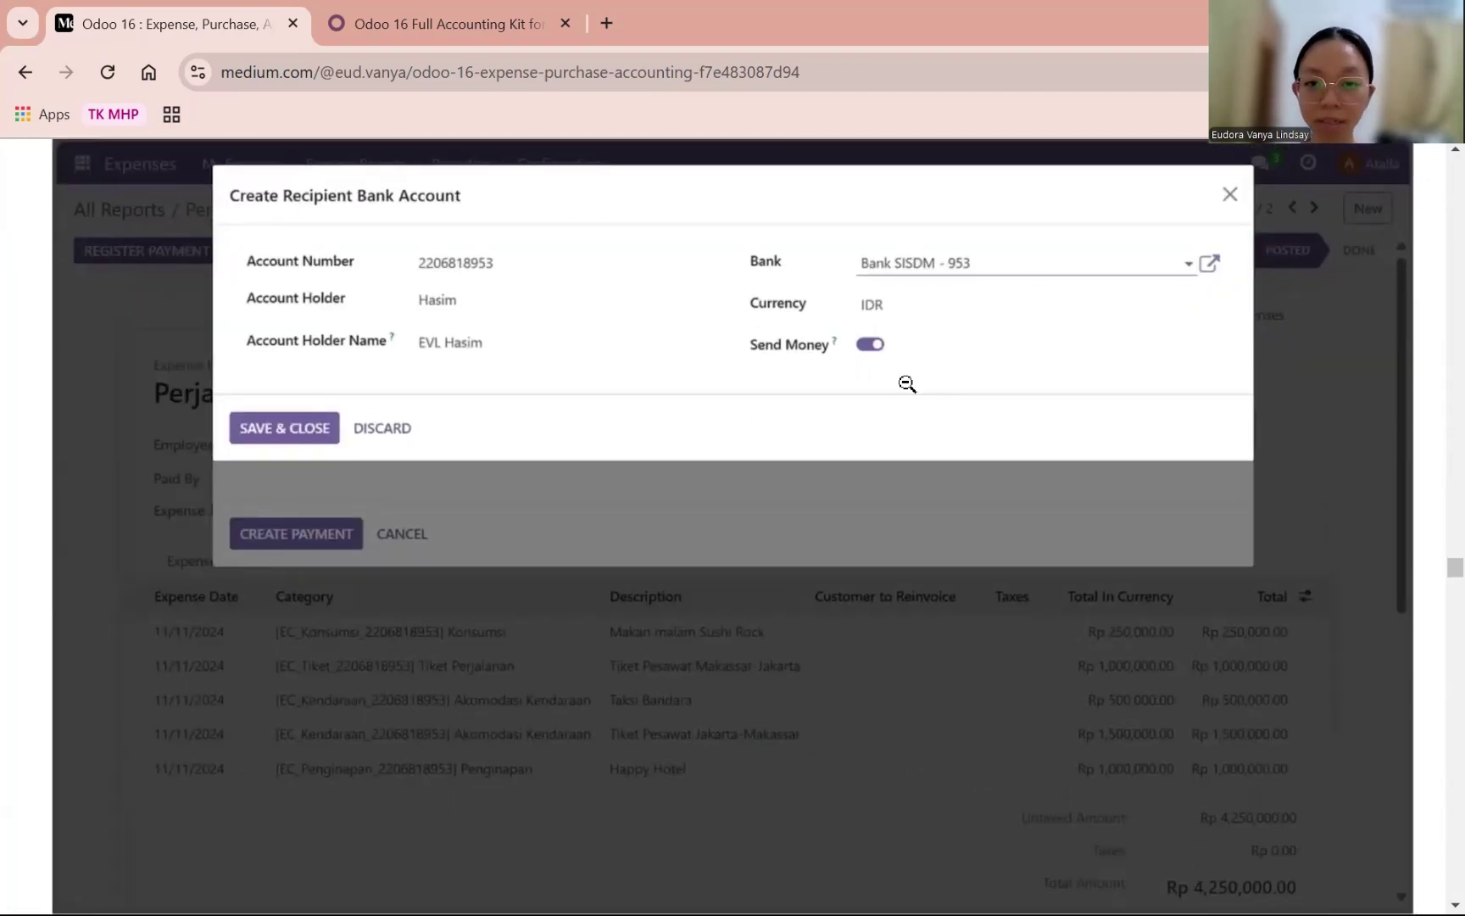
{"action": "left_click", "coordinate": [865, 352]}
- Read the Create Payment instruction and examine the enlarged screenshot of the completed Register Payment form
{"action": "scroll", "coordinate": [805, 424], "scroll_direction": "down", "scroll_amount": 3}
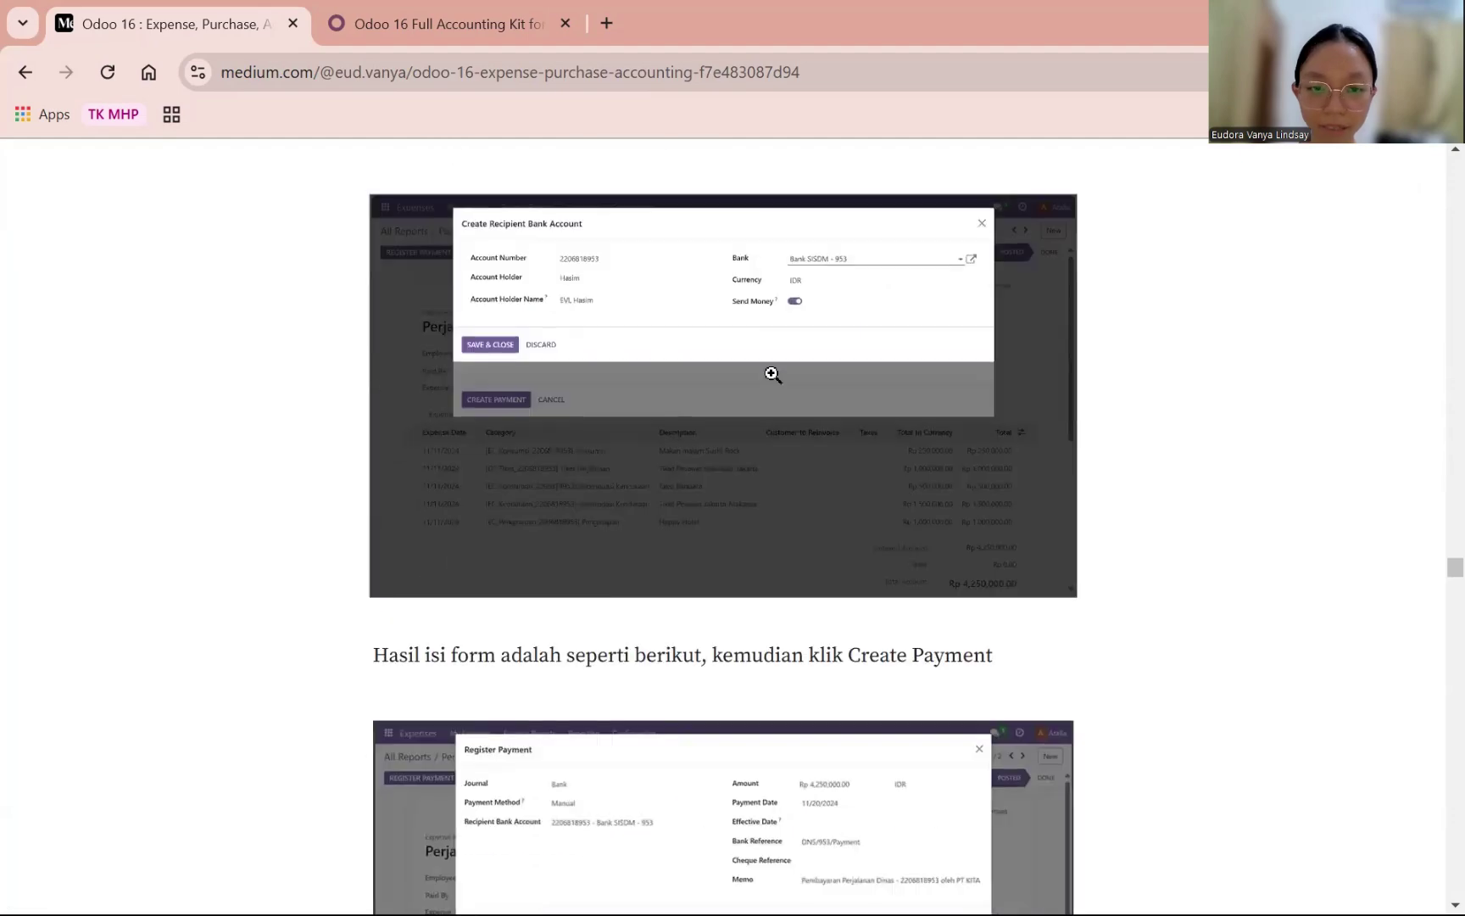
{"action": "scroll", "coordinate": [772, 369], "scroll_direction": "down", "scroll_amount": 4}
{"action": "left_click", "coordinate": [523, 435]}
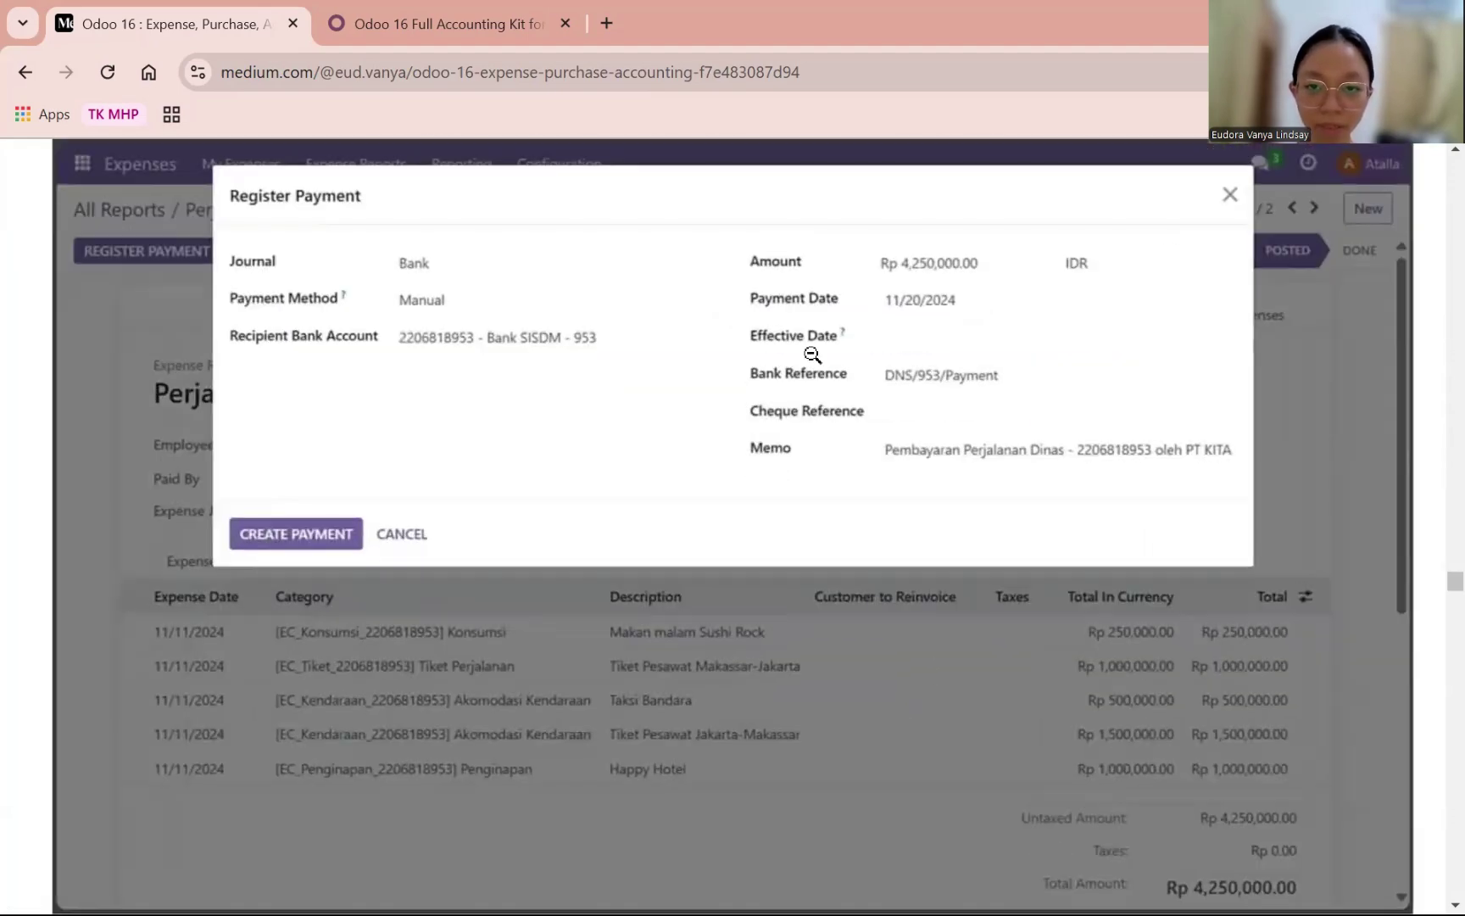
{"action": "left_click", "coordinate": [886, 422]}
- Examine the enlarged screenshot of the Perjalanan Dinas report after creating its payment
{"action": "scroll", "coordinate": [638, 507], "scroll_direction": "down", "scroll_amount": 8}
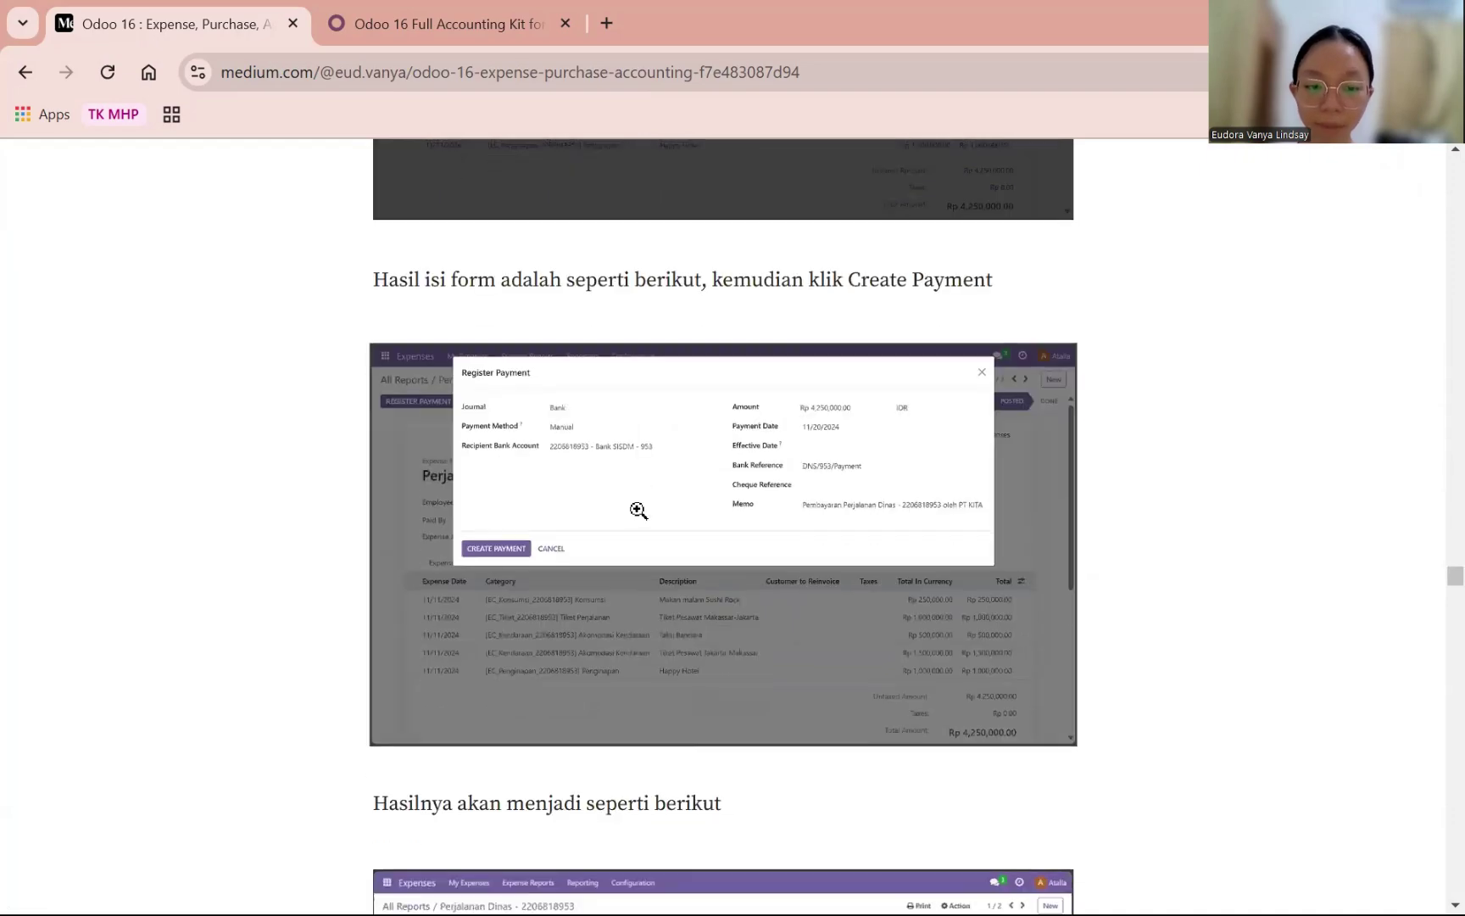
{"action": "left_click", "coordinate": [676, 467]}
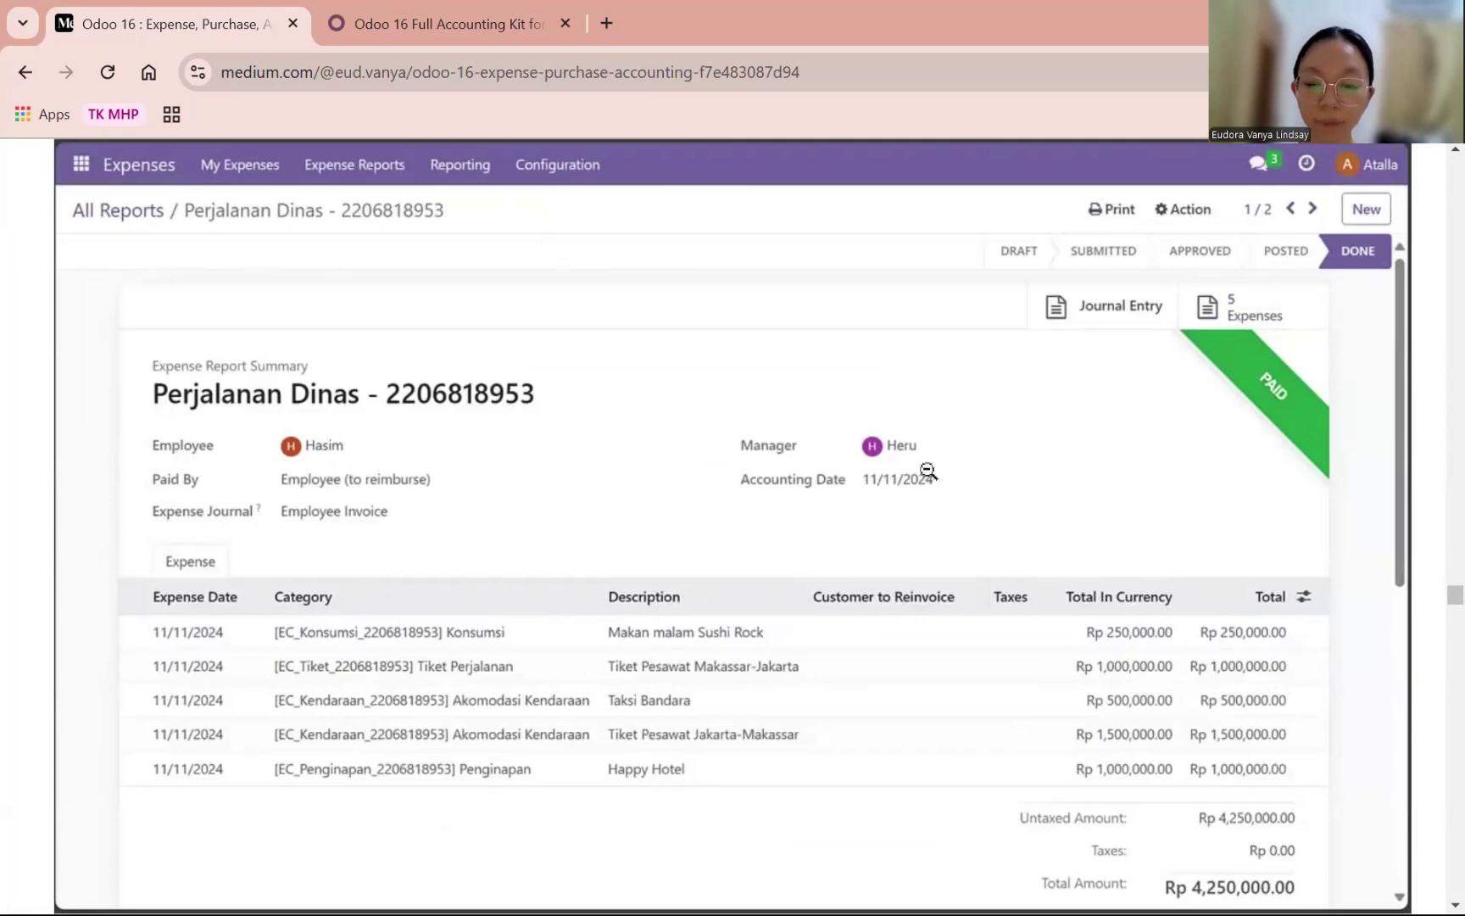
{"action": "left_click", "coordinate": [401, 376]}
- Read item 12 about the Paid status and examine the enlarged expense report log screenshot
{"action": "scroll", "coordinate": [543, 382], "scroll_direction": "down", "scroll_amount": 4}
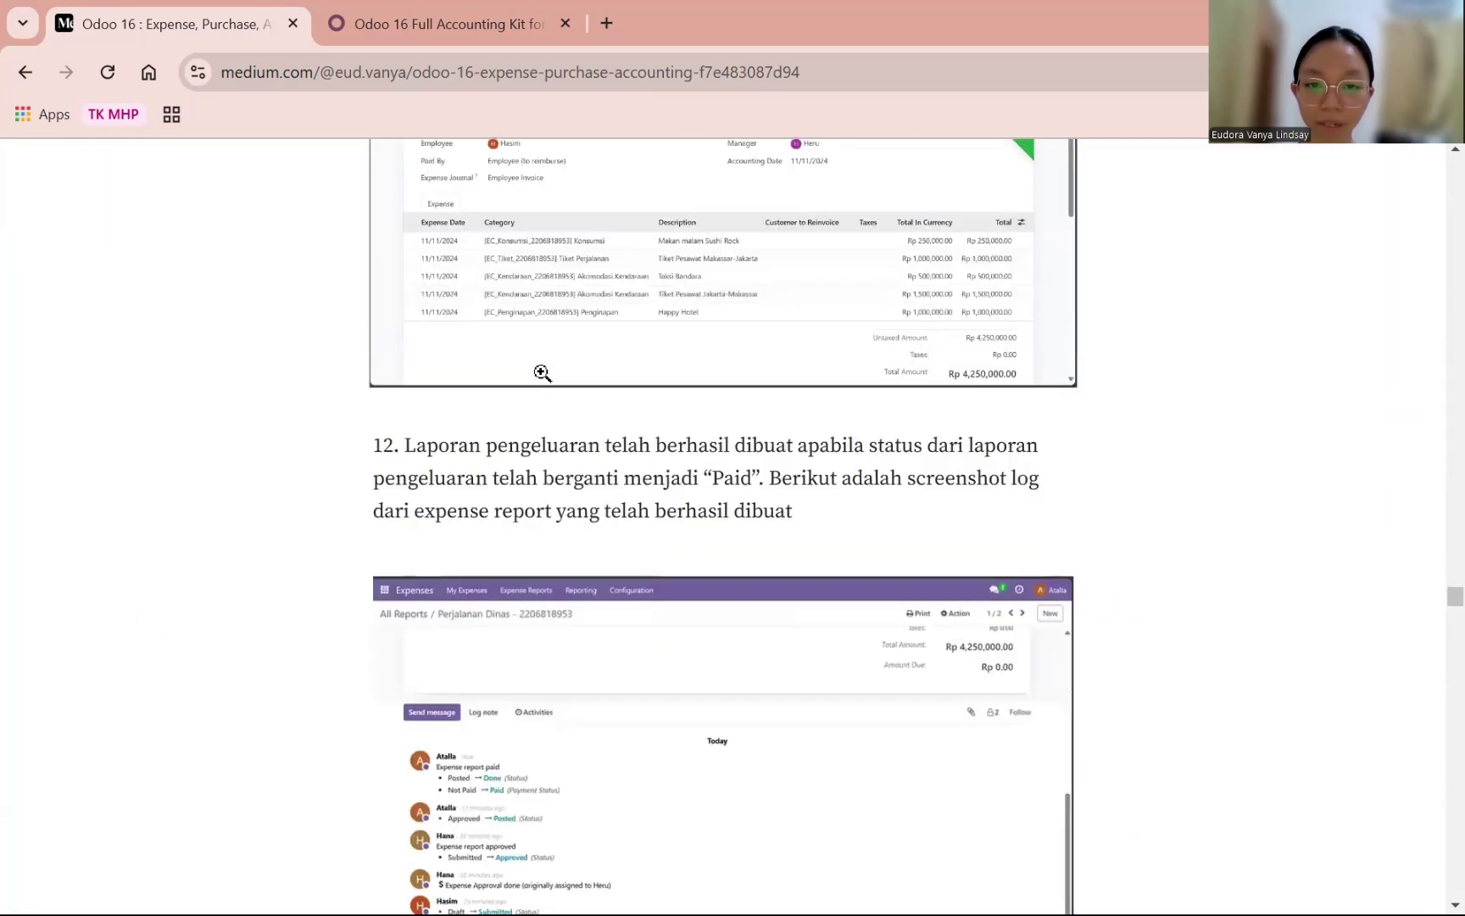
{"action": "scroll", "coordinate": [594, 369], "scroll_direction": "down", "scroll_amount": 1}
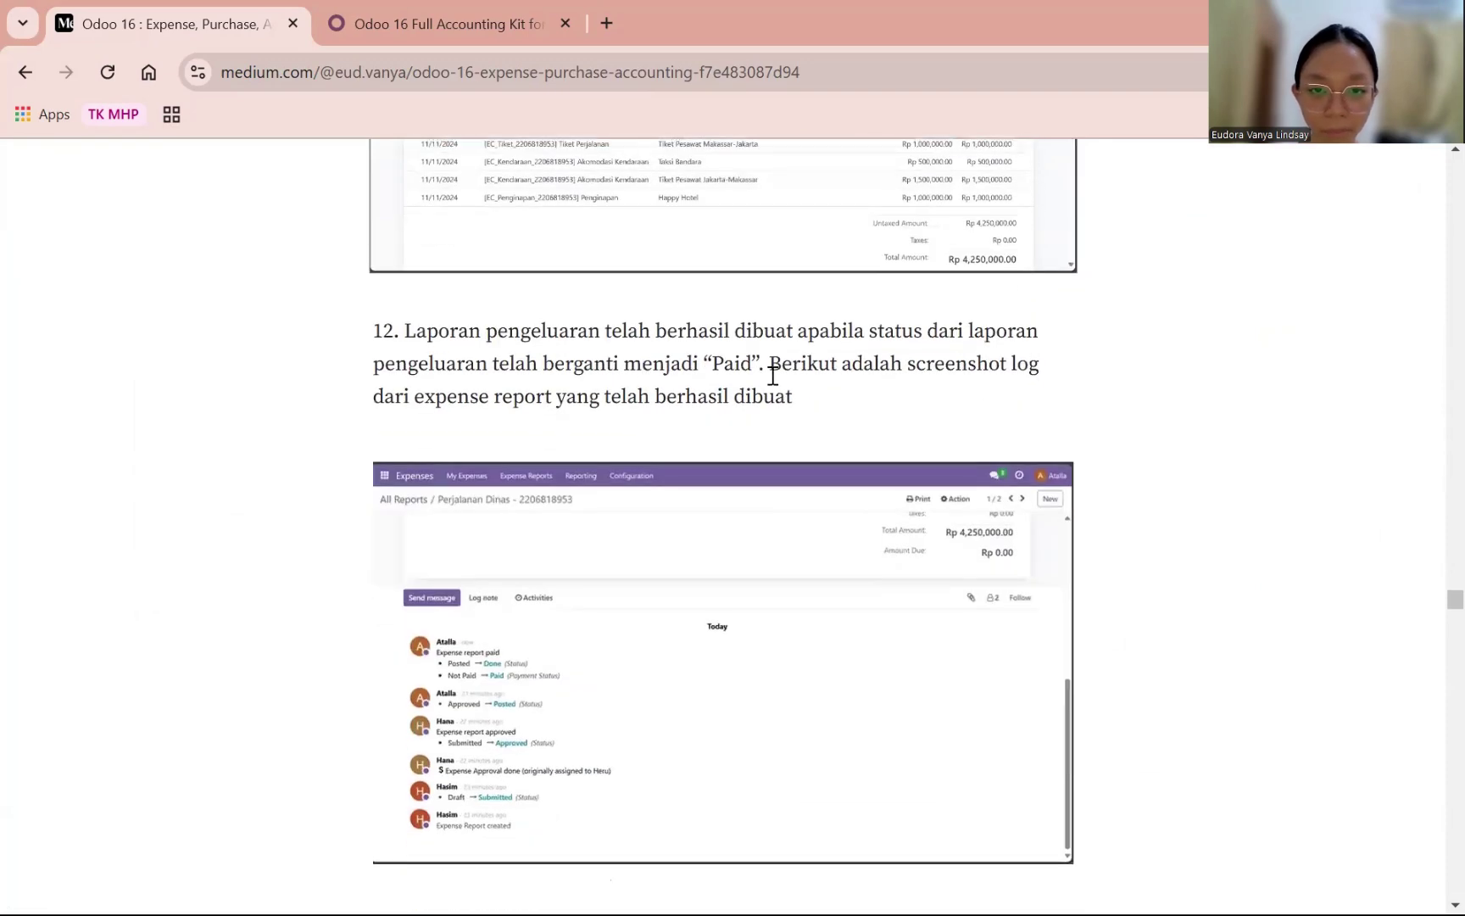
{"action": "scroll", "coordinate": [780, 386], "scroll_direction": "down", "scroll_amount": 1}
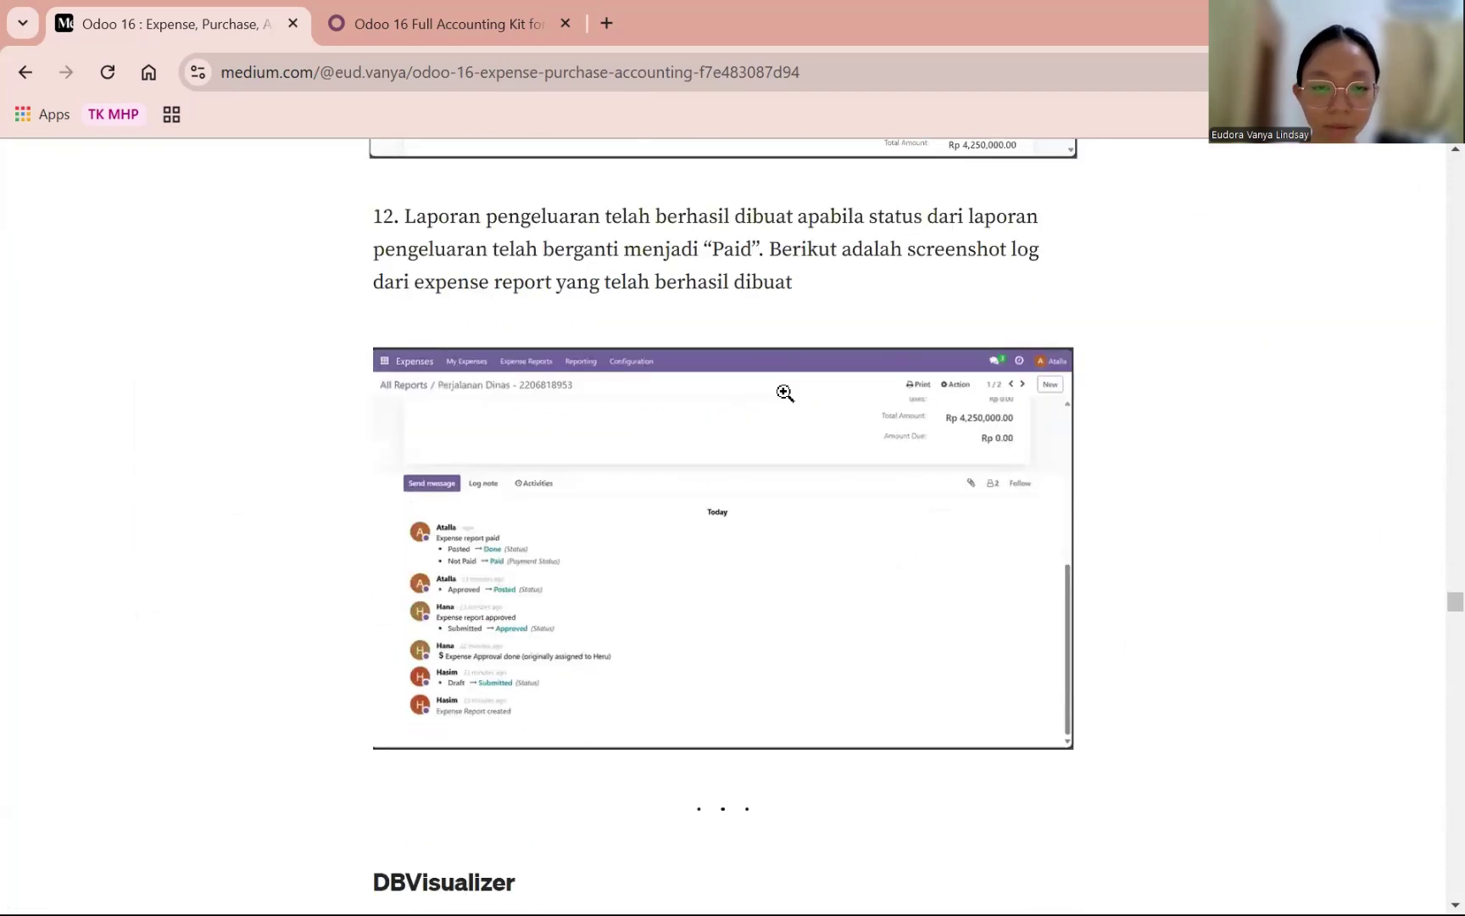
{"action": "left_click", "coordinate": [758, 435]}
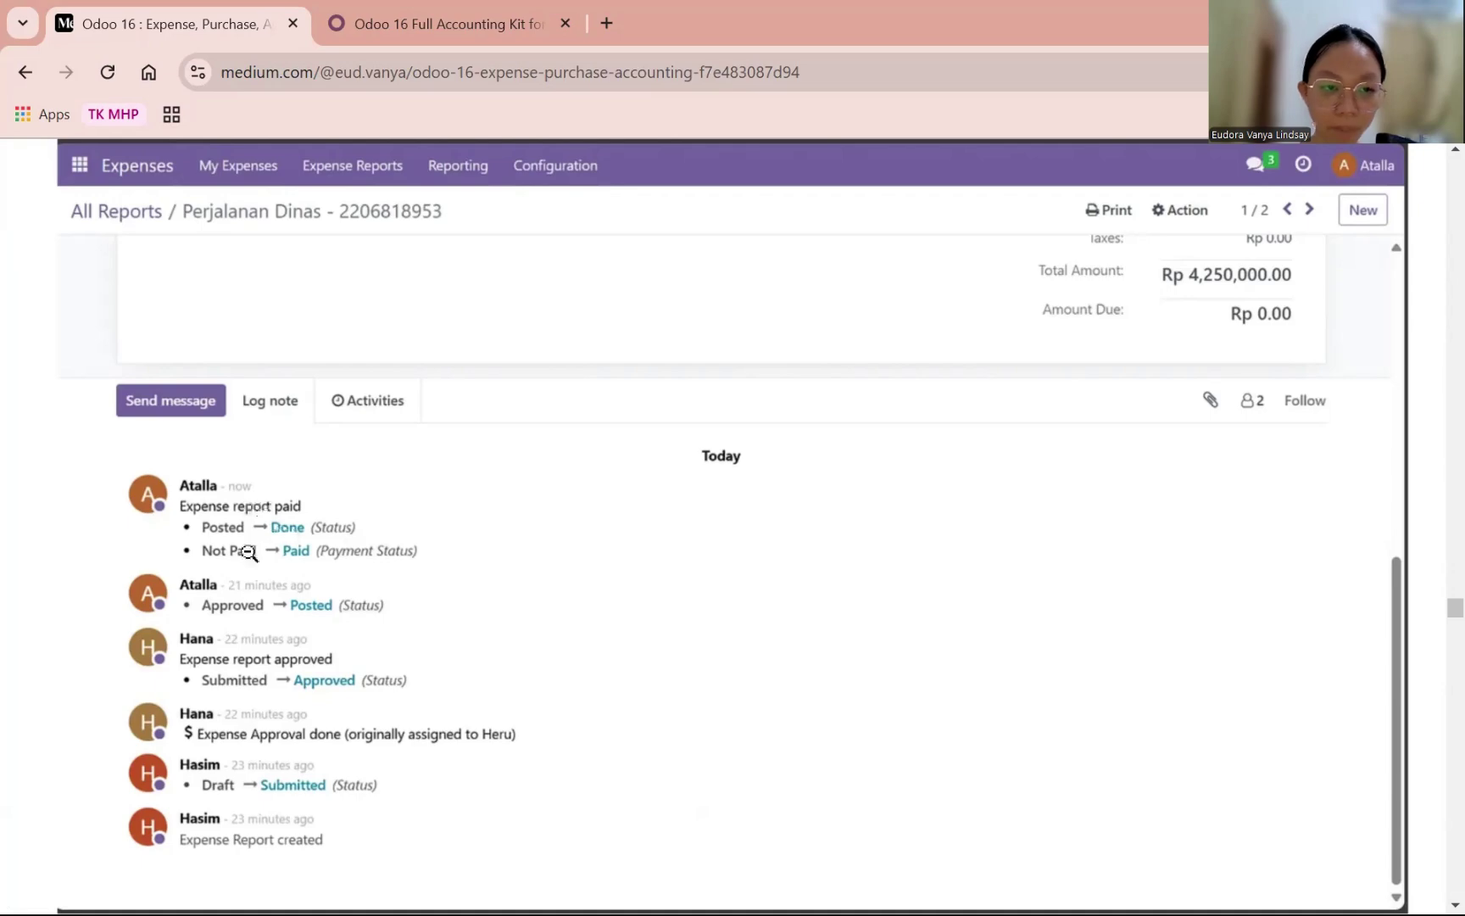
{"action": "left_click", "coordinate": [540, 533]}
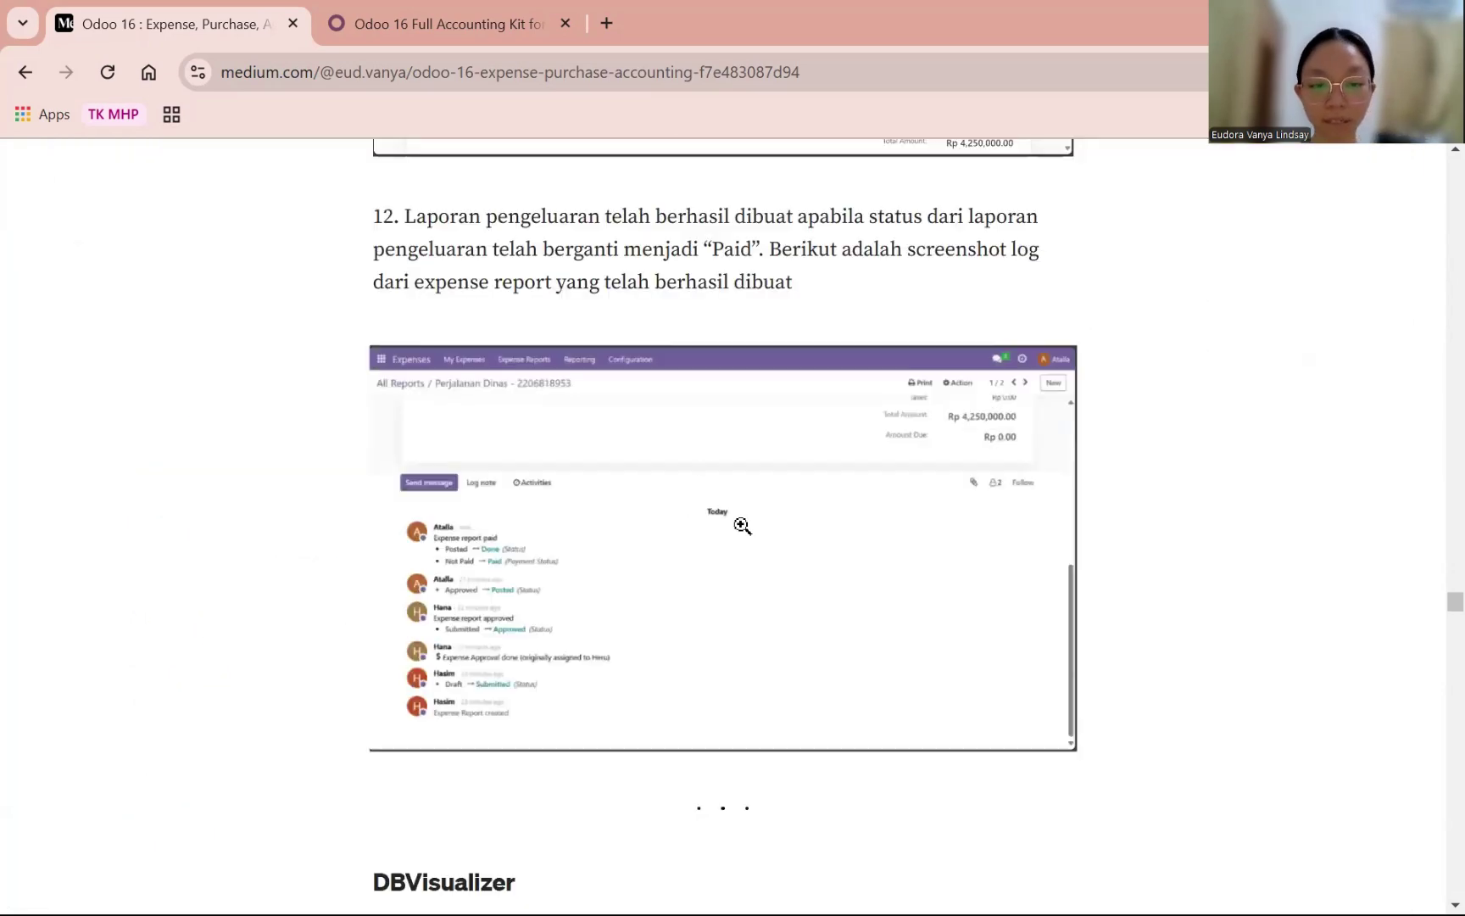
- Read the DBVisualizer introduction and open its linked dbvis.com/download page in a separate tab
{"action": "scroll", "coordinate": [787, 498], "scroll_direction": "down", "scroll_amount": 5}
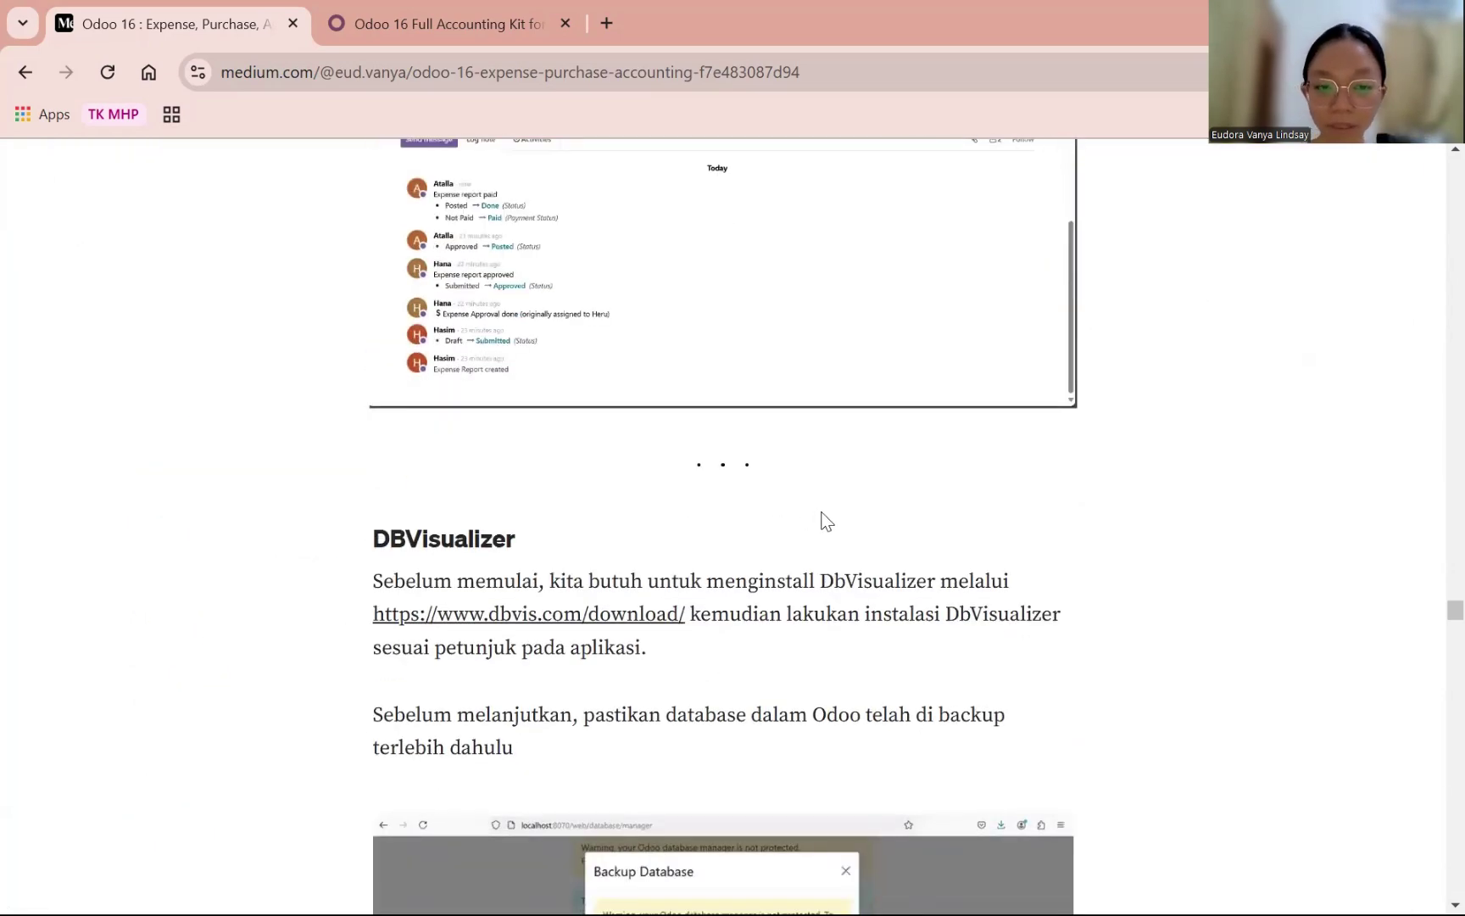
{"action": "scroll", "coordinate": [1046, 449], "scroll_direction": "down", "scroll_amount": 3}
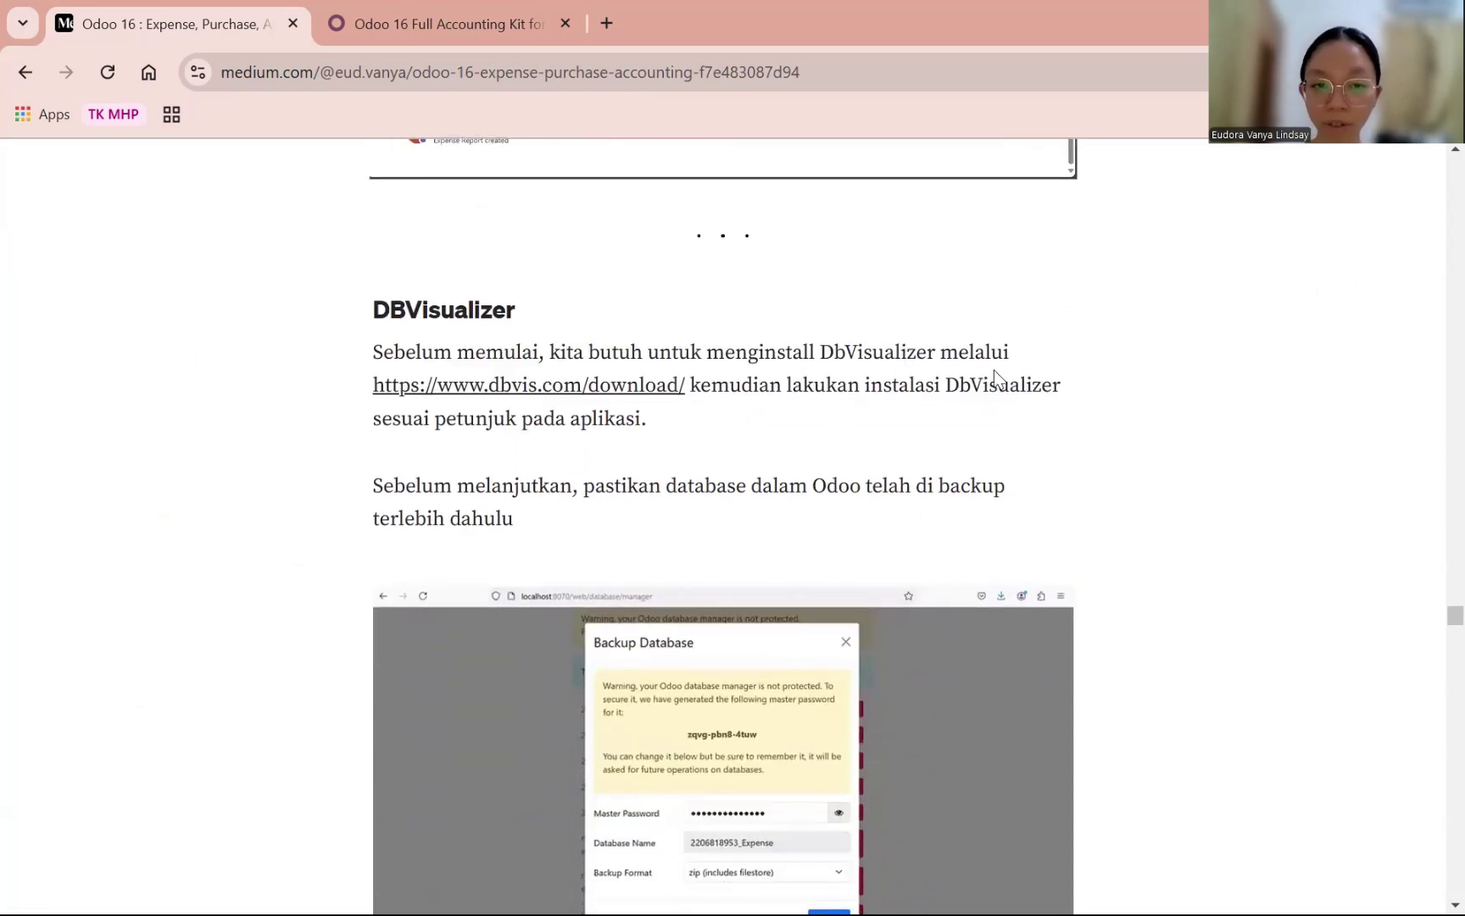
{"action": "middle_click", "coordinate": [429, 392]}
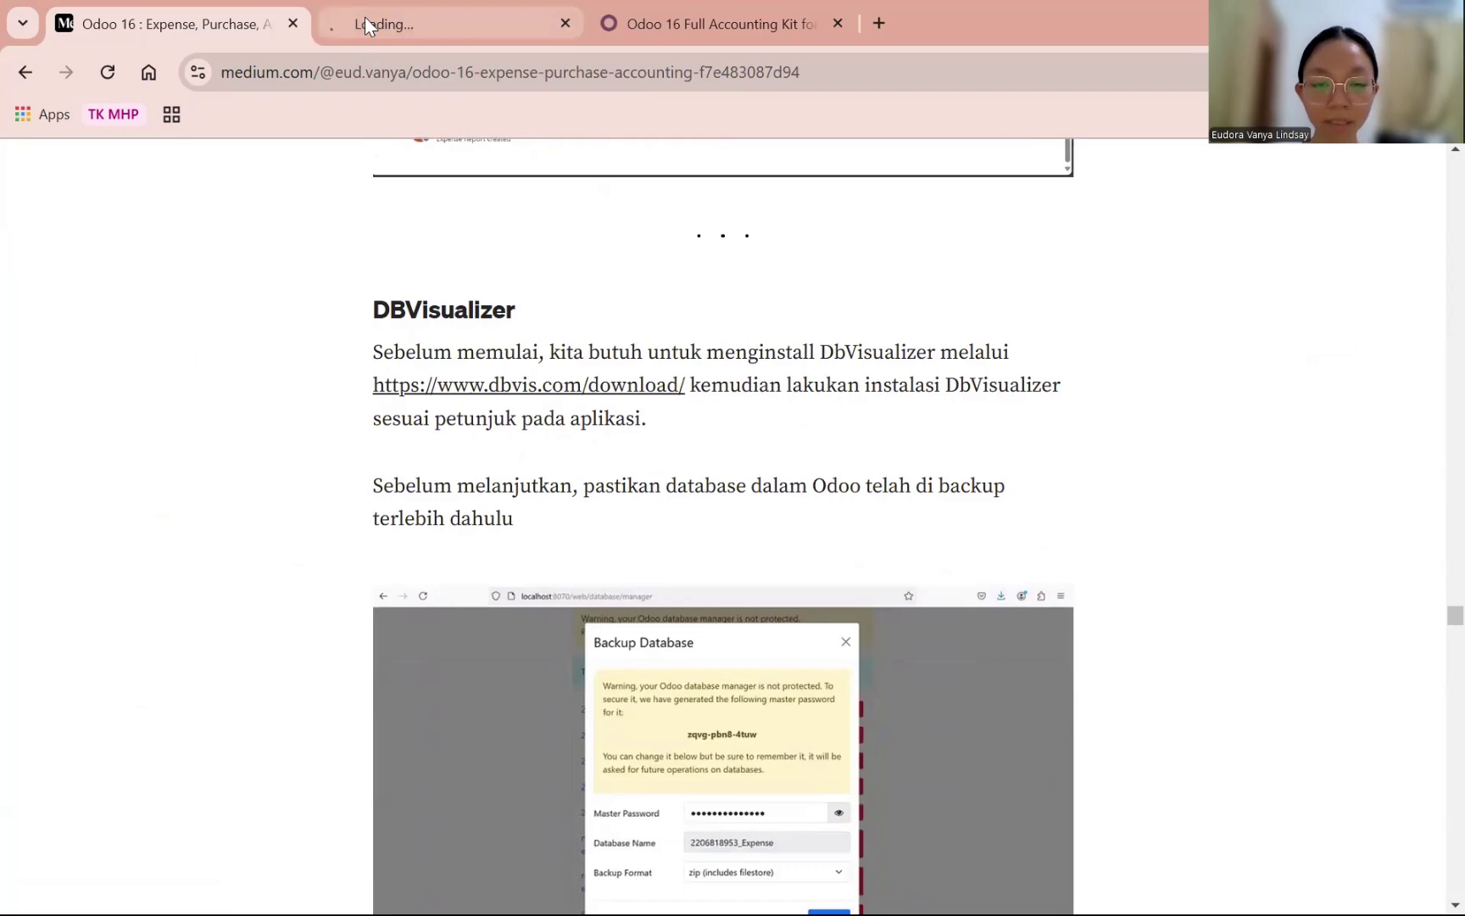
{"action": "scroll", "coordinate": [429, 318], "scroll_direction": "down", "scroll_amount": 2}
{"action": "left_click", "coordinate": [461, 71]}
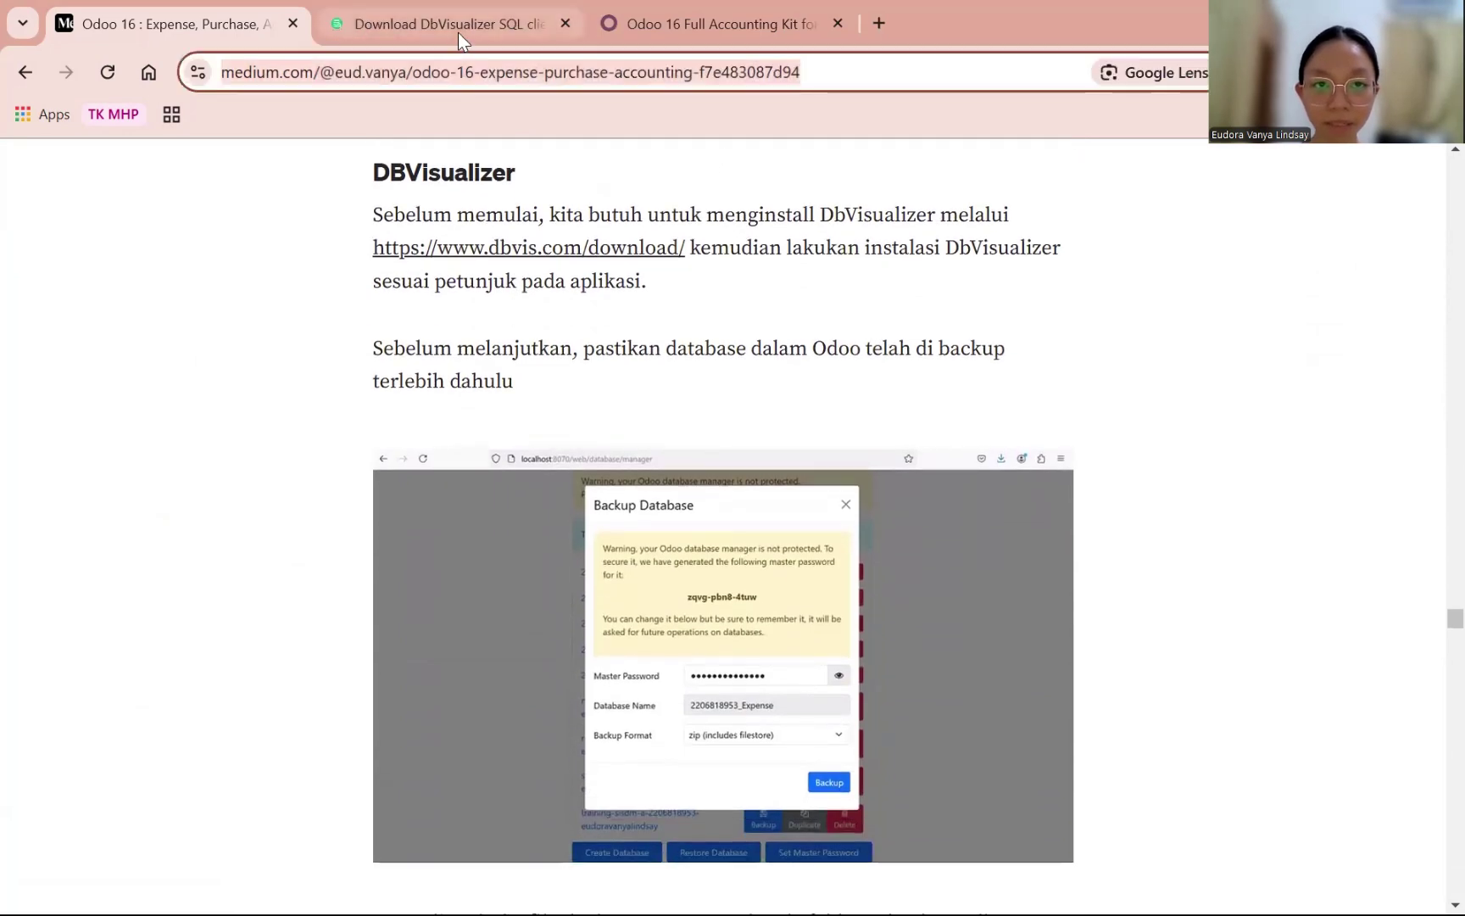
{"action": "left_click", "coordinate": [457, 32]}
- Review the recommended Windows 64bit installer and the list of all installers on the DbVisualizer download page
{"action": "scroll", "coordinate": [742, 533], "scroll_direction": "down", "scroll_amount": 3}
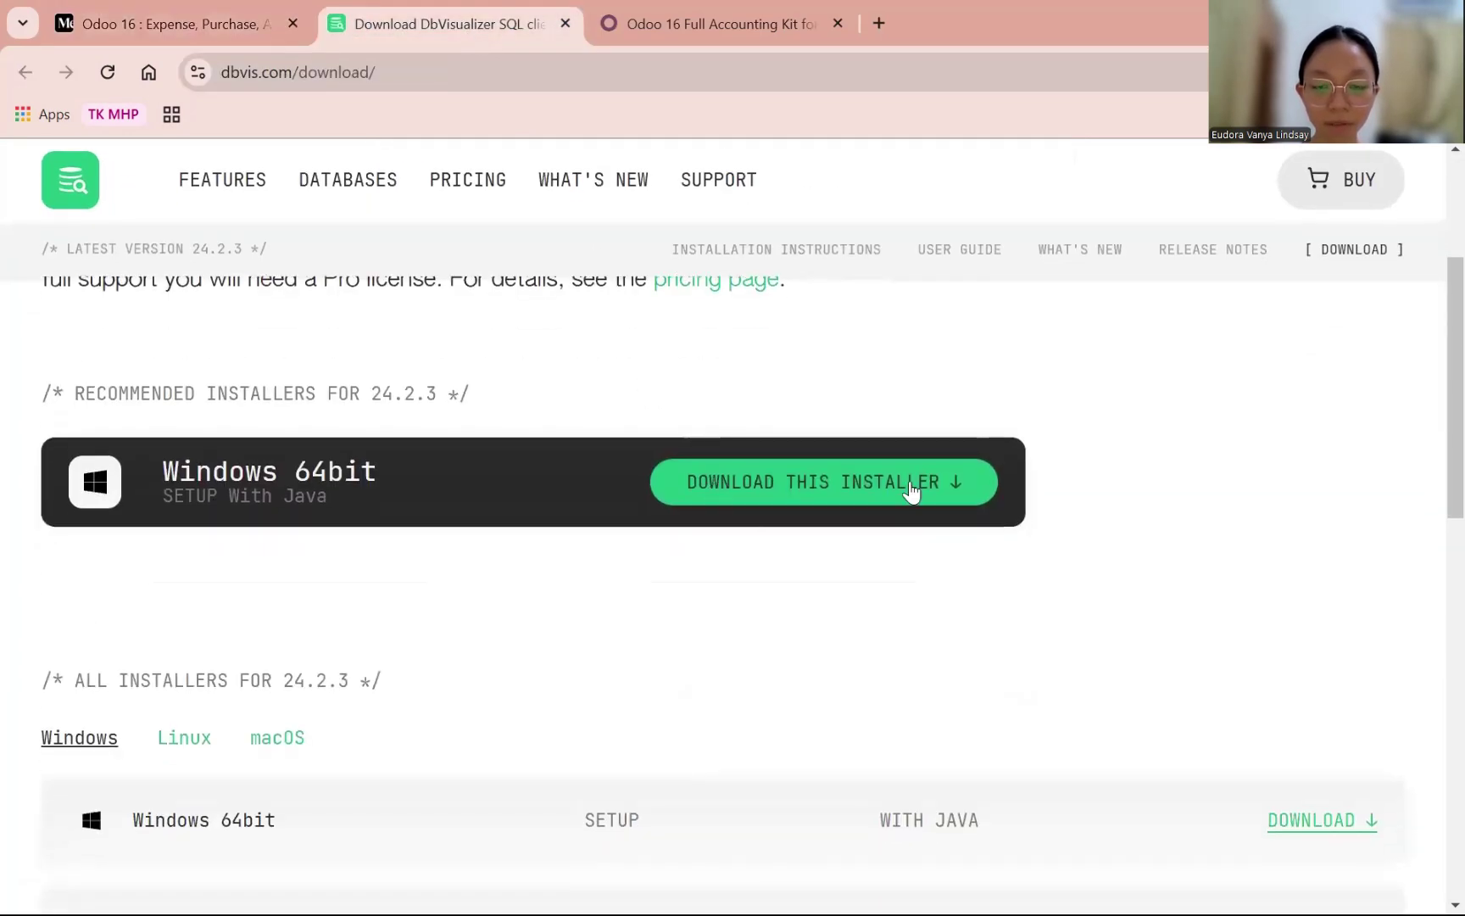
{"action": "scroll", "coordinate": [468, 452], "scroll_direction": "up", "scroll_amount": 1}
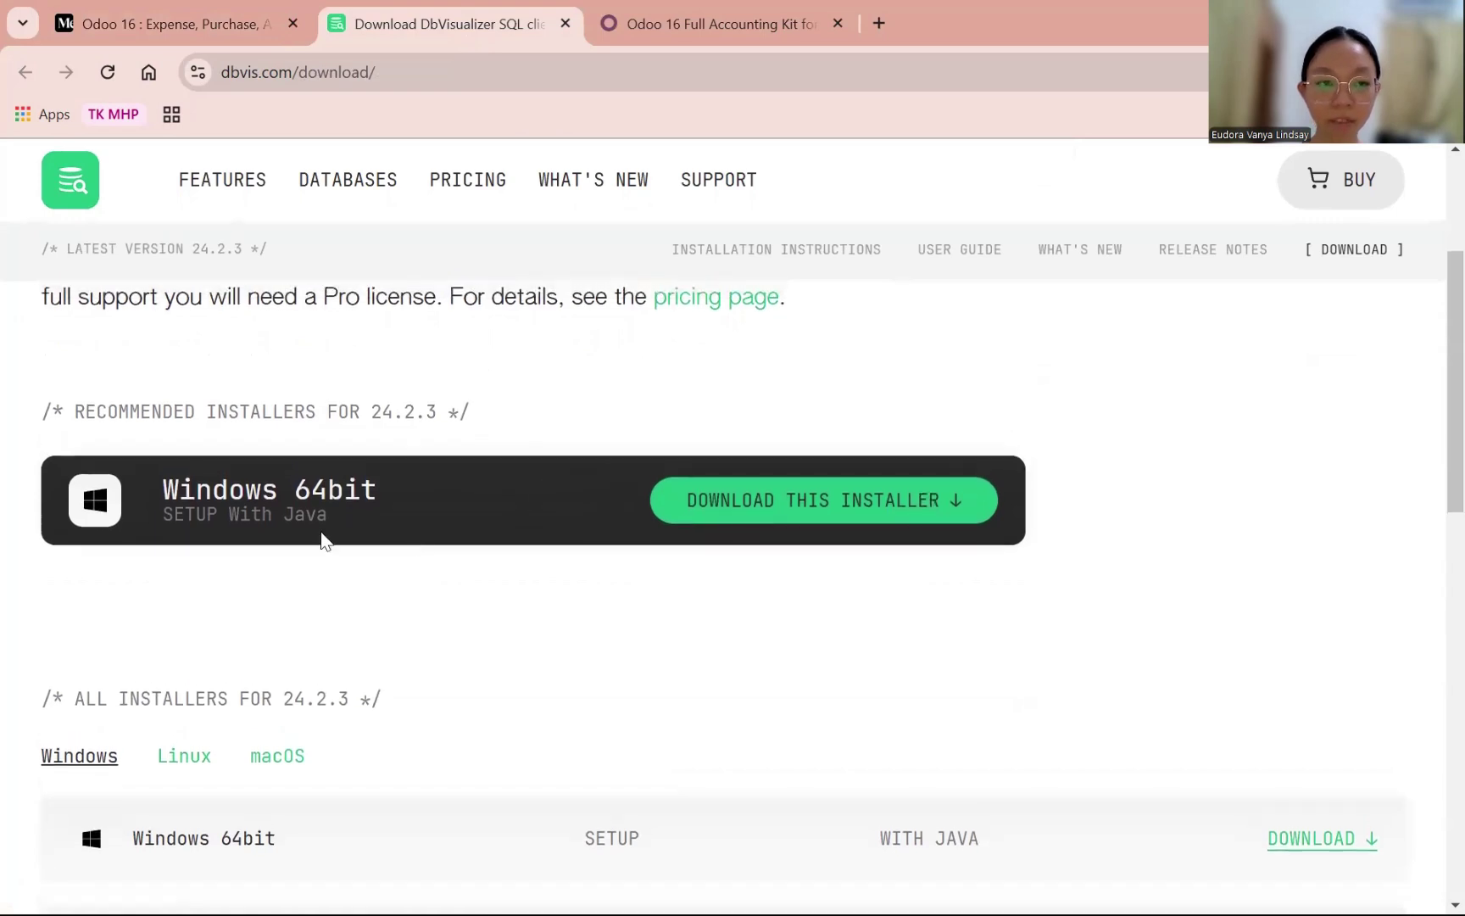
{"action": "scroll", "coordinate": [244, 502], "scroll_direction": "down", "scroll_amount": 1}
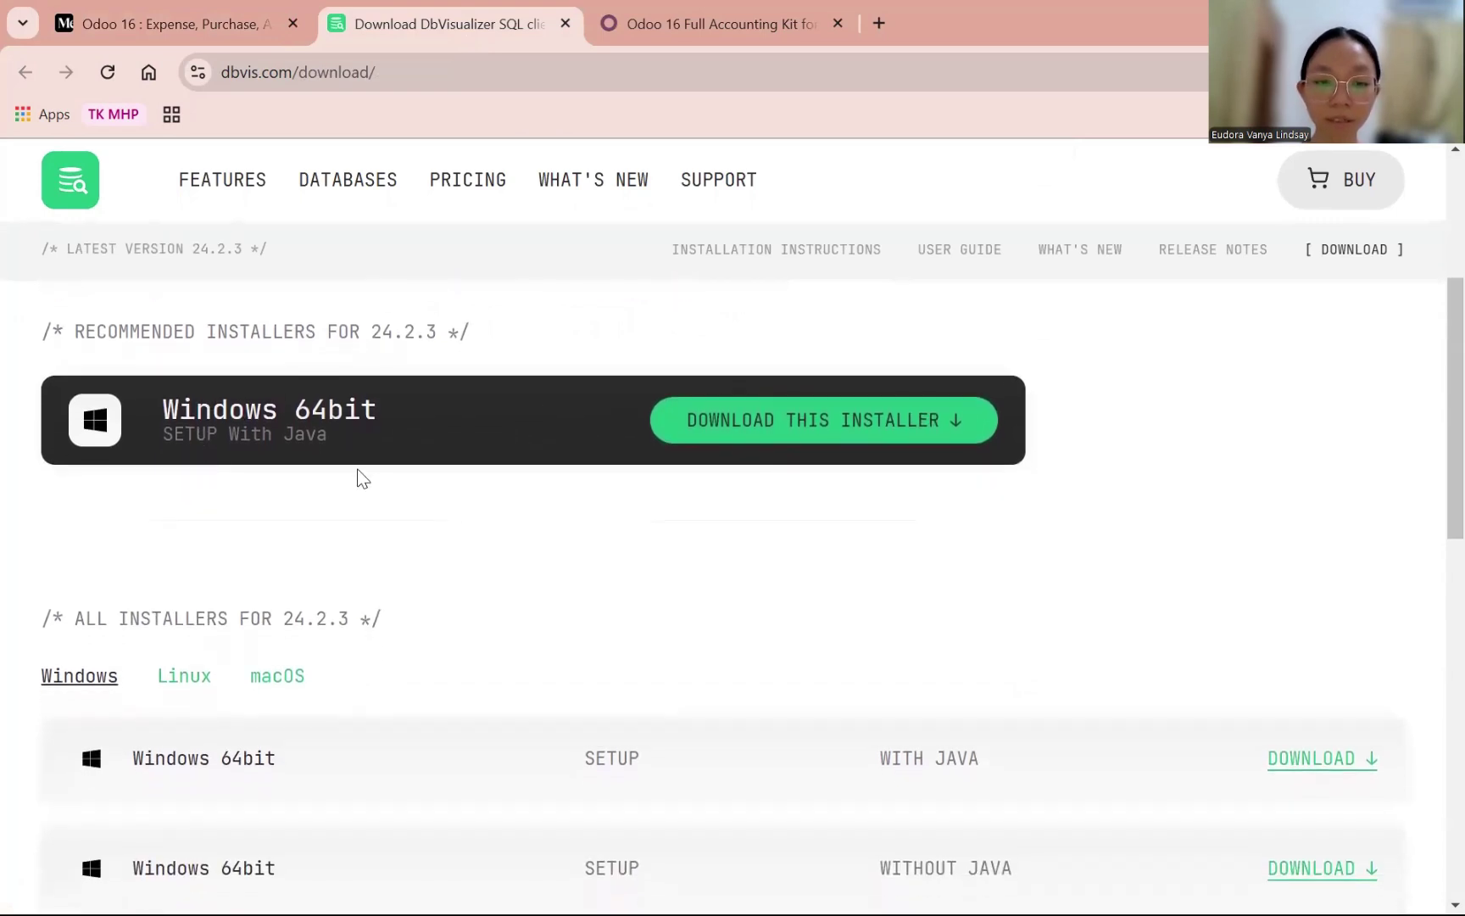
{"action": "scroll", "coordinate": [389, 507], "scroll_direction": "down", "scroll_amount": 1}
{"action": "scroll", "coordinate": [394, 510], "scroll_direction": "up", "scroll_amount": 2}
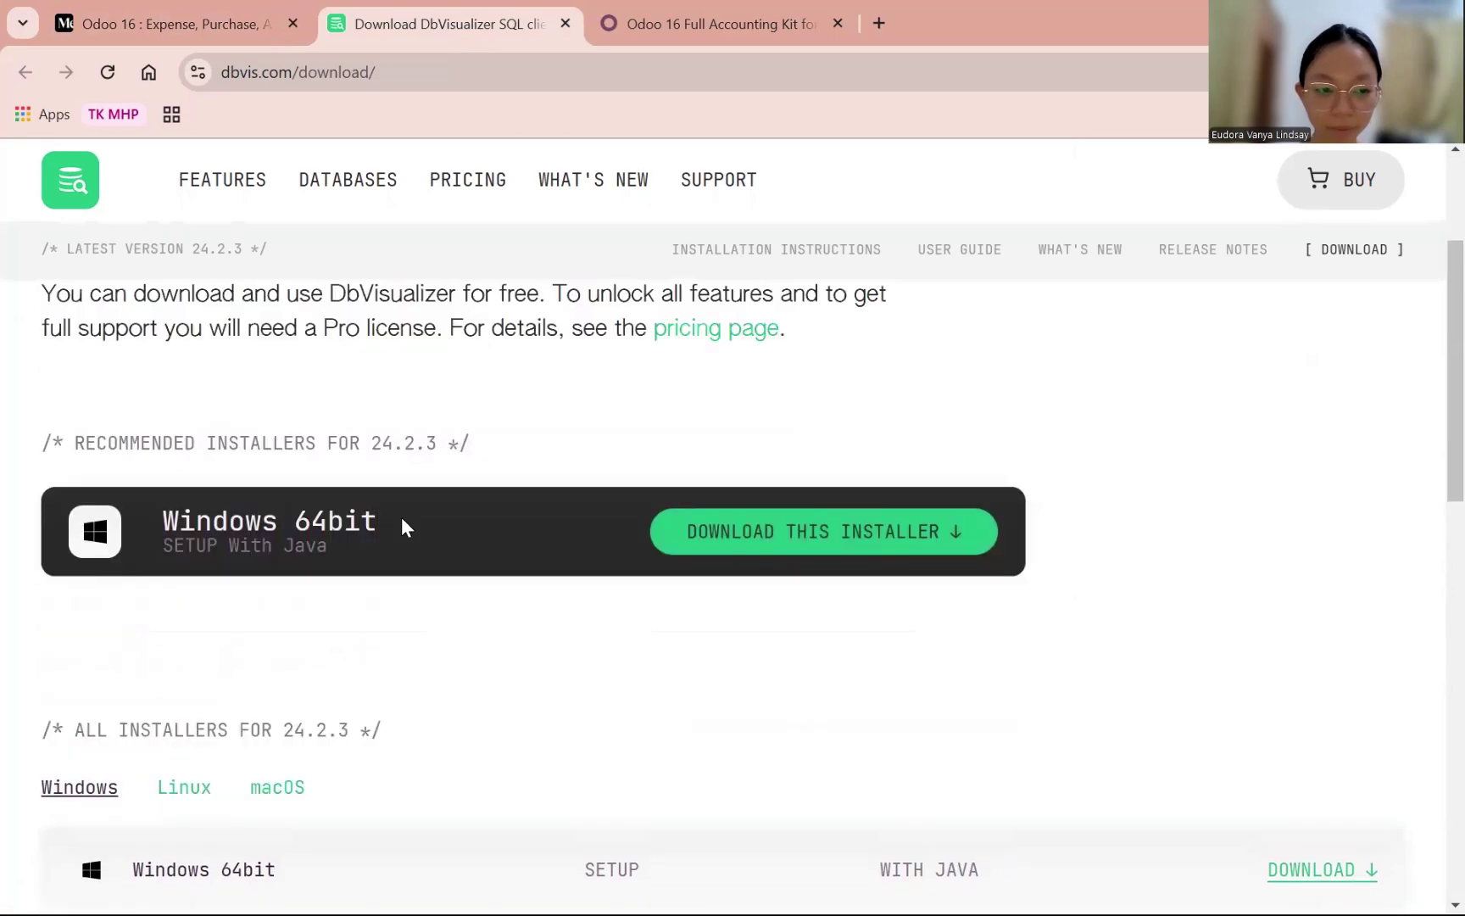
{"action": "scroll", "coordinate": [203, 570], "scroll_direction": "down", "scroll_amount": 2}
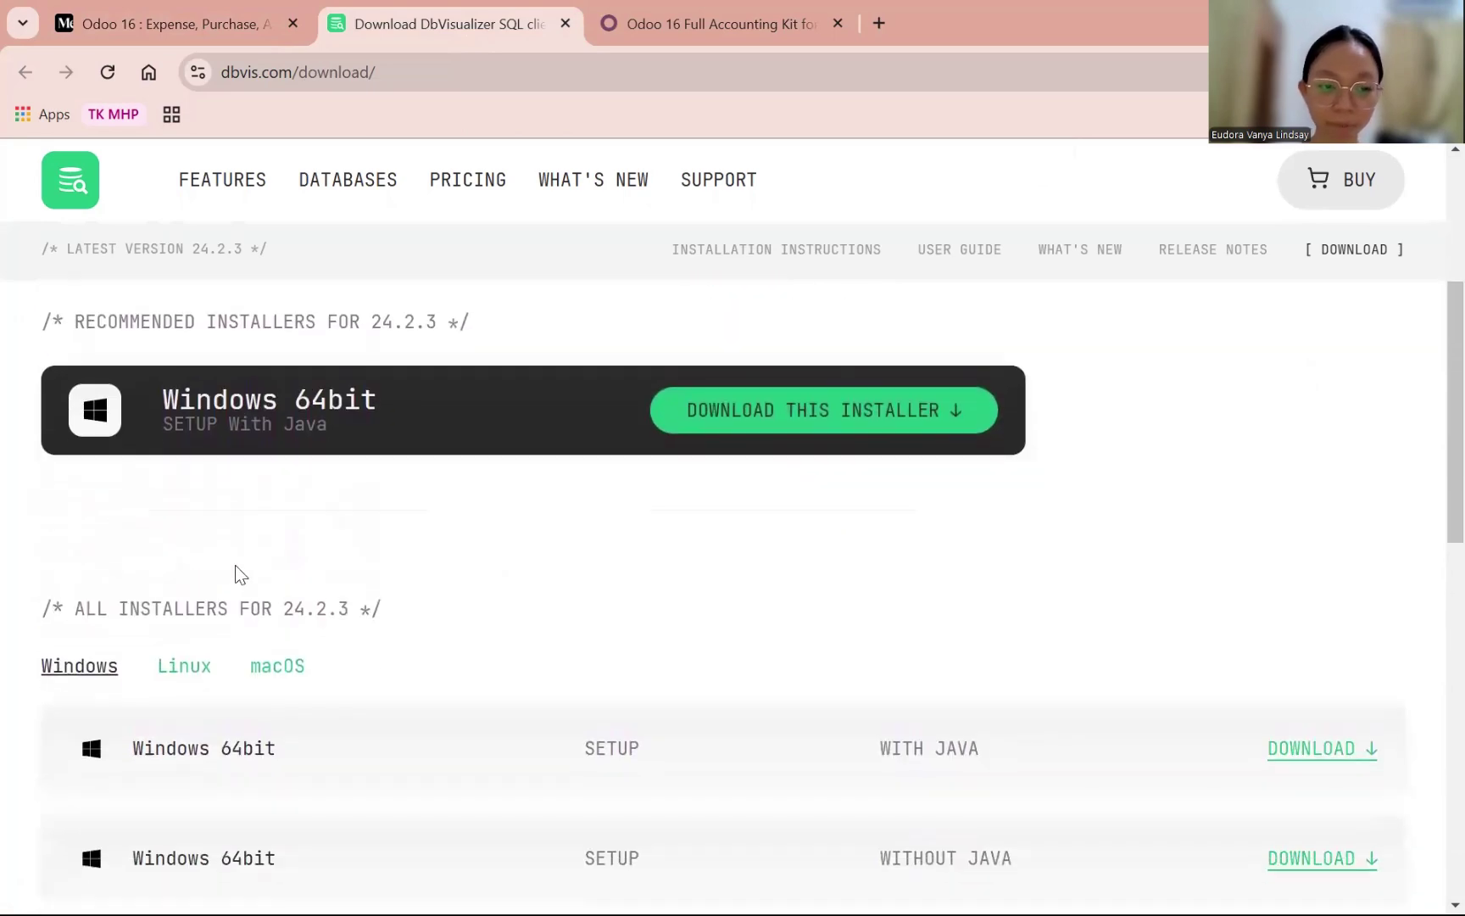
{"action": "scroll", "coordinate": [339, 551], "scroll_direction": "up", "scroll_amount": 3}
- Return to the Medium article and read the instruction and screenshot about backing up the Odoo database
{"action": "left_click", "coordinate": [217, 19]}
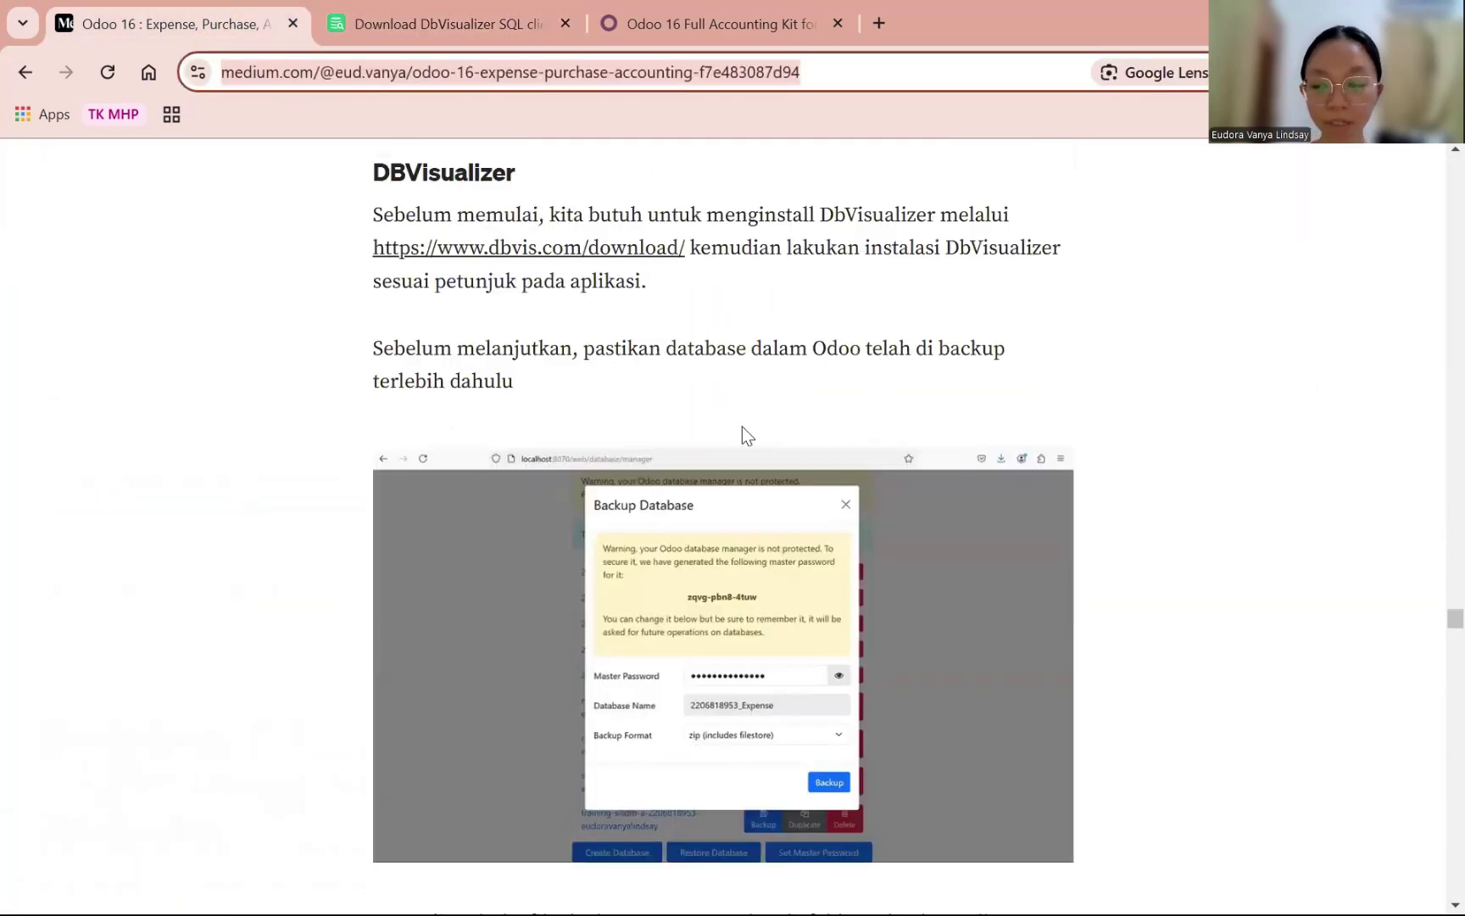
{"action": "scroll", "coordinate": [741, 427], "scroll_direction": "down", "scroll_amount": 1}
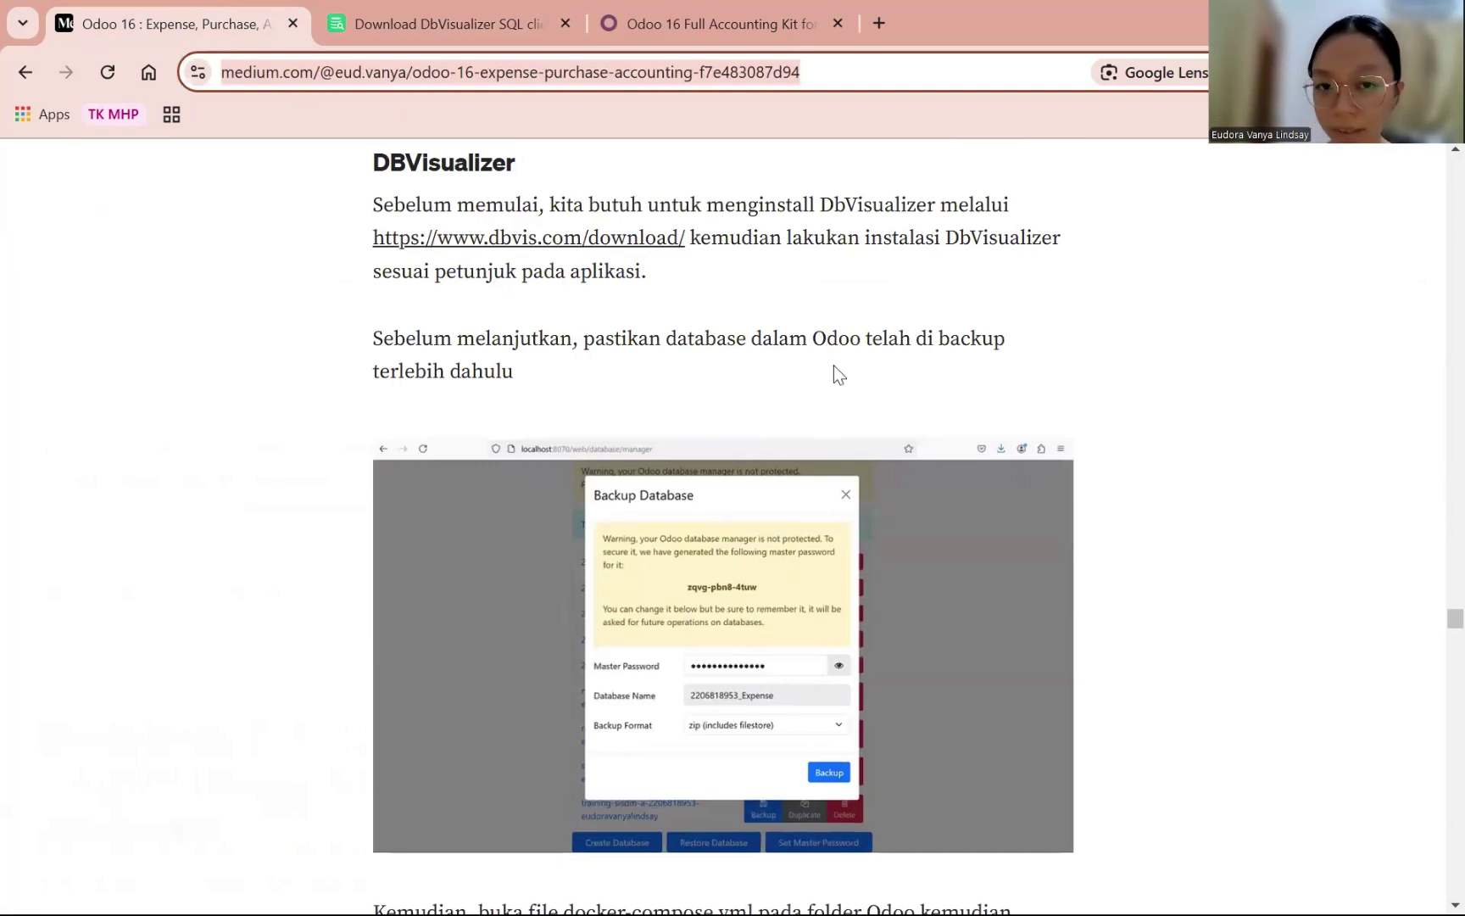
{"action": "scroll", "coordinate": [833, 366], "scroll_direction": "down", "scroll_amount": 2}
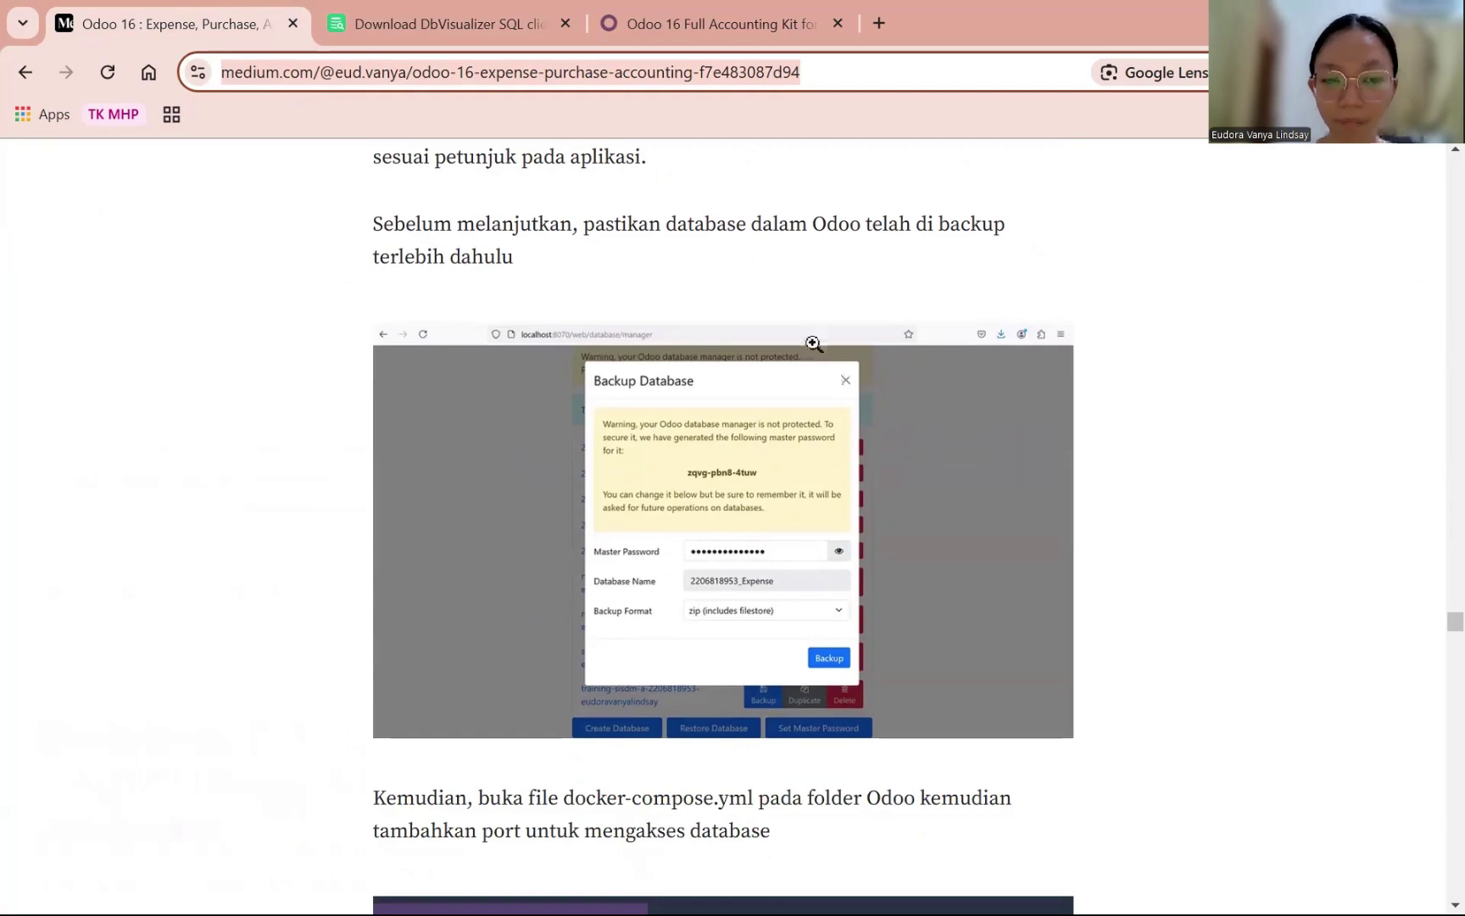
{"action": "scroll", "coordinate": [814, 344], "scroll_direction": "up", "scroll_amount": 2}
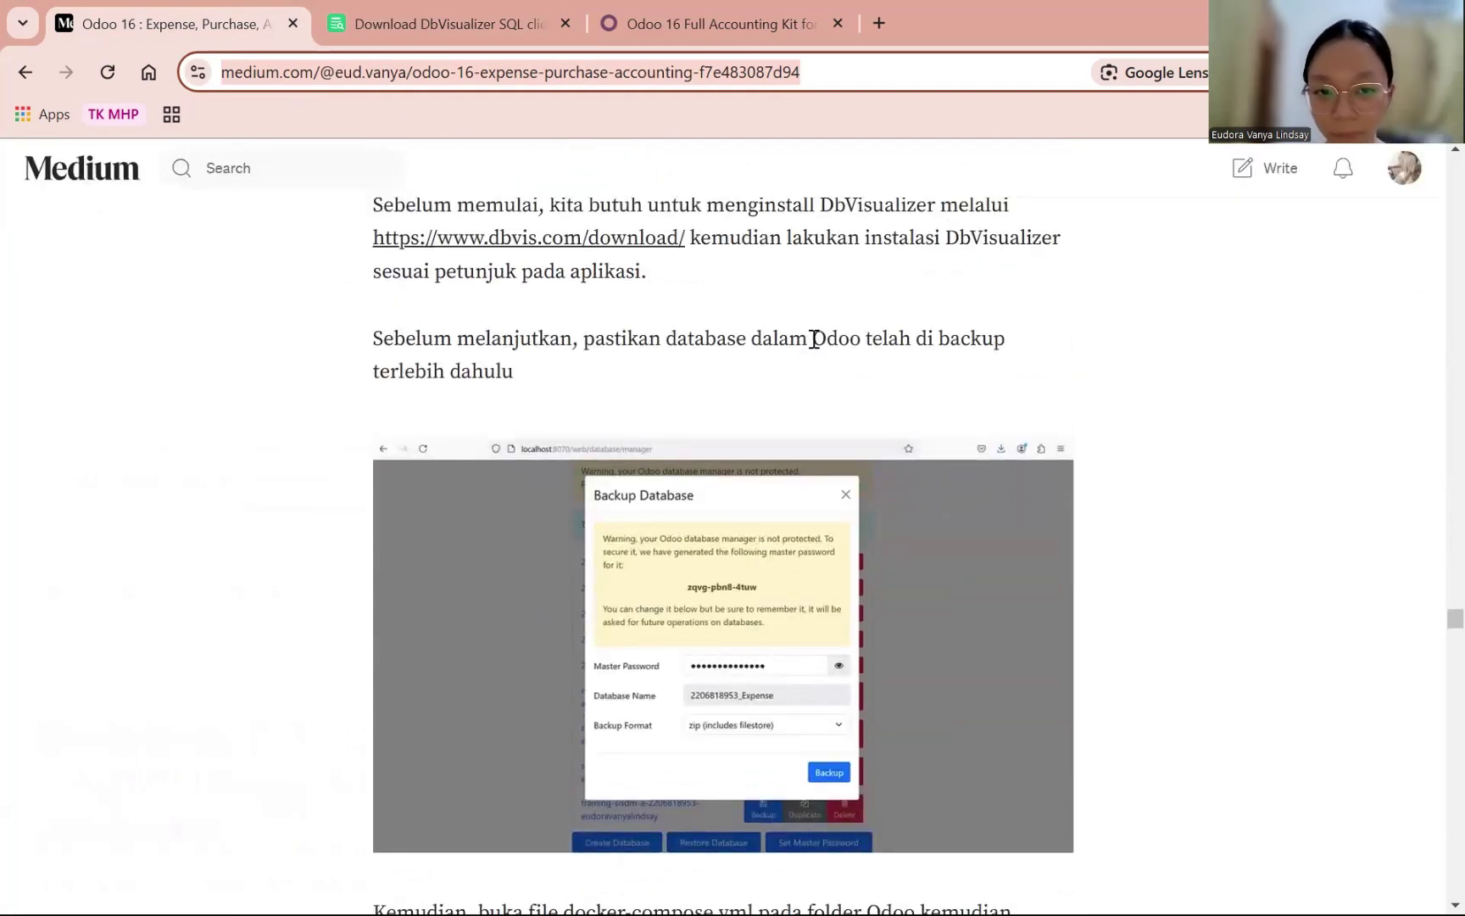
{"action": "scroll", "coordinate": [904, 427], "scroll_direction": "down", "scroll_amount": 3}
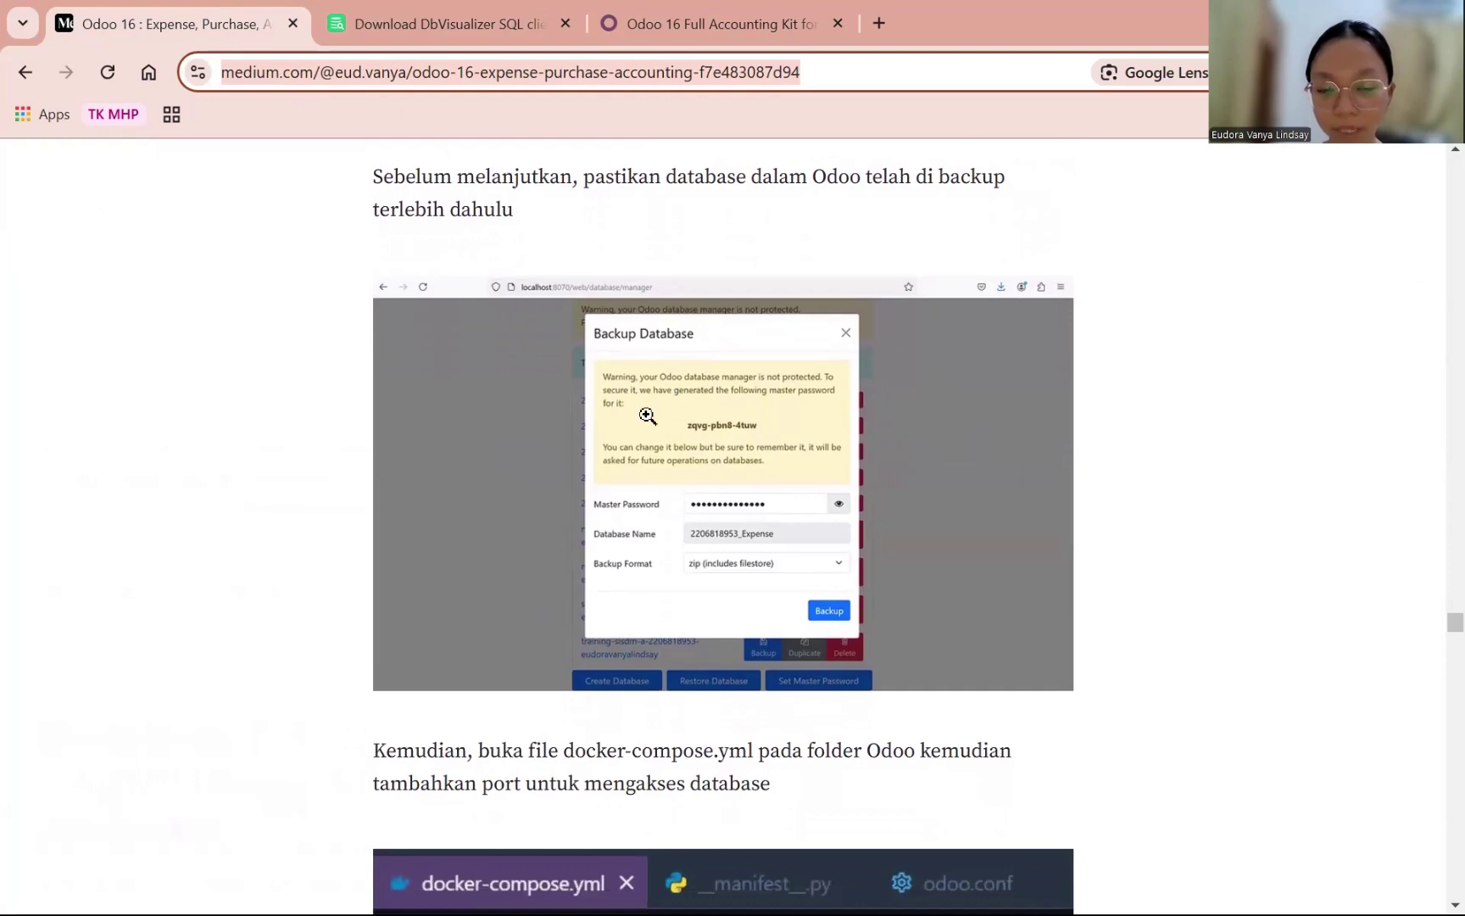
- Enlarge the Backup Database screenshot in the article to examine the backup dialog, then return to the text
{"action": "left_click", "coordinate": [719, 499]}
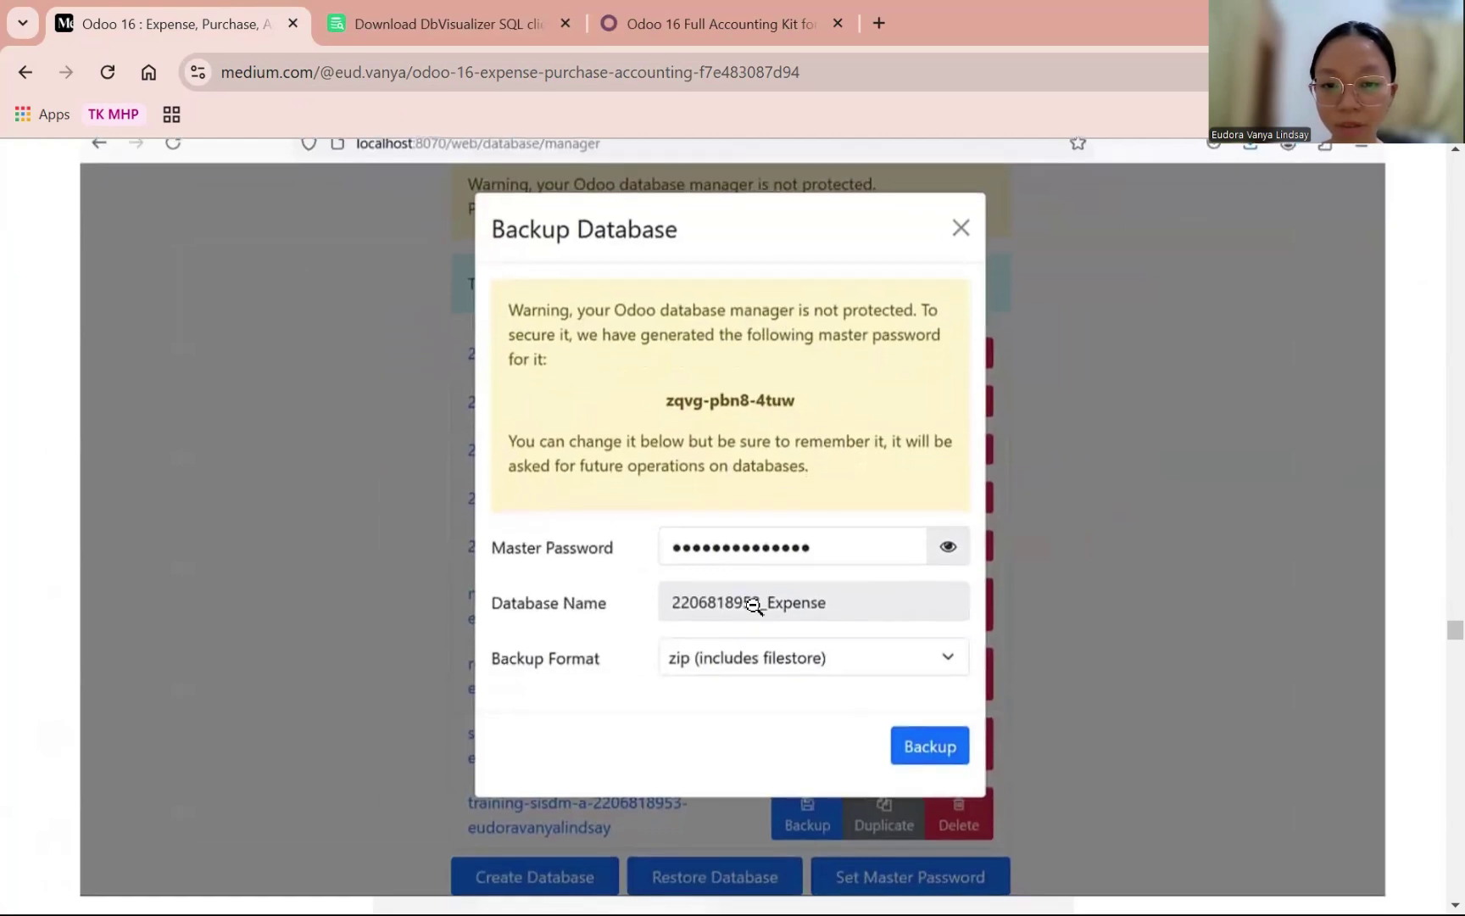
{"action": "left_click", "coordinate": [725, 566]}
{"action": "scroll", "coordinate": [751, 557], "scroll_direction": "down", "scroll_amount": 3}
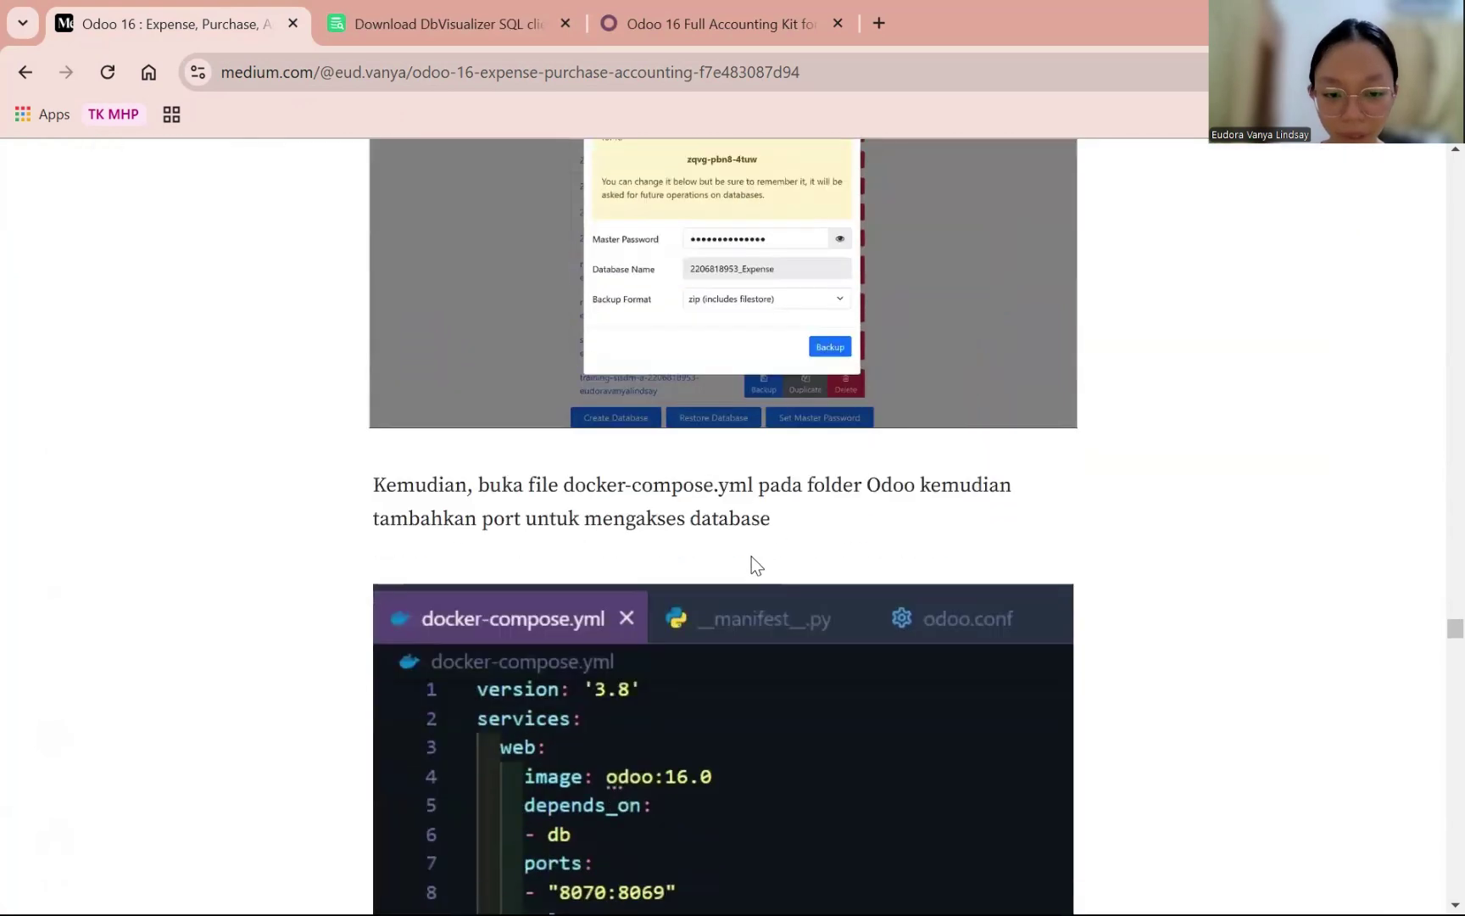
- Read the instruction on adding a database port in docker-compose.yml and examine the db service lines in the code screenshot
{"action": "scroll", "coordinate": [751, 556], "scroll_direction": "down", "scroll_amount": 3}
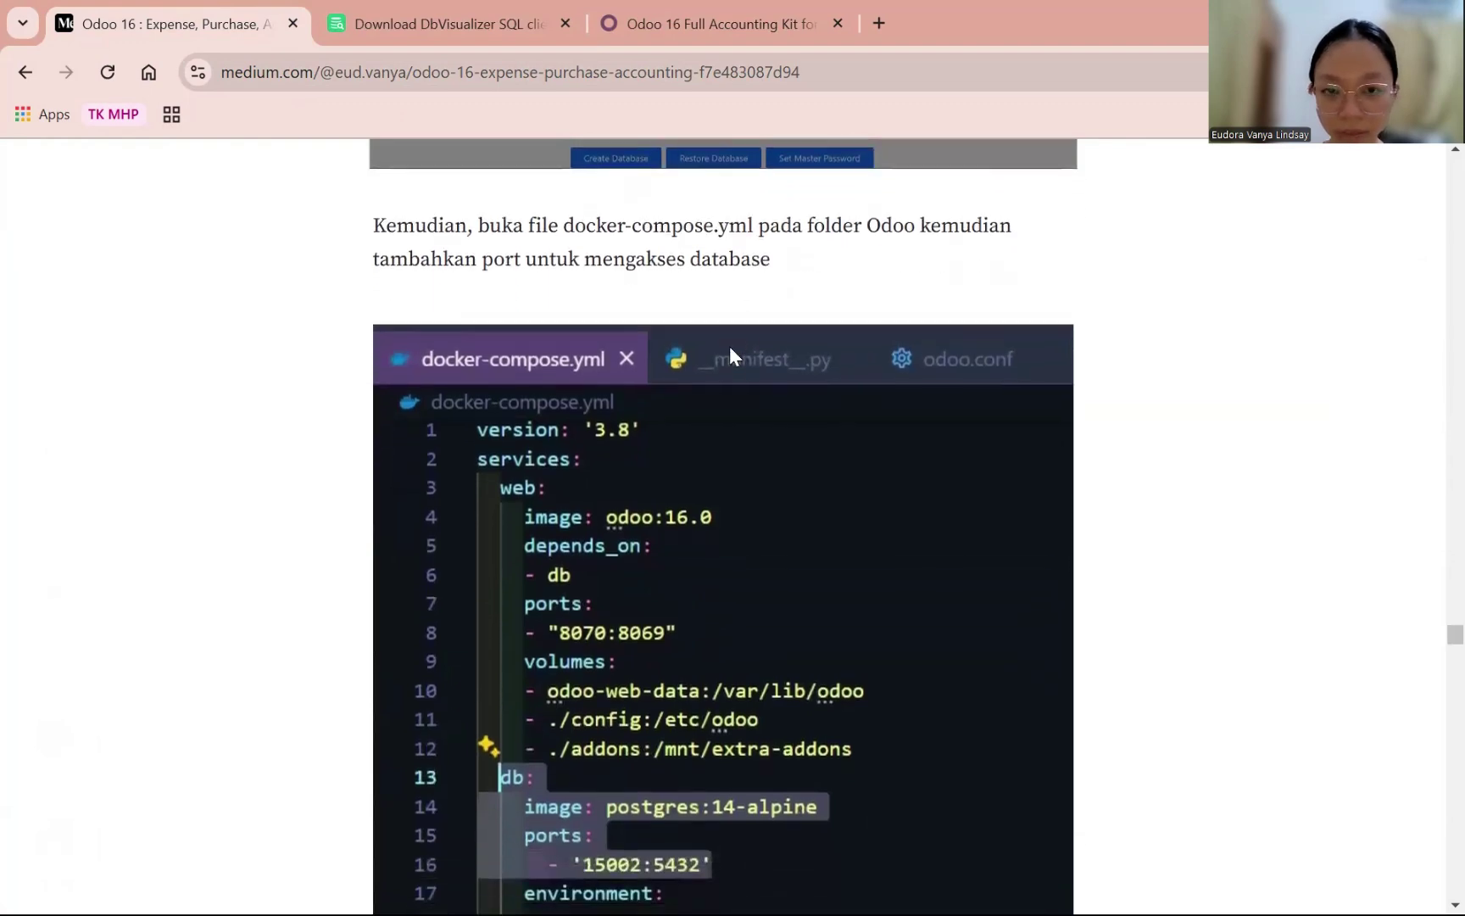
{"action": "scroll", "coordinate": [729, 346], "scroll_direction": "up", "scroll_amount": 1}
{"action": "left_click_drag", "start_coordinate": [559, 273], "coordinate": [752, 273]}
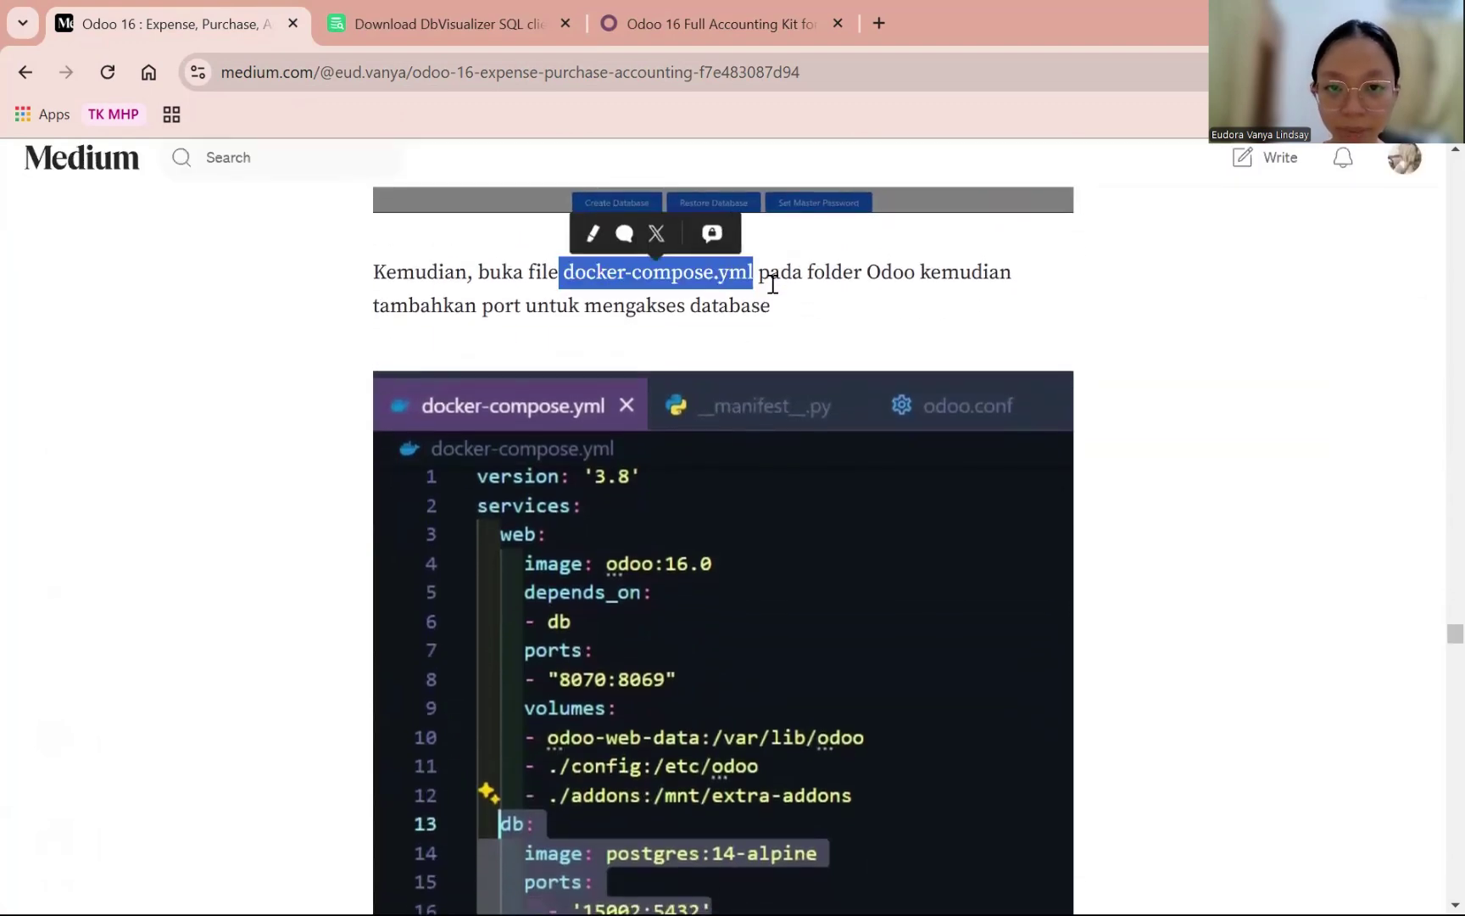
{"action": "left_click", "coordinate": [772, 287]}
{"action": "scroll", "coordinate": [756, 408], "scroll_direction": "down", "scroll_amount": 3}
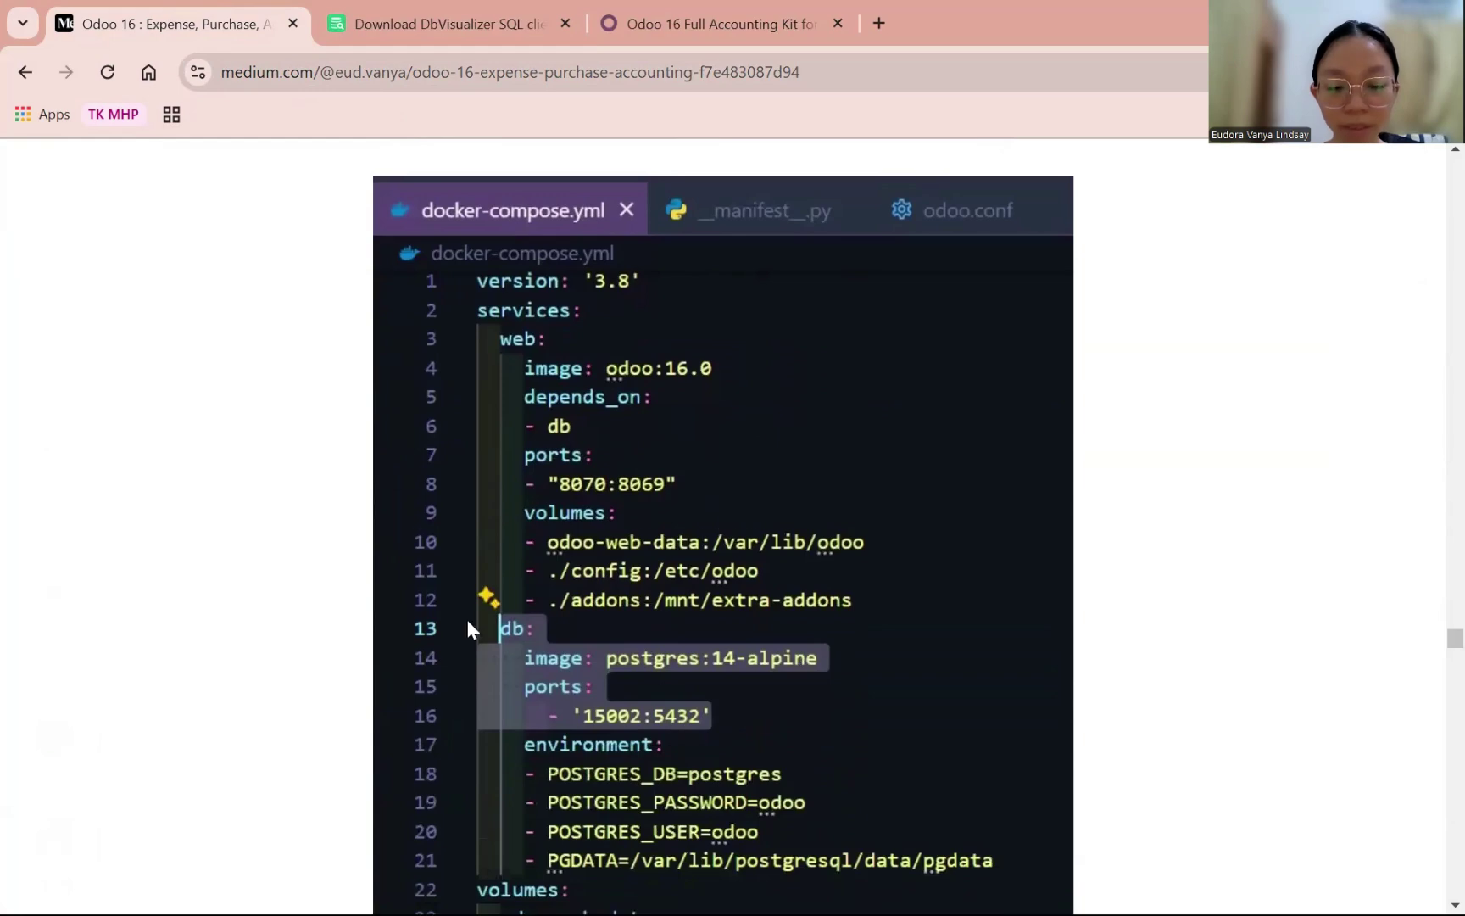
{"action": "scroll", "coordinate": [695, 644], "scroll_direction": "down", "scroll_amount": 1}
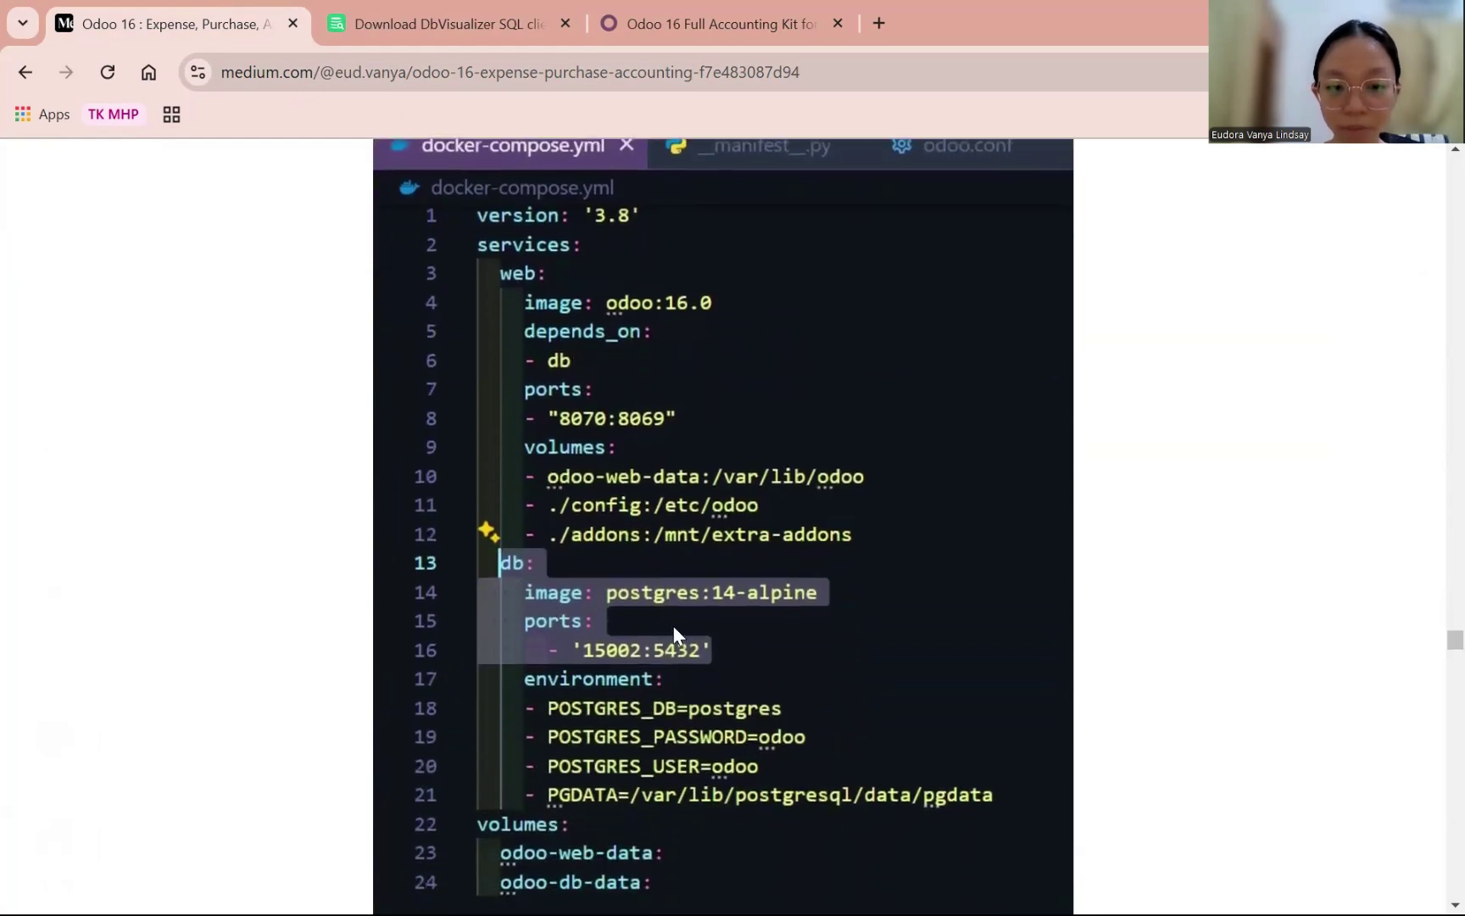
{"action": "scroll", "coordinate": [676, 635], "scroll_direction": "down", "scroll_amount": 1}
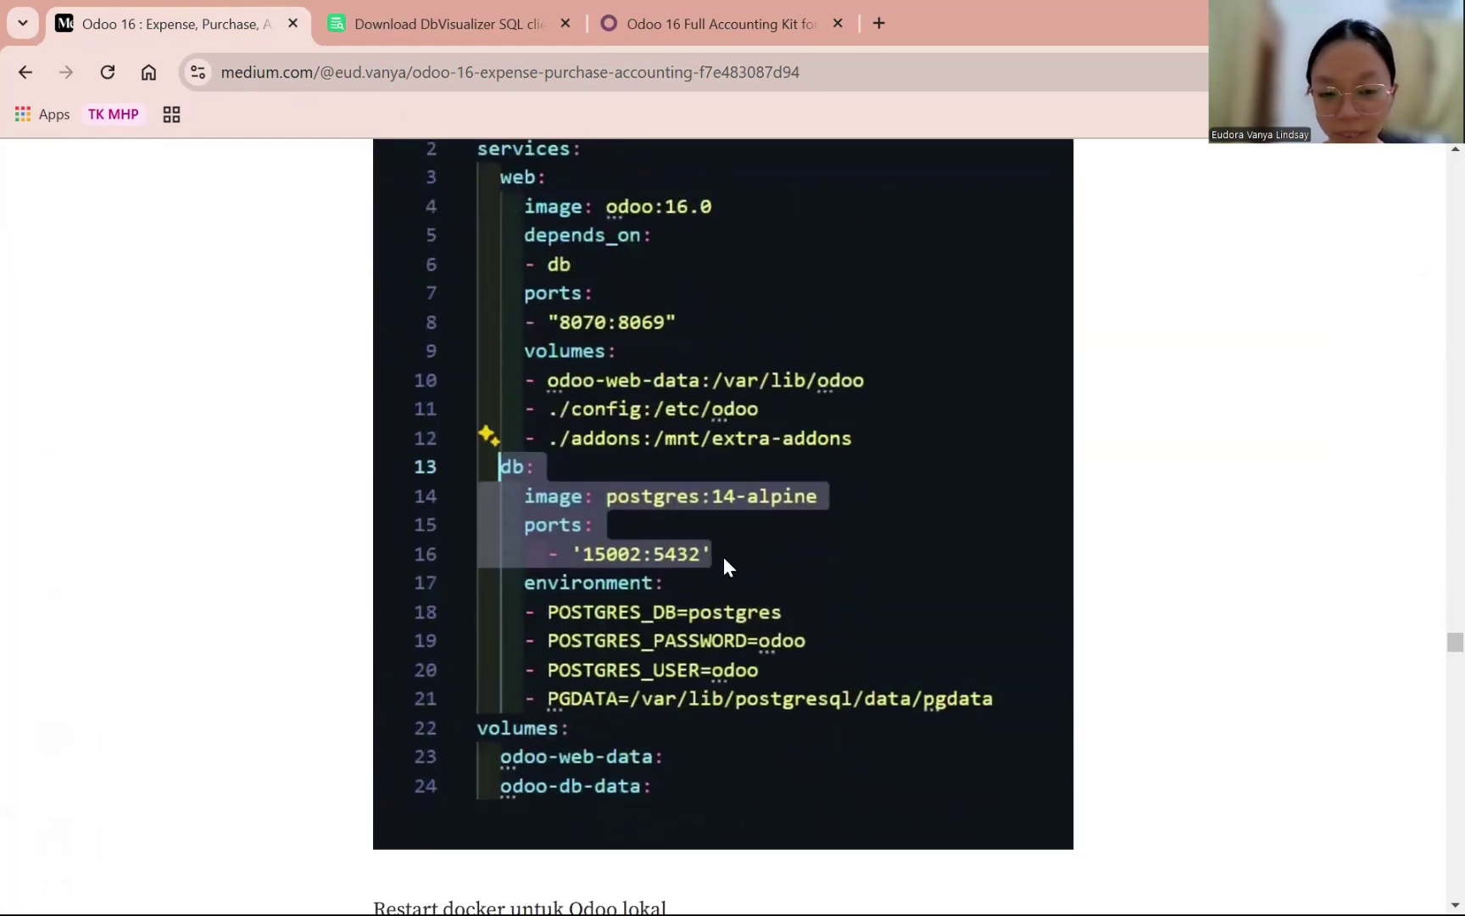
{"action": "scroll", "coordinate": [717, 526], "scroll_direction": "down", "scroll_amount": 3}
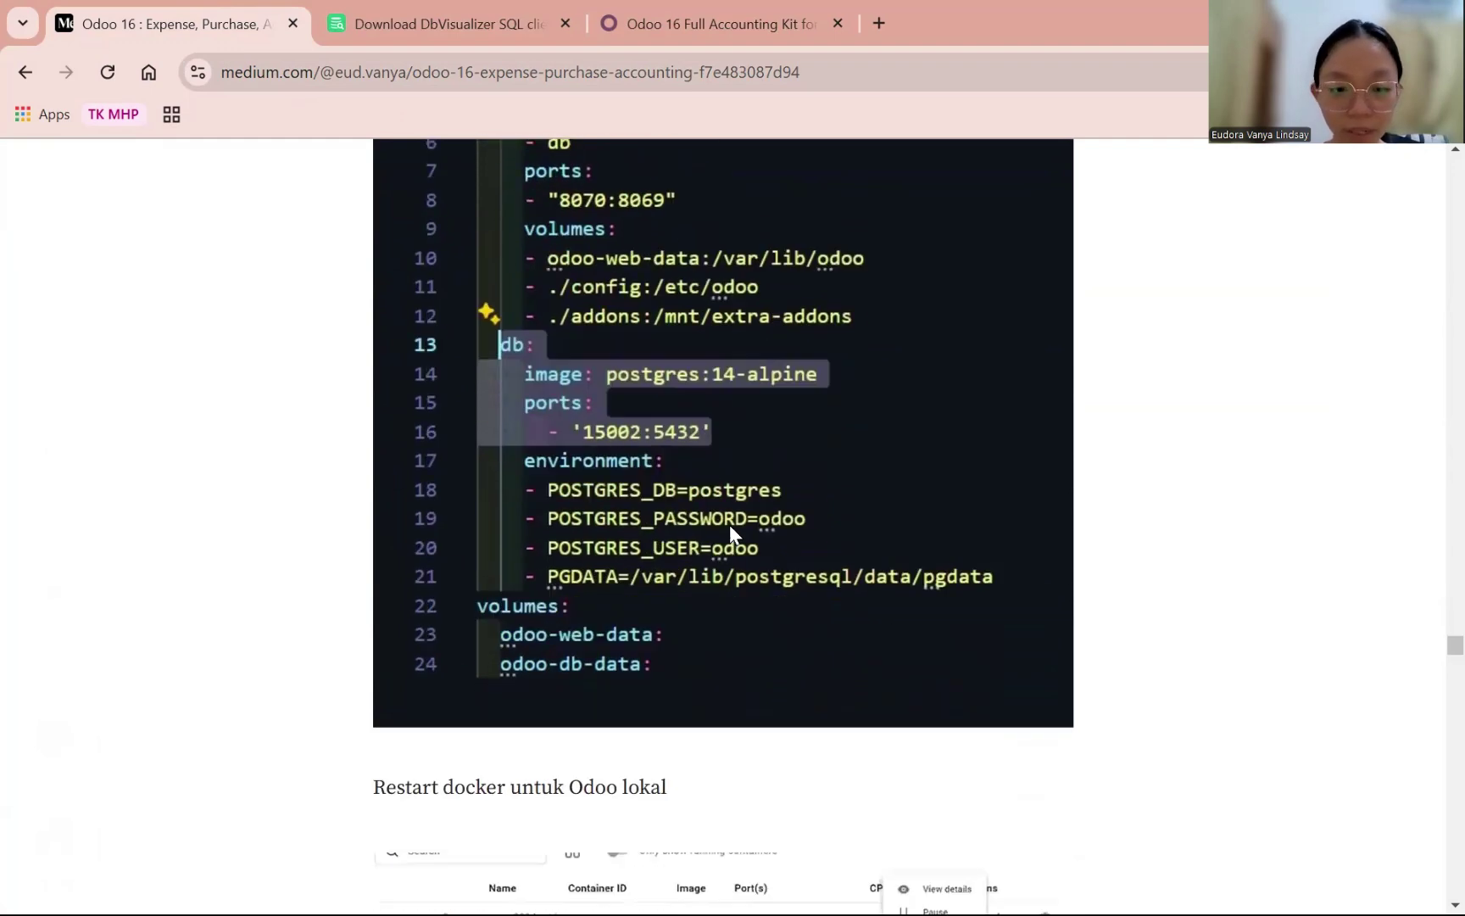
- Review the instruction and screenshot about restarting the local Odoo container in Docker
{"action": "scroll", "coordinate": [734, 534], "scroll_direction": "down", "scroll_amount": 6}
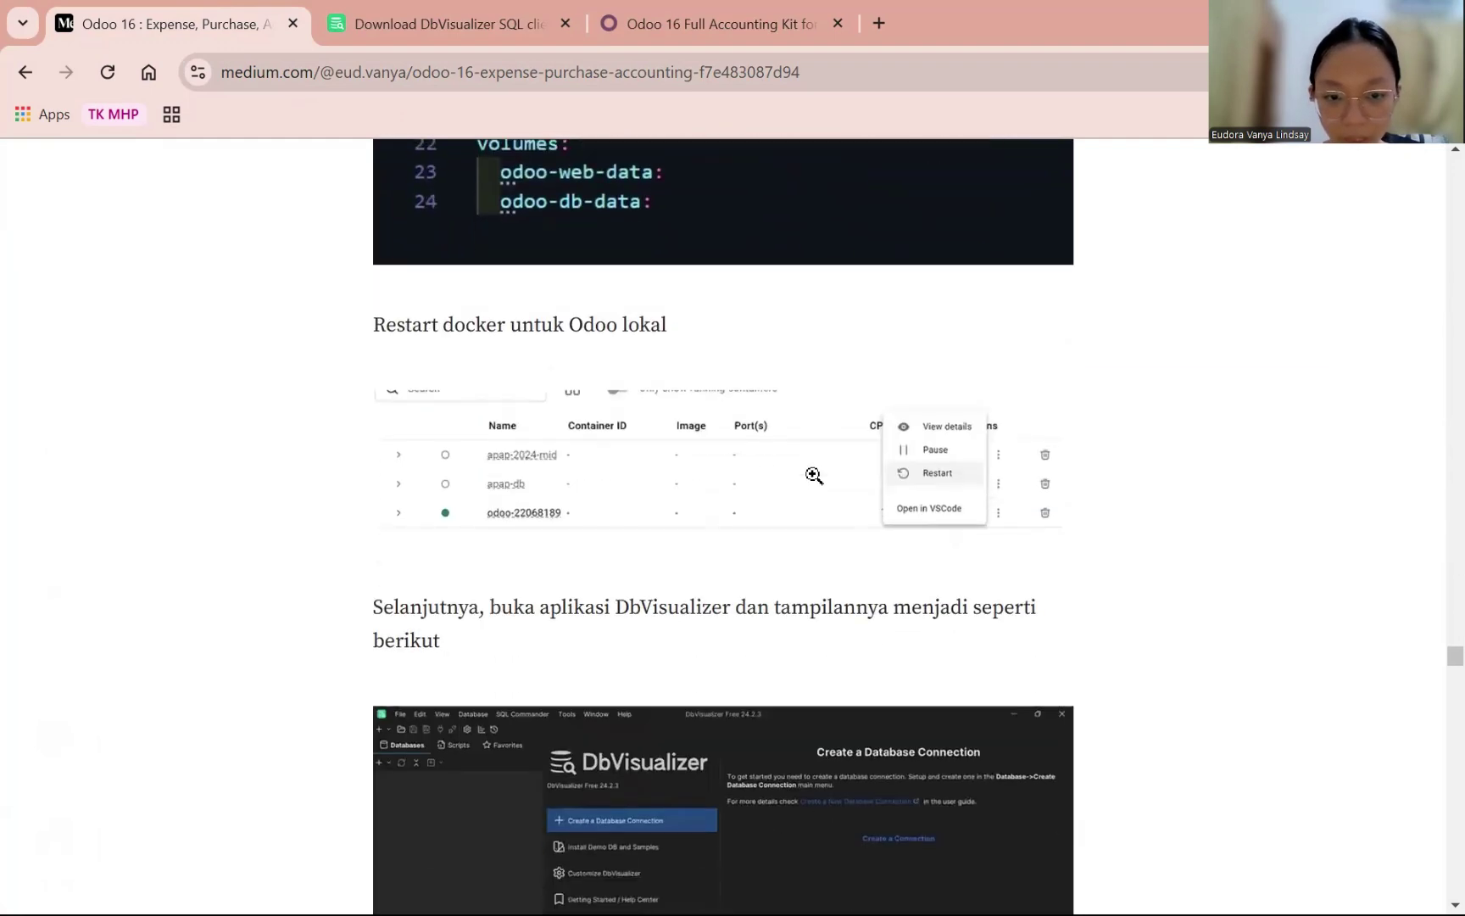
{"action": "scroll", "coordinate": [813, 475], "scroll_direction": "down", "scroll_amount": 7}
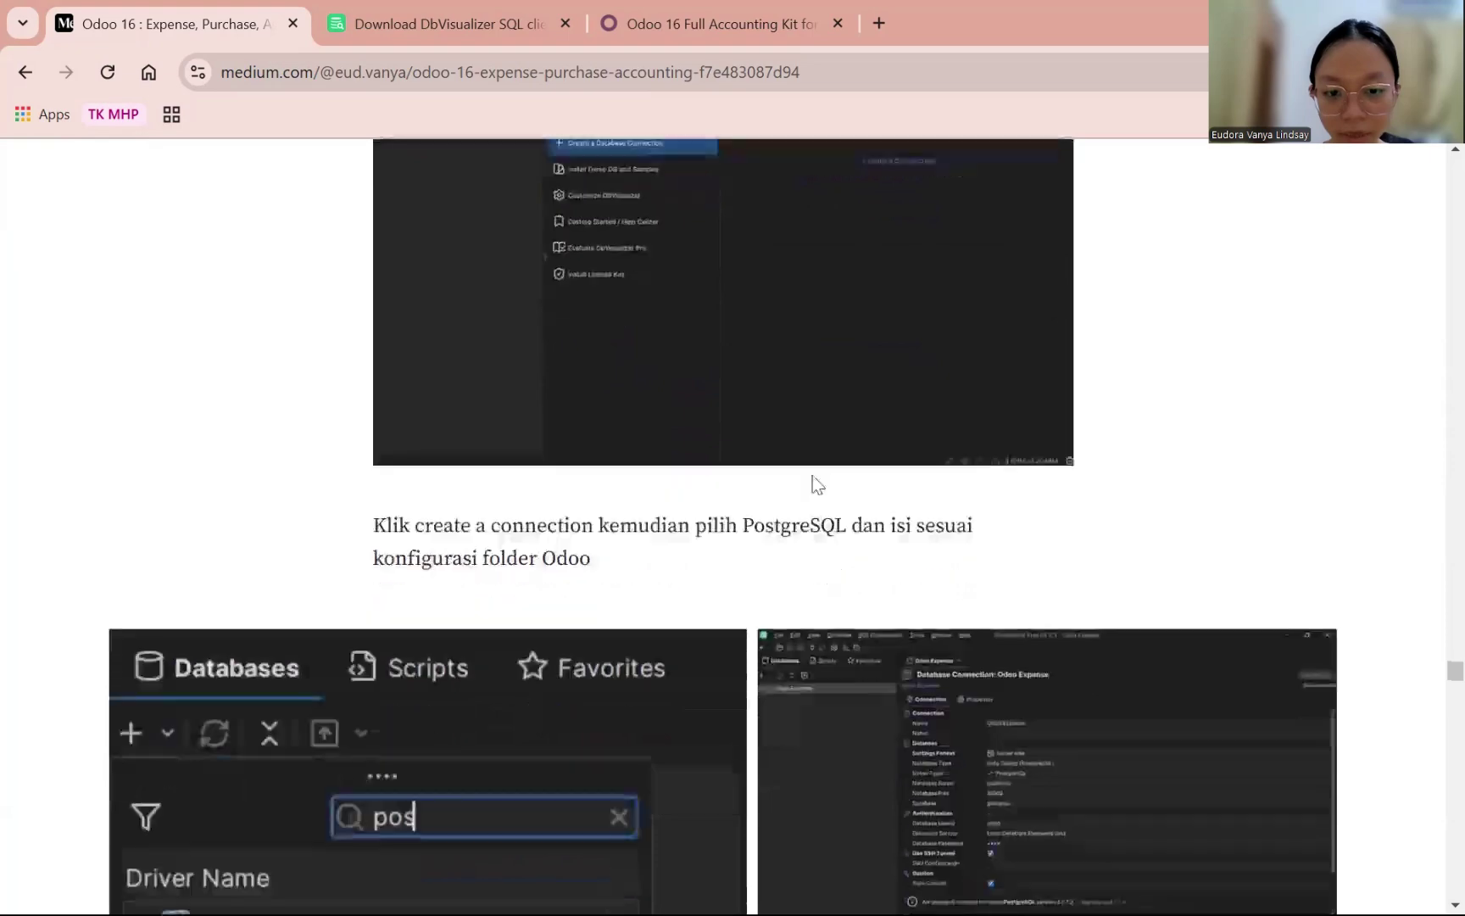
{"action": "scroll", "coordinate": [814, 481], "scroll_direction": "up", "scroll_amount": 6}
{"action": "scroll", "coordinate": [815, 485], "scroll_direction": "up", "scroll_amount": 6}
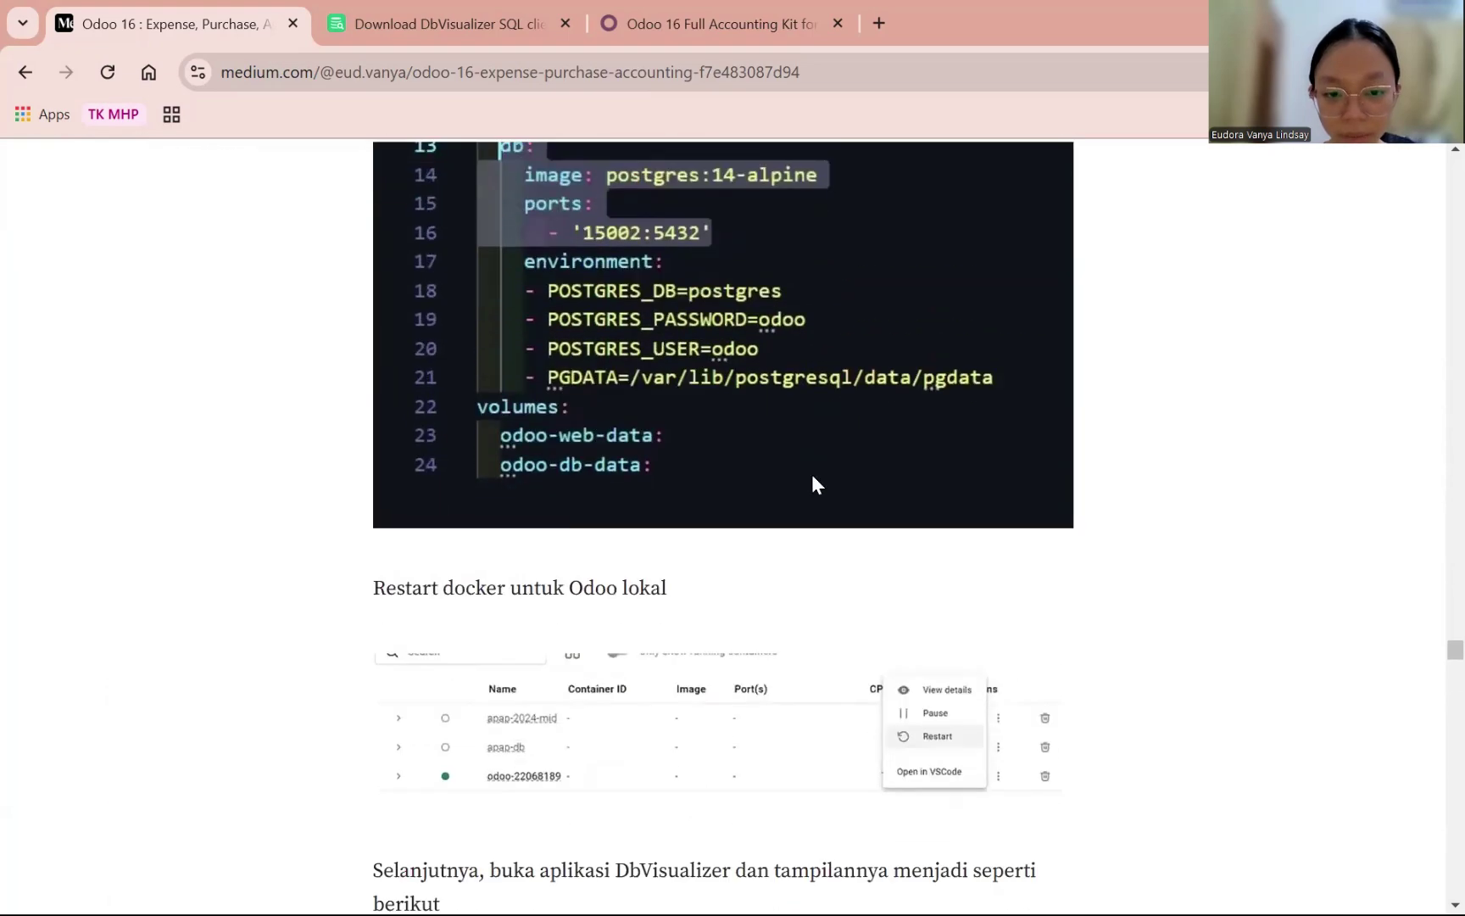
{"action": "scroll", "coordinate": [816, 484], "scroll_direction": "down", "scroll_amount": 3}
{"action": "scroll", "coordinate": [817, 485], "scroll_direction": "down", "scroll_amount": 2}
- Read the instruction to open DbVisualizer and examine its start screen screenshot with the Create a Connection option
{"action": "scroll", "coordinate": [877, 369], "scroll_direction": "down", "scroll_amount": 4}
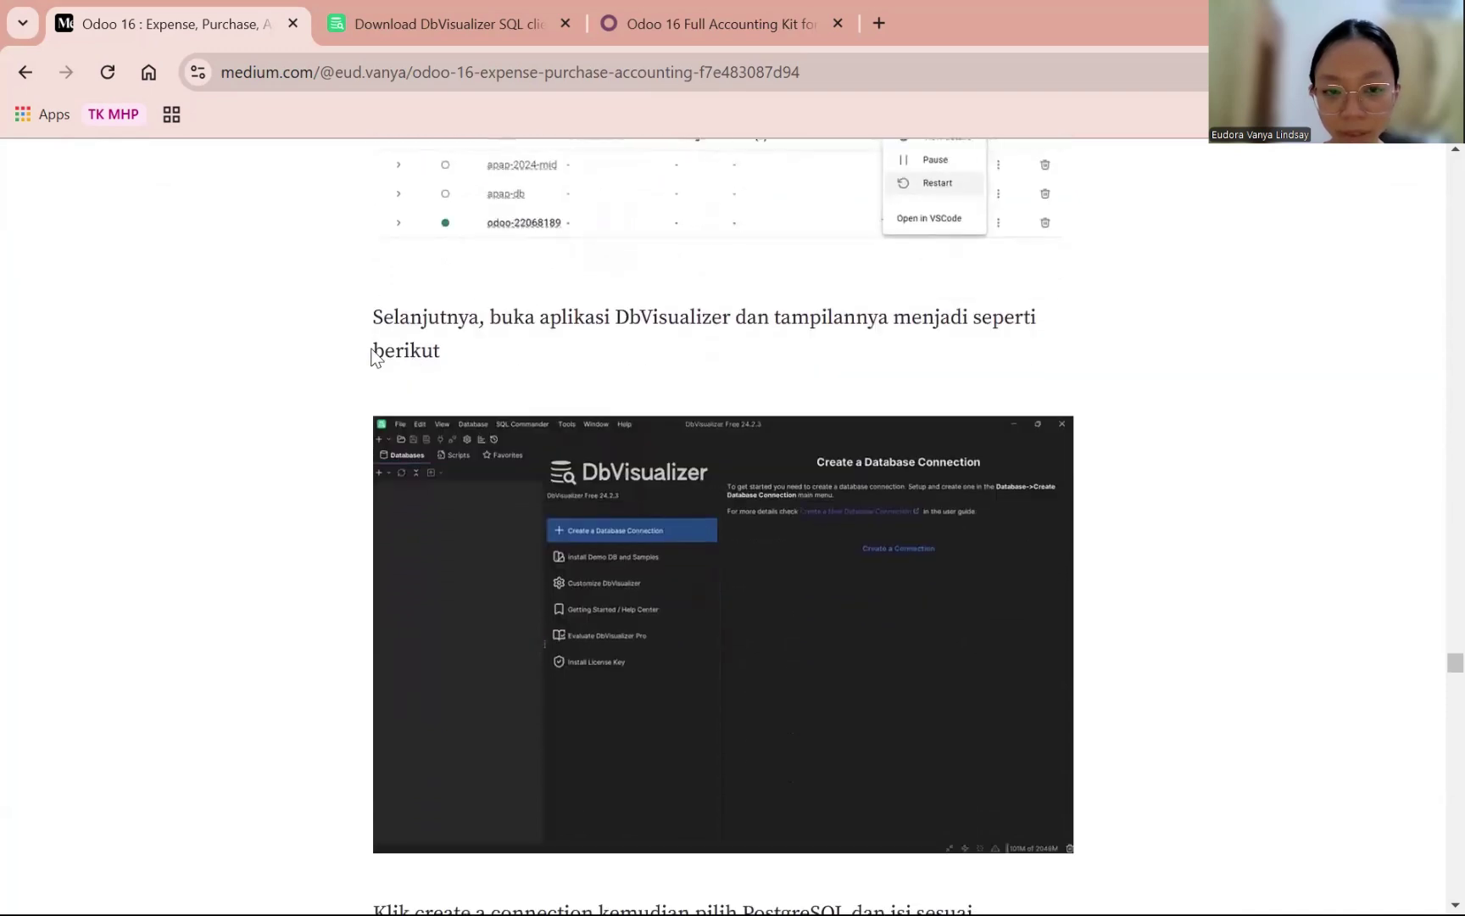
{"action": "left_click_drag", "start_coordinate": [638, 323], "coordinate": [1041, 325]}
{"action": "left_click", "coordinate": [699, 323]}
{"action": "scroll", "coordinate": [831, 342], "scroll_direction": "down", "scroll_amount": 1}
{"action": "scroll", "coordinate": [831, 342], "scroll_direction": "down", "scroll_amount": 1}
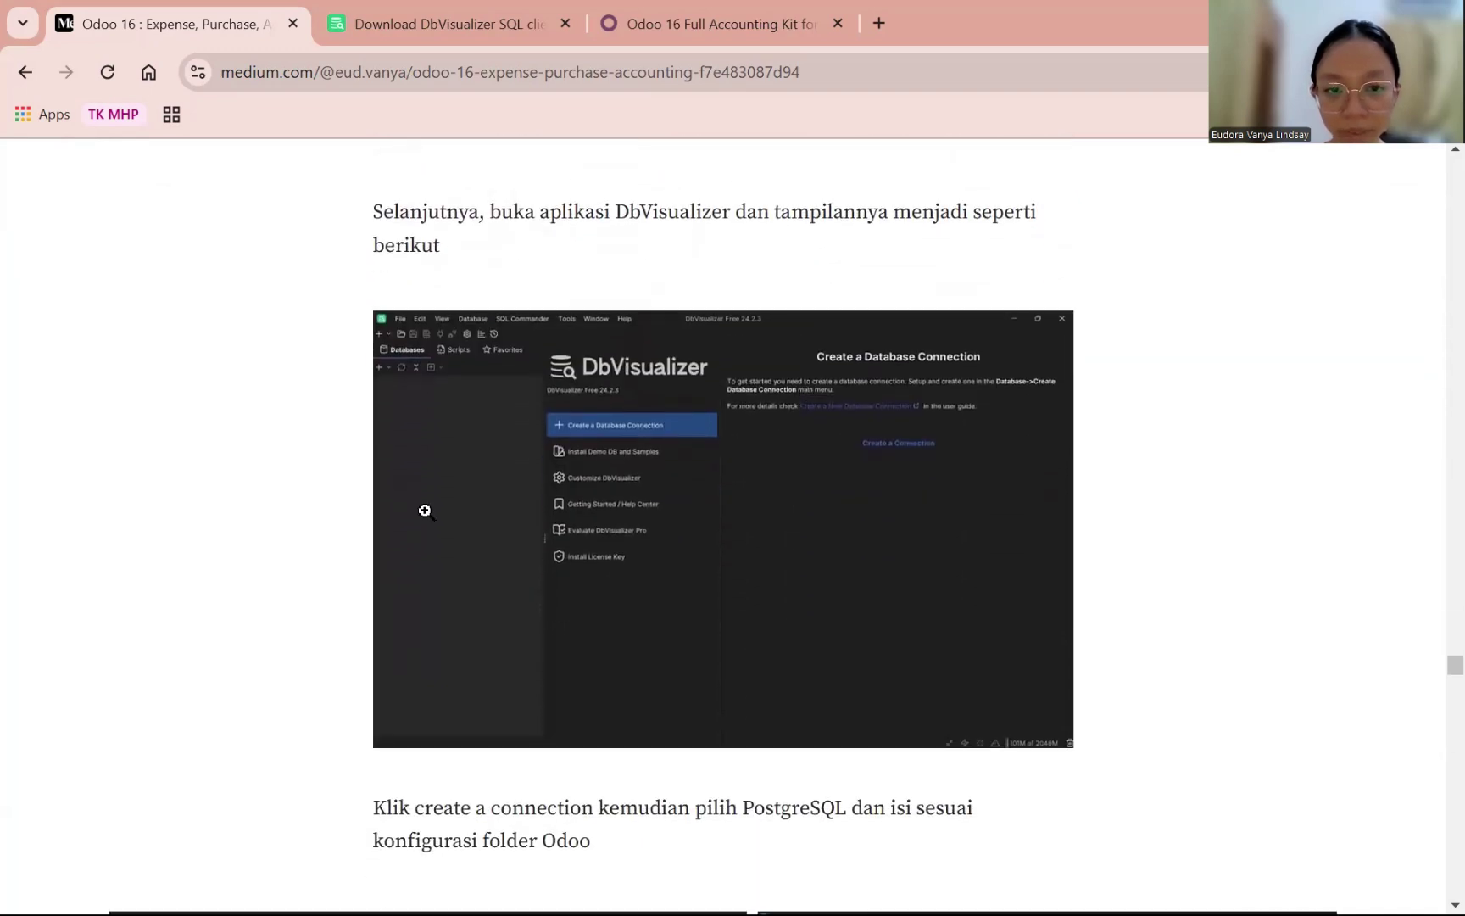
{"action": "left_click", "coordinate": [901, 461]}
{"action": "left_click", "coordinate": [1016, 396]}
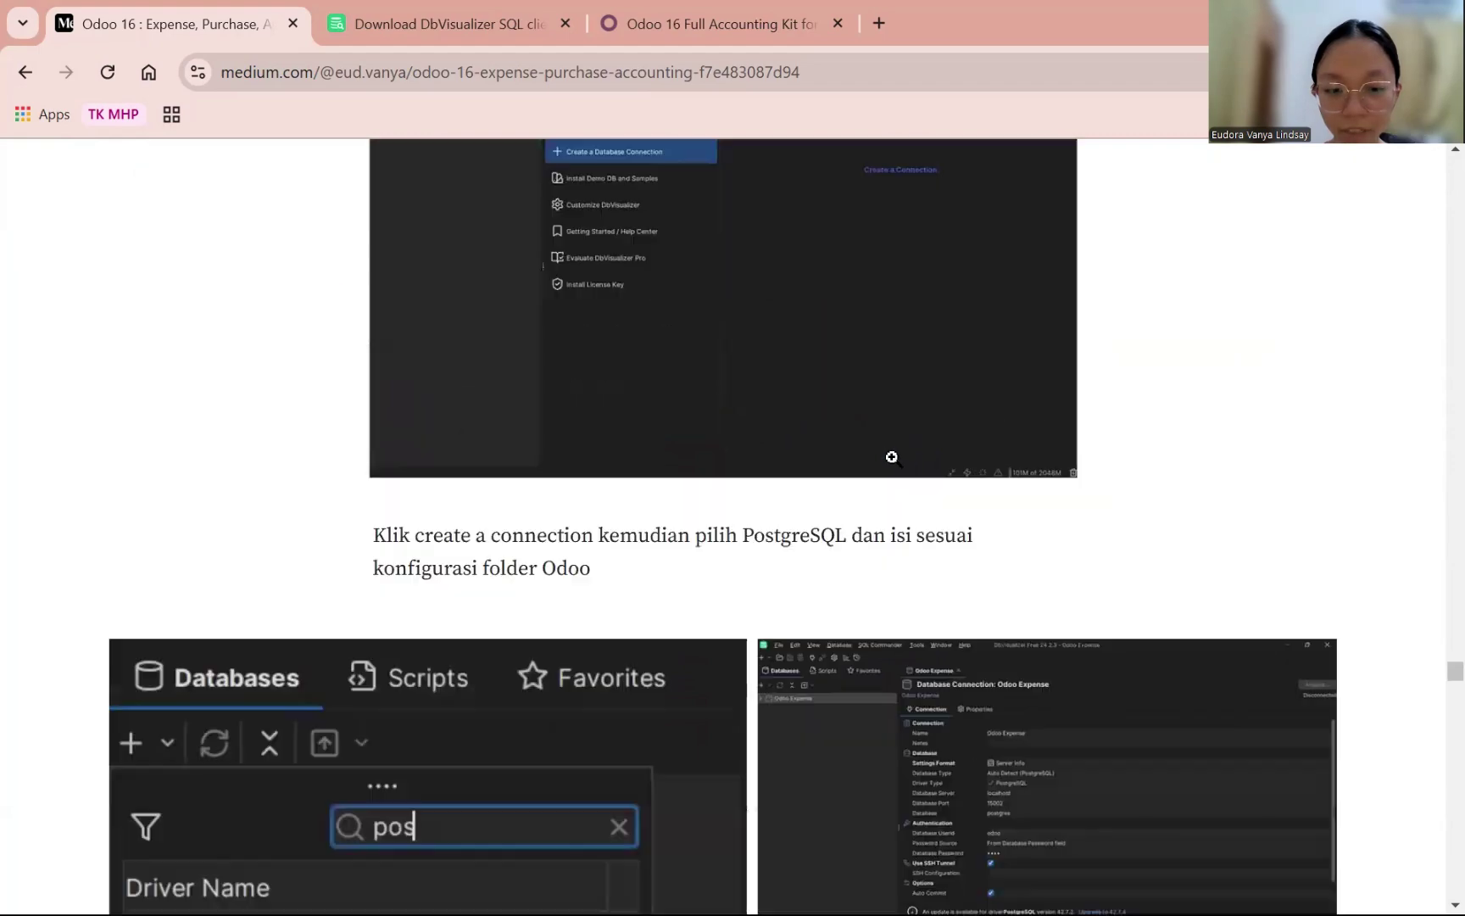
- Read the PostgreSQL connection instruction and examine the enlarged screenshot of the Odoo Expense database connection settings
{"action": "scroll", "coordinate": [857, 540], "scroll_direction": "down", "scroll_amount": 4}
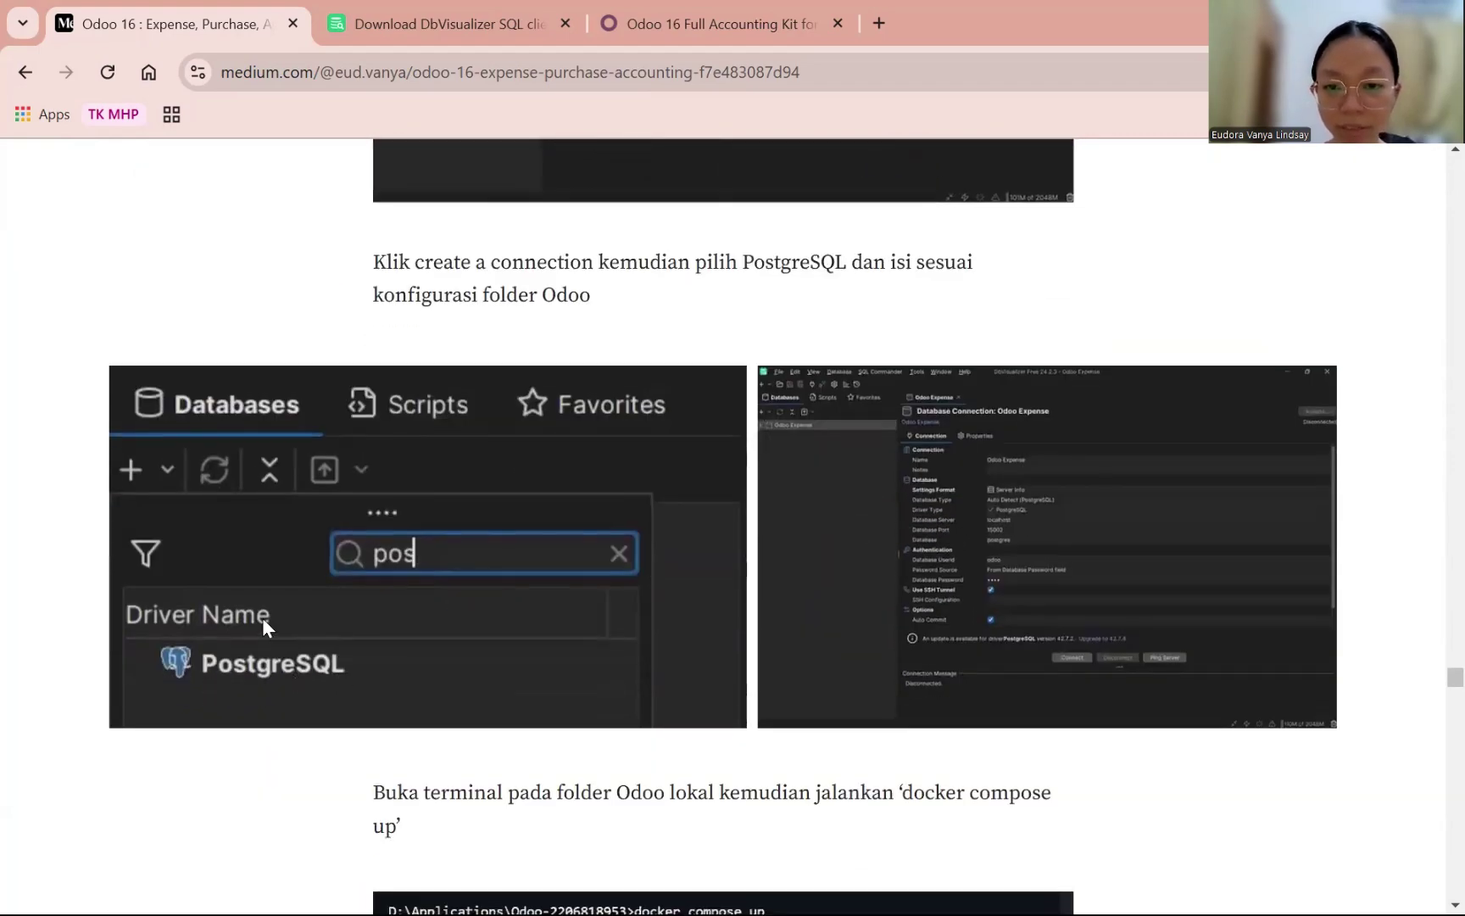
{"action": "left_click", "coordinate": [824, 551]}
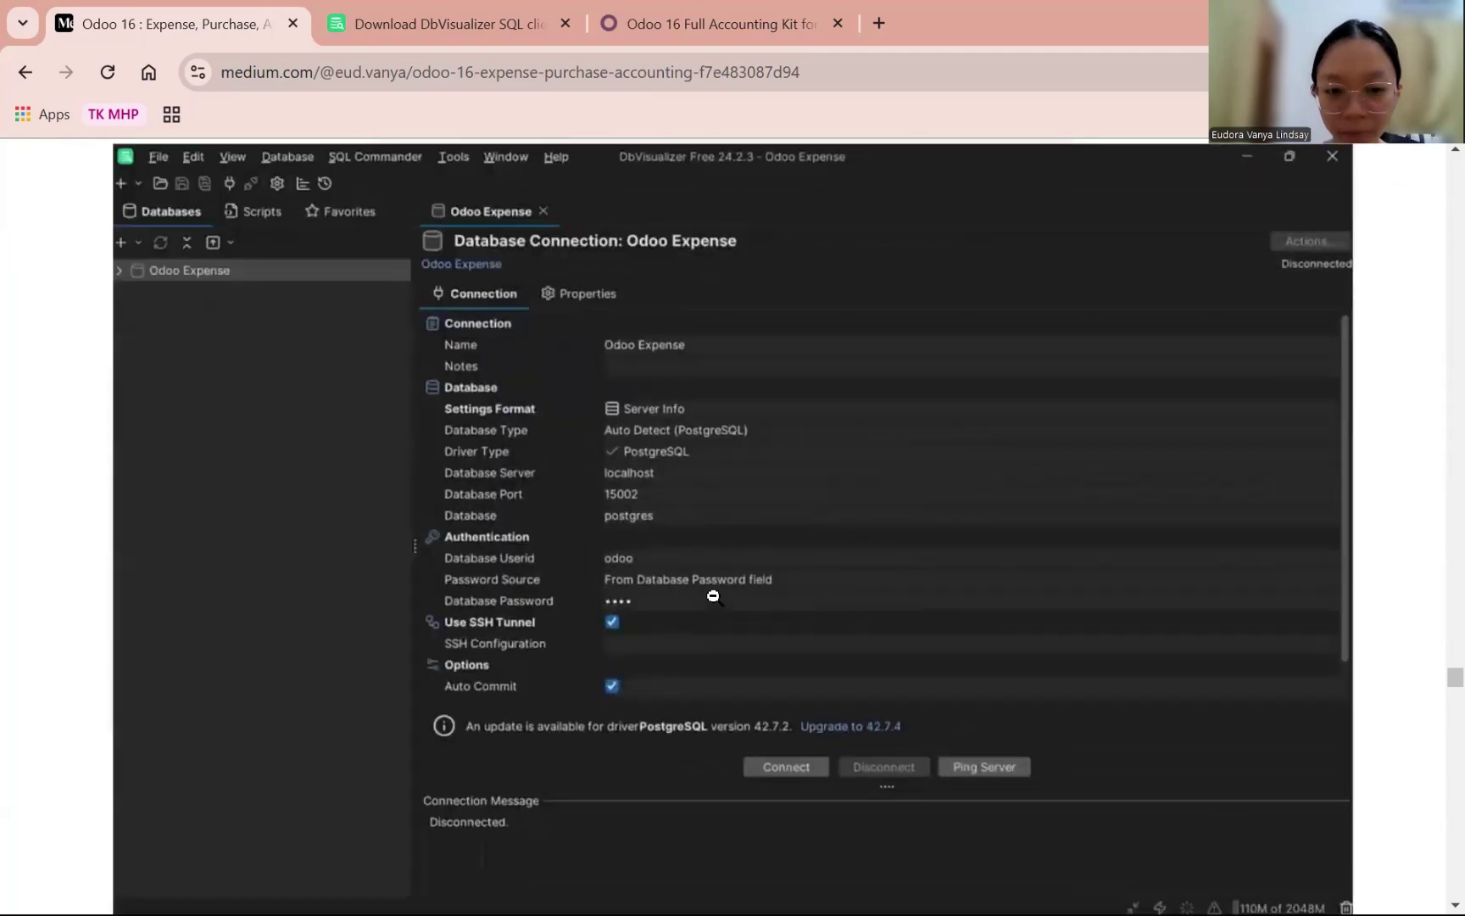
{"action": "scroll", "coordinate": [670, 477], "scroll_direction": "up", "scroll_amount": 2}
{"action": "scroll", "coordinate": [651, 519], "scroll_direction": "down", "scroll_amount": 2}
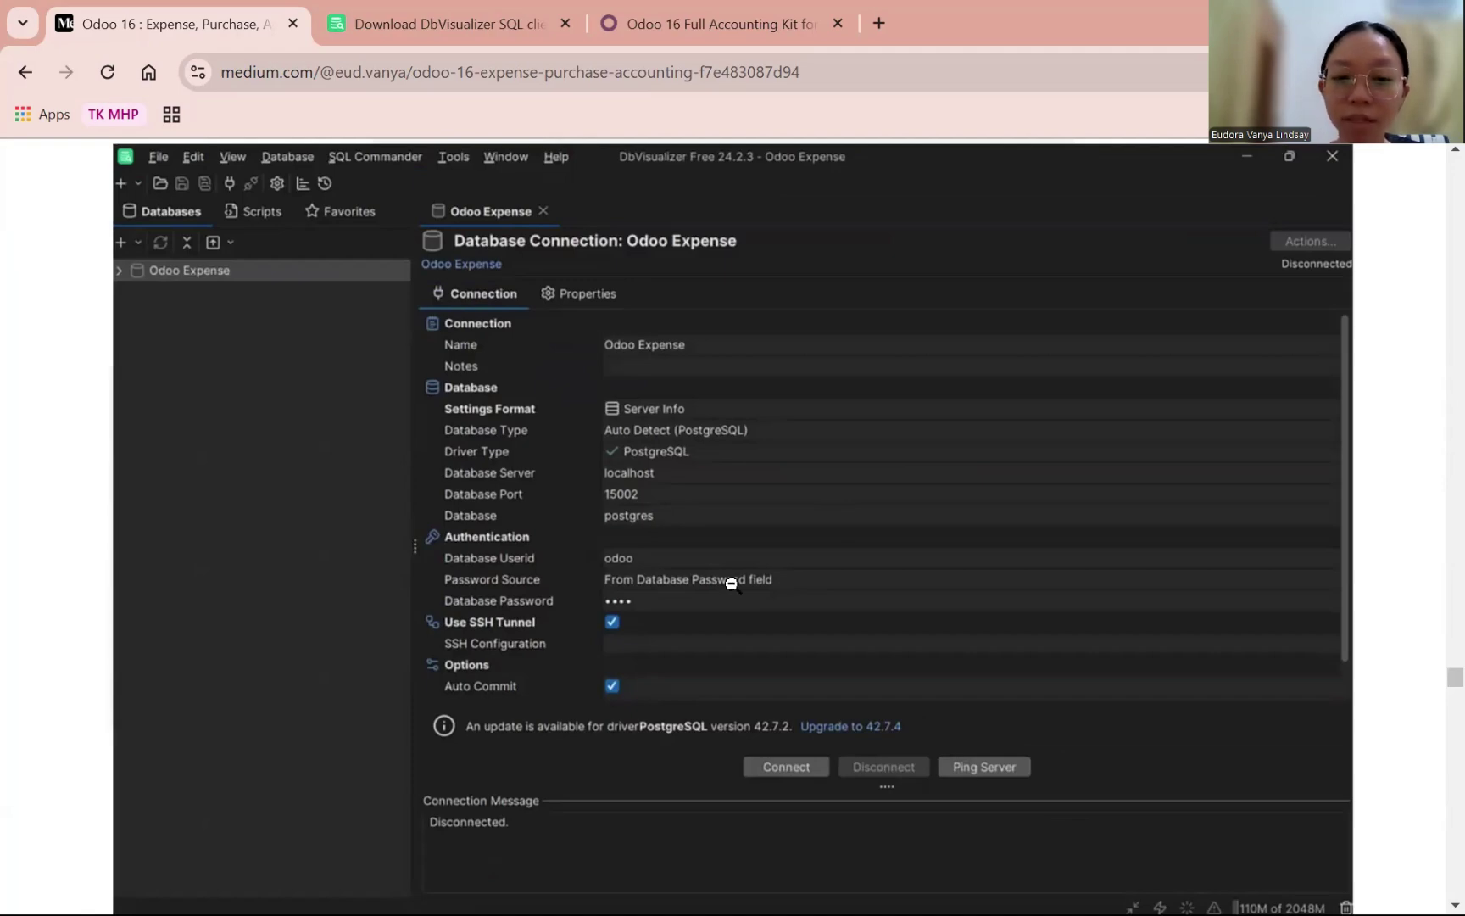
{"action": "left_click", "coordinate": [806, 582]}
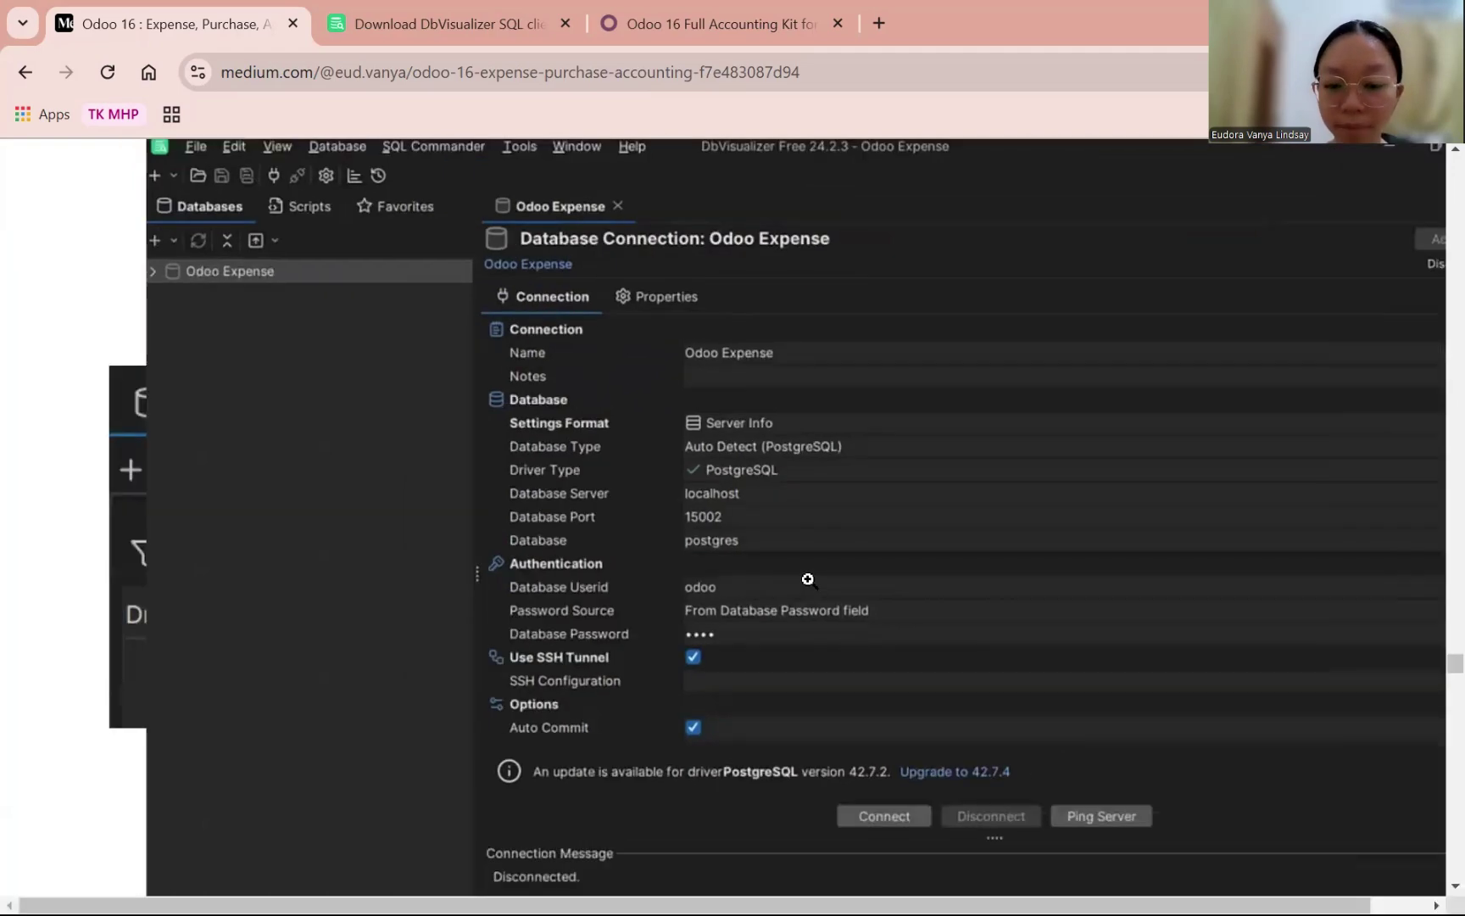
- Read the instruction to run 'docker compose up' in the local Odoo folder and review its terminal output screenshot
{"action": "scroll", "coordinate": [807, 536], "scroll_direction": "down", "scroll_amount": 3}
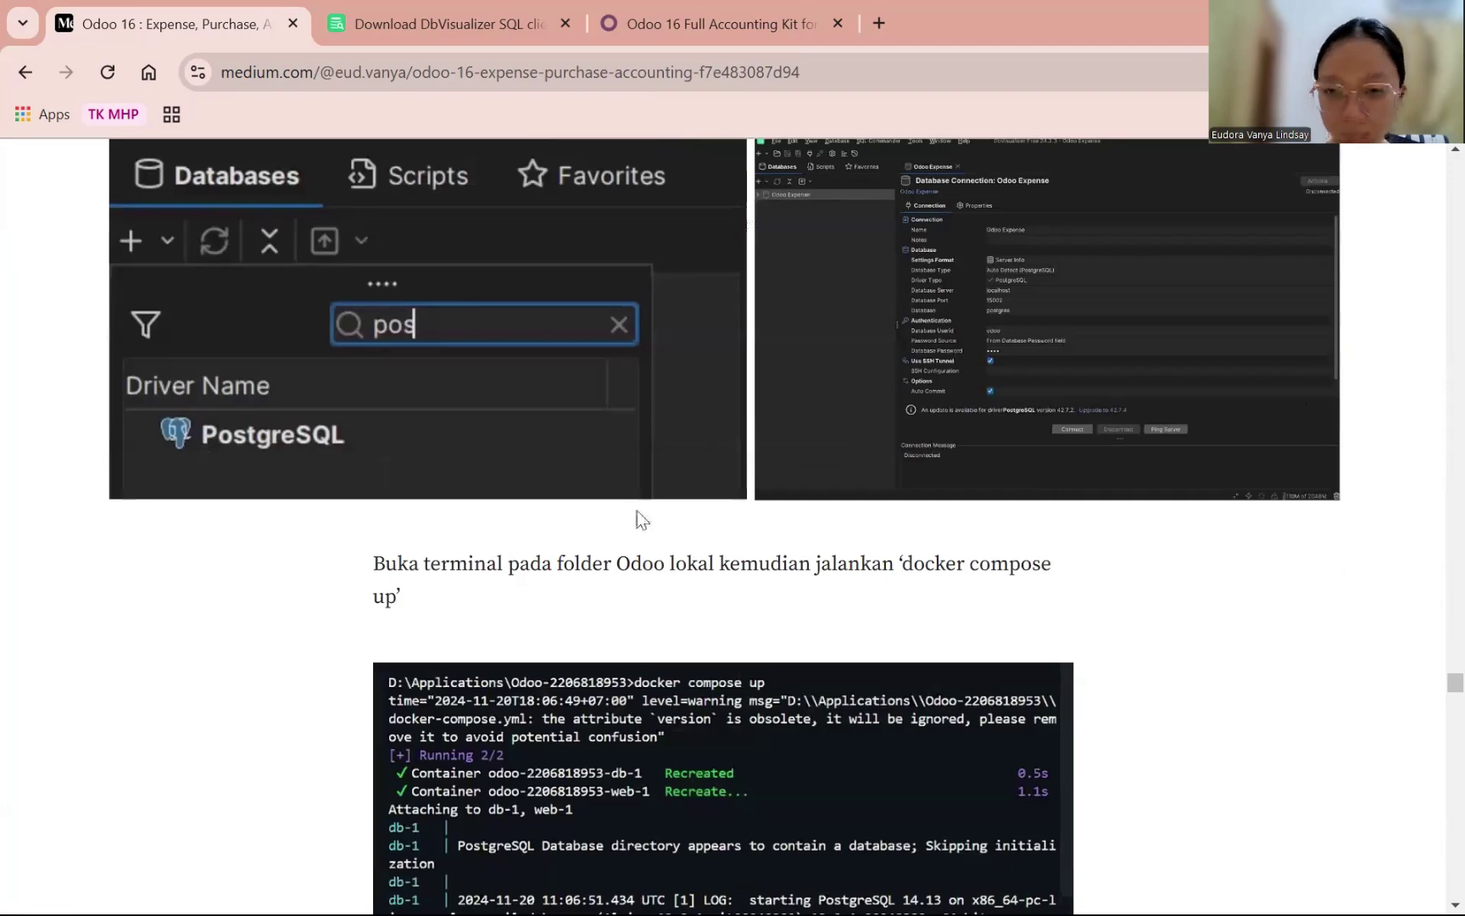
{"action": "scroll", "coordinate": [638, 511], "scroll_direction": "down", "scroll_amount": 2}
{"action": "scroll", "coordinate": [932, 513], "scroll_direction": "down", "scroll_amount": 2}
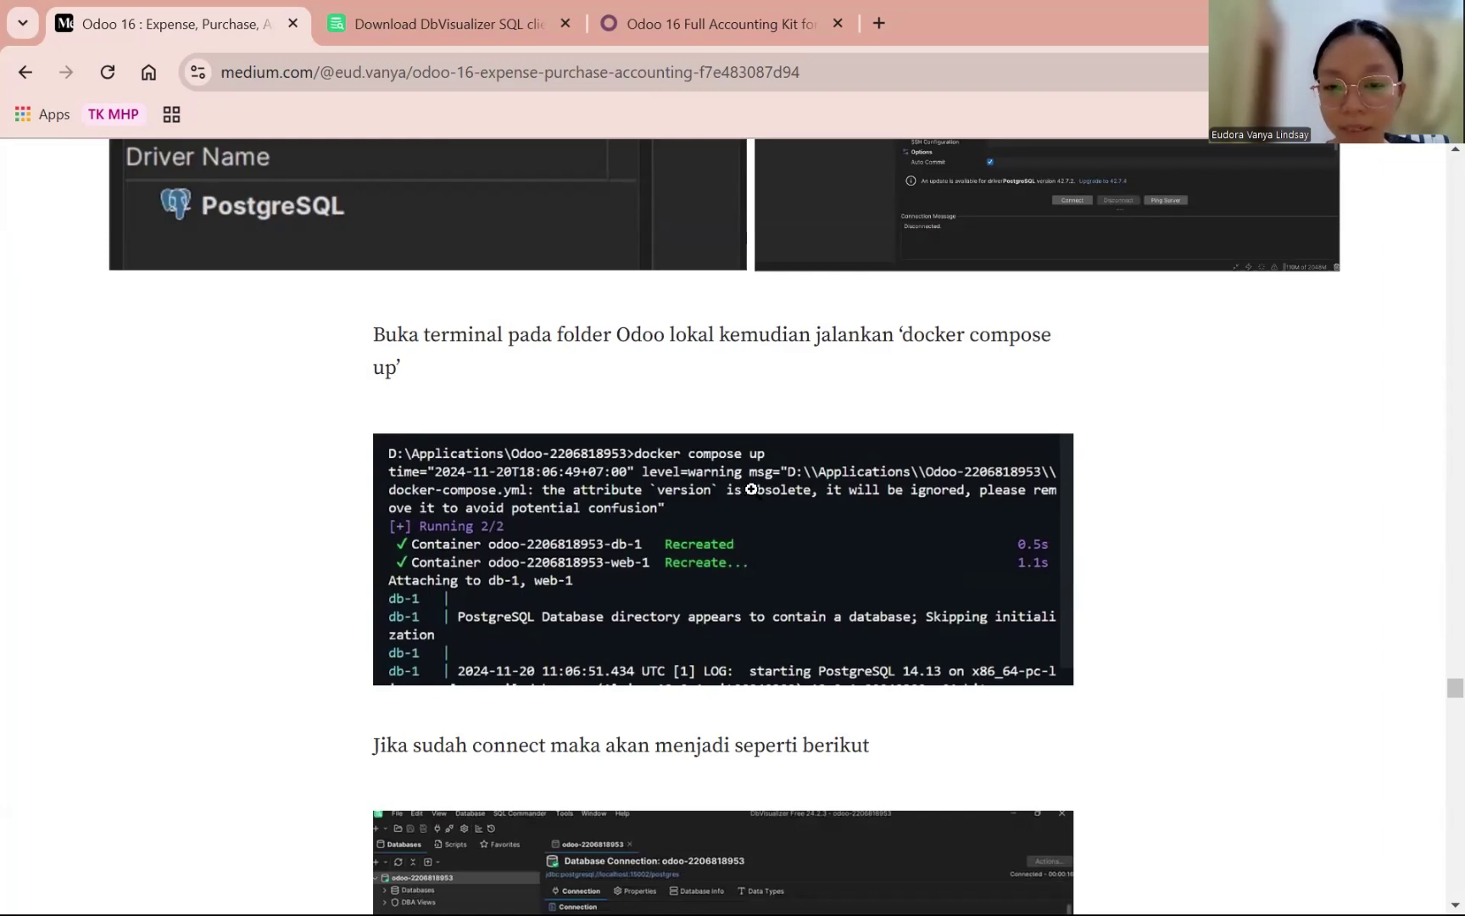
{"action": "scroll", "coordinate": [763, 483], "scroll_direction": "up", "scroll_amount": 14}
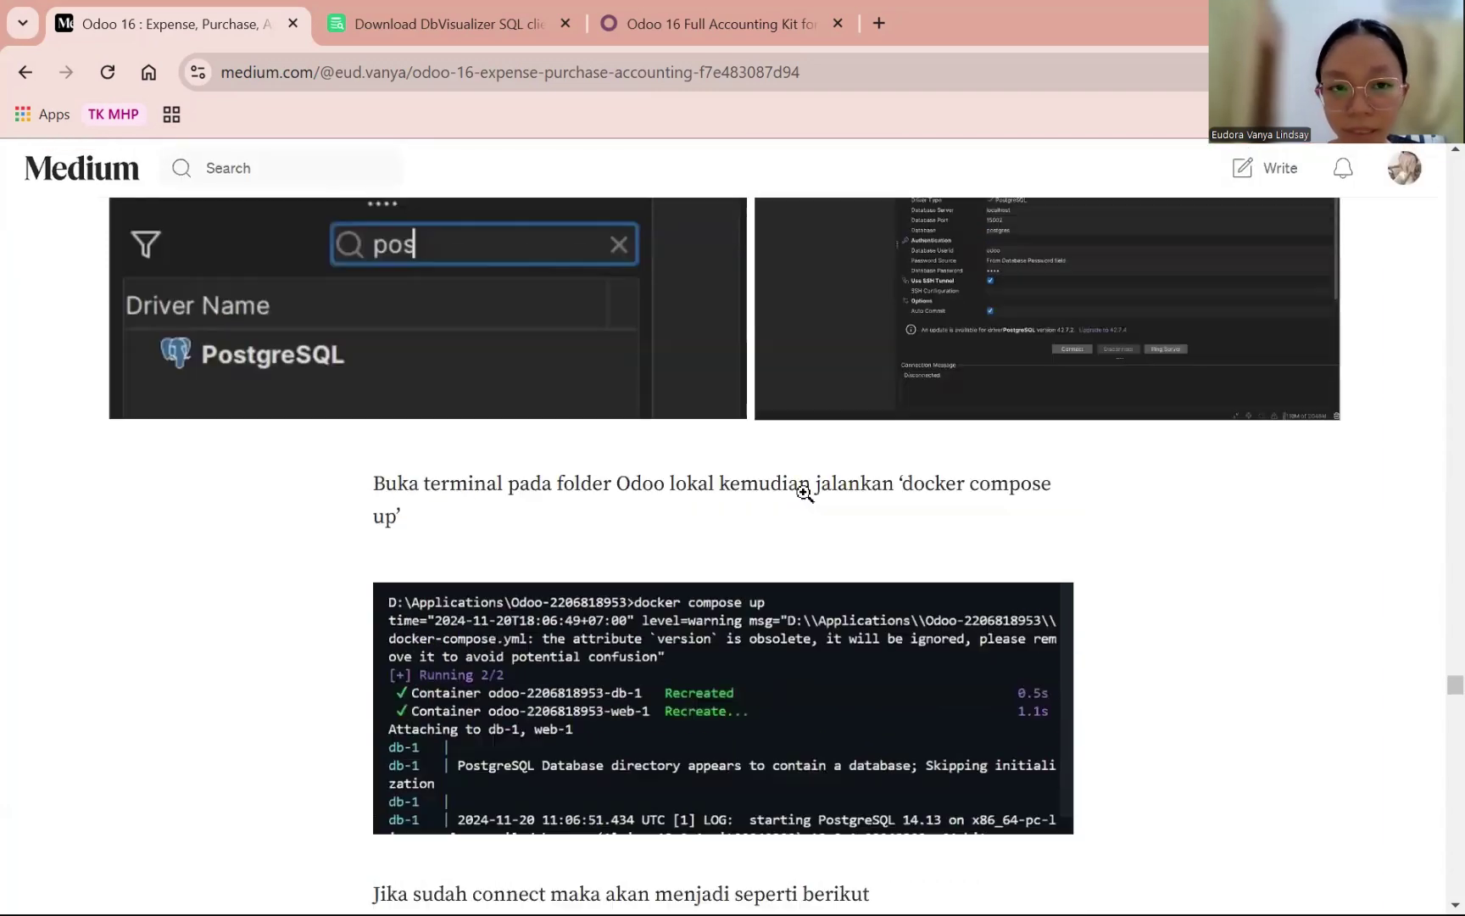
{"action": "scroll", "coordinate": [803, 496], "scroll_direction": "down", "scroll_amount": 7}
{"action": "scroll", "coordinate": [803, 496], "scroll_direction": "down", "scroll_amount": 11}
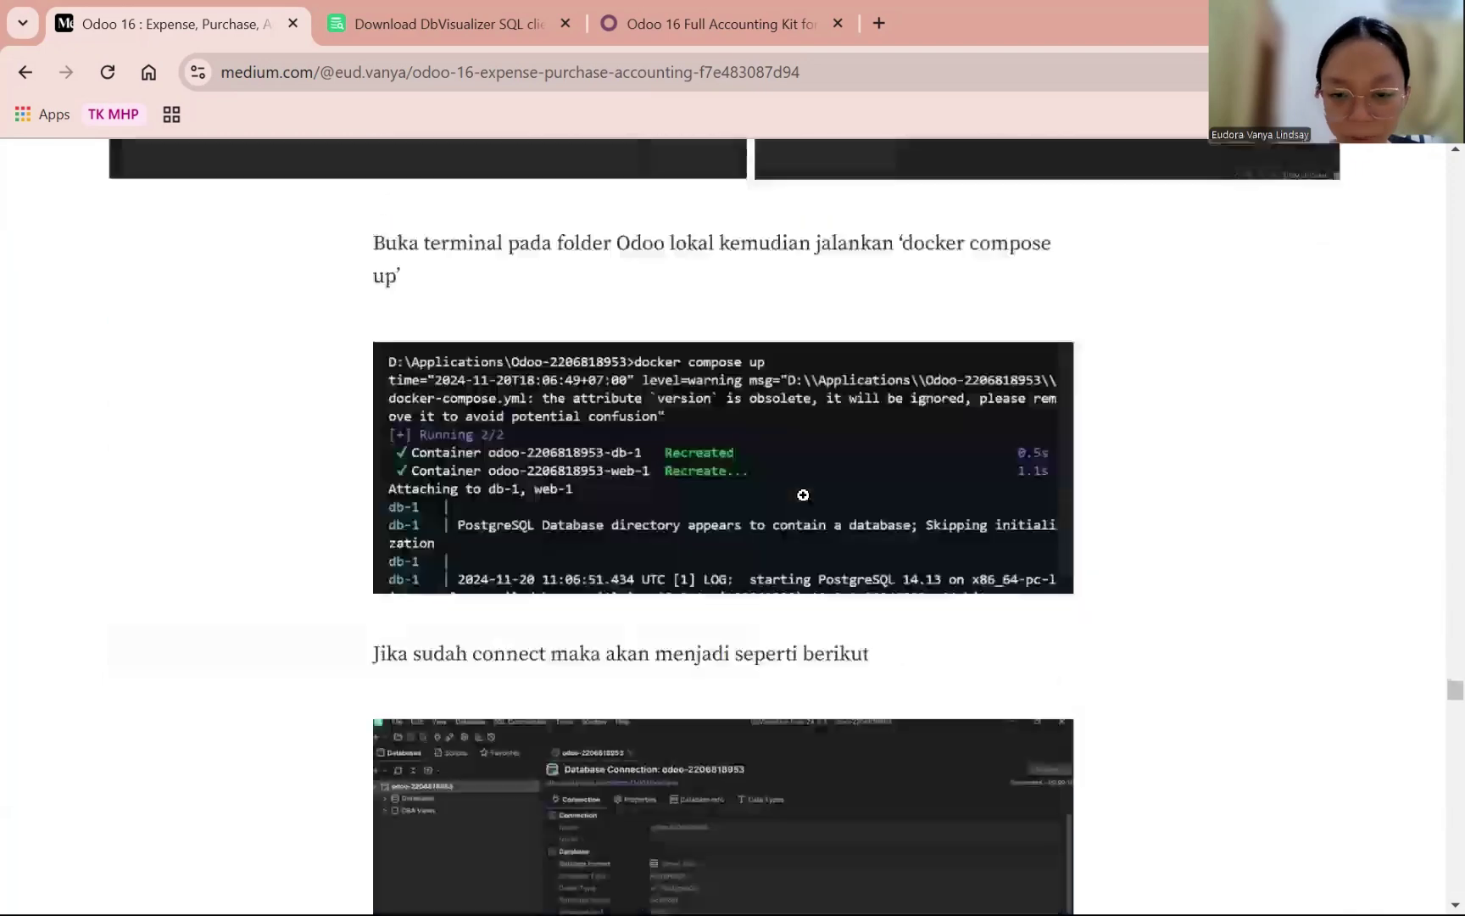
- Examine the enlarged screenshot showing how DbVisualizer looks once the database connection is established
{"action": "scroll", "coordinate": [802, 450], "scroll_direction": "down", "scroll_amount": 2}
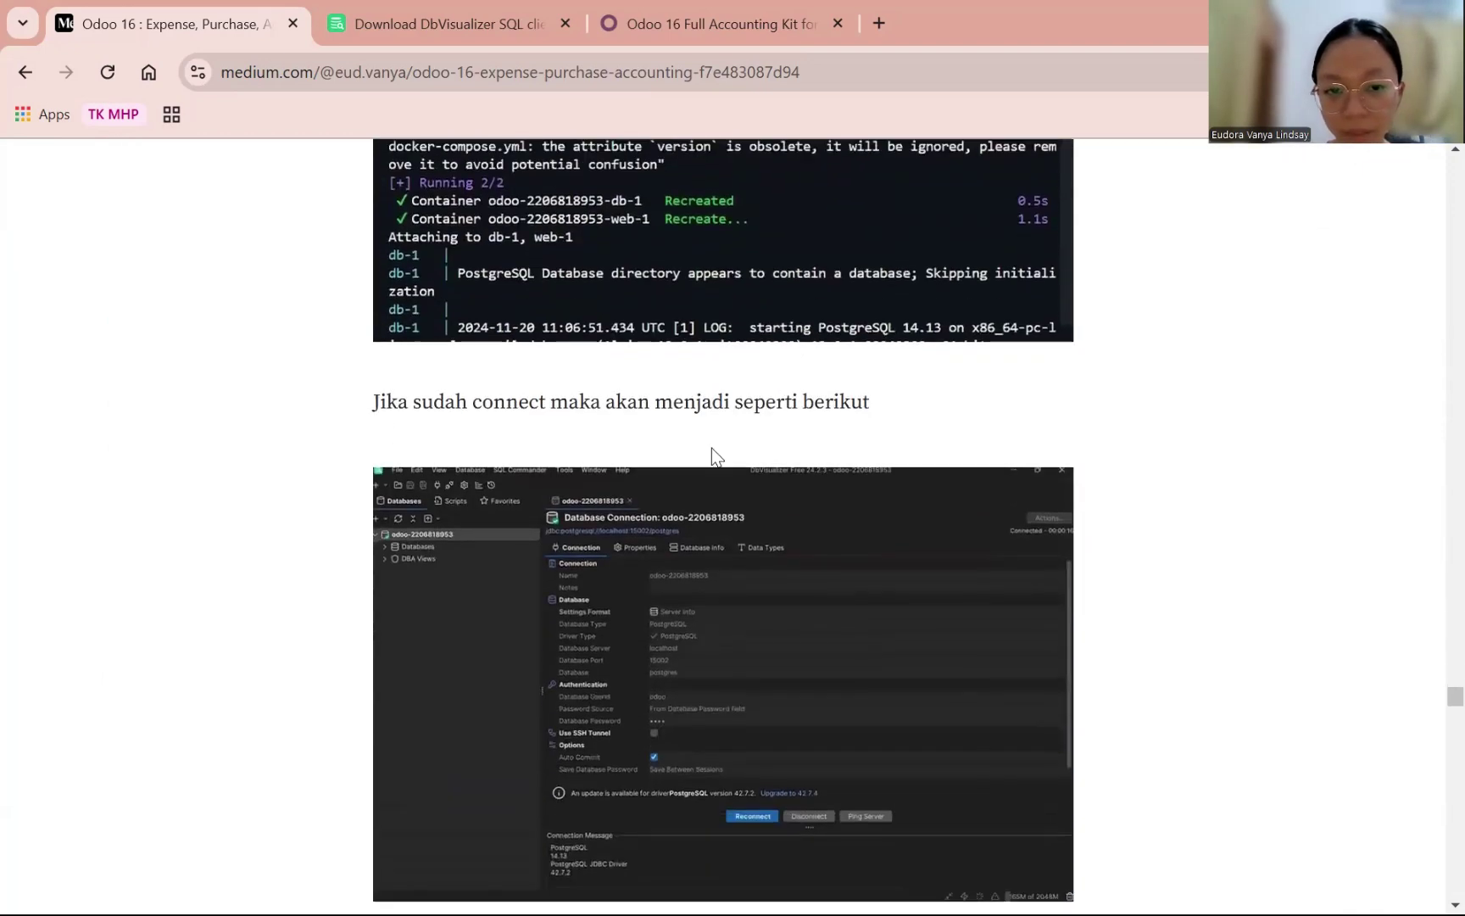
{"action": "scroll", "coordinate": [658, 439], "scroll_direction": "down", "scroll_amount": 2}
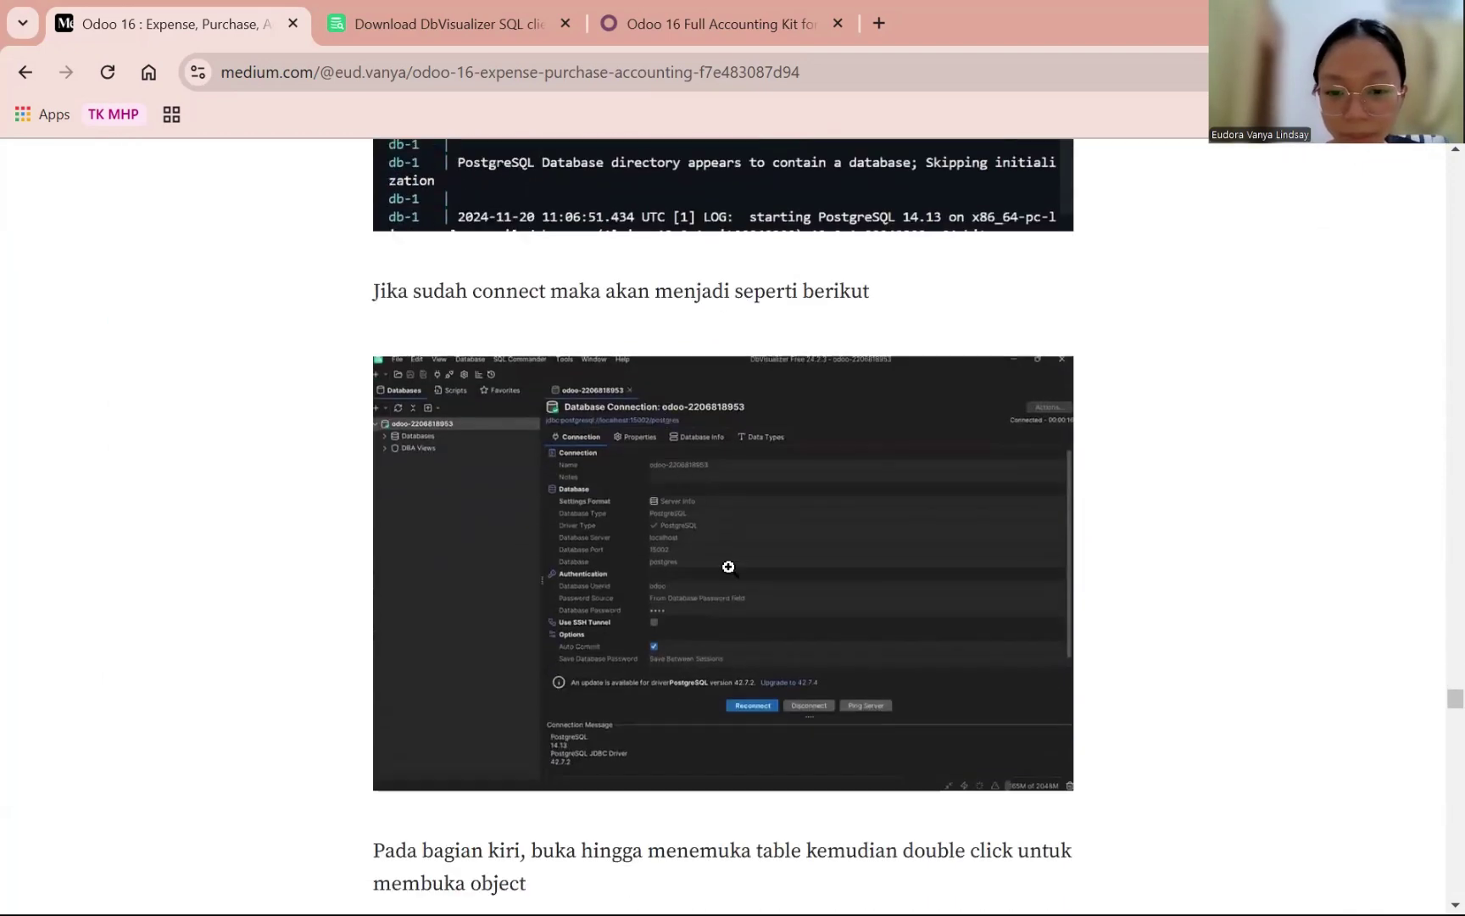
{"action": "left_click", "coordinate": [794, 694]}
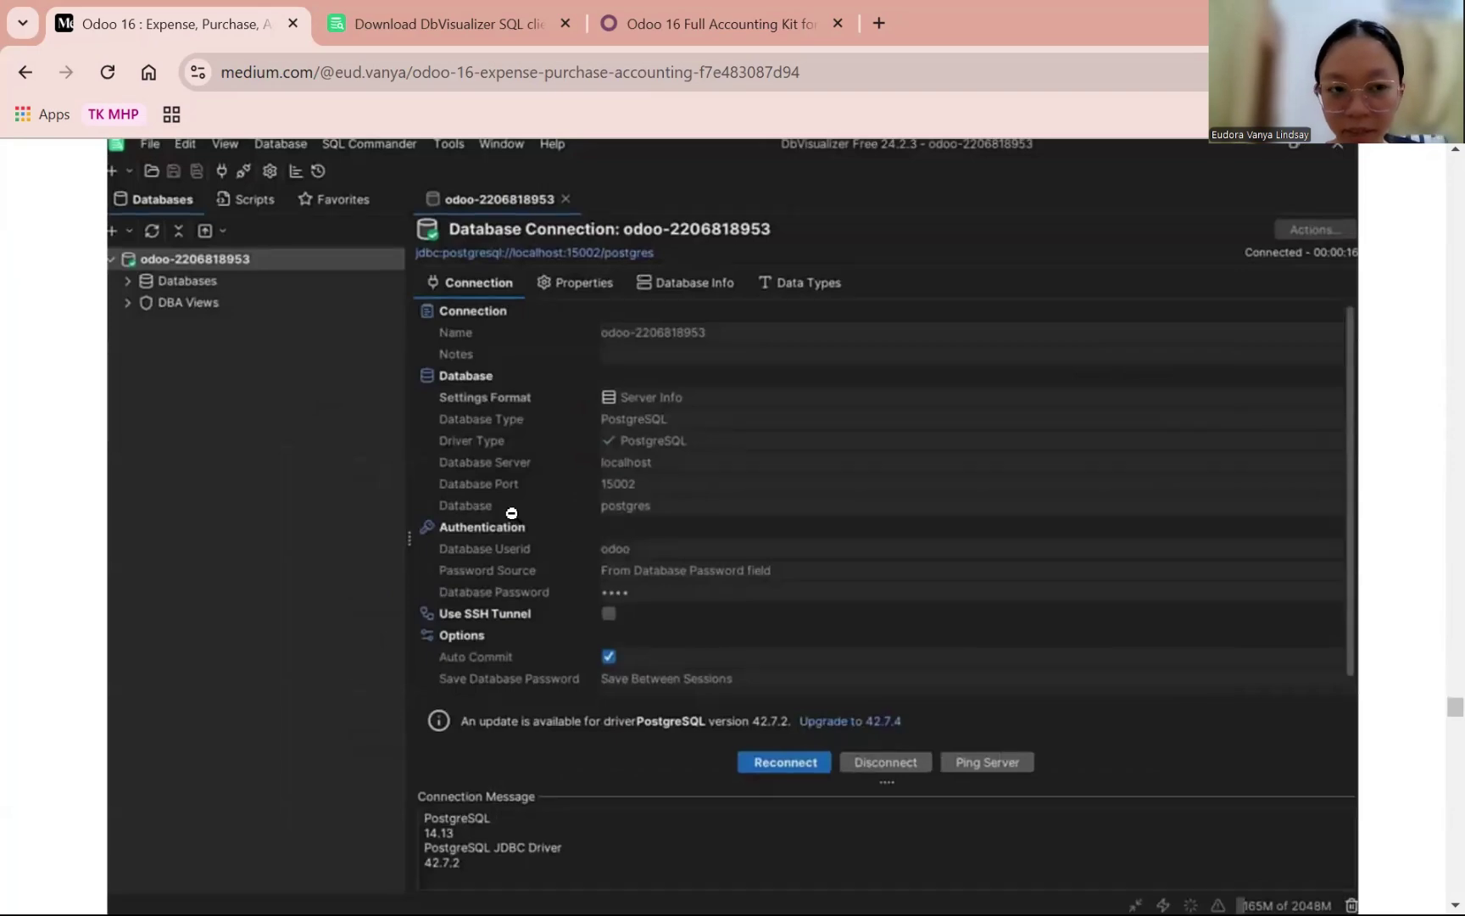
{"action": "left_click", "coordinate": [555, 359]}
- Review the database tree down to Tables and examine both enlarged screenshots about finding the hr_expense table
{"action": "scroll", "coordinate": [763, 458], "scroll_direction": "down", "scroll_amount": 8}
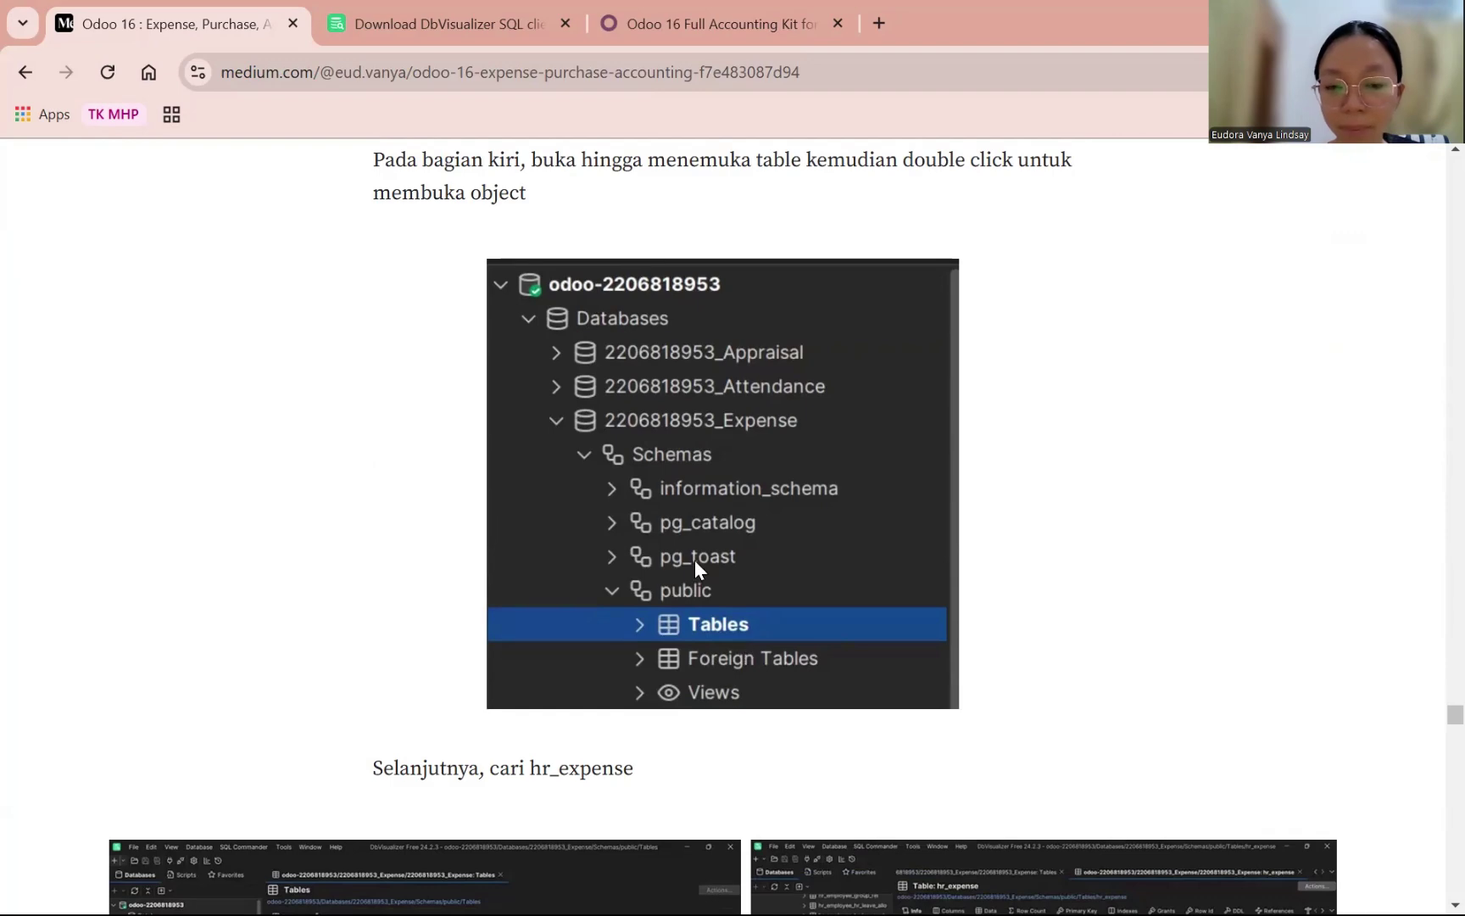
{"action": "scroll", "coordinate": [801, 605], "scroll_direction": "down", "scroll_amount": 5}
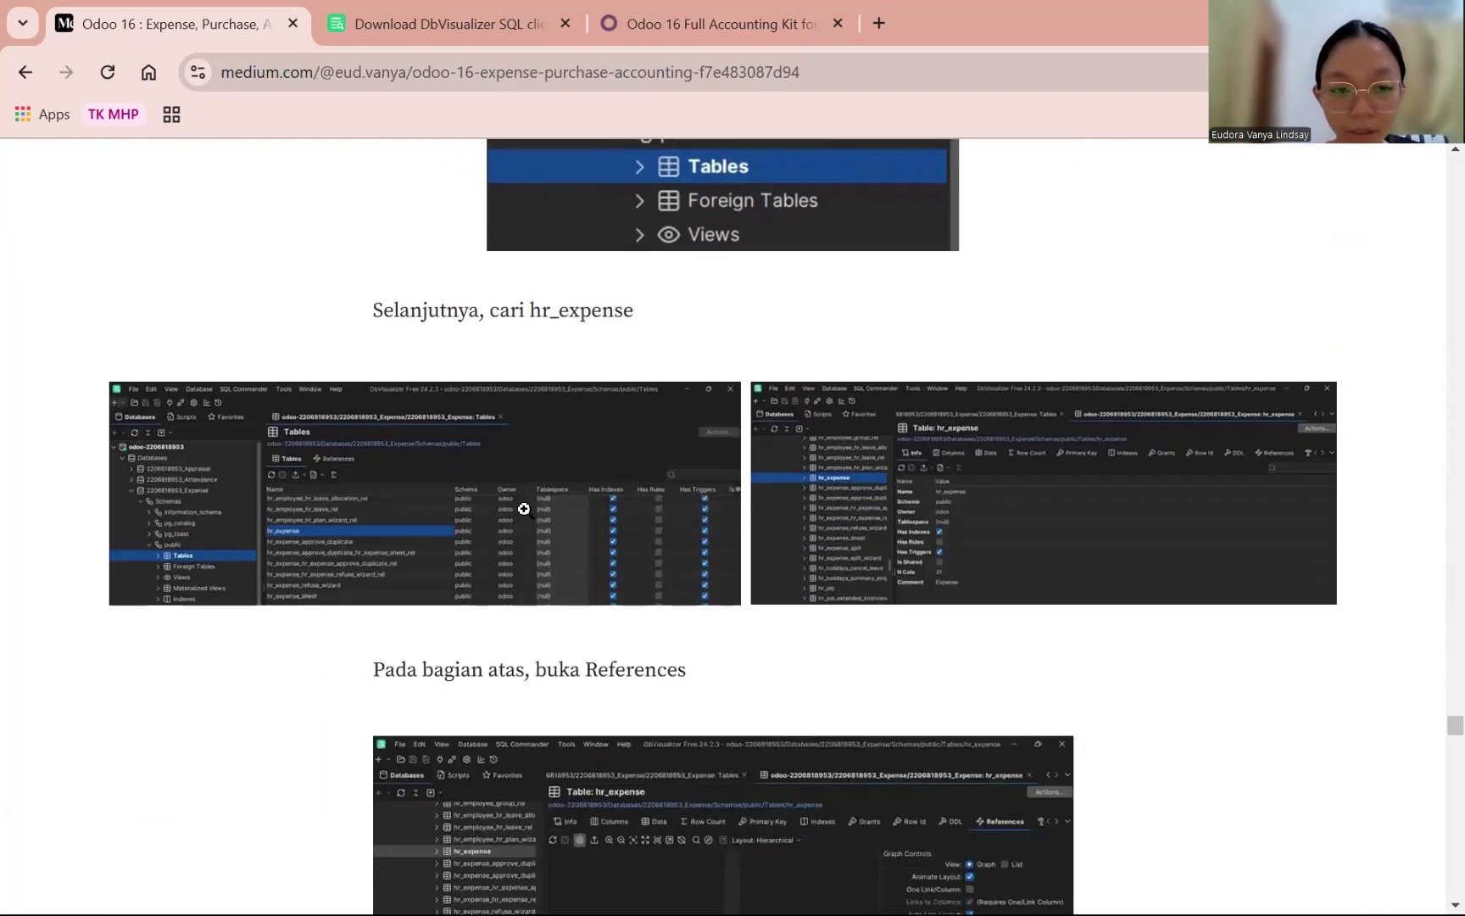
{"action": "left_click", "coordinate": [280, 556]}
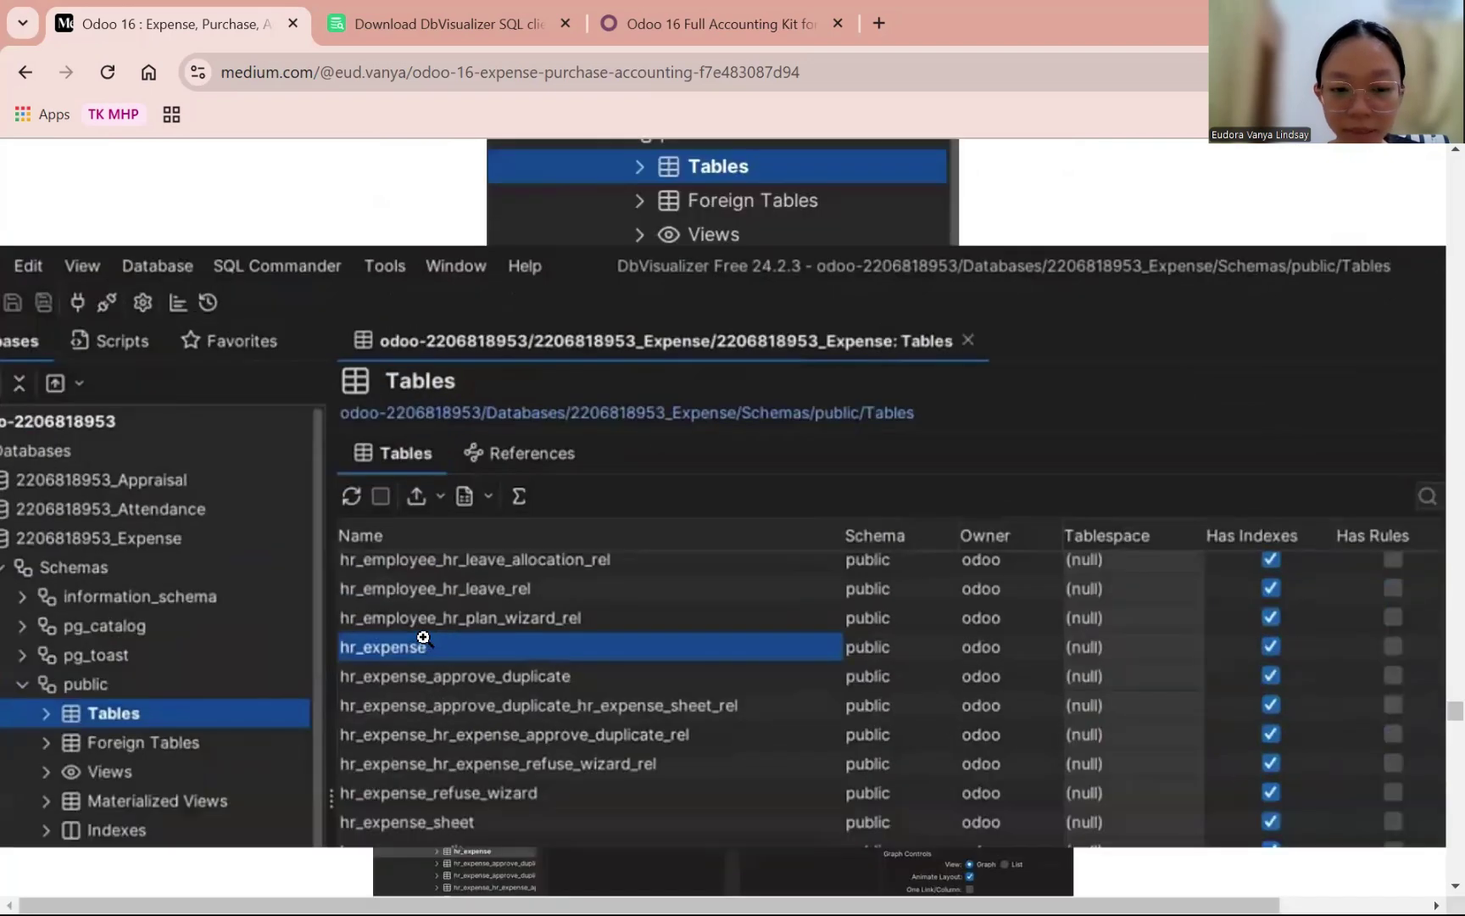
{"action": "left_click", "coordinate": [720, 560]}
{"action": "left_click", "coordinate": [790, 549]}
{"action": "left_click", "coordinate": [1013, 513]}
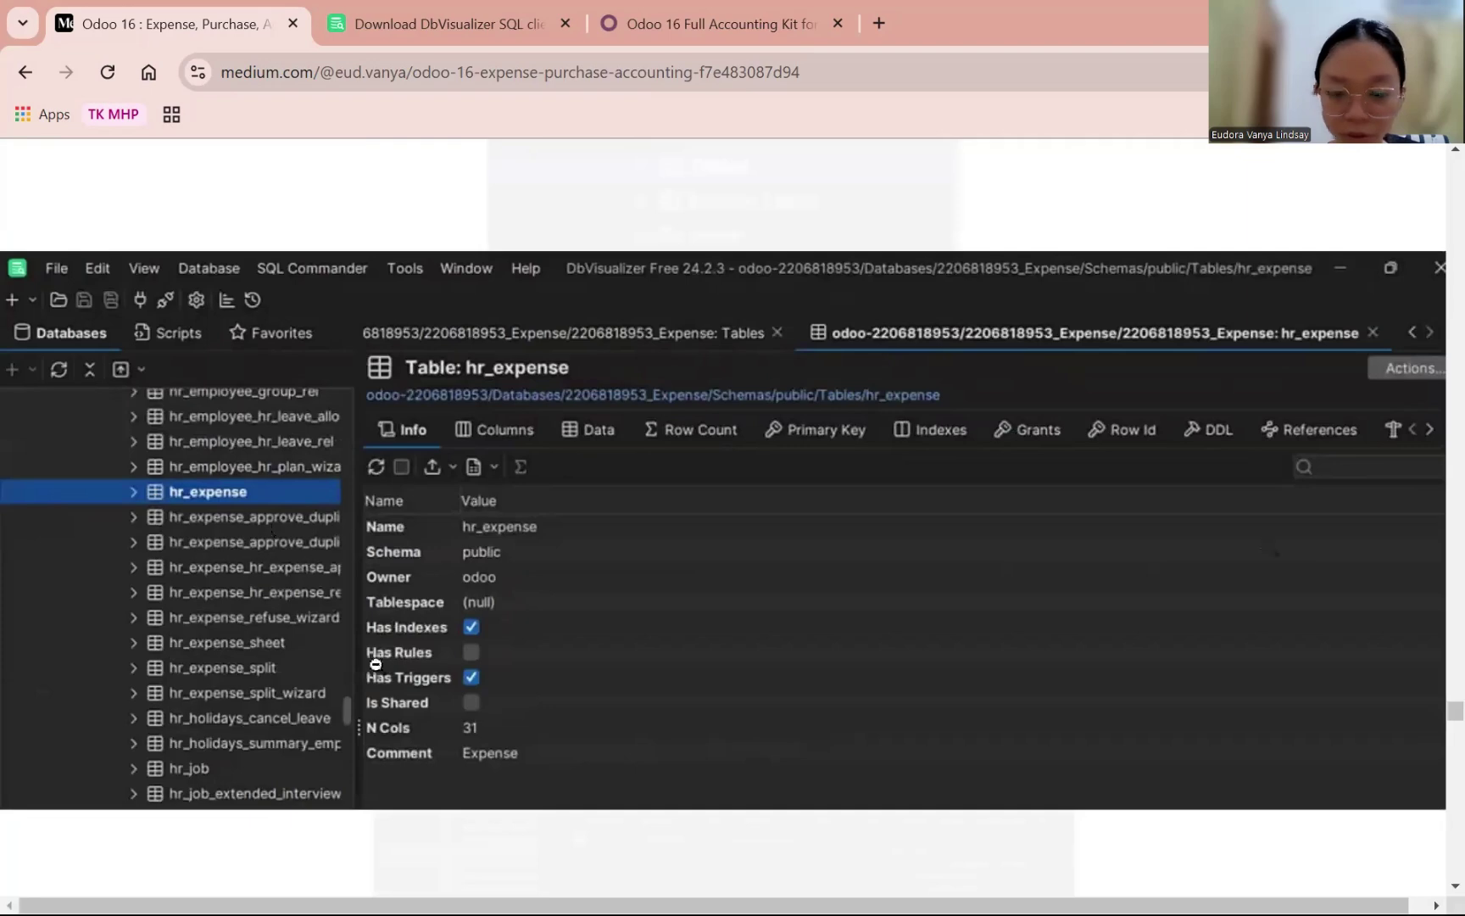
{"action": "left_click", "coordinate": [782, 551]}
- Read the instruction to open References and examine the enlarged hr_expense references screenshot
{"action": "scroll", "coordinate": [786, 597], "scroll_direction": "down", "scroll_amount": 3}
{"action": "left_click", "coordinate": [786, 597]}
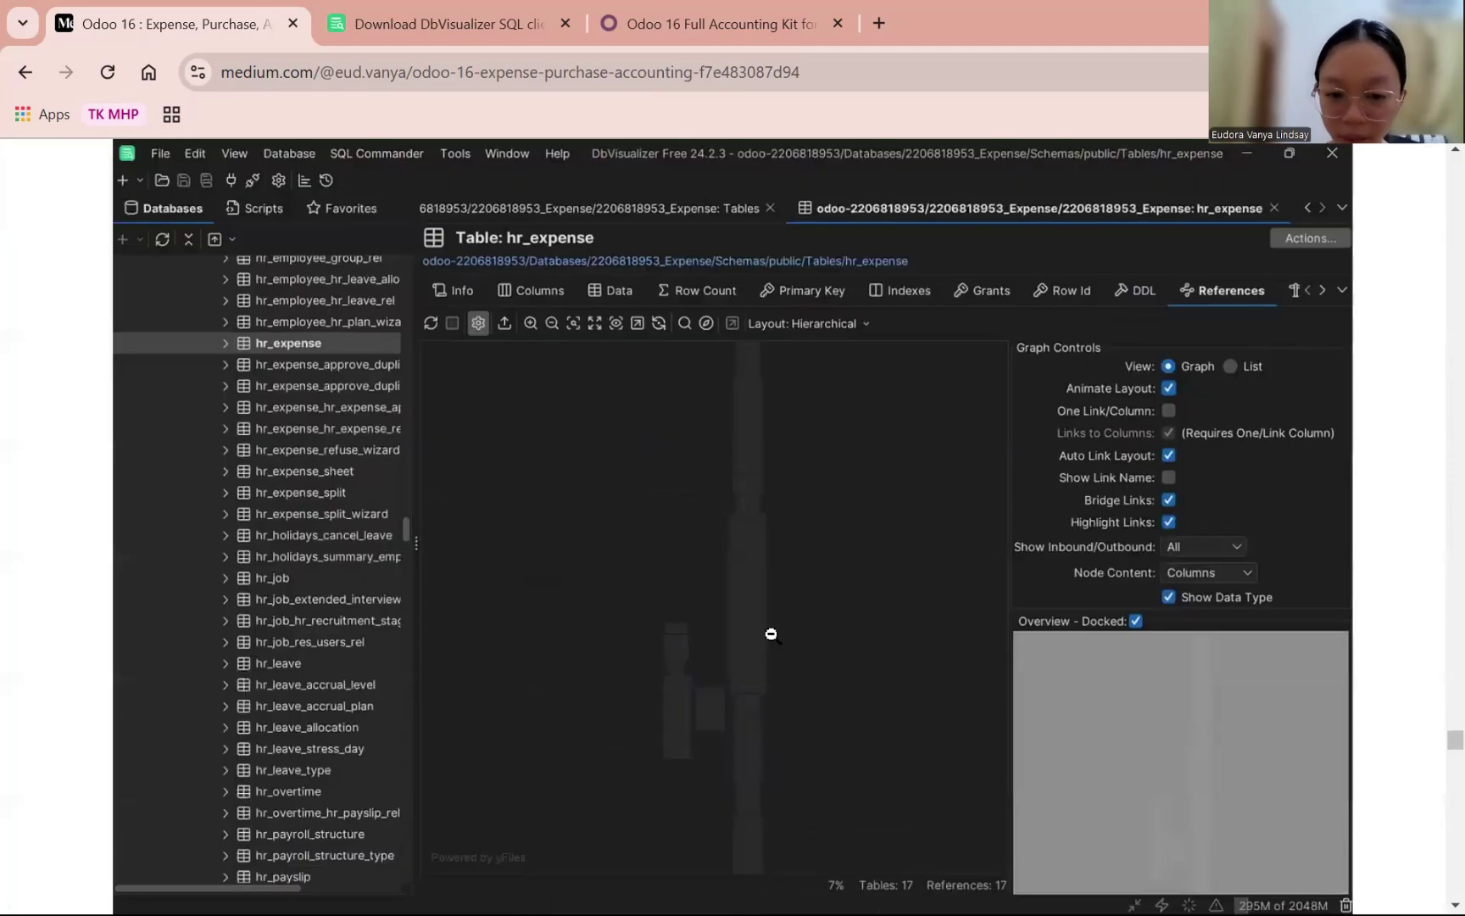
{"action": "left_click", "coordinate": [774, 537]}
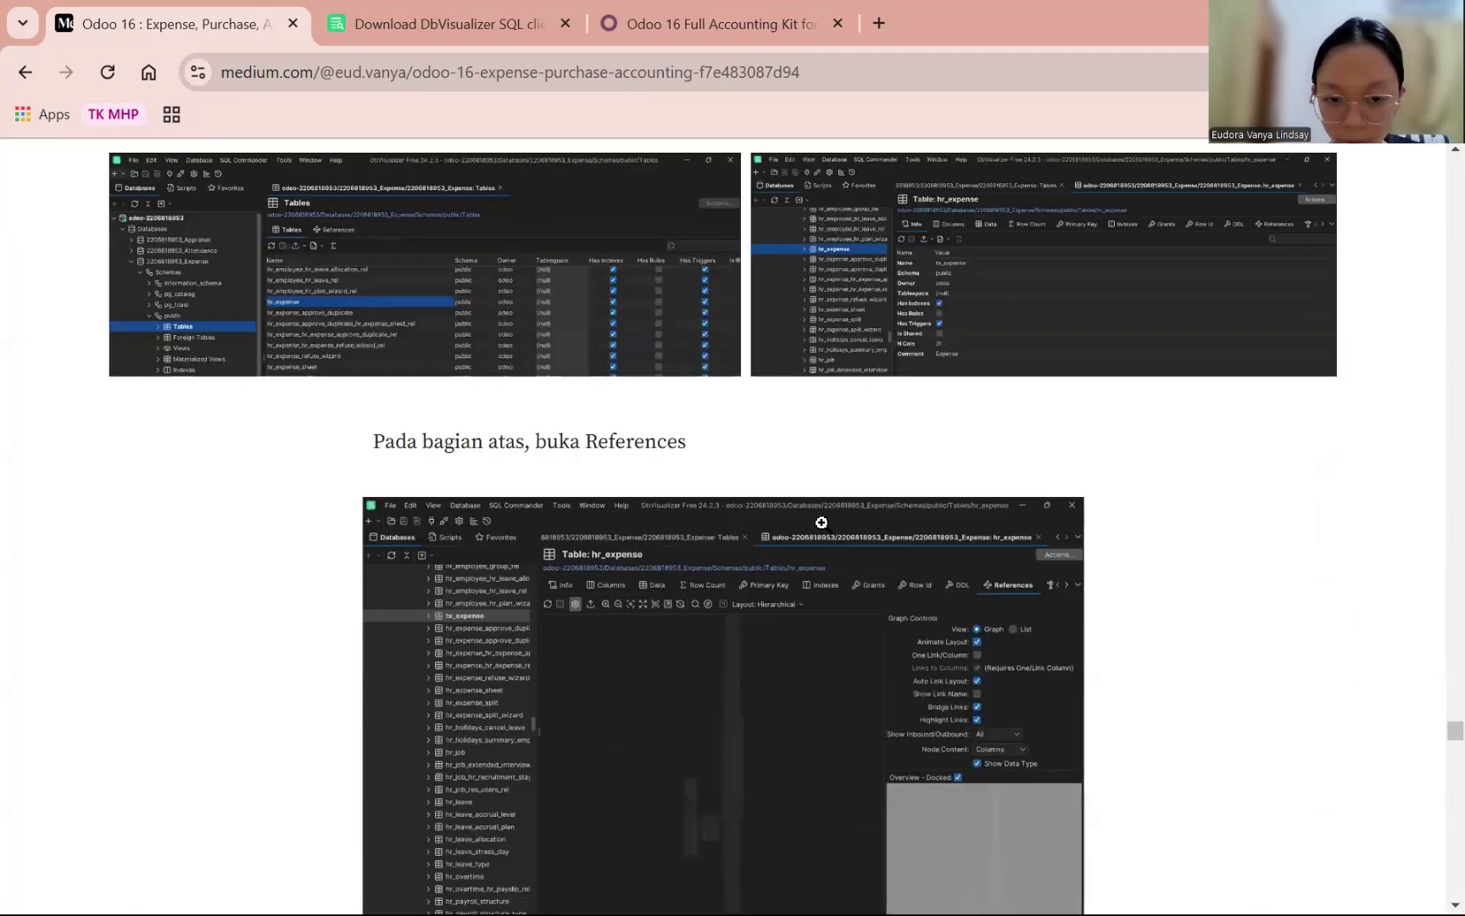
- Examine the enlarged, zoomed-in hr_expense table relation graph and continue to the Pertanyaan section of the article
{"action": "scroll", "coordinate": [824, 532], "scroll_direction": "down", "scroll_amount": 8}
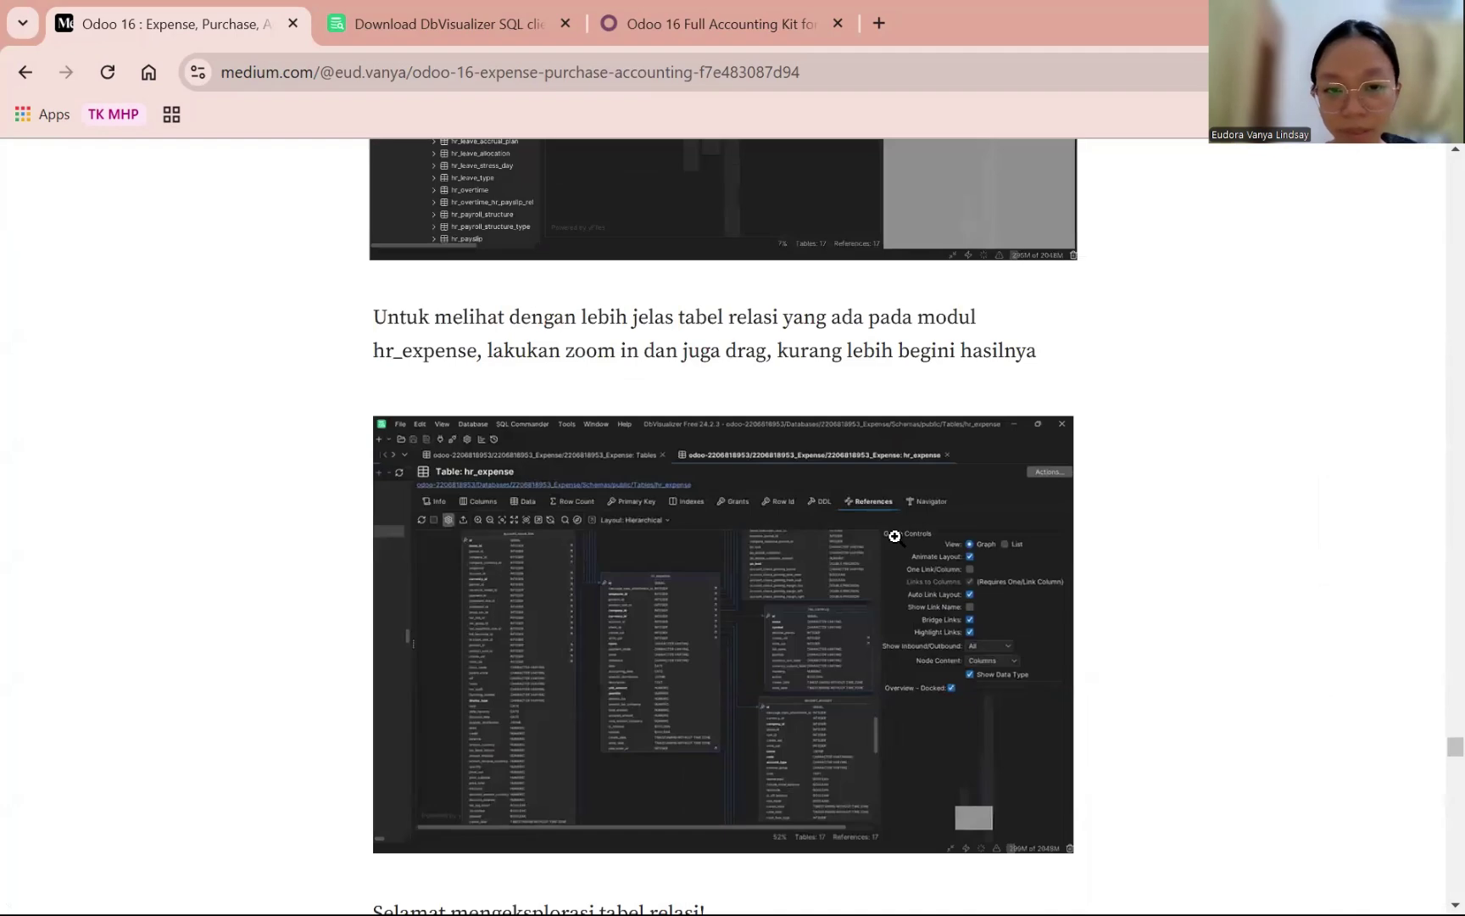
{"action": "scroll", "coordinate": [895, 536], "scroll_direction": "down", "scroll_amount": 1}
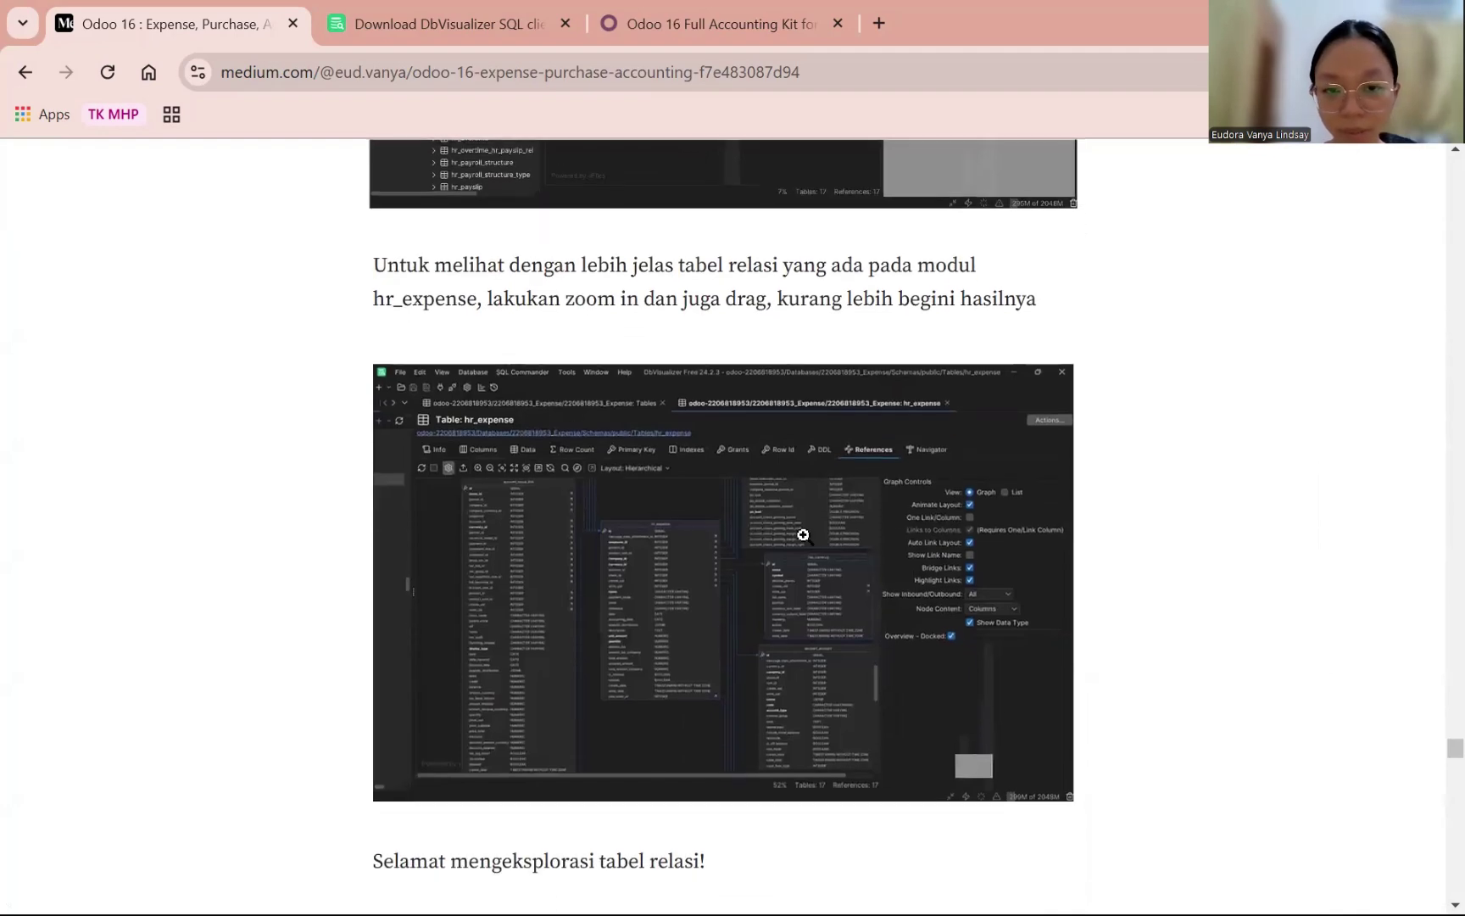
{"action": "left_click", "coordinate": [651, 586]}
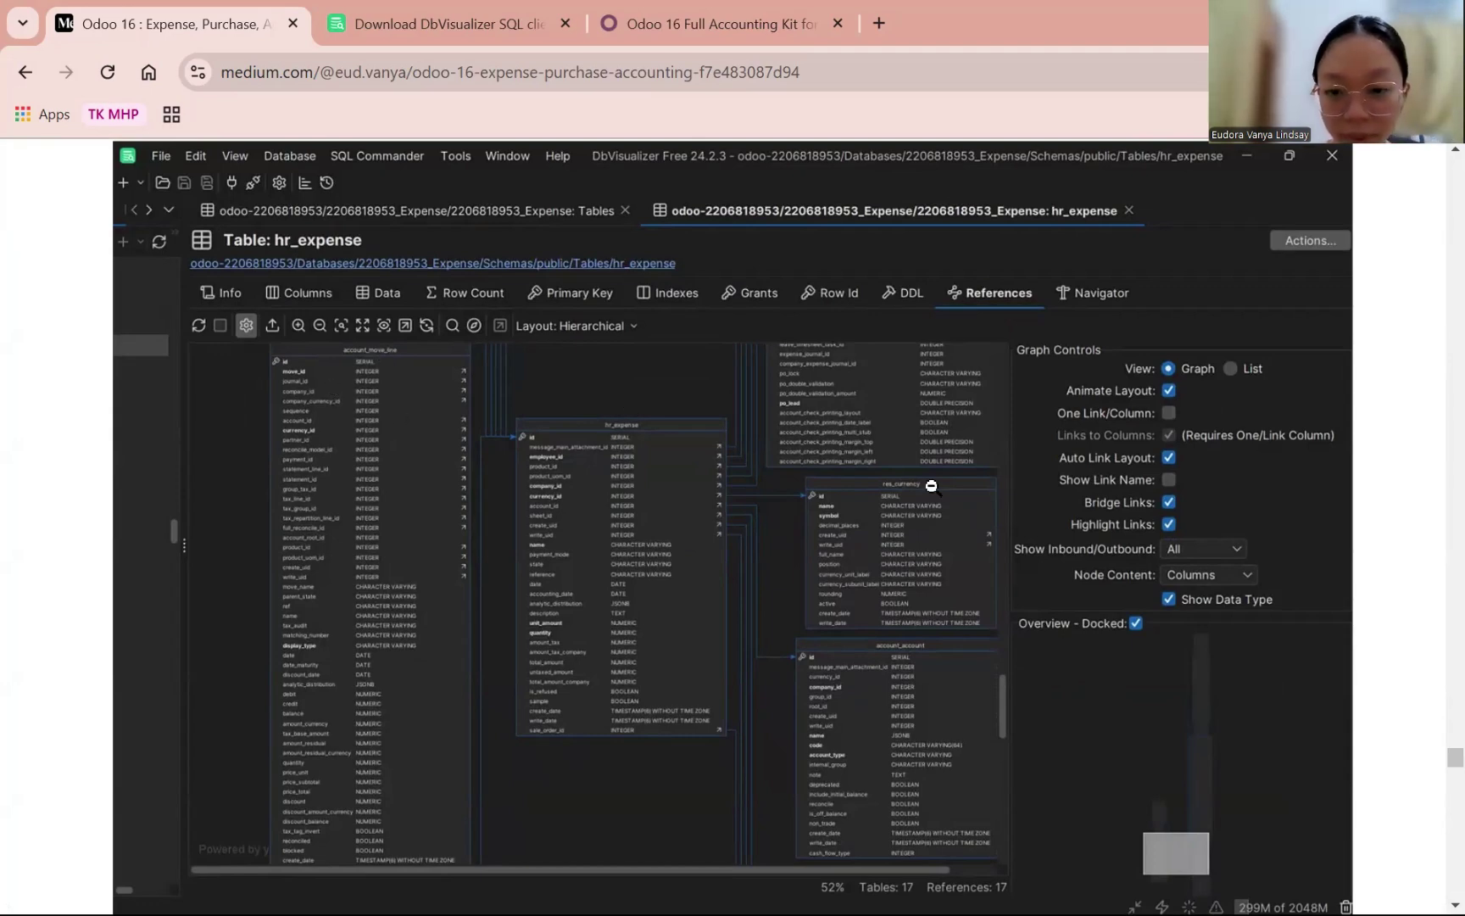
{"action": "scroll", "coordinate": [725, 550], "scroll_direction": "down", "scroll_amount": 5}
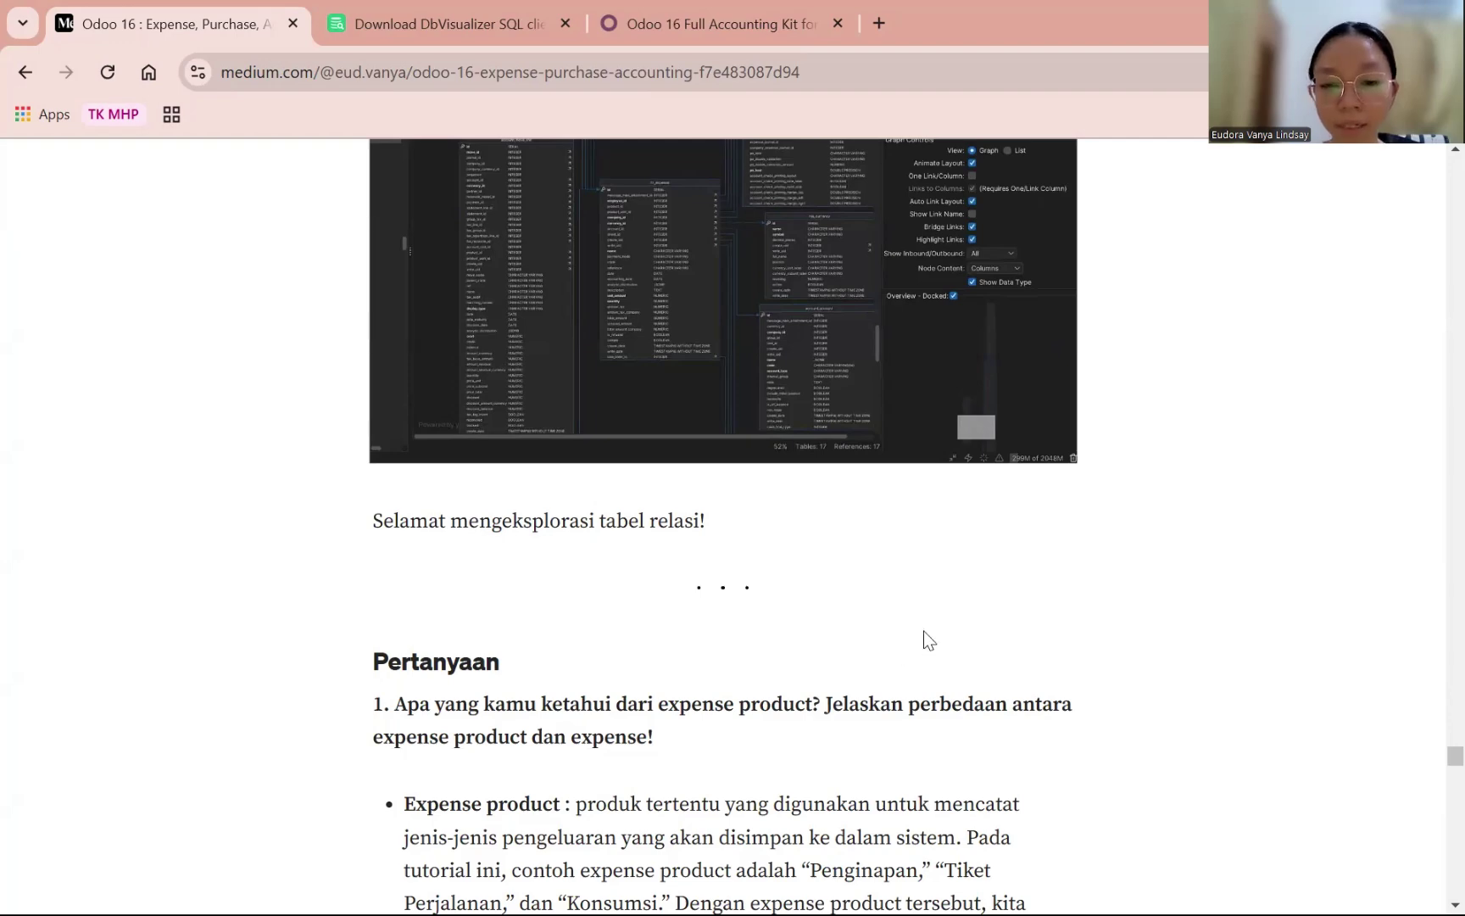
- Read Pertanyaan question 1 on what an expense product is and how it differs from an expense
{"action": "scroll", "coordinate": [870, 615], "scroll_direction": "down", "scroll_amount": 1}
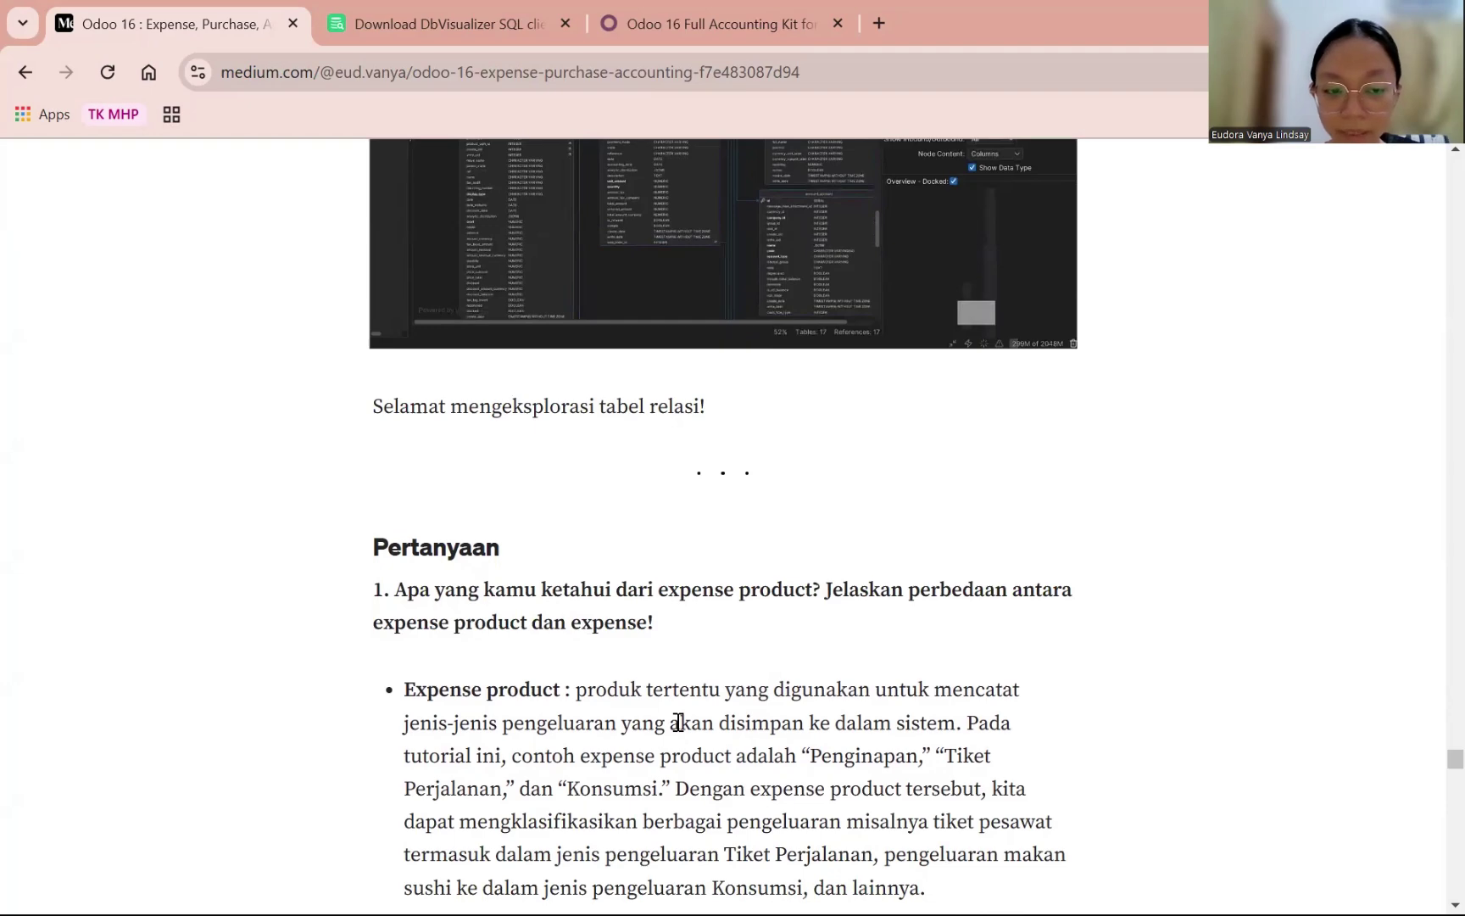
{"action": "scroll", "coordinate": [1115, 657], "scroll_direction": "down", "scroll_amount": 1}
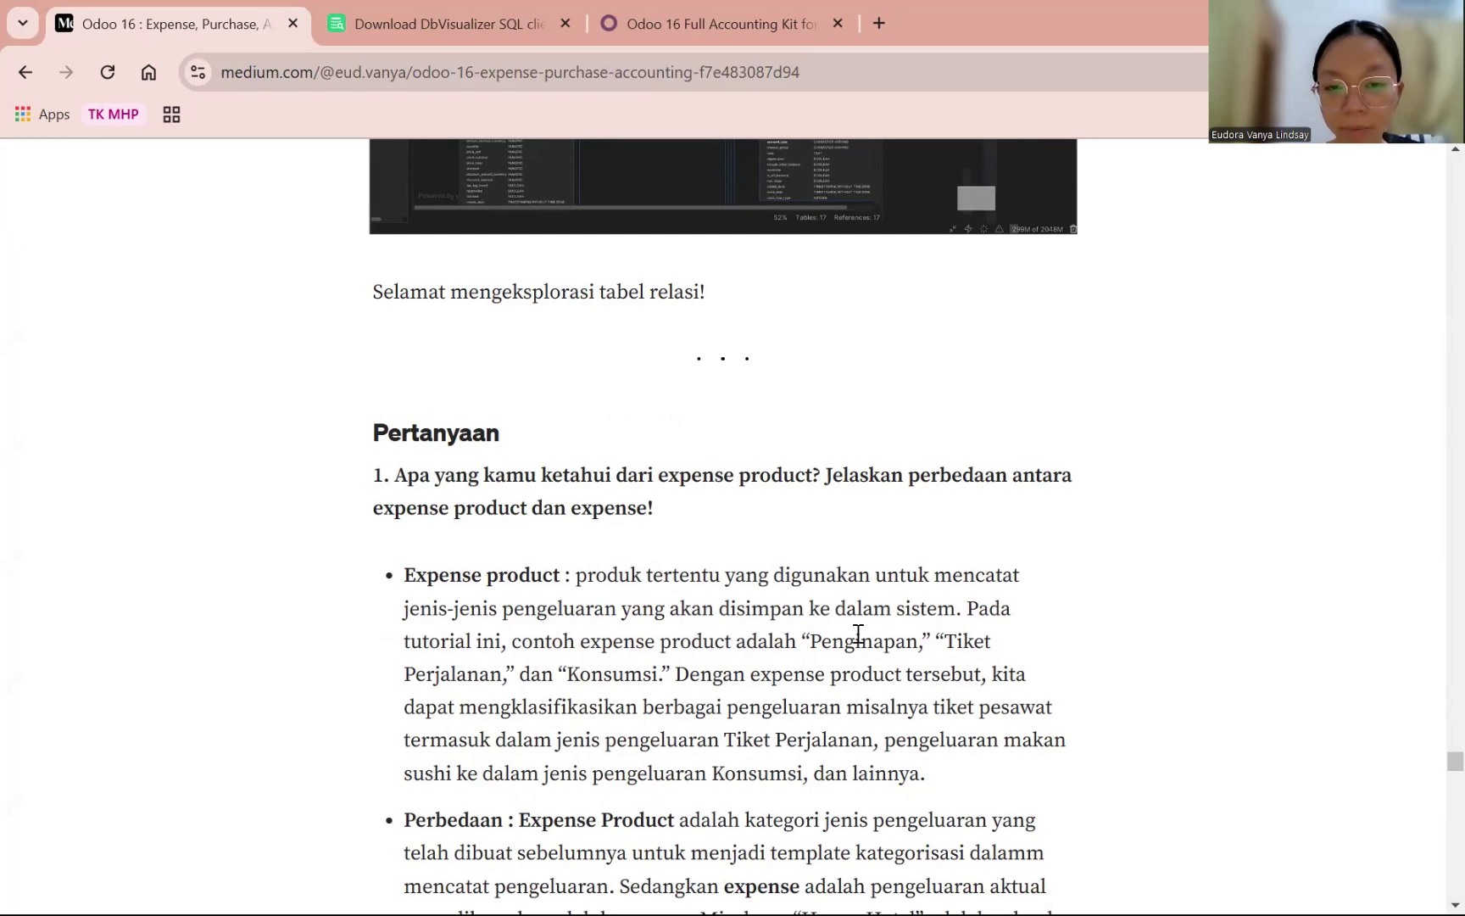
{"action": "scroll", "coordinate": [928, 642], "scroll_direction": "down", "scroll_amount": 1}
{"action": "scroll", "coordinate": [926, 641], "scroll_direction": "down", "scroll_amount": 1}
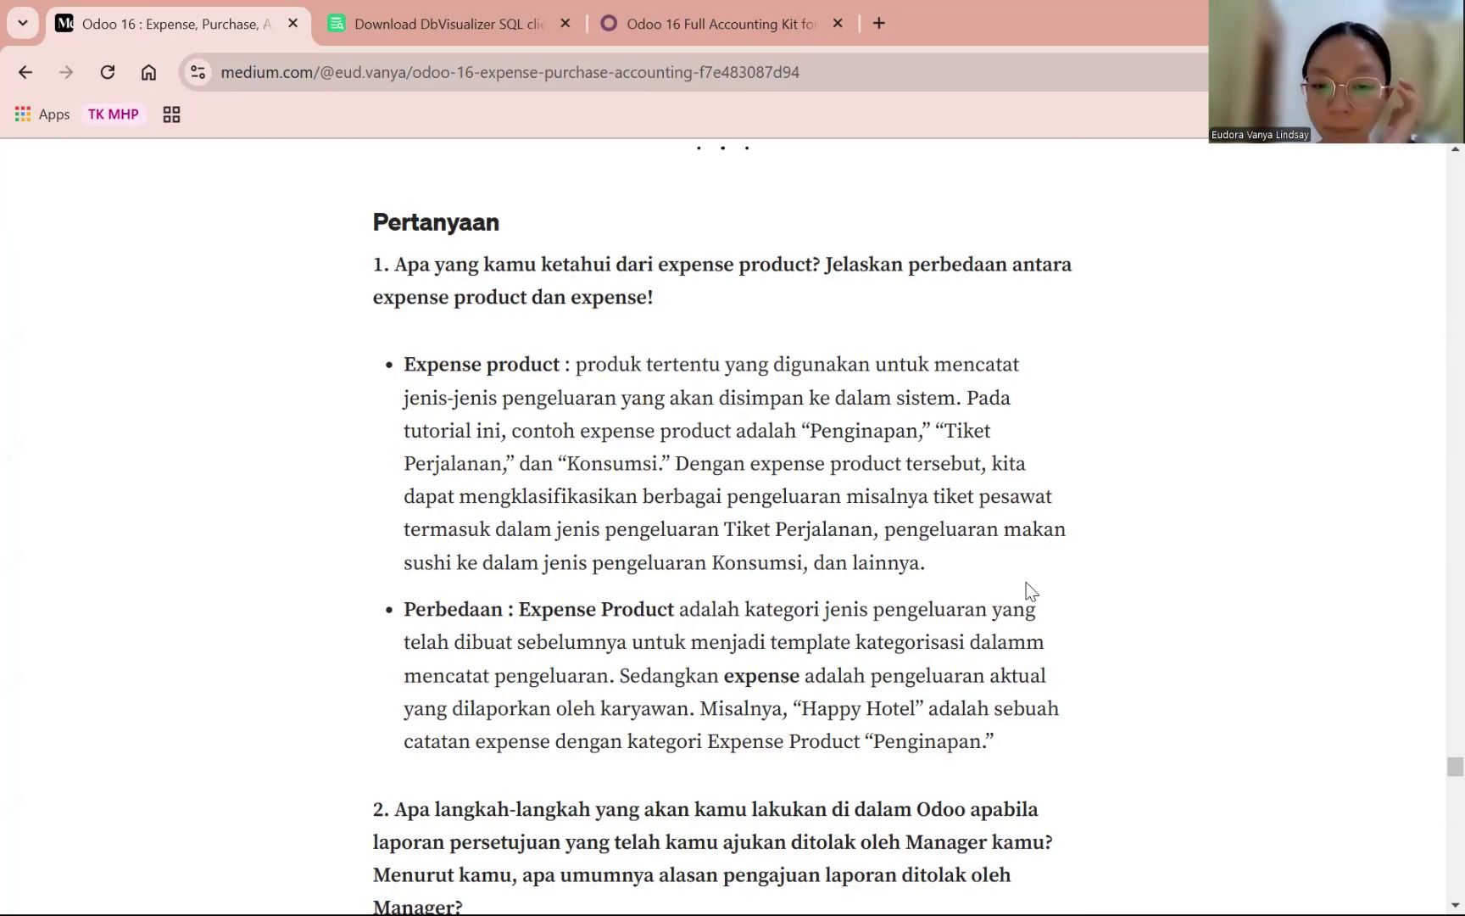
{"action": "scroll", "coordinate": [964, 656], "scroll_direction": "down", "scroll_amount": 1}
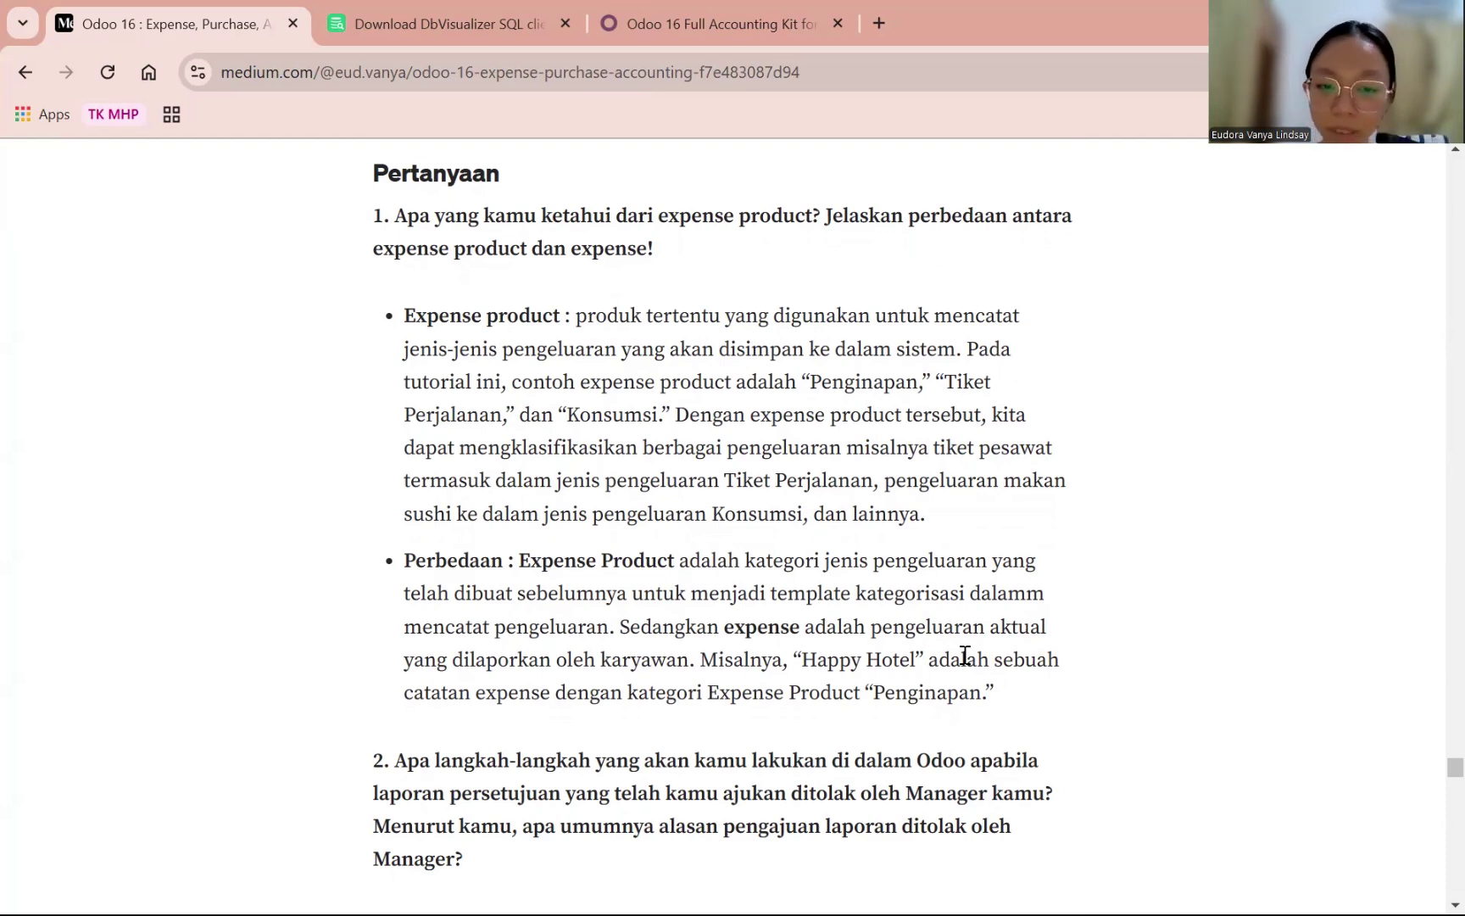
{"action": "scroll", "coordinate": [965, 655], "scroll_direction": "down", "scroll_amount": 1}
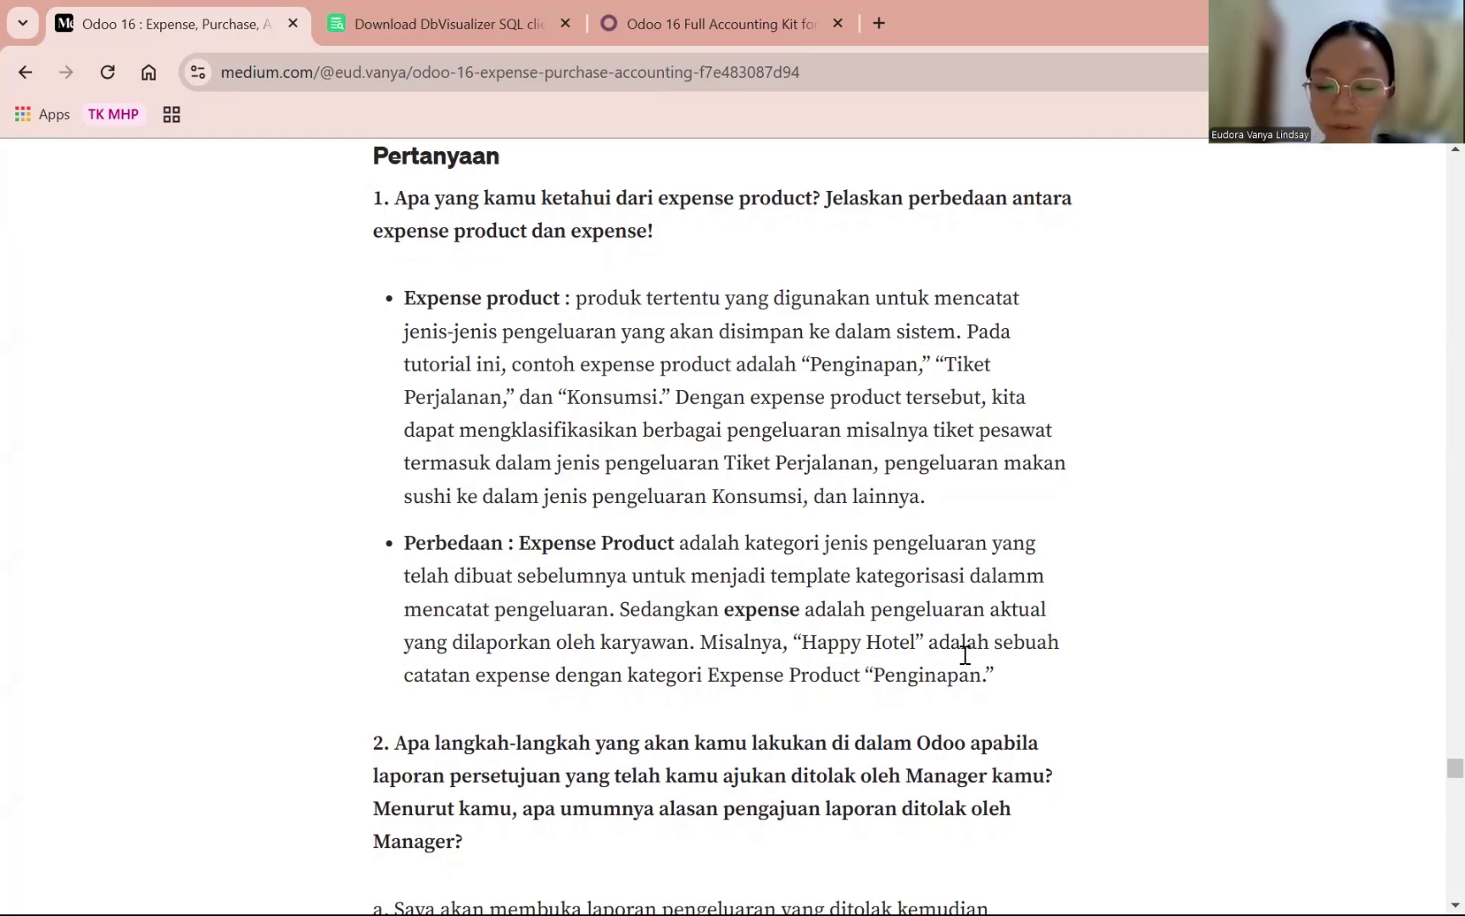
- Read question 2 and answer a on the steps to take in Odoo when the Manager rejects an expense report
{"action": "scroll", "coordinate": [965, 657], "scroll_direction": "down", "scroll_amount": 2}
{"action": "scroll", "coordinate": [861, 538], "scroll_direction": "down", "scroll_amount": 4}
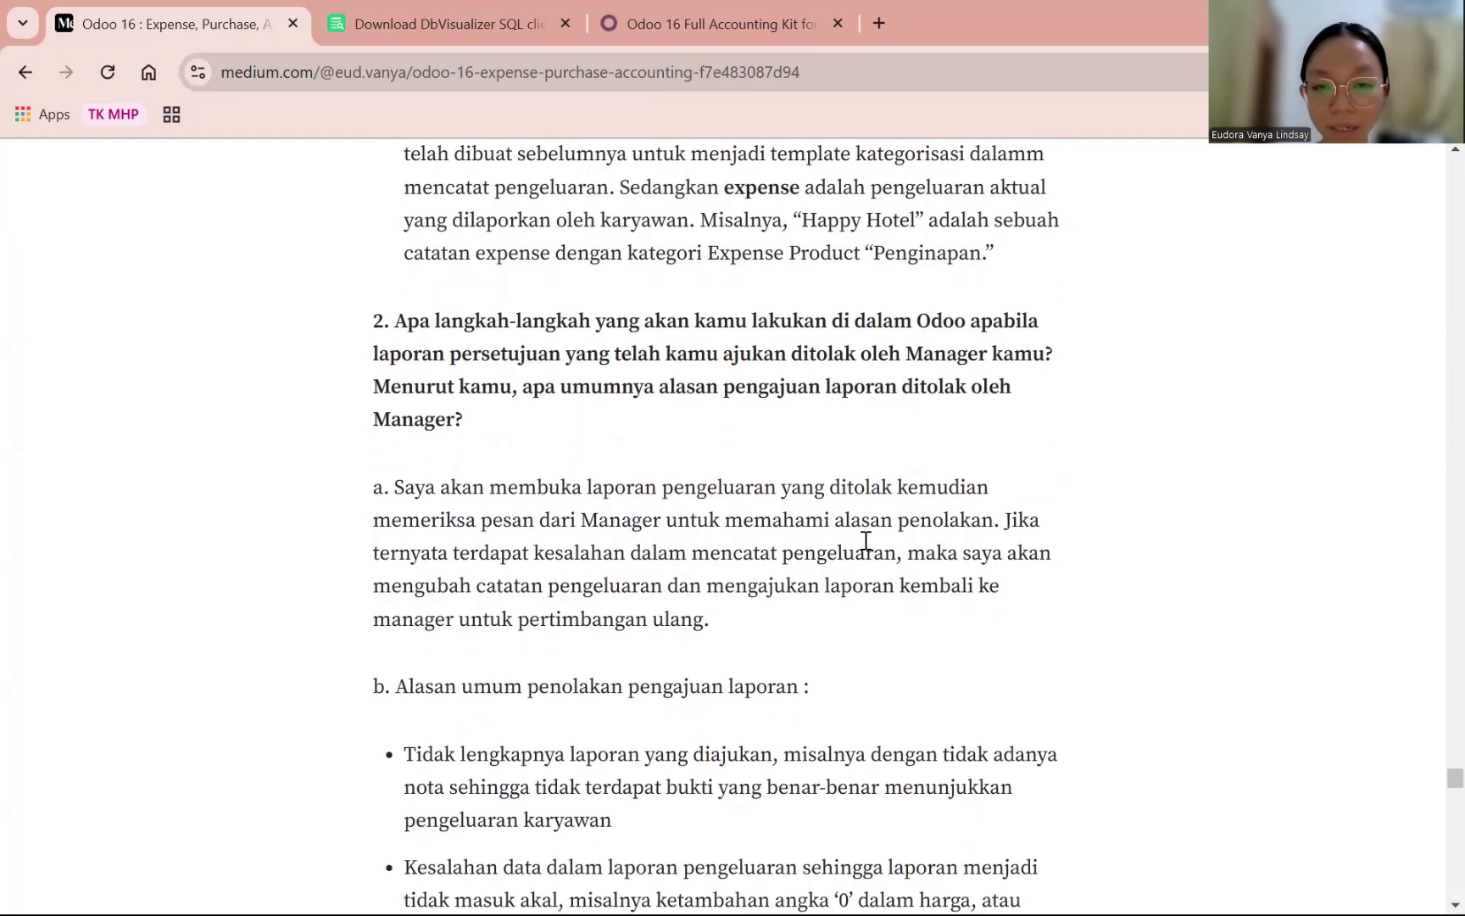
{"action": "scroll", "coordinate": [934, 670], "scroll_direction": "down", "scroll_amount": 1}
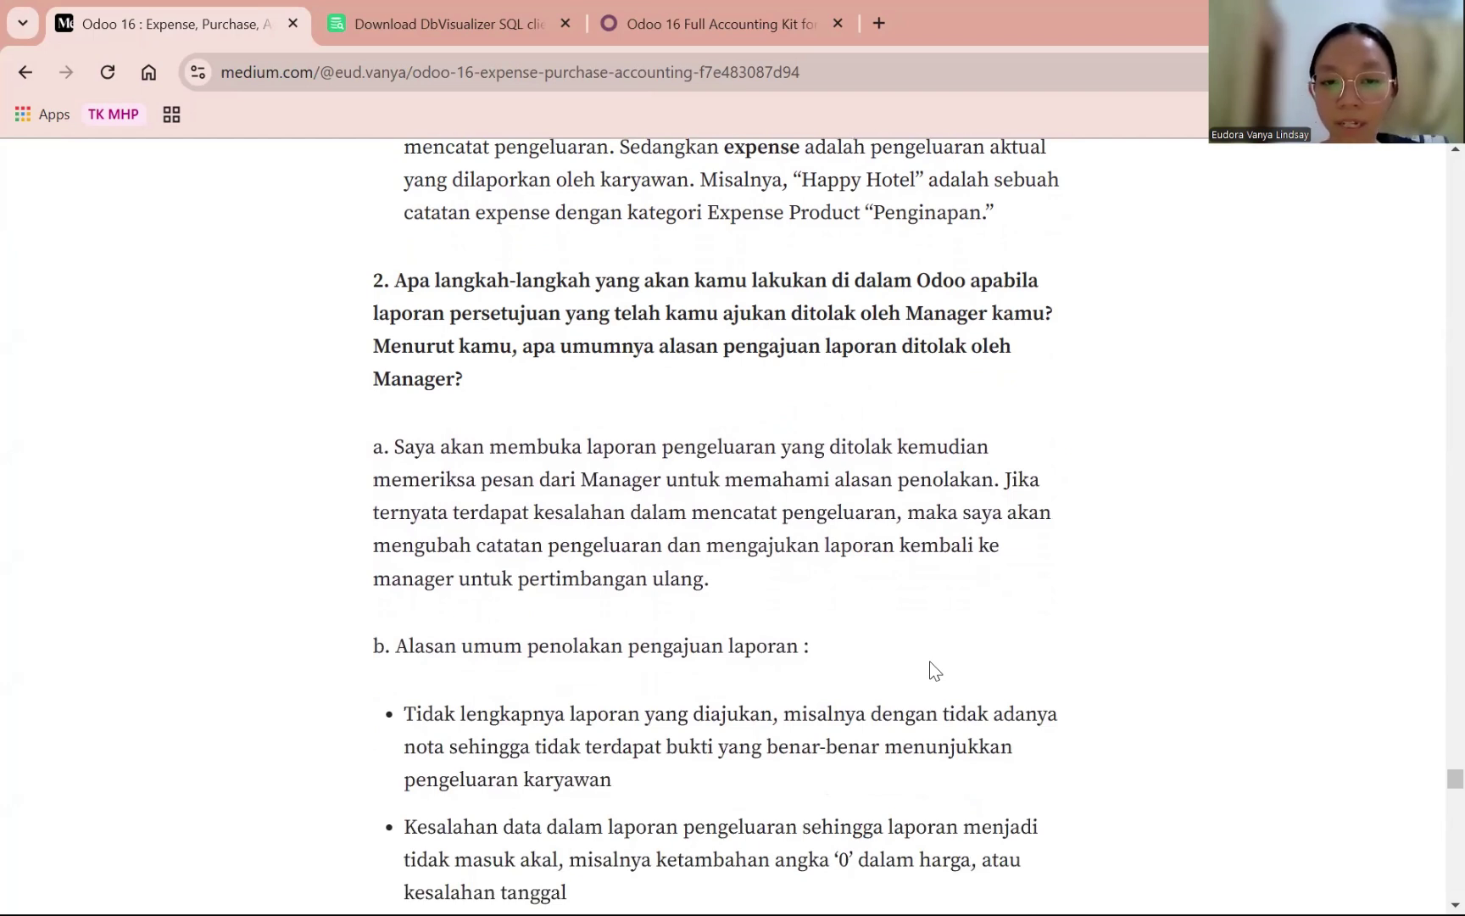
{"action": "scroll", "coordinate": [932, 661], "scroll_direction": "down", "scroll_amount": 2}
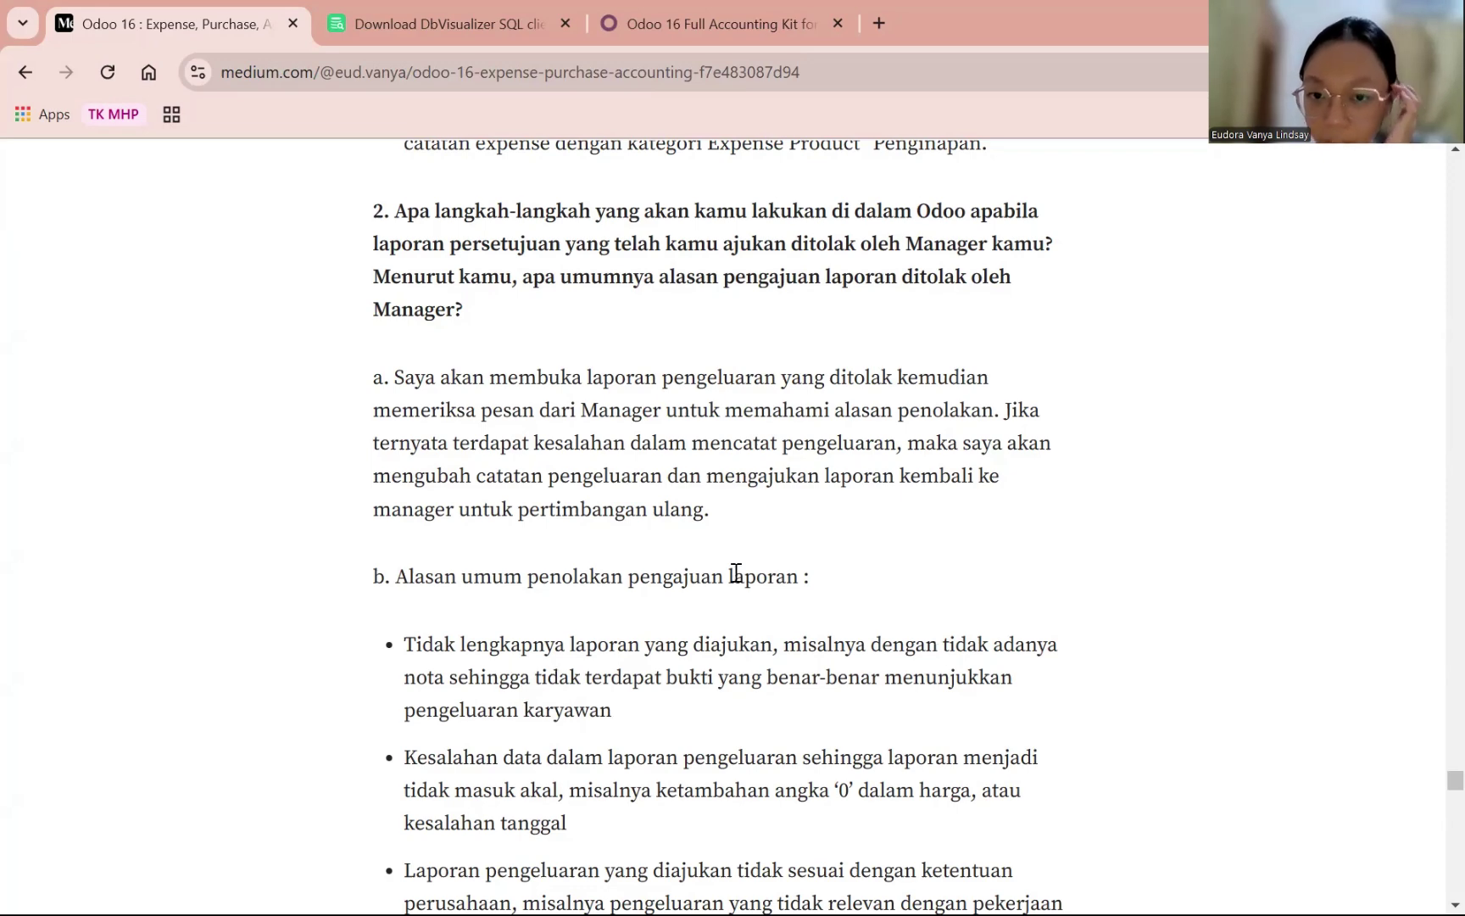
- Examine answer b of question 2, covering the common reasons a submitted expense report is rejected
{"action": "scroll", "coordinate": [909, 609], "scroll_direction": "down", "scroll_amount": 1}
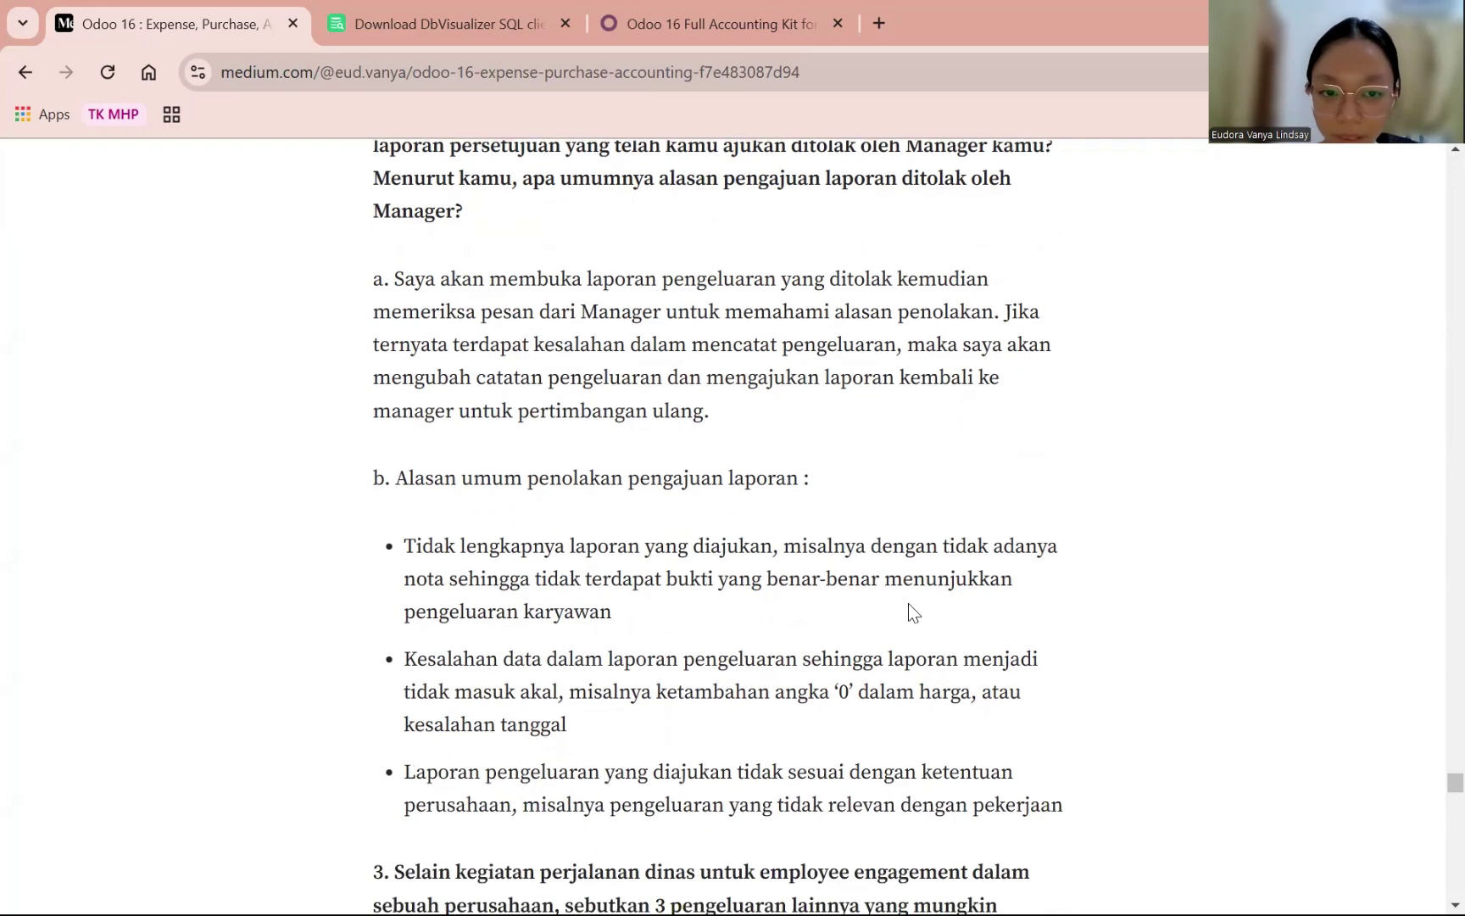
{"action": "scroll", "coordinate": [908, 603], "scroll_direction": "up", "scroll_amount": 1}
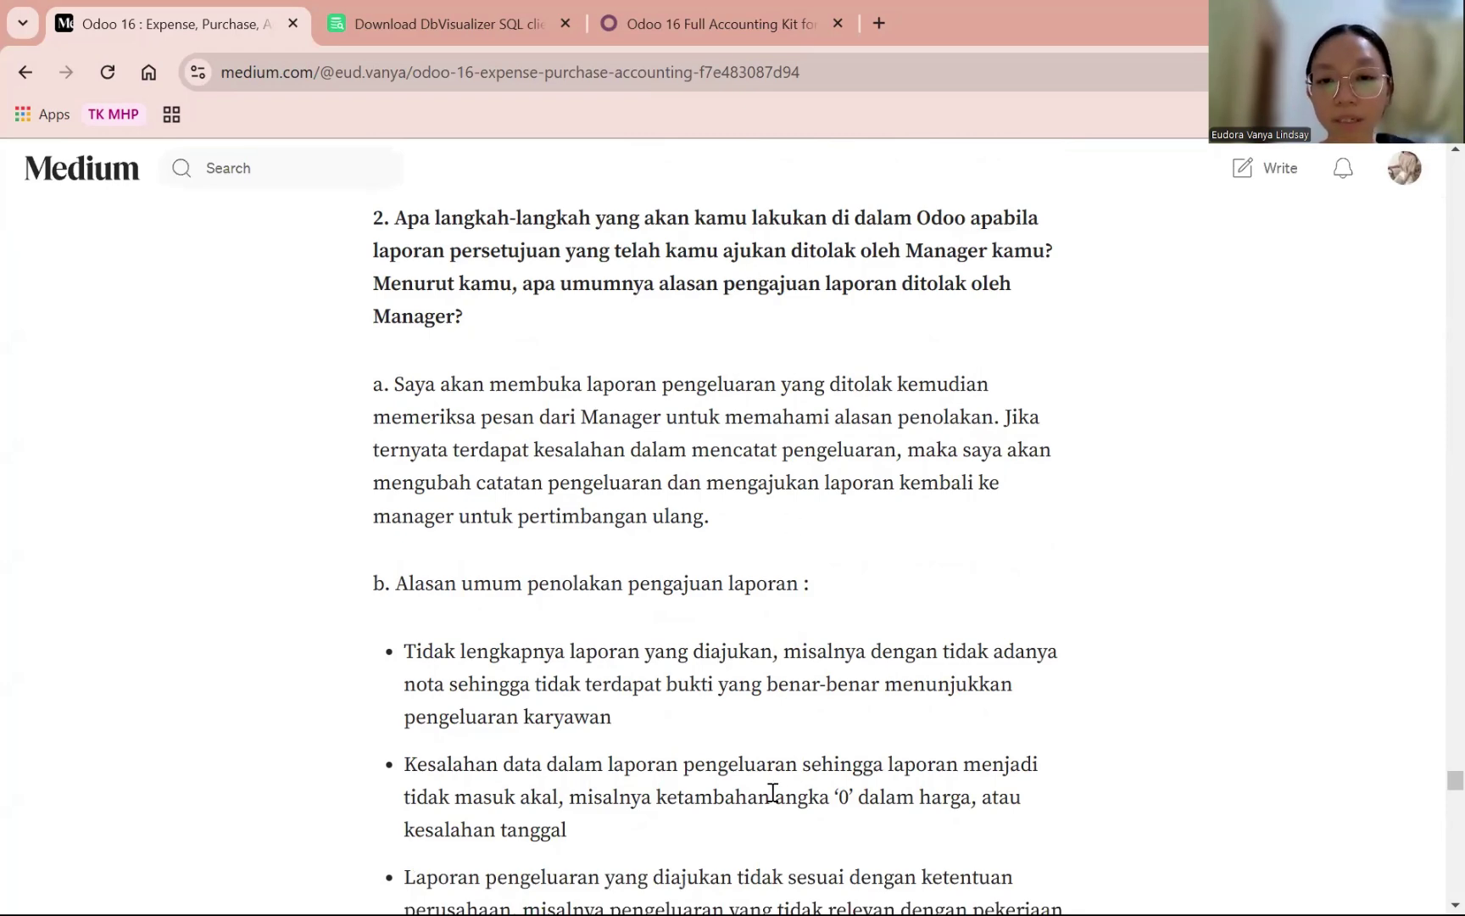
{"action": "scroll", "coordinate": [773, 792], "scroll_direction": "down", "scroll_amount": 2}
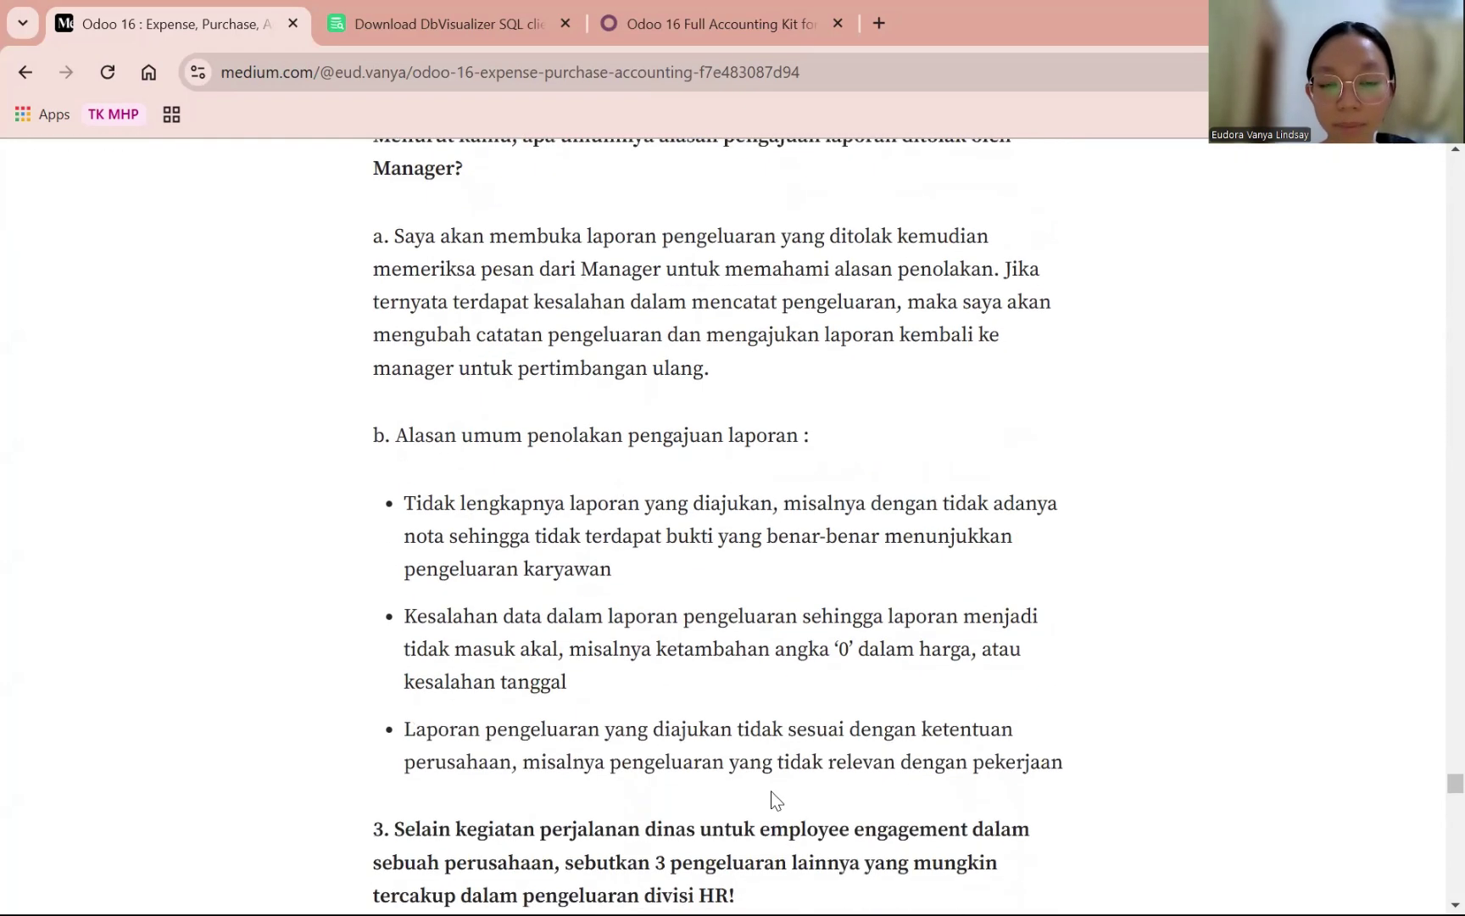
{"action": "scroll", "coordinate": [510, 581], "scroll_direction": "down", "scroll_amount": 1}
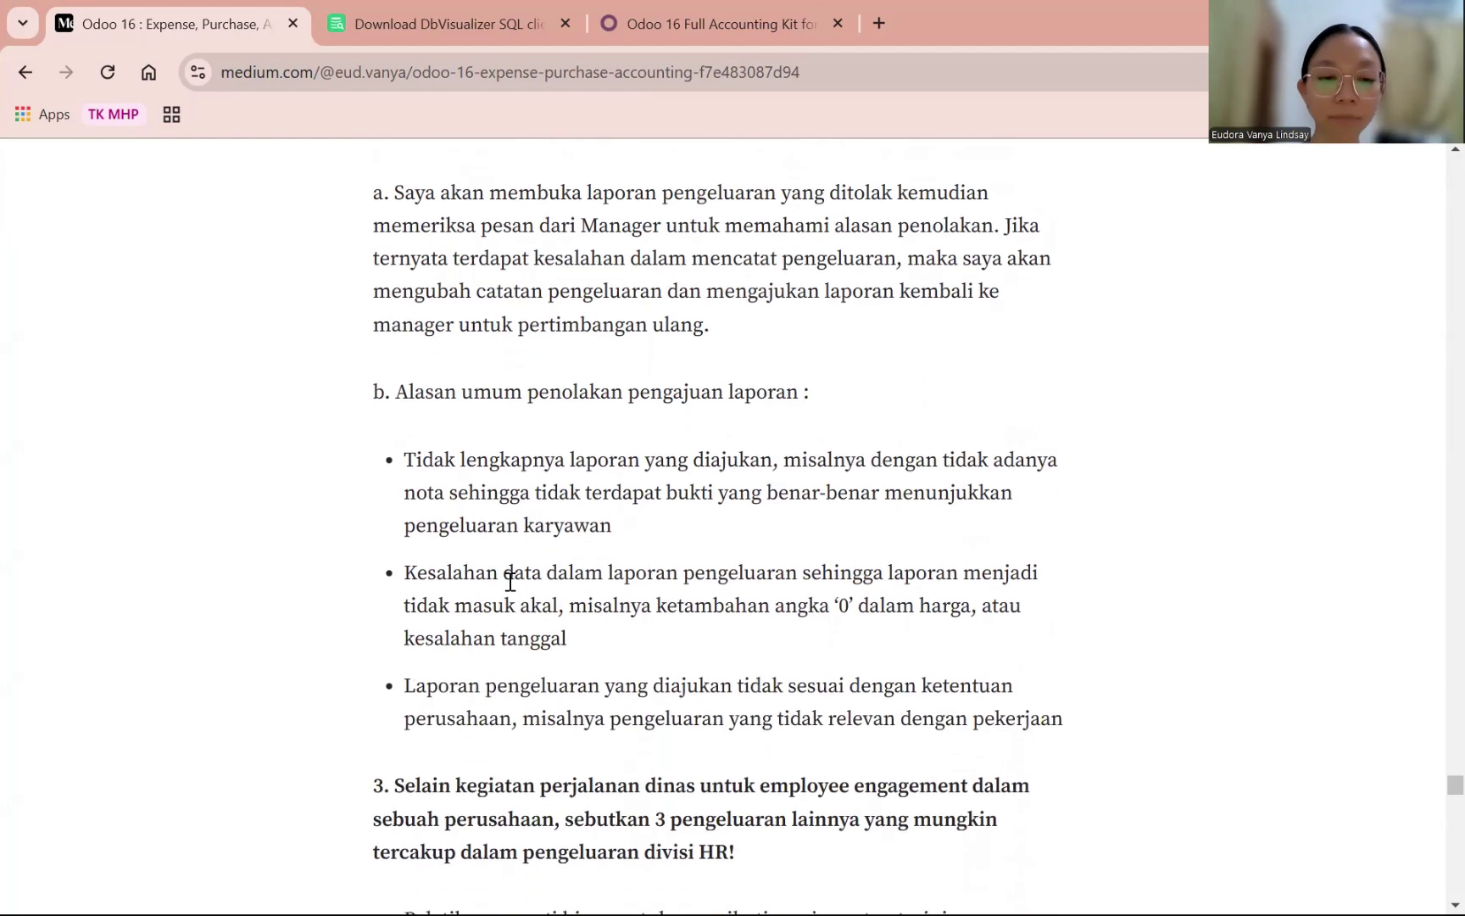
{"action": "scroll", "coordinate": [690, 516], "scroll_direction": "down", "scroll_amount": 1}
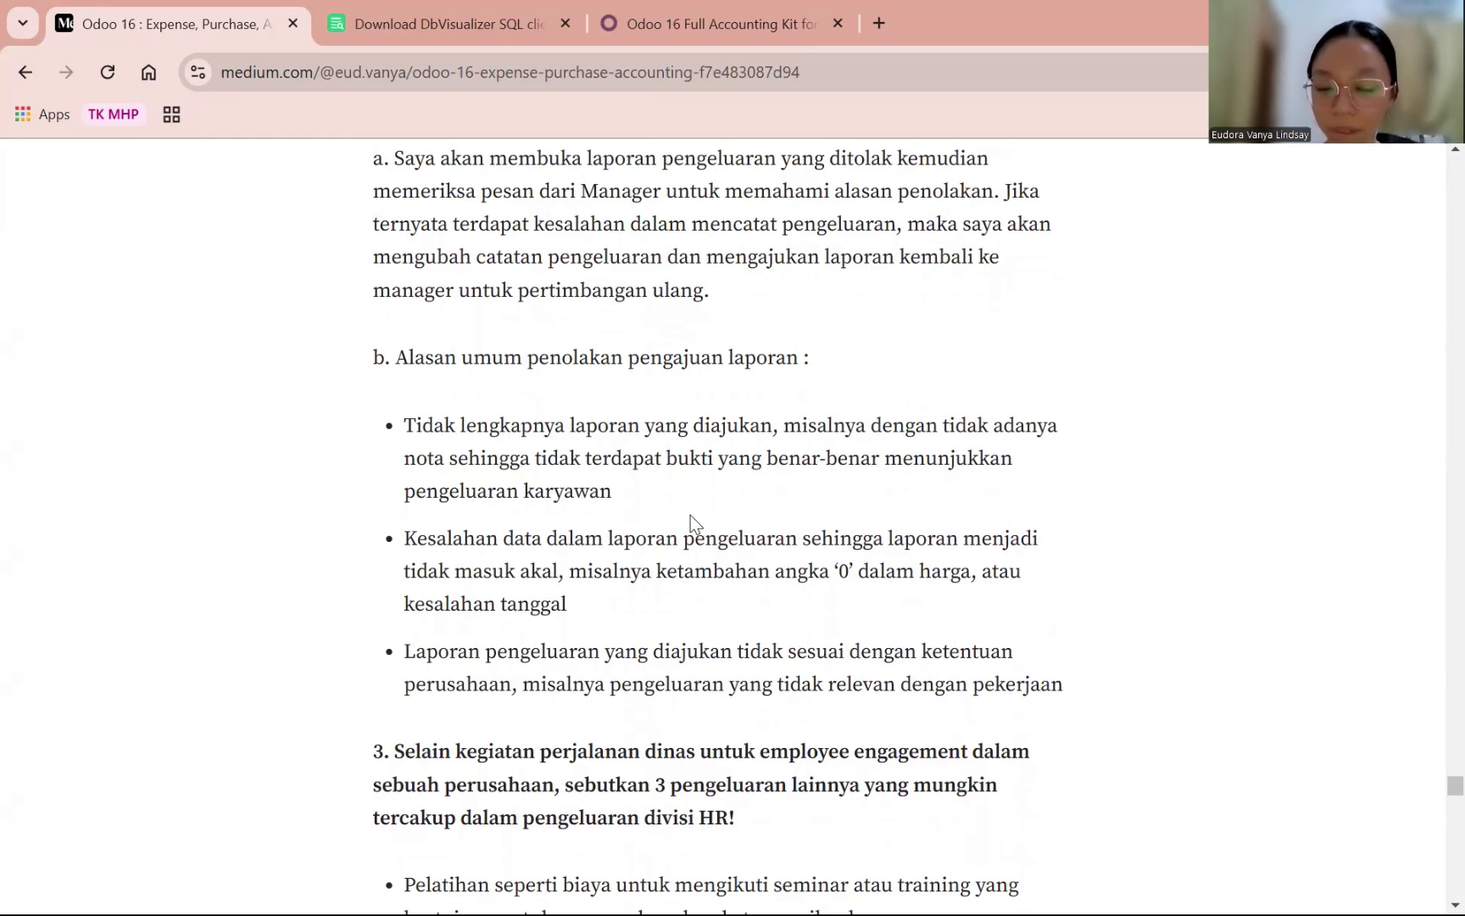
{"action": "scroll", "coordinate": [690, 516], "scroll_direction": "down", "scroll_amount": 1}
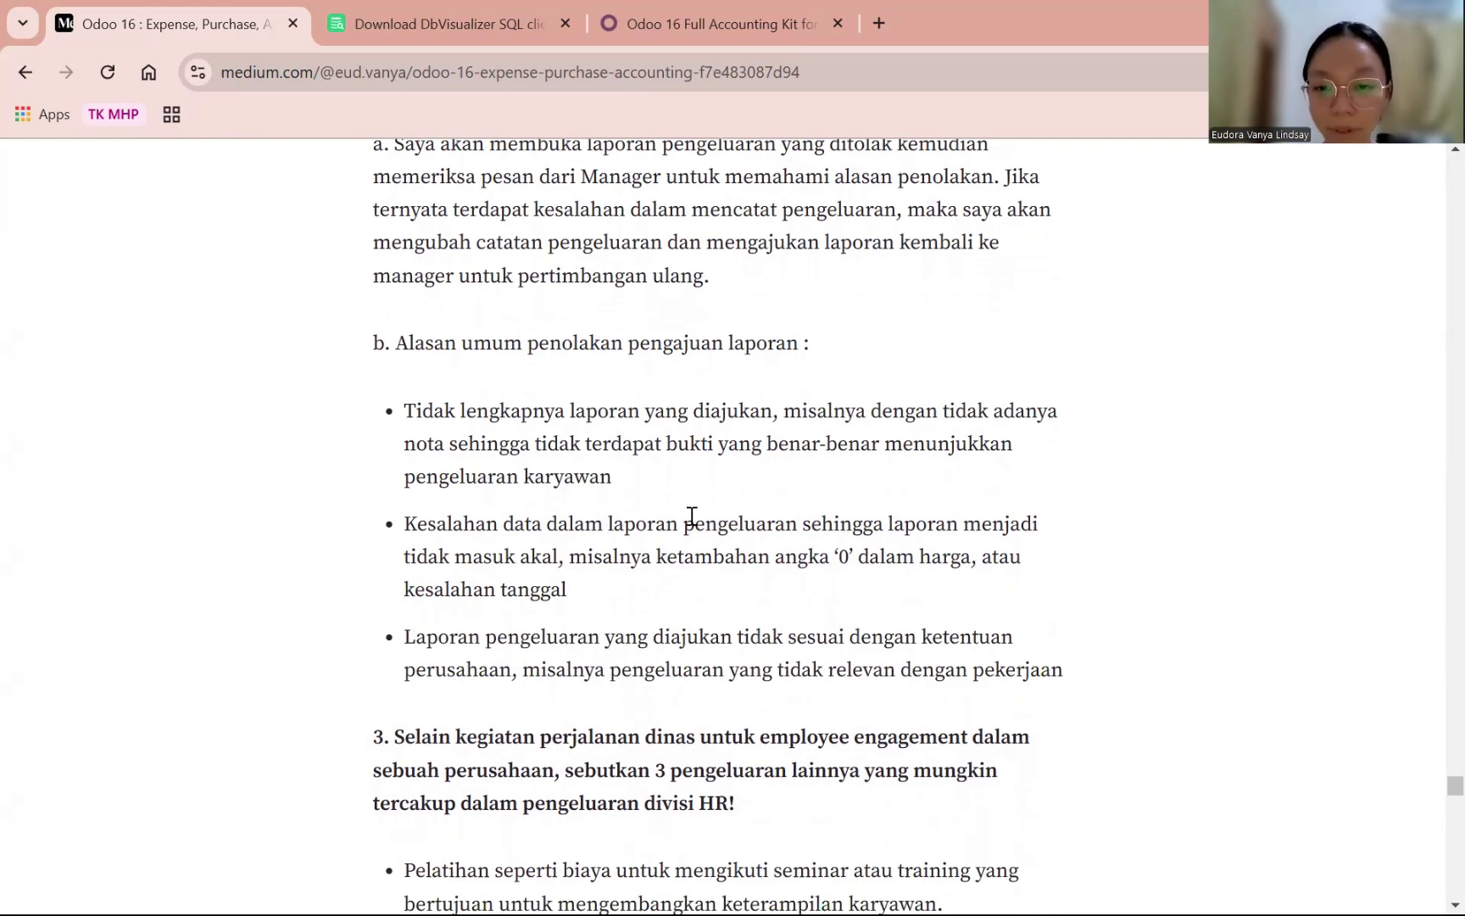
{"action": "scroll", "coordinate": [719, 566], "scroll_direction": "down", "scroll_amount": 2}
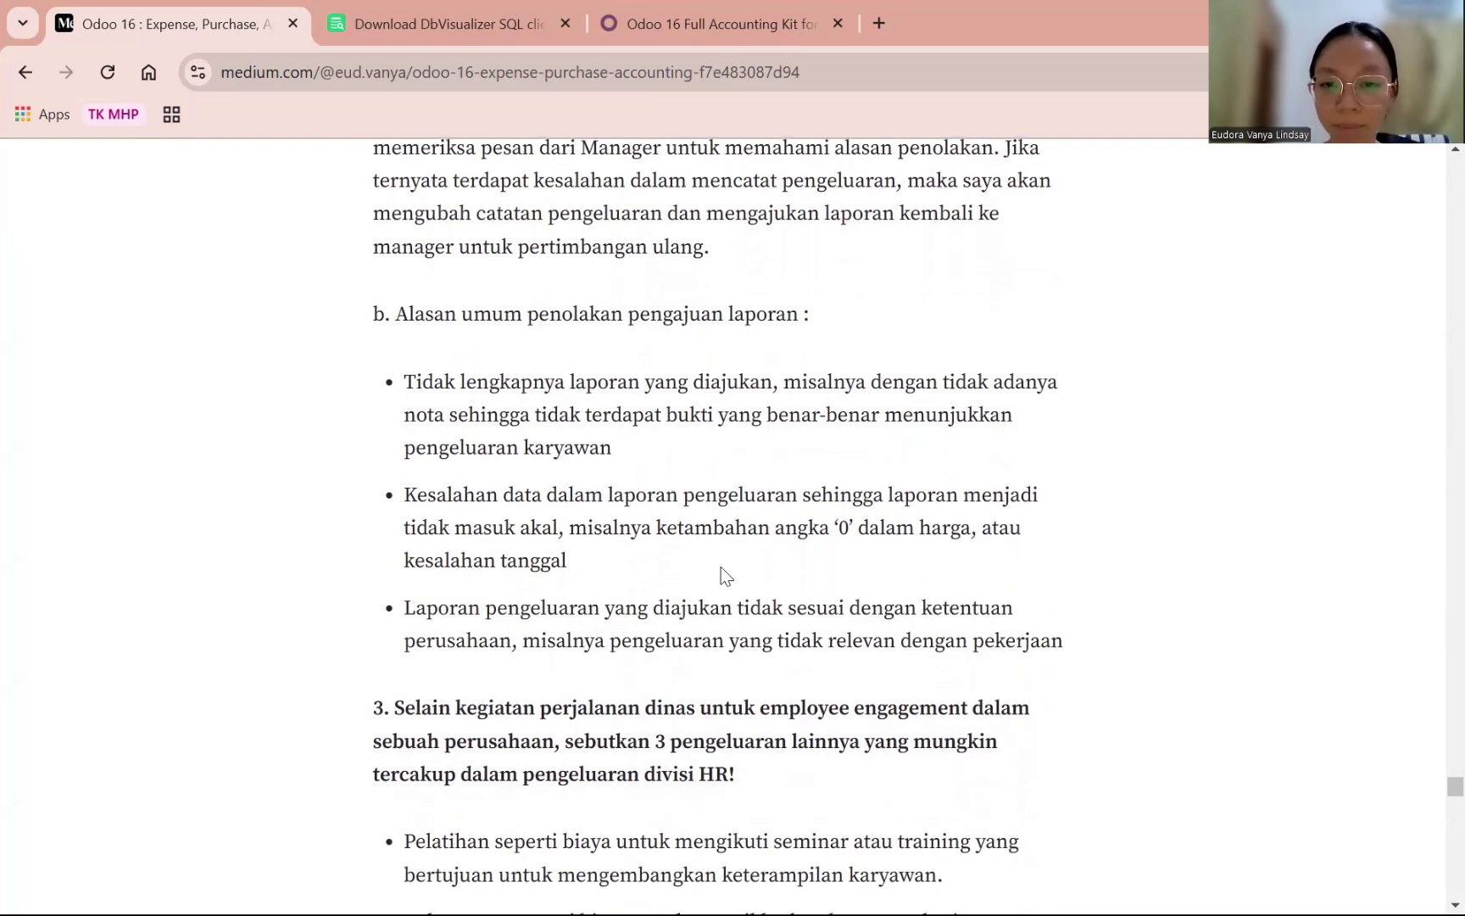
{"action": "scroll", "coordinate": [713, 588], "scroll_direction": "down", "scroll_amount": 1}
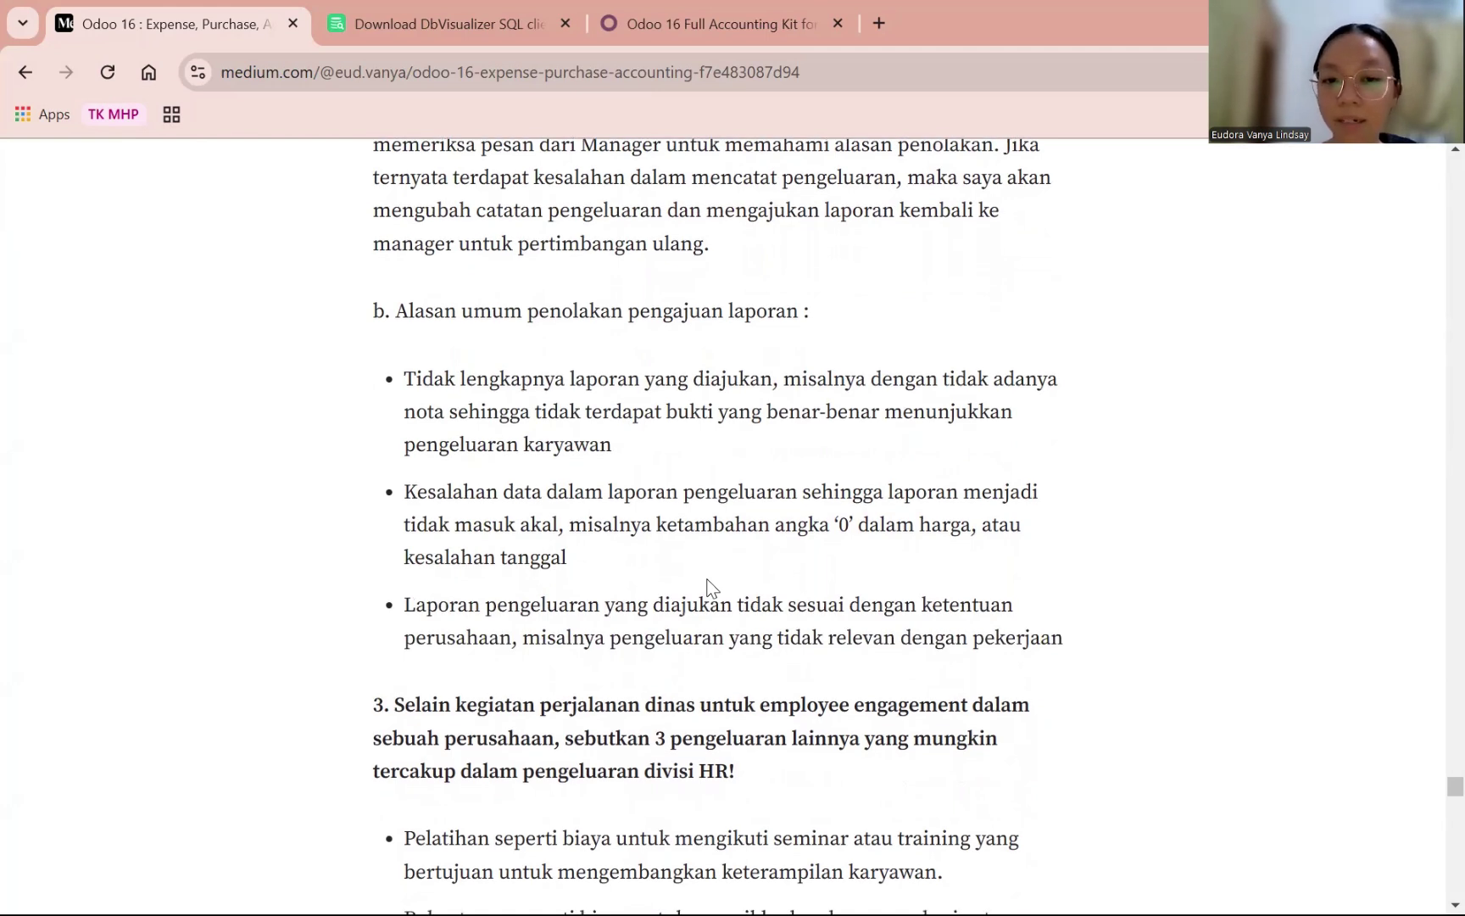
{"action": "scroll", "coordinate": [683, 676], "scroll_direction": "down", "scroll_amount": 1}
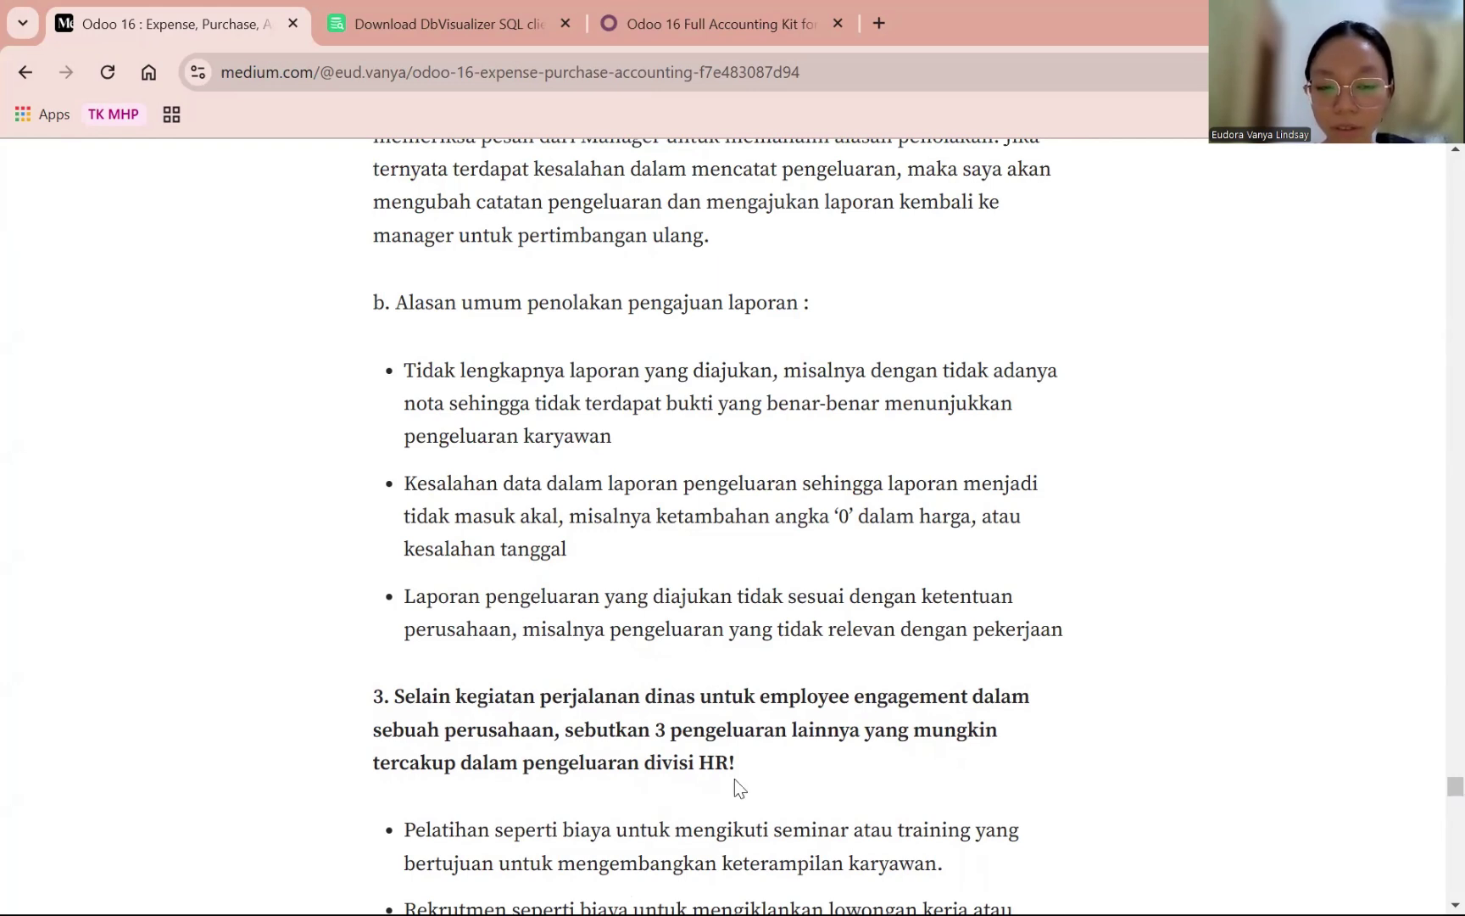
- Read question 3 and its answers on three other expenses that the HR division may cover
{"action": "scroll", "coordinate": [734, 780], "scroll_direction": "down", "scroll_amount": 1}
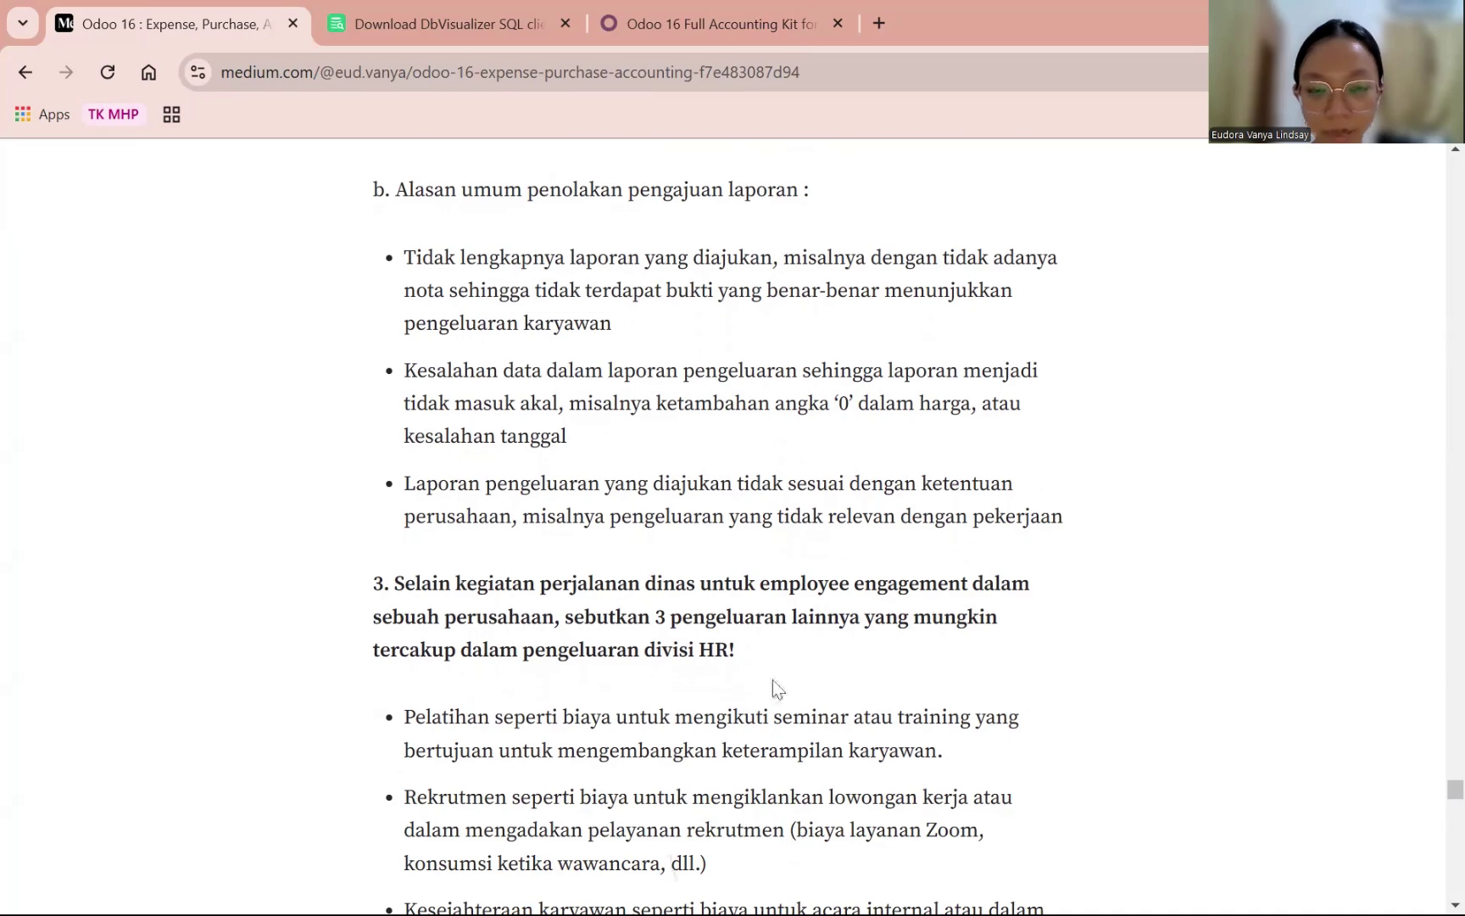
{"action": "scroll", "coordinate": [772, 679], "scroll_direction": "down", "scroll_amount": 2}
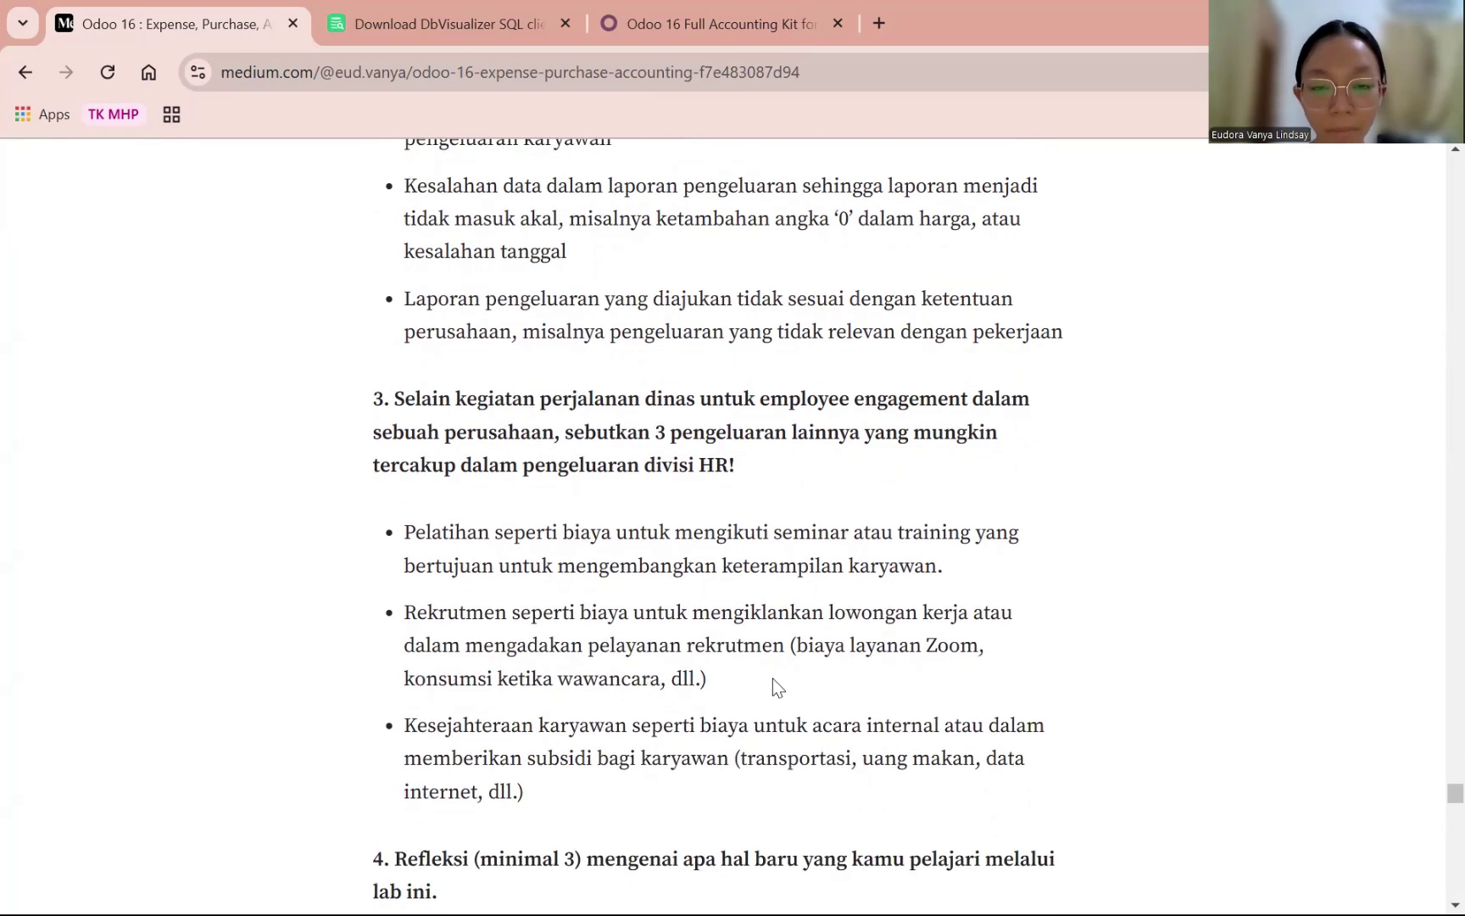
{"action": "scroll", "coordinate": [778, 686], "scroll_direction": "down", "scroll_amount": 1}
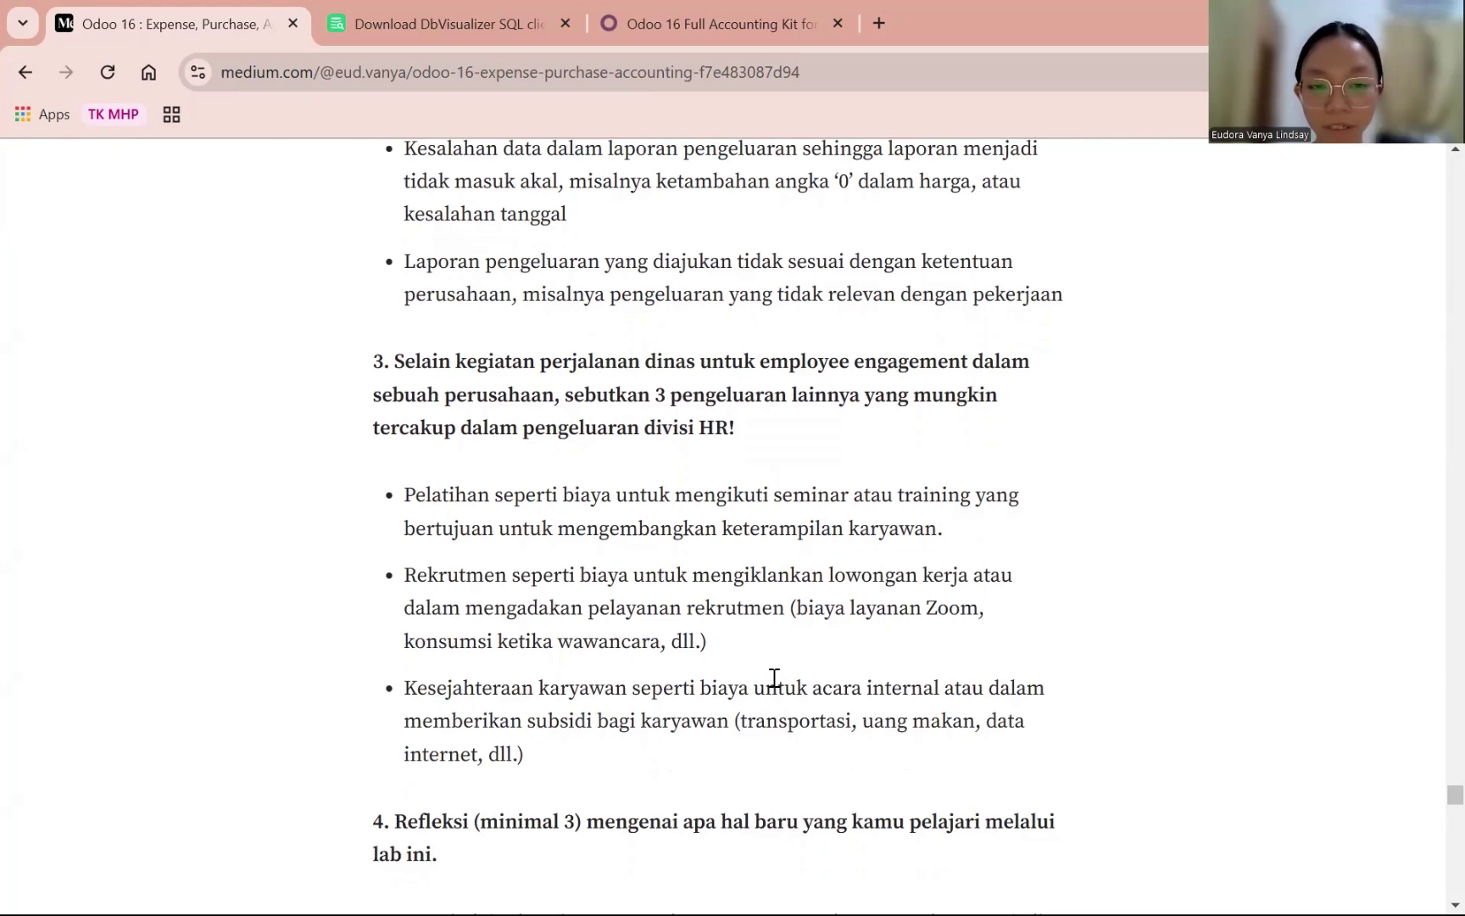
{"action": "scroll", "coordinate": [774, 678], "scroll_direction": "down", "scroll_amount": 1}
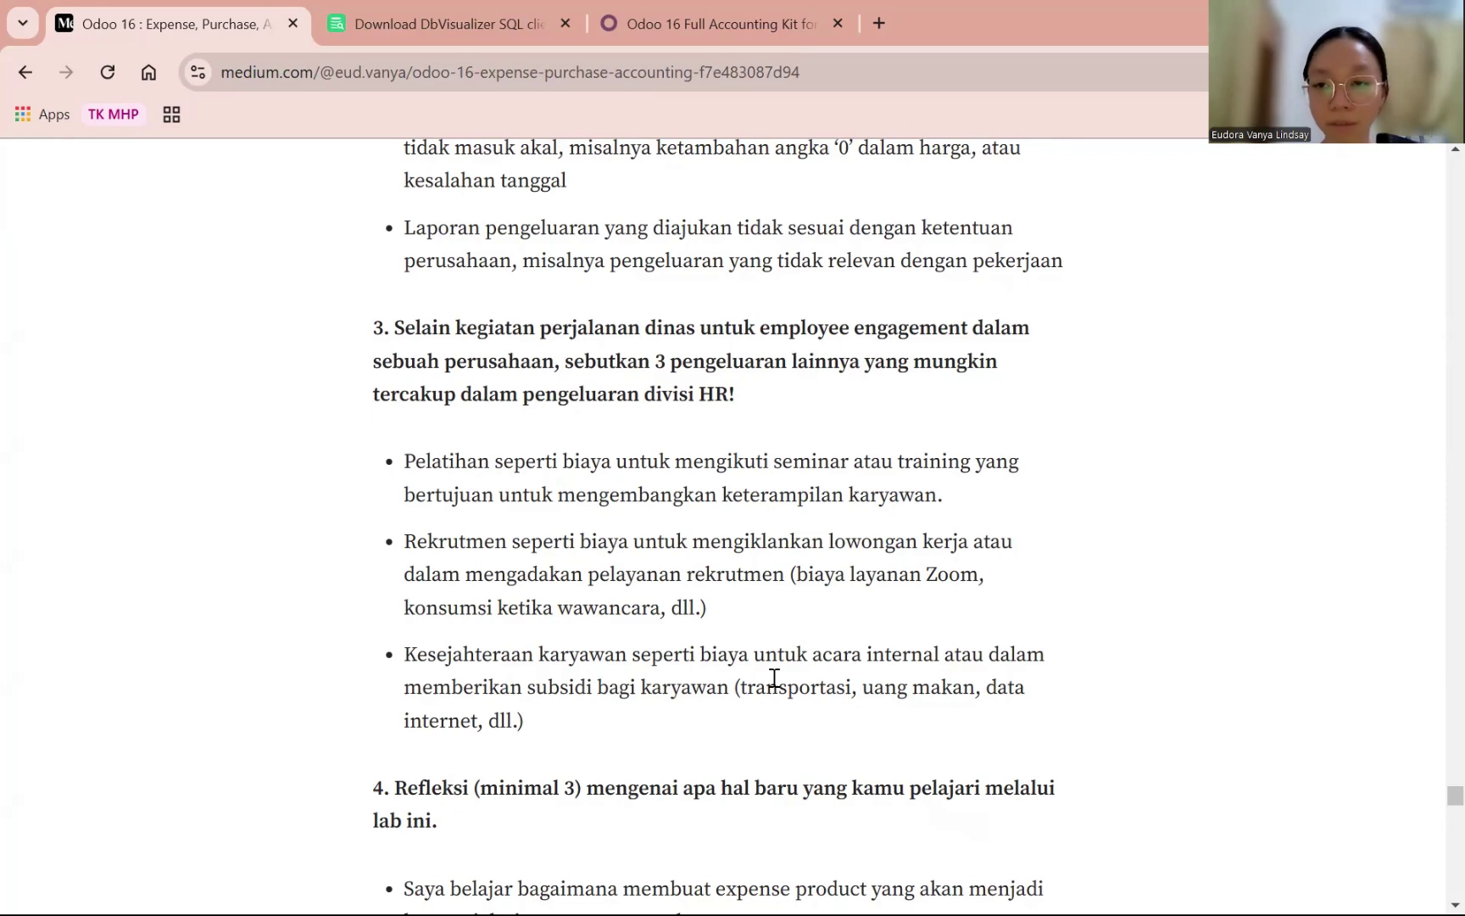
- Read the question 4 reflections on what was learned in the lab and return to the beginning of the article
{"action": "scroll", "coordinate": [774, 678], "scroll_direction": "down", "scroll_amount": 5}
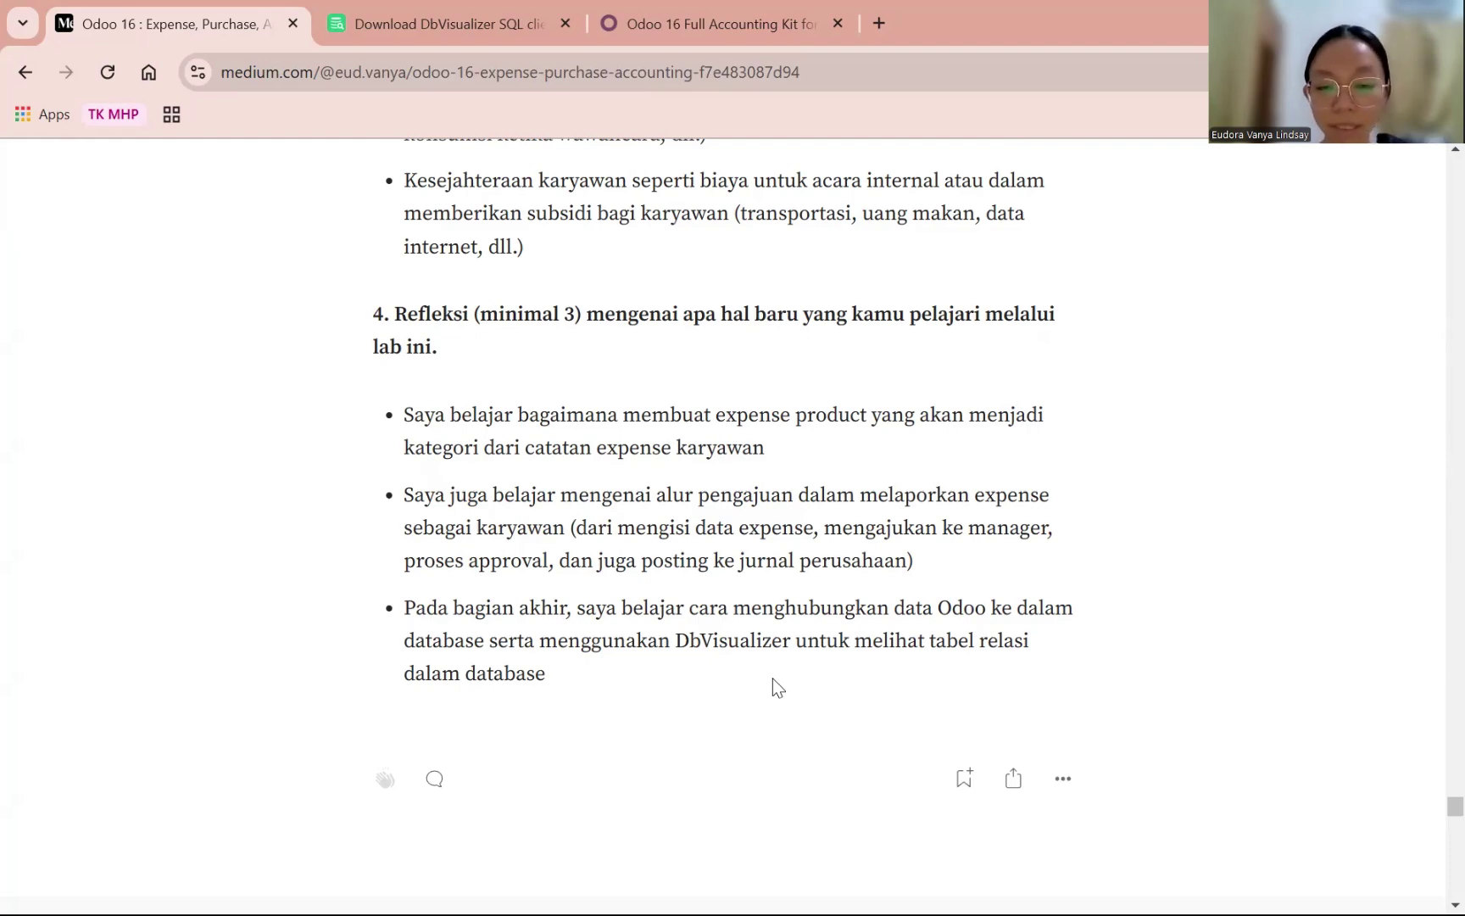
{"action": "scroll", "coordinate": [777, 683], "scroll_direction": "up", "scroll_amount": 5}
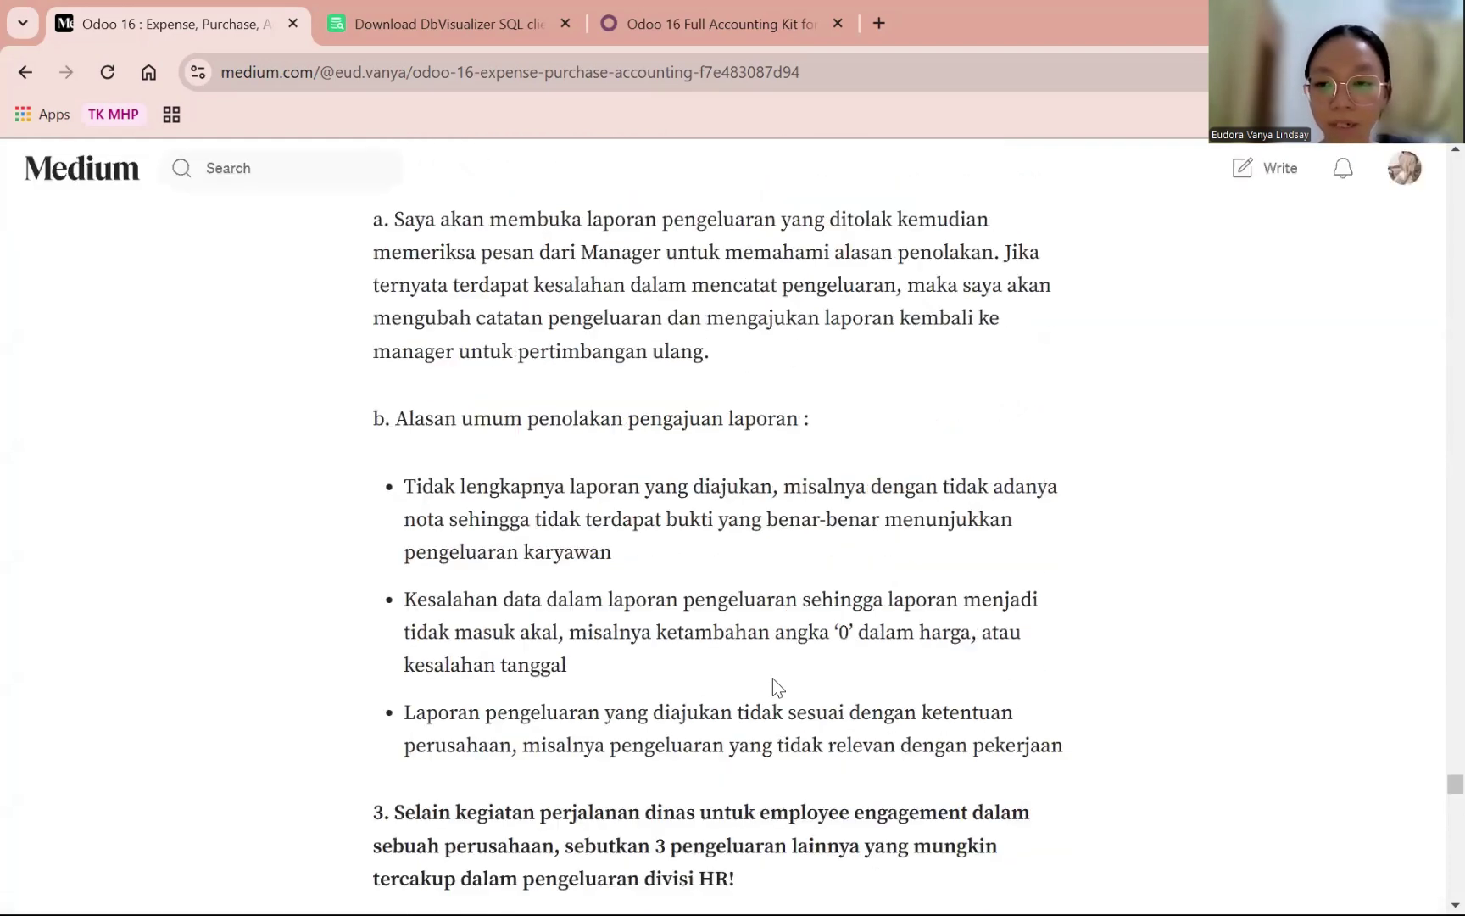
{"action": "left_click_drag", "start_coordinate": [1454, 783], "coordinate": [1434, 149]}
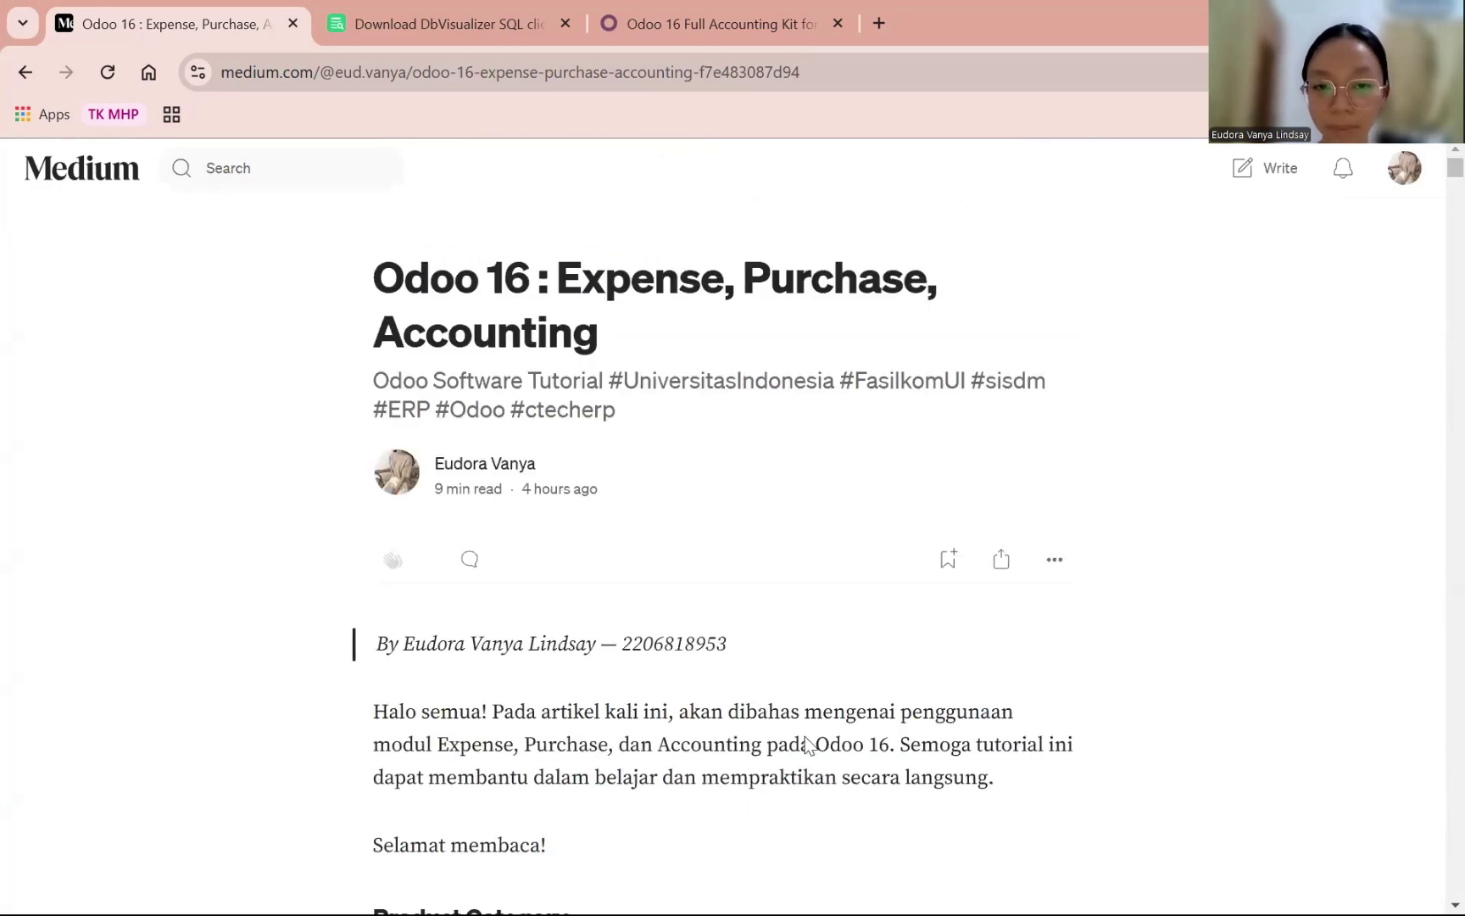